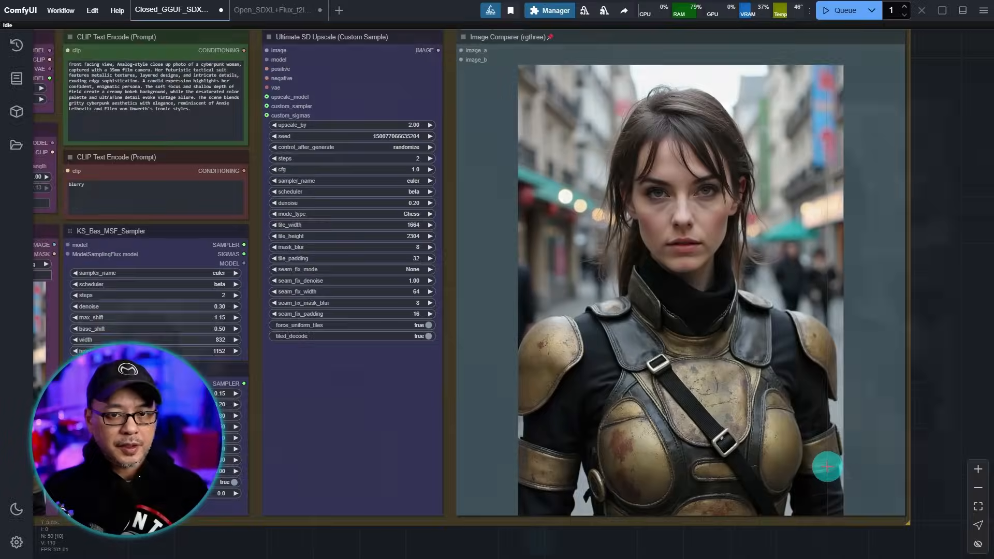
# - Zoom into the Image Comparer portrait, examining the woman's face, then her brass chest armour
pyautogui.scroll(2, 827, 465)
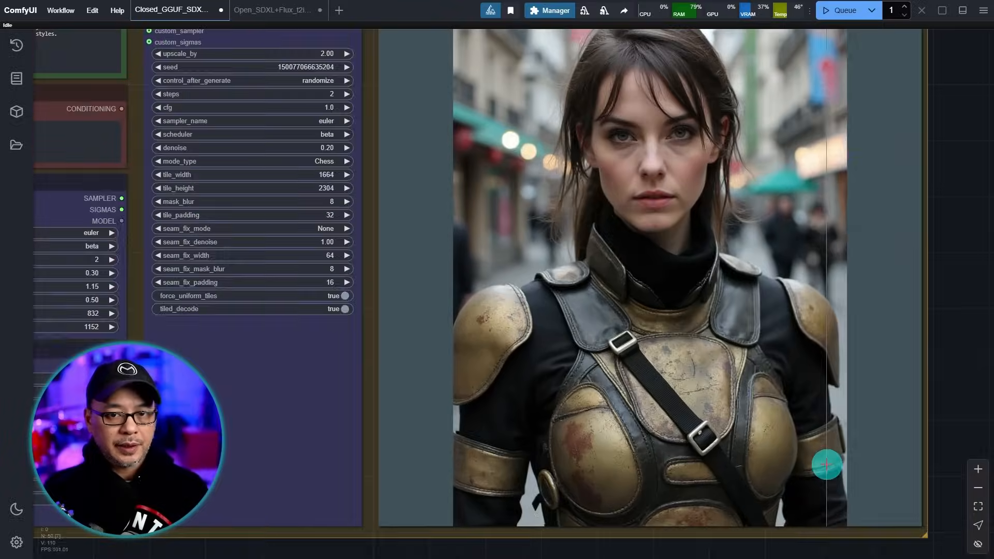
pyautogui.scroll(2, 866, 375)
pyautogui.scroll(2, 839, 193)
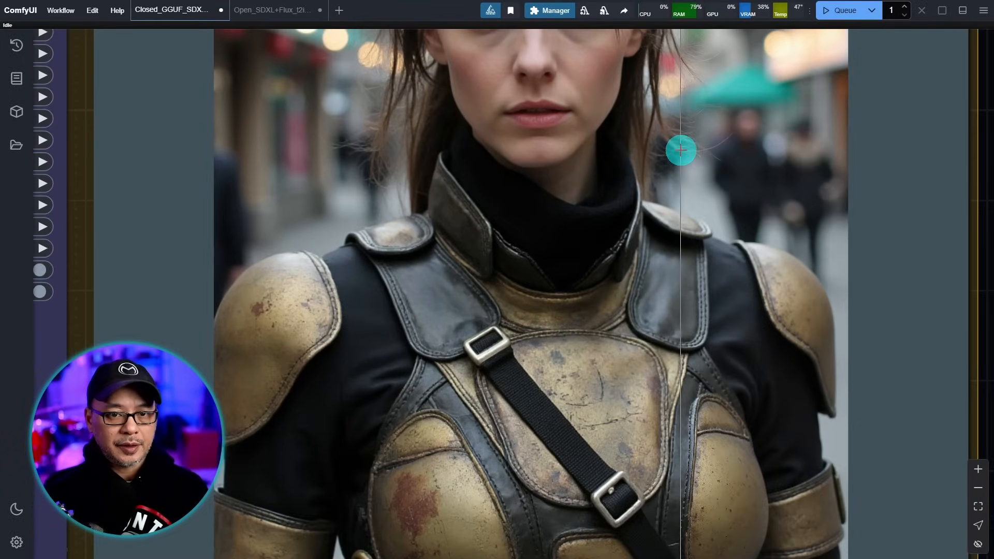
pyautogui.moveTo(681, 149); pyautogui.dragTo(657, 384)
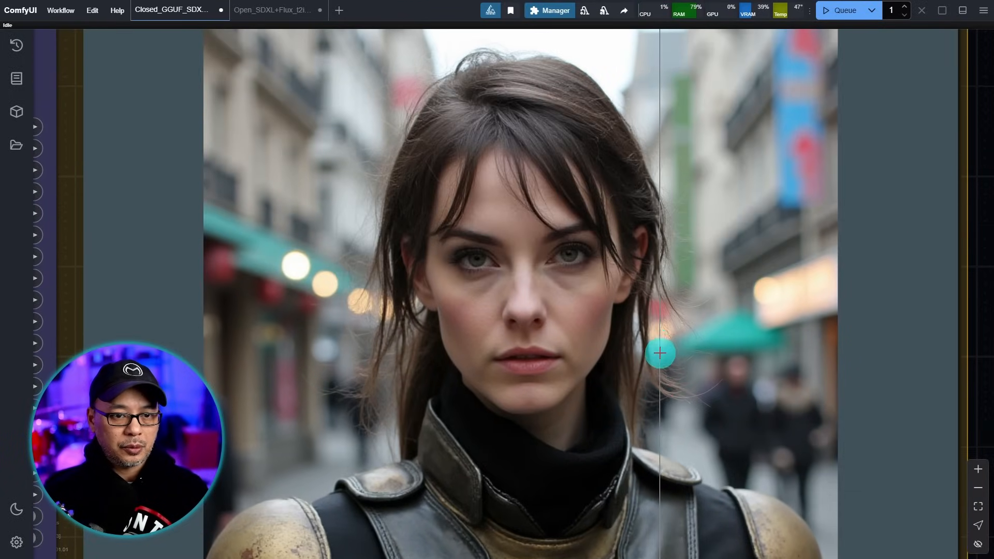
pyautogui.scroll(2, 660, 356)
pyautogui.moveTo(608, 318); pyautogui.dragTo(647, 353)
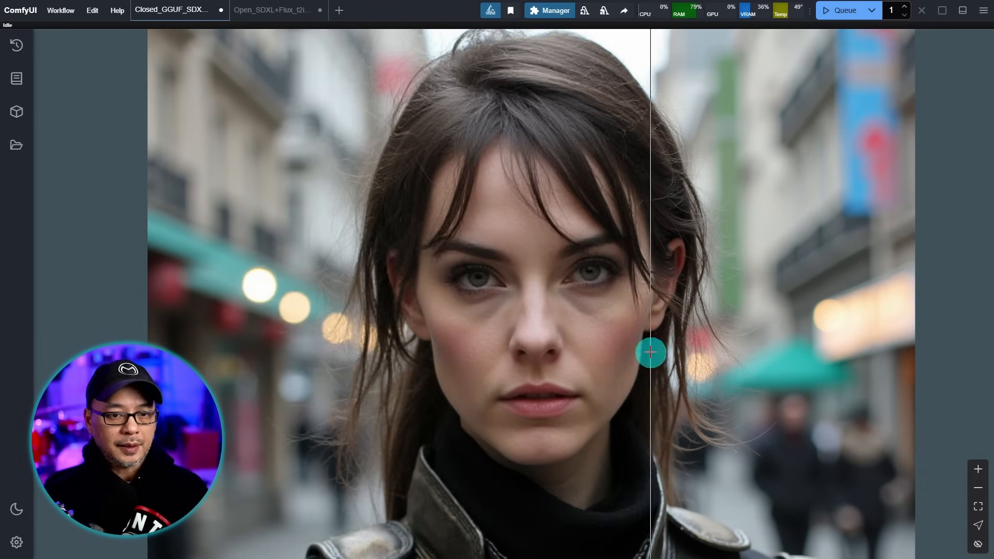
pyautogui.moveTo(618, 439); pyautogui.dragTo(664, 127)
pyautogui.moveTo(663, 426); pyautogui.dragTo(604, 196)
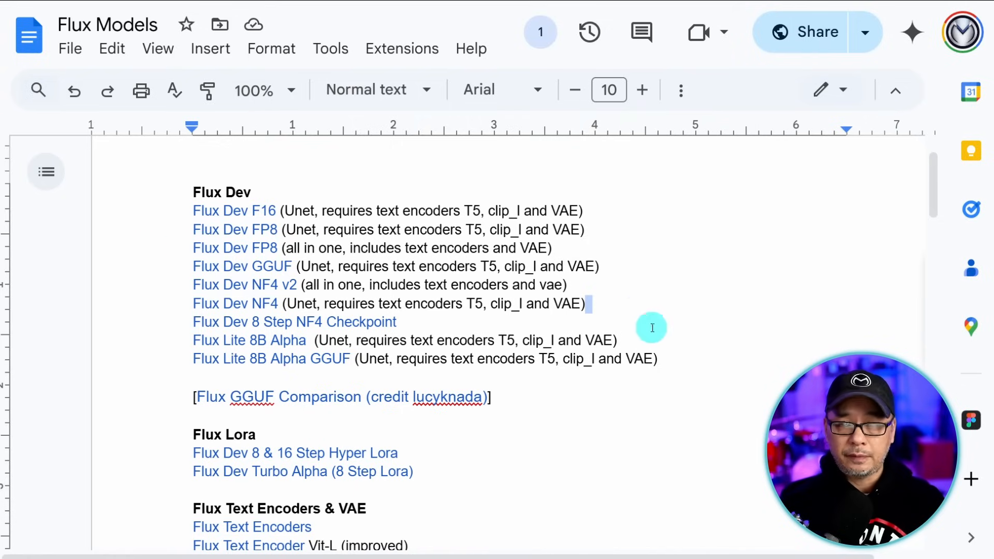
# - Follow the Flux Dev Turbo Alpha link under Flux Lora to its huggingface.co page
pyautogui.scroll(-4, 629, 321)
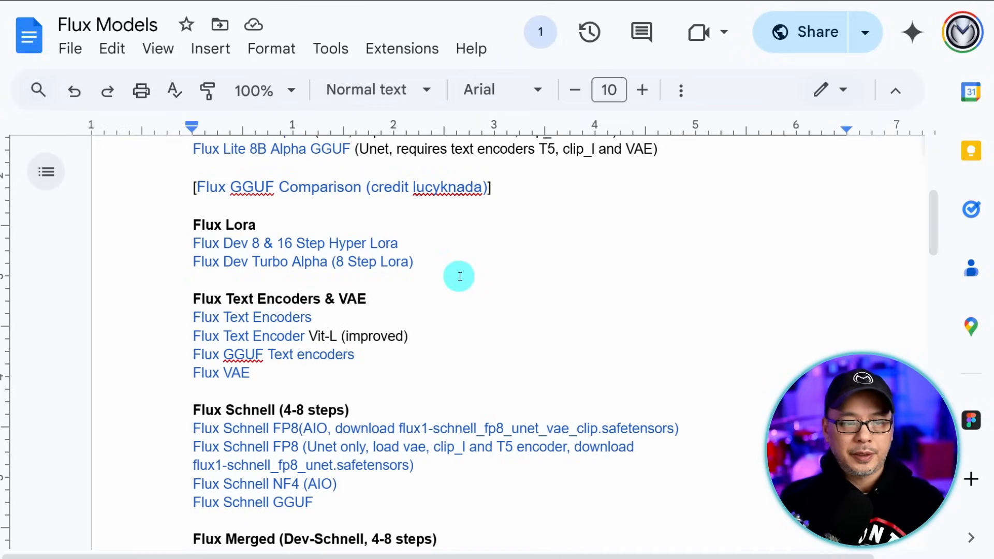
pyautogui.click(284, 261)
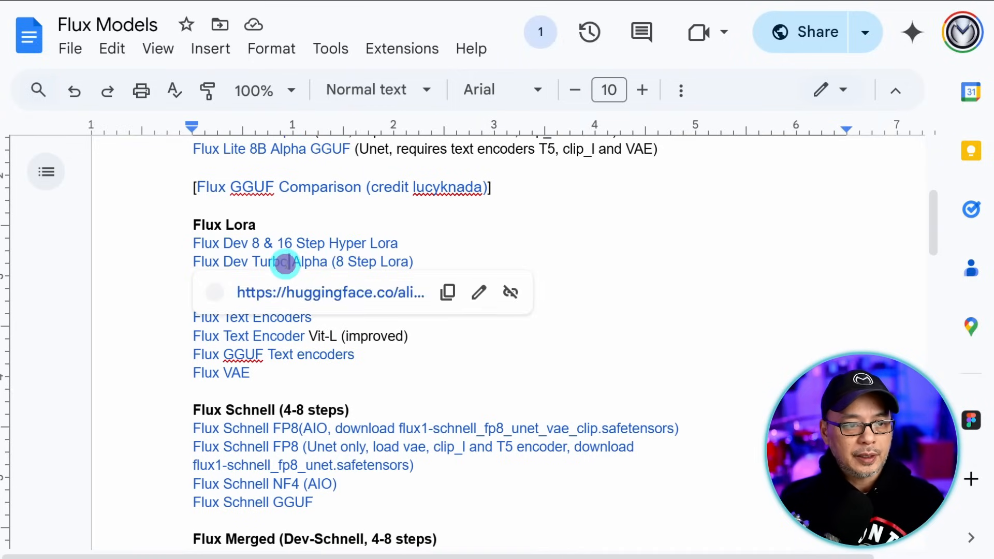
pyautogui.click(354, 293)
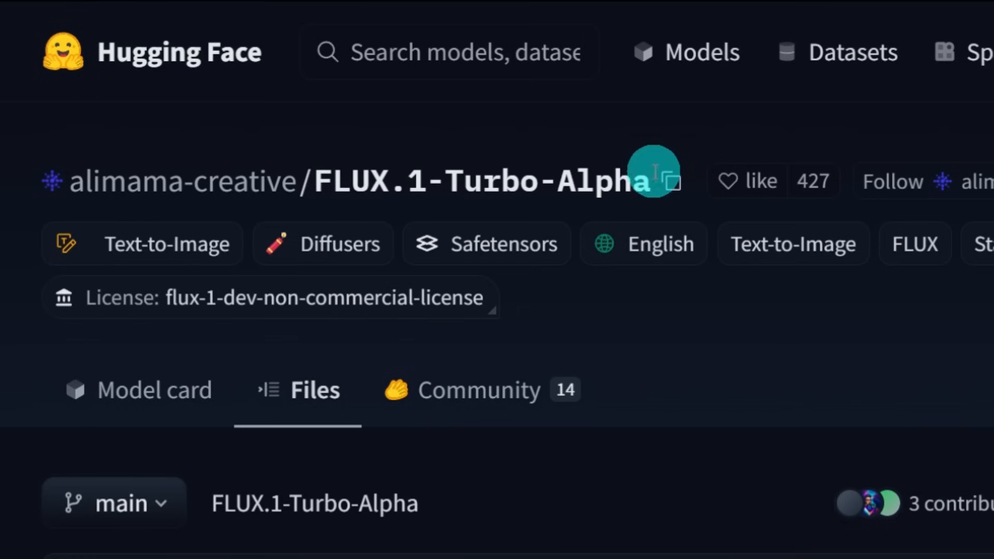
# - Copy the FLUX.1-Turbo-Alpha repo name and download diffusion_pytorch_model.safetensors (694 MB)
pyautogui.click(680, 184)
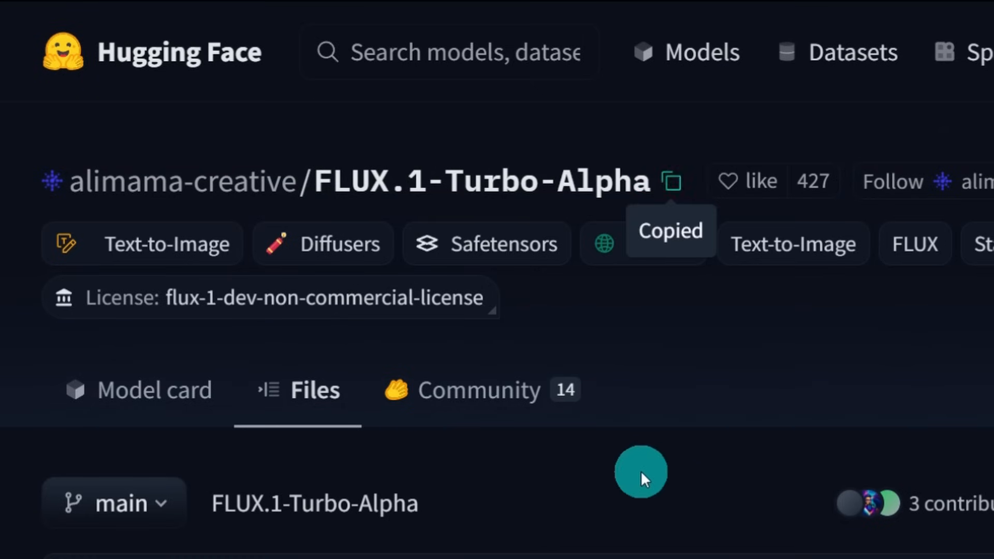
pyautogui.scroll(-5, 644, 474)
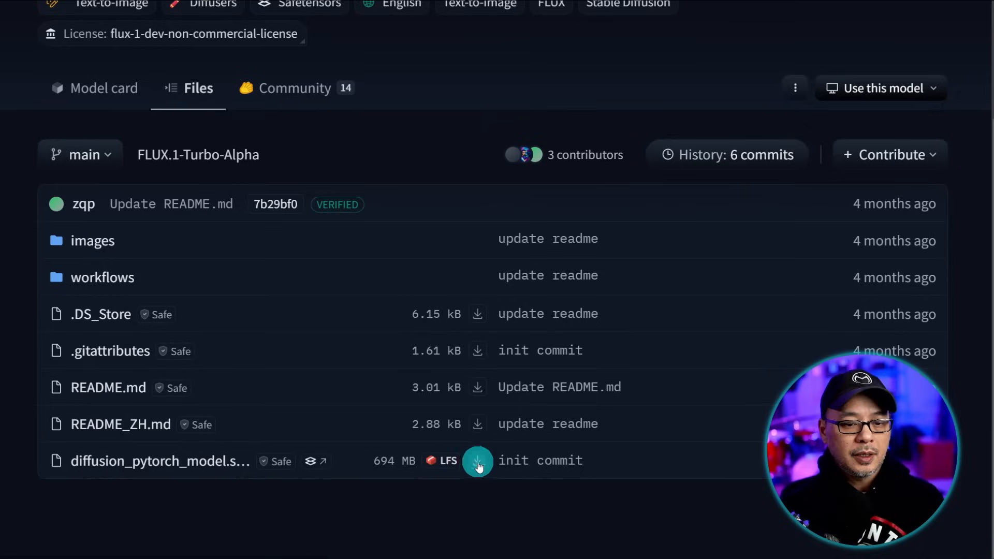
pyautogui.click(477, 459)
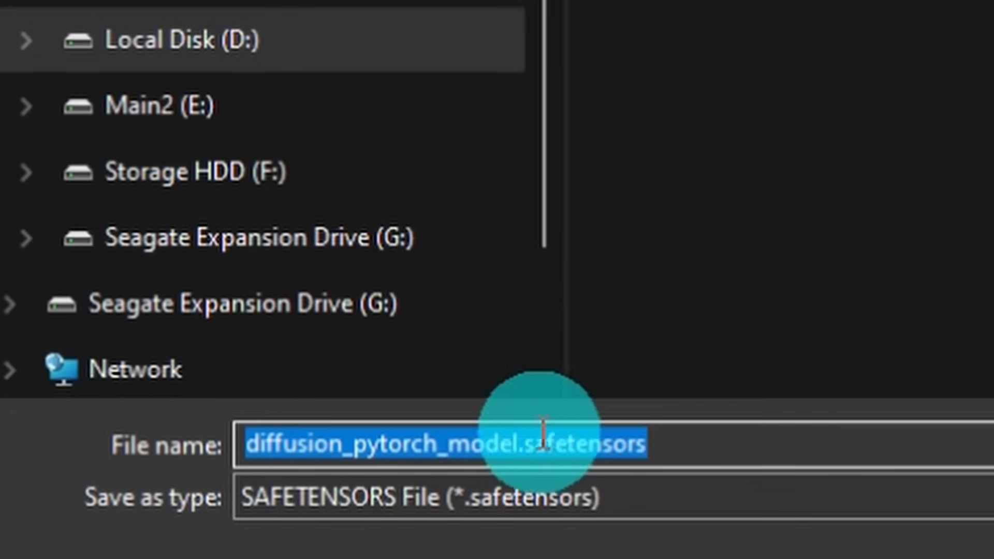
# - Paste the repo name as the file name, trim it to FLUX.1-Turbo-Alpha, then cancel the dialog
pyautogui.click(389, 447)
pyautogui.hotkey('ctrl', 'a')
pyautogui.hotkey('ctrl', 'v')
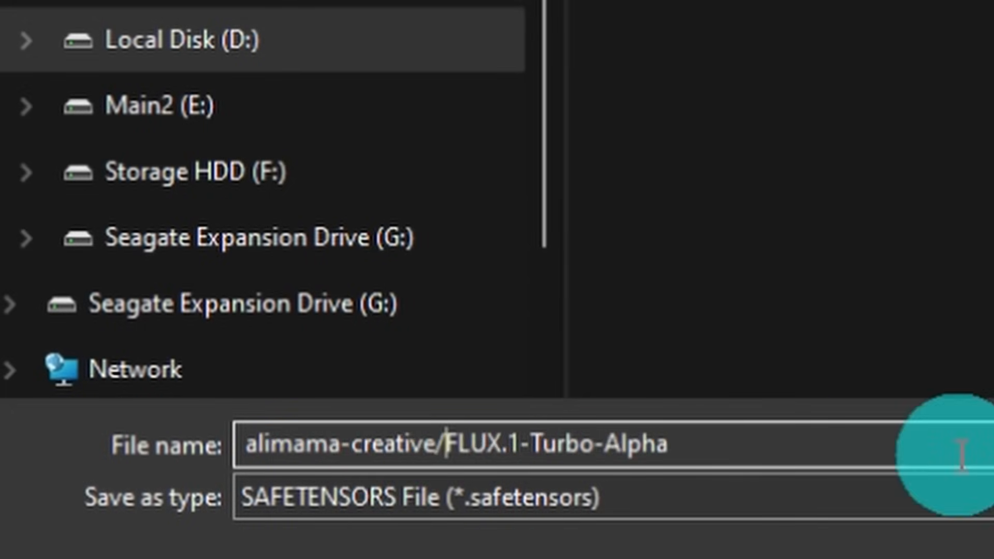
pyautogui.press('BackSpace')
pyautogui.press('BackSpace')
pyautogui.press('BackSpace')
pyautogui.press('BackSpace')
pyautogui.press('BackSpace')
pyautogui.press('BackSpace')
pyautogui.press('BackSpace')
pyautogui.press('BackSpace')
pyautogui.press('BackSpace')
pyautogui.press('BackSpace')
pyautogui.press('BackSpace')
pyautogui.press('BackSpace')
pyautogui.press('BackSpace')
pyautogui.press('BackSpace')
pyautogui.press('BackSpace')
pyautogui.press('BackSpace')
pyautogui.press('BackSpace')
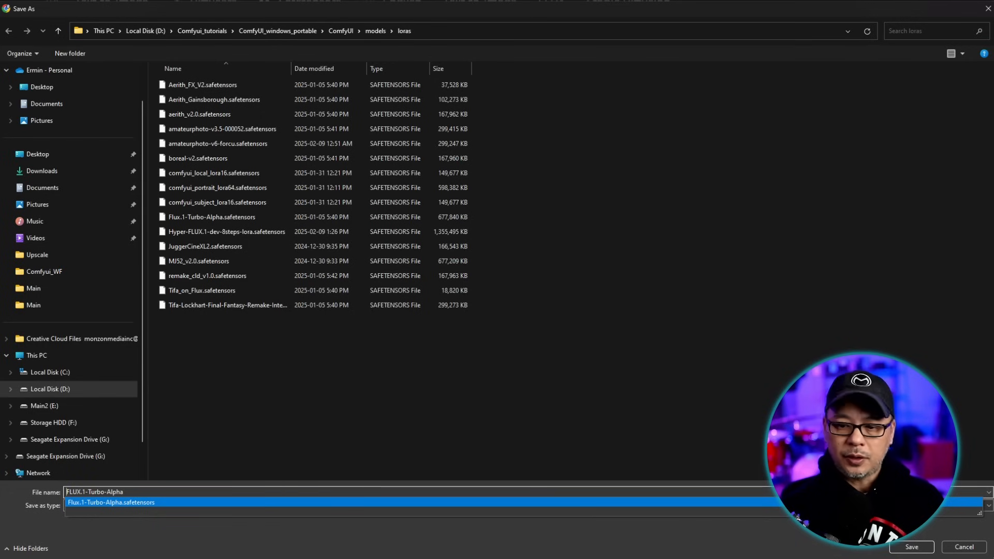
pyautogui.click(961, 552)
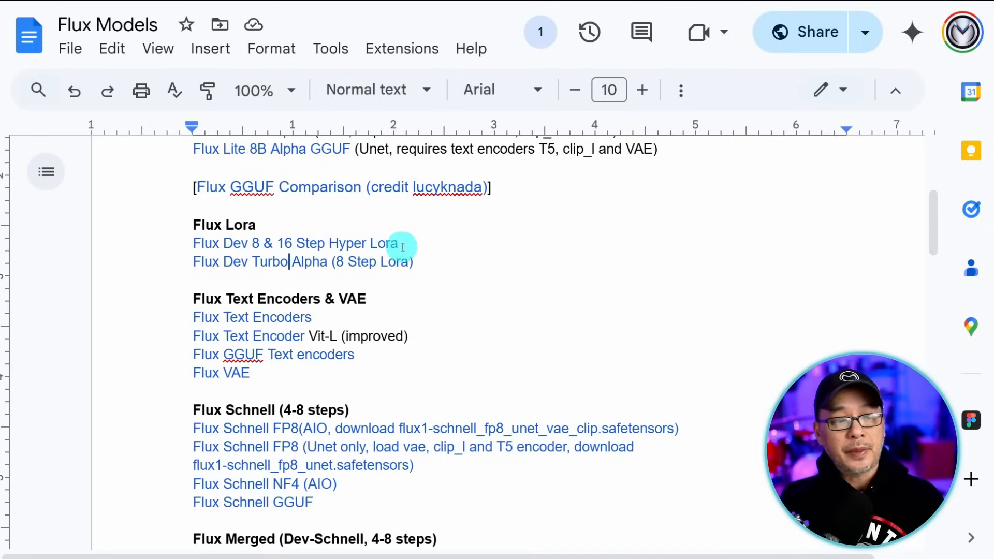
# - Open the Hugging Face file list for the Flux Dev 8 & 16 Step Hyper Lora
pyautogui.click(376, 241)
pyautogui.click(371, 287)
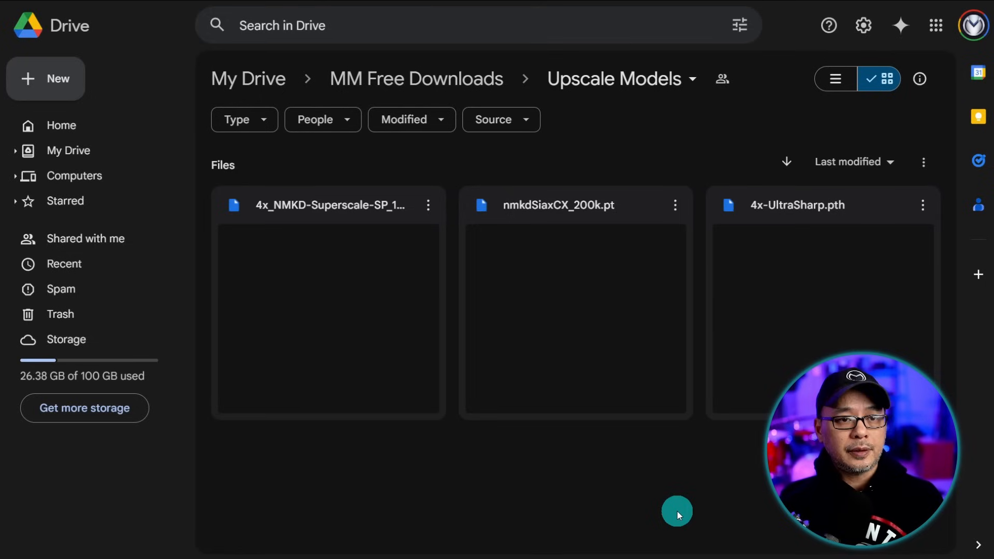
# - Choose Download from the nmkdSiaxCX_200k.pt actions menu in Google Drive
pyautogui.click(675, 206)
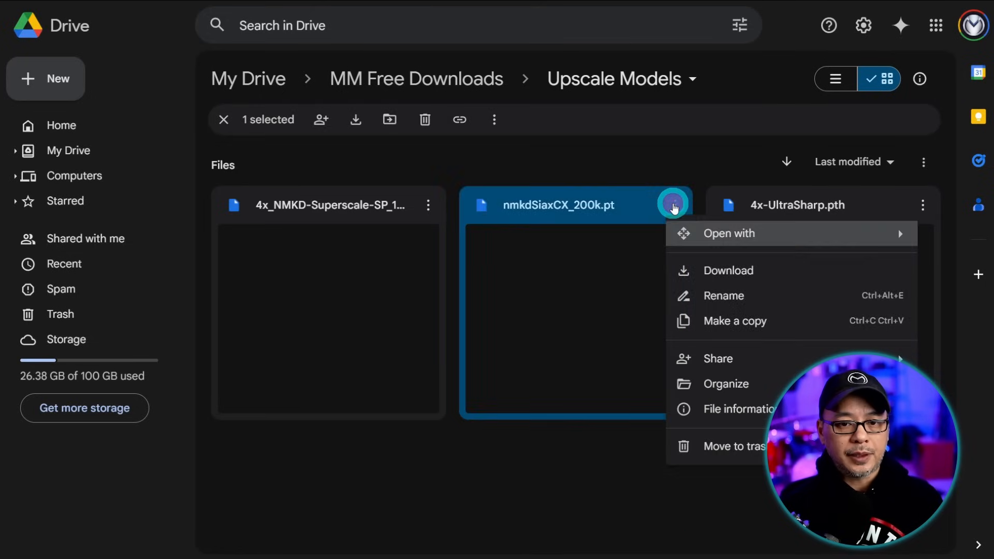
pyautogui.click(747, 268)
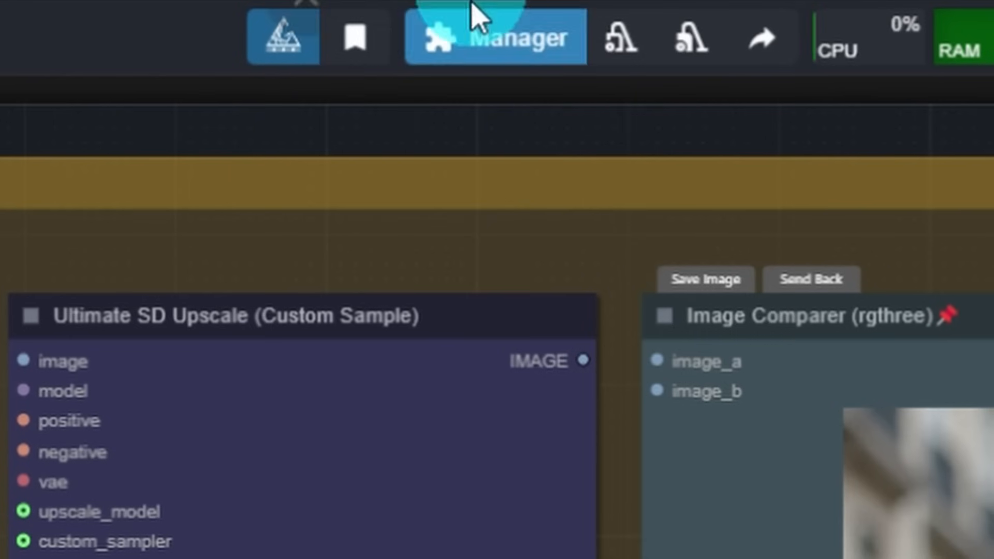
# - Open the Custom Nodes Manager and search it for 'detail daem'
pyautogui.click(511, 11)
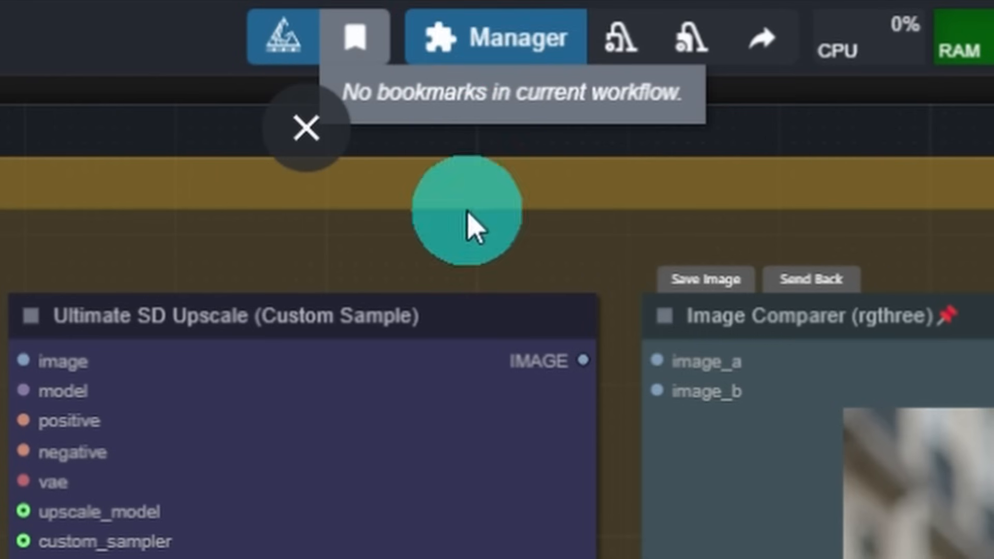
pyautogui.click(533, 46)
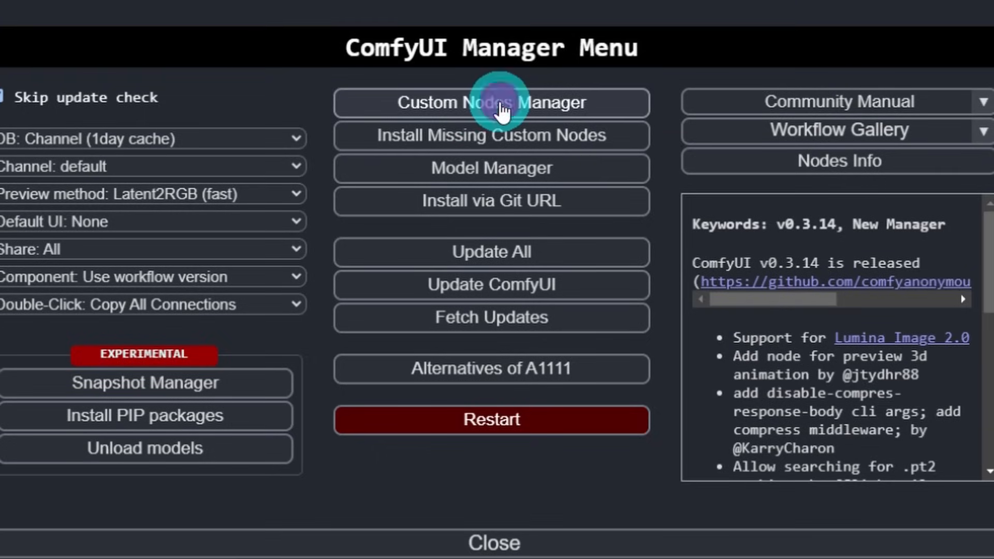
pyautogui.click(502, 106)
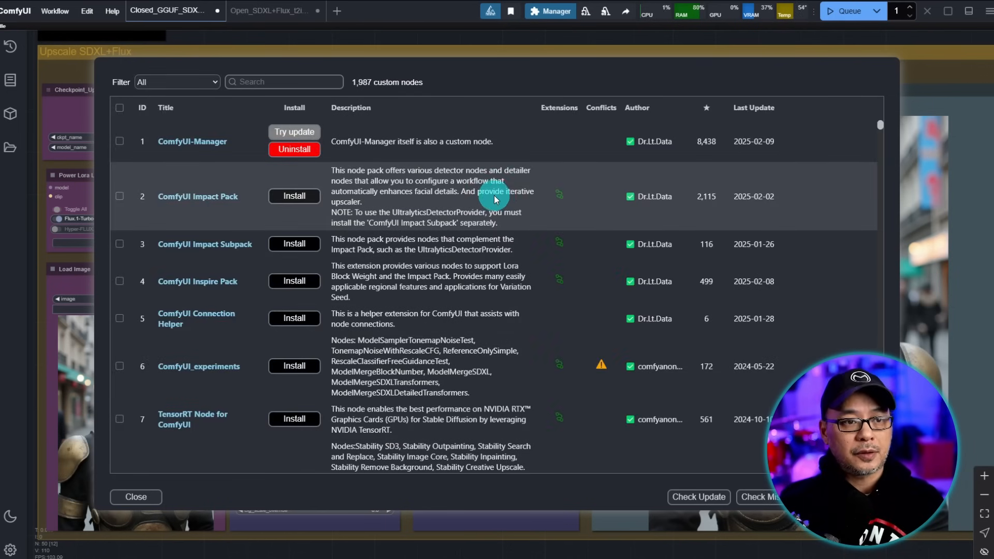
pyautogui.click(316, 83)
pyautogui.write('detail daem')
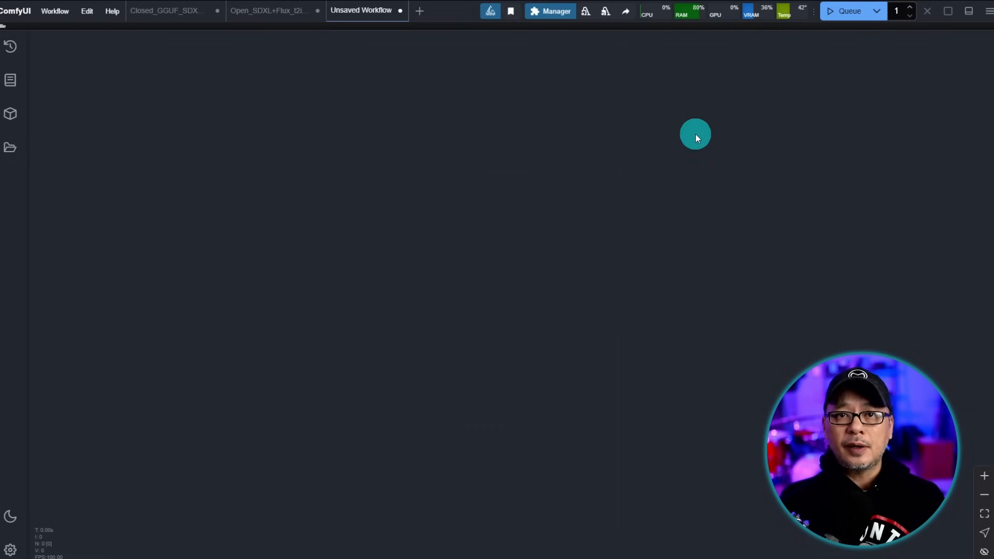
# - Search the node list for 'load' and place a Load Checkpoint node on the canvas
pyautogui.rightClick(490, 126)
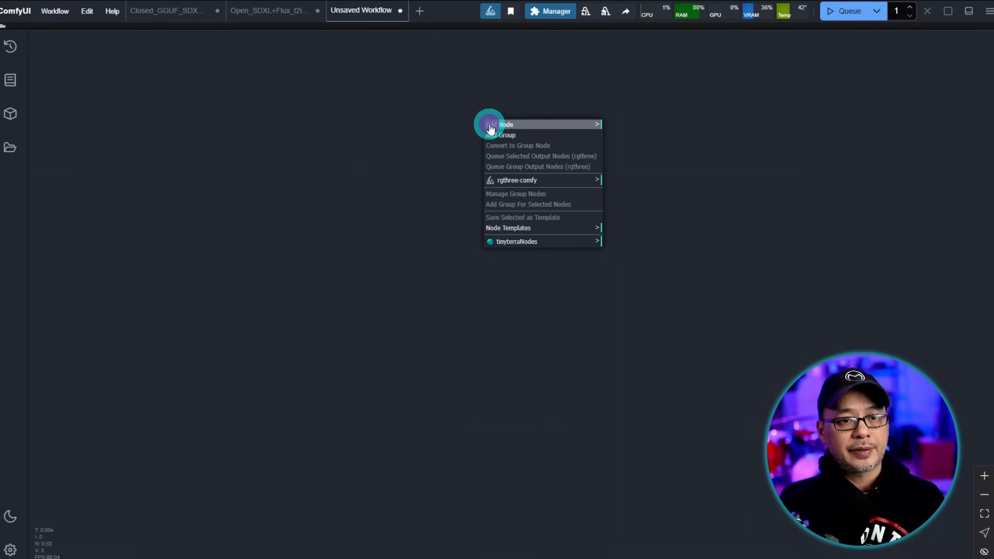
pyautogui.click(497, 128)
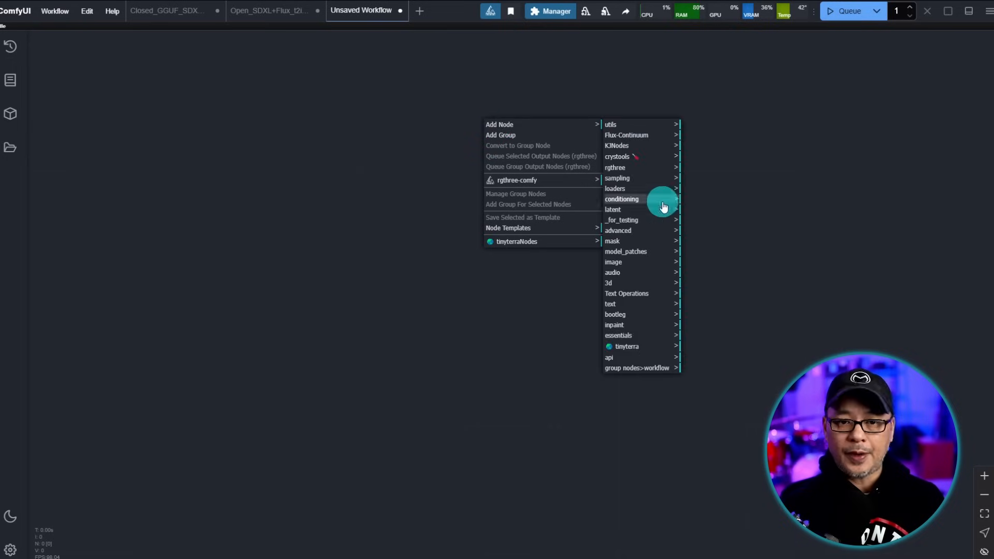
pyautogui.click(374, 178)
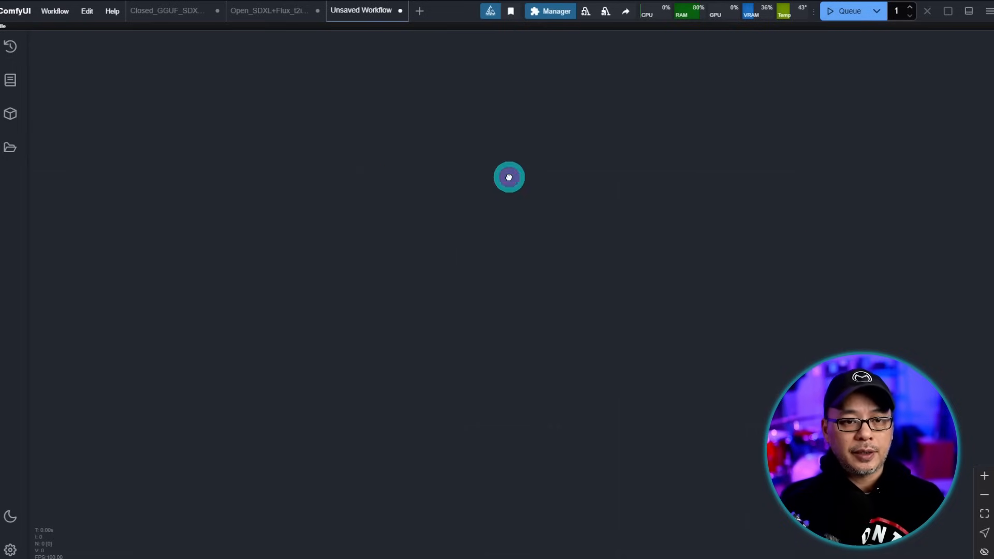
pyautogui.doubleClick(510, 180)
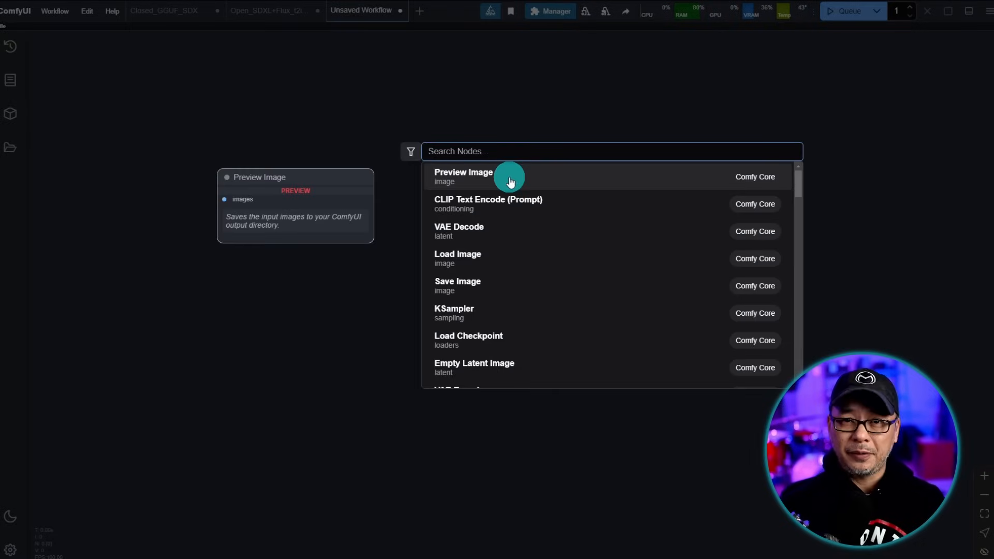
pyautogui.write('load')
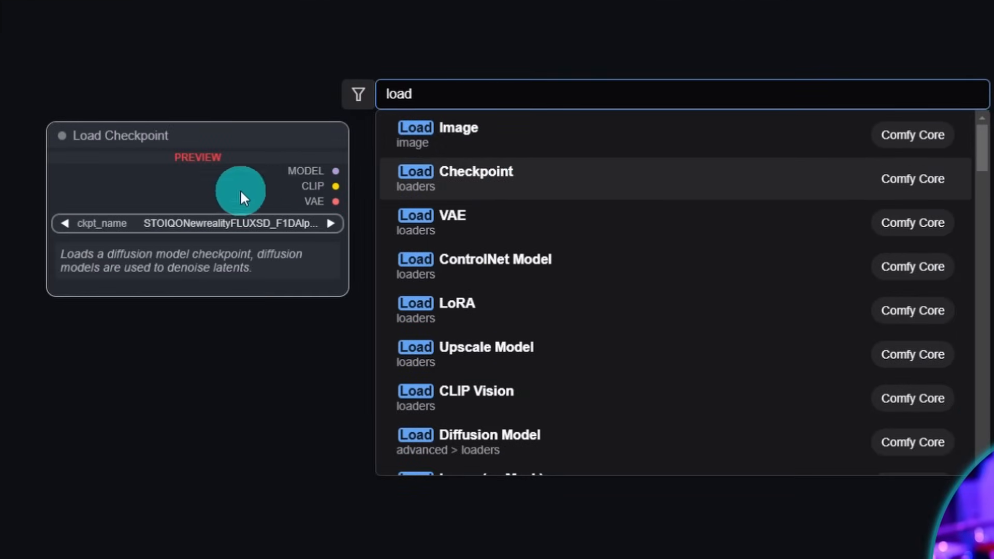
pyautogui.click(456, 179)
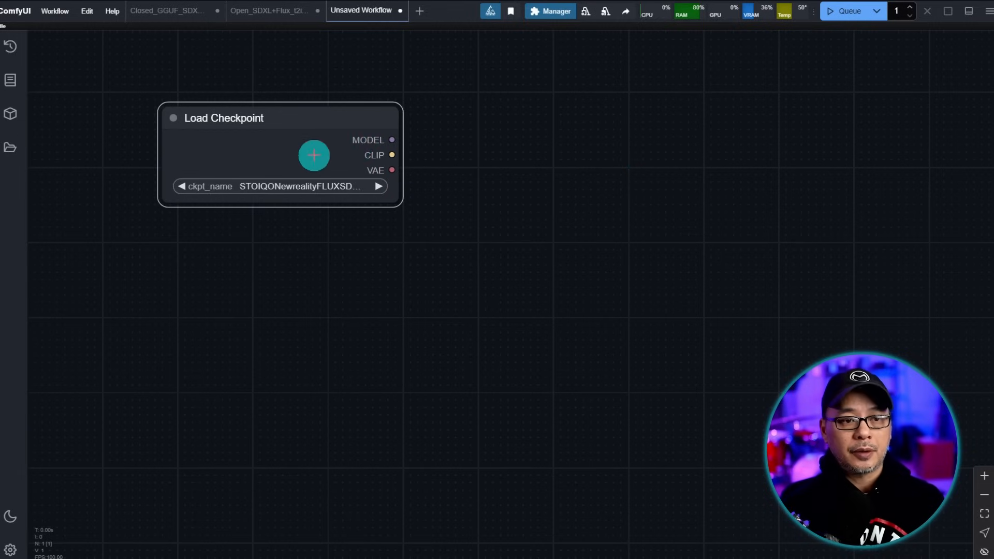
pyautogui.scroll(6, 351, 162)
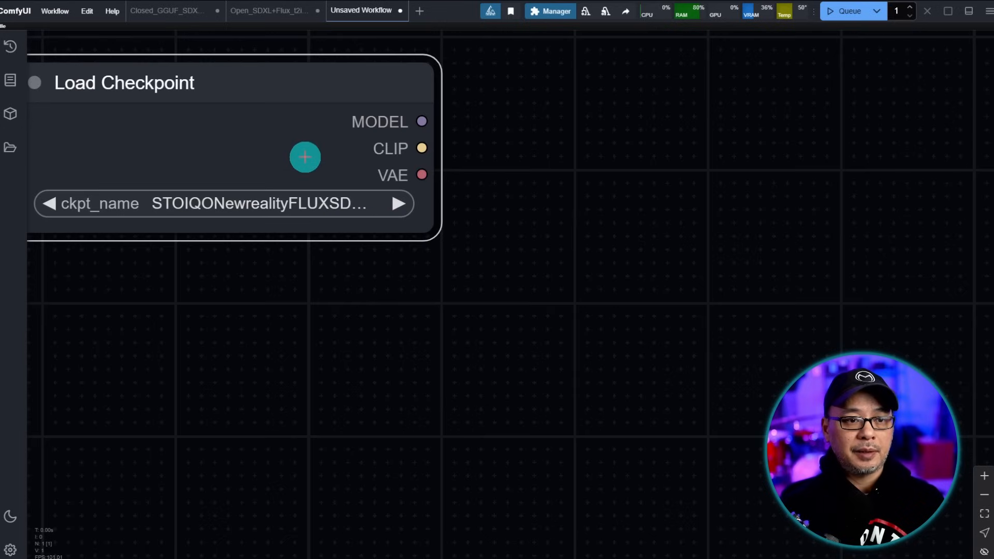
# - Wire a second CLIP Text Encode to the checkpoint's CLIP, placed below and made shorter
pyautogui.scroll(-4, 567, 221)
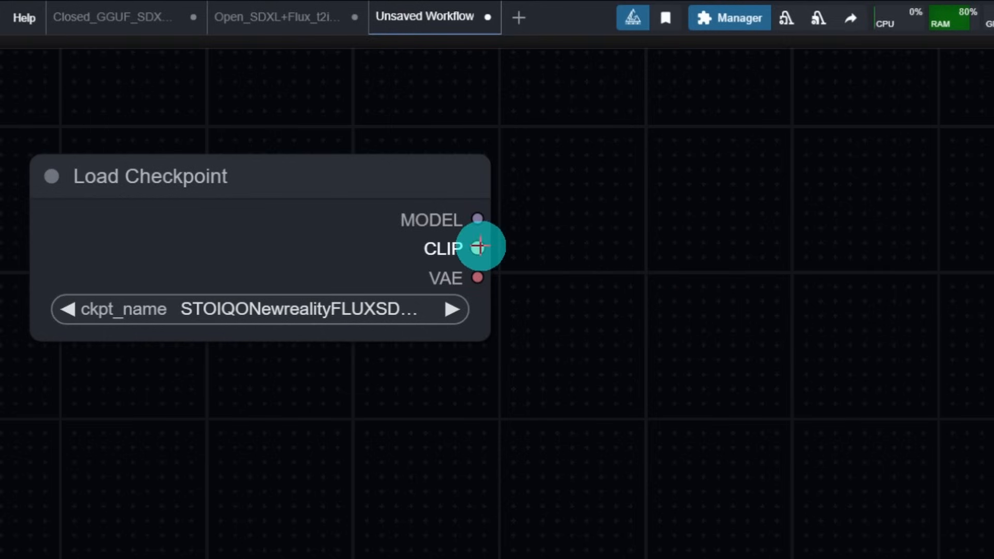
pyautogui.moveTo(479, 247); pyautogui.dragTo(736, 175)
pyautogui.click(313, 221)
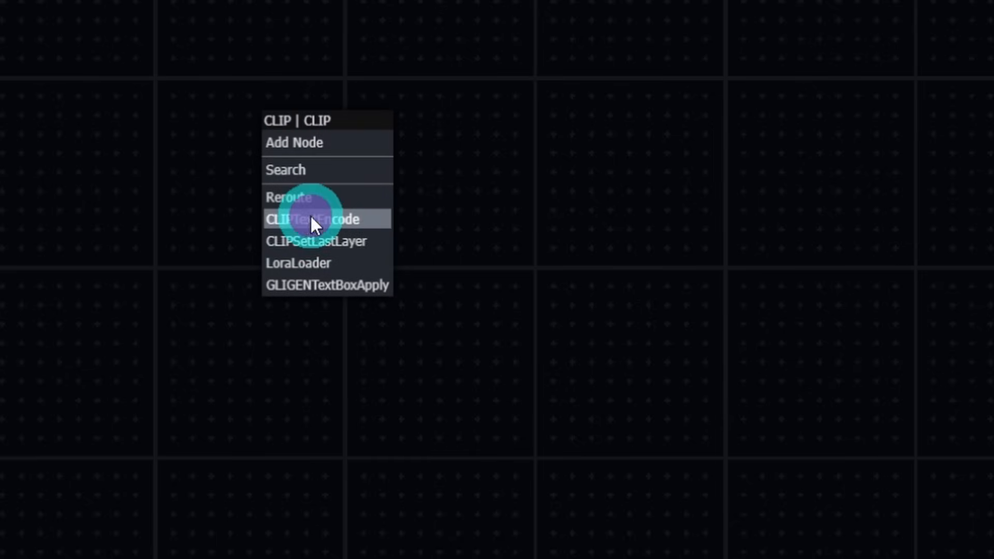
pyautogui.click(468, 98)
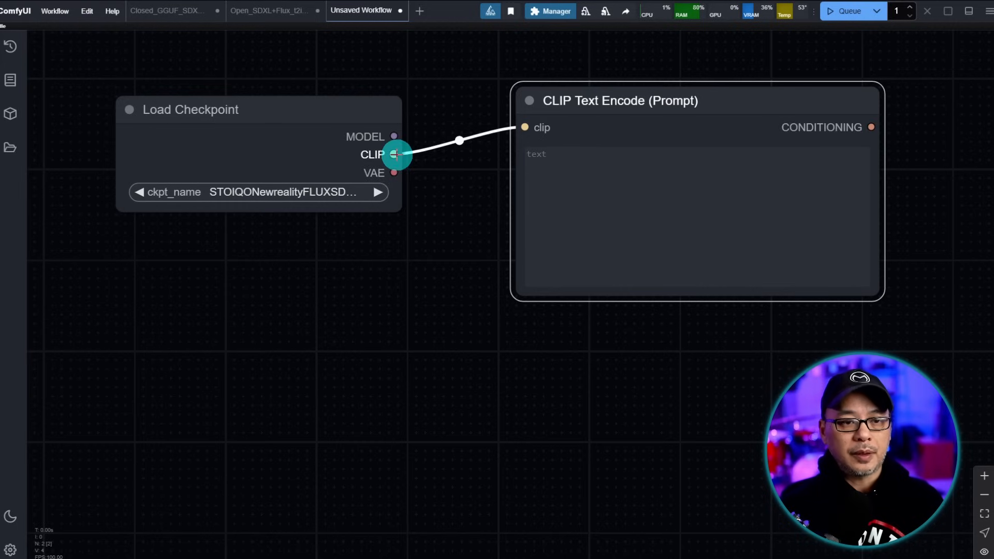
pyautogui.moveTo(395, 155); pyautogui.dragTo(531, 361)
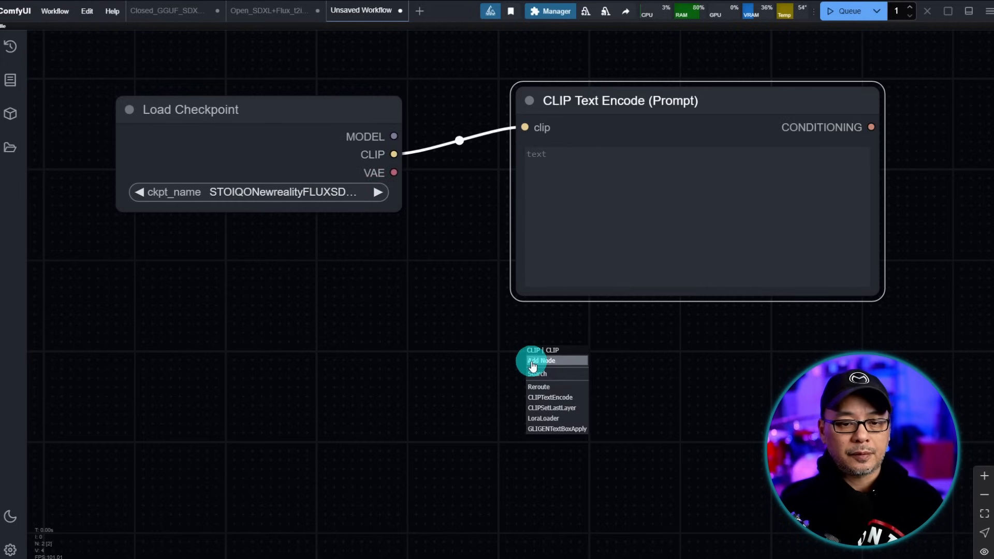
pyautogui.click(570, 398)
pyautogui.moveTo(697, 348); pyautogui.dragTo(675, 337)
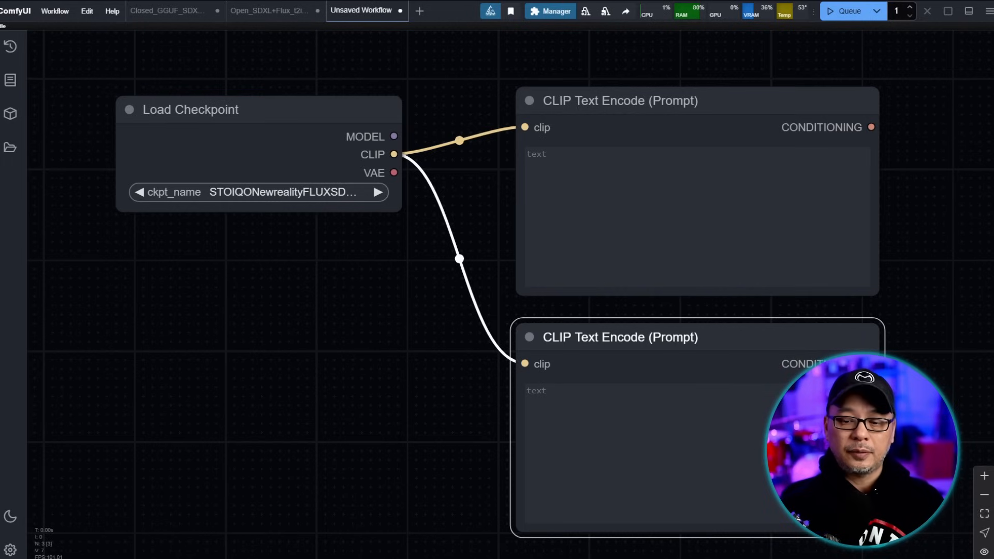
pyautogui.moveTo(877, 530); pyautogui.dragTo(877, 417)
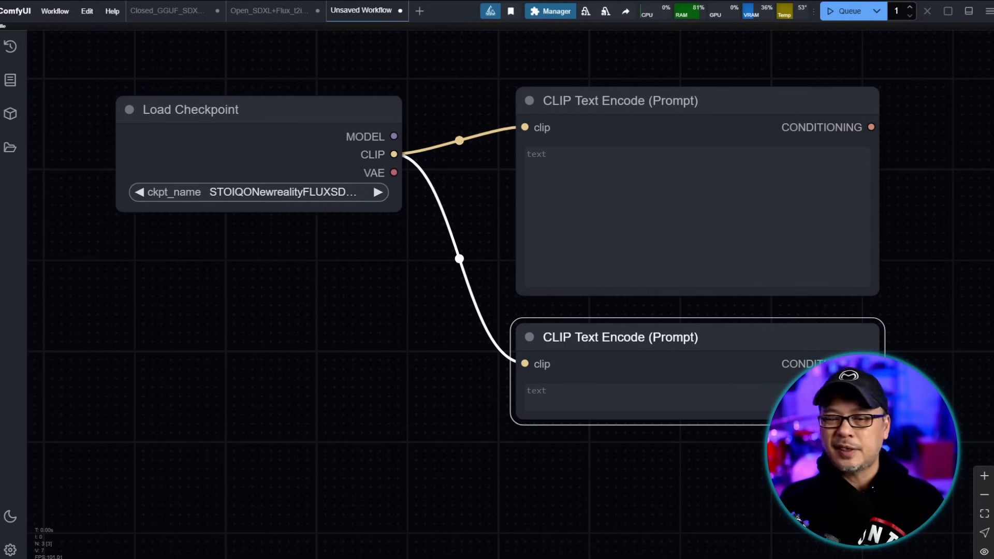
# - Colour the upper CLIP Text Encode node green and the lower one red
pyautogui.click(619, 129)
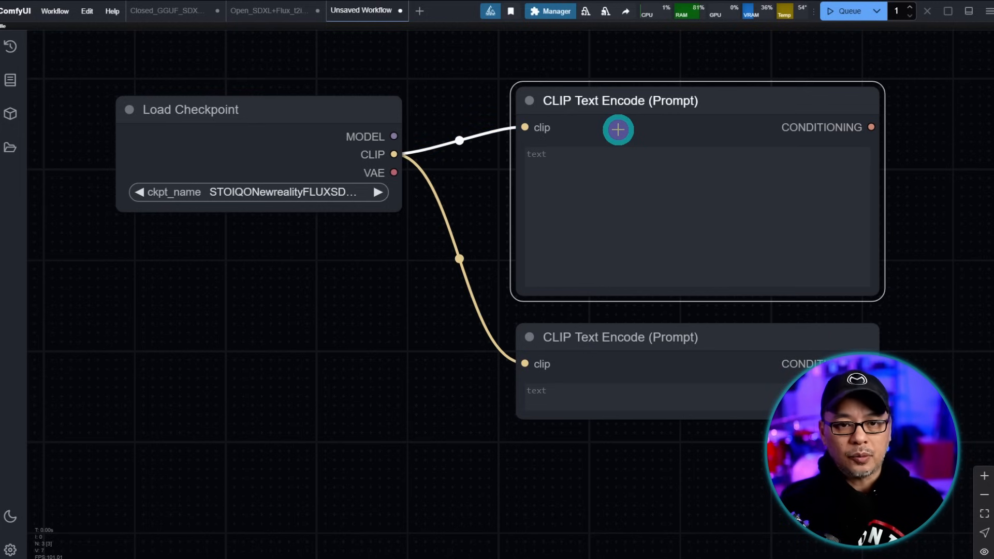
pyautogui.rightClick(619, 130)
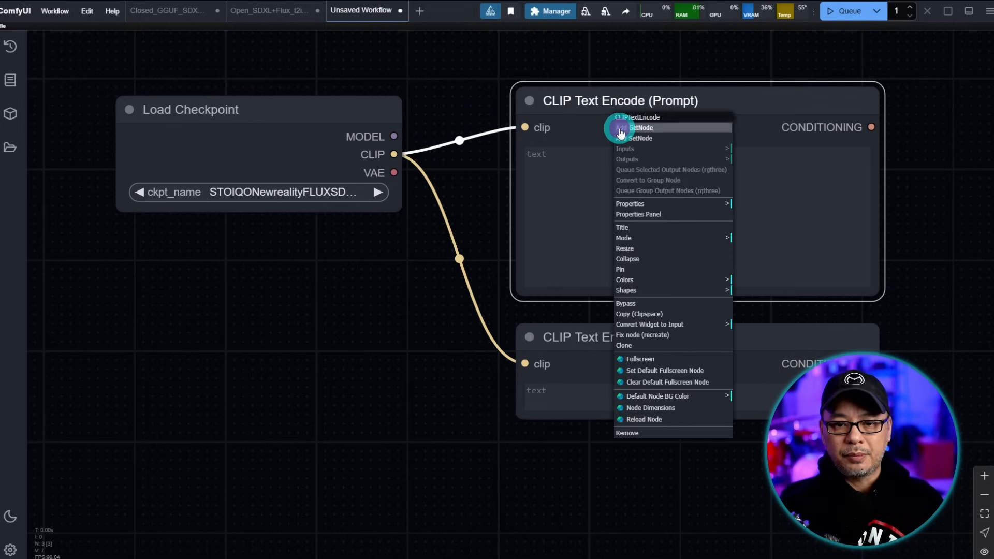
pyautogui.click(681, 280)
pyautogui.click(772, 310)
pyautogui.rightClick(769, 404)
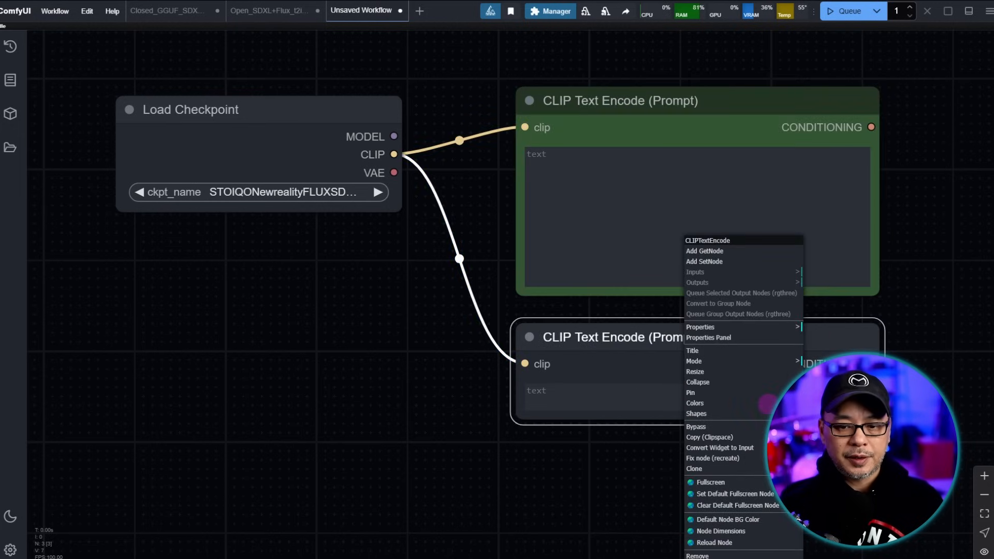
pyautogui.click(831, 414)
# - Add a FluxGuidance node via 'flux gui', feed it the green encoder's CONDITIONING, and narrow it
pyautogui.moveTo(946, 178); pyautogui.dragTo(533, 178)
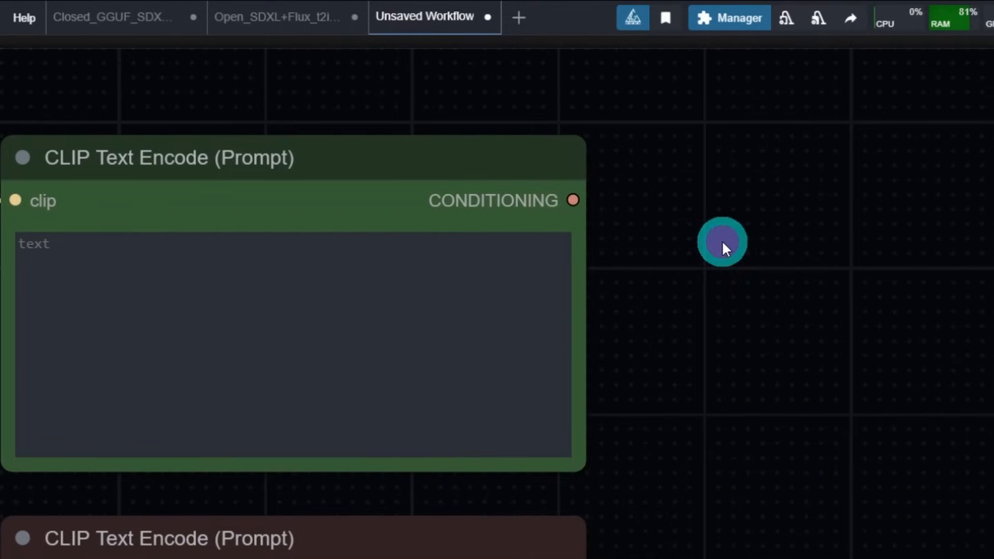
pyautogui.doubleClick(724, 242)
pyautogui.write('flux gui')
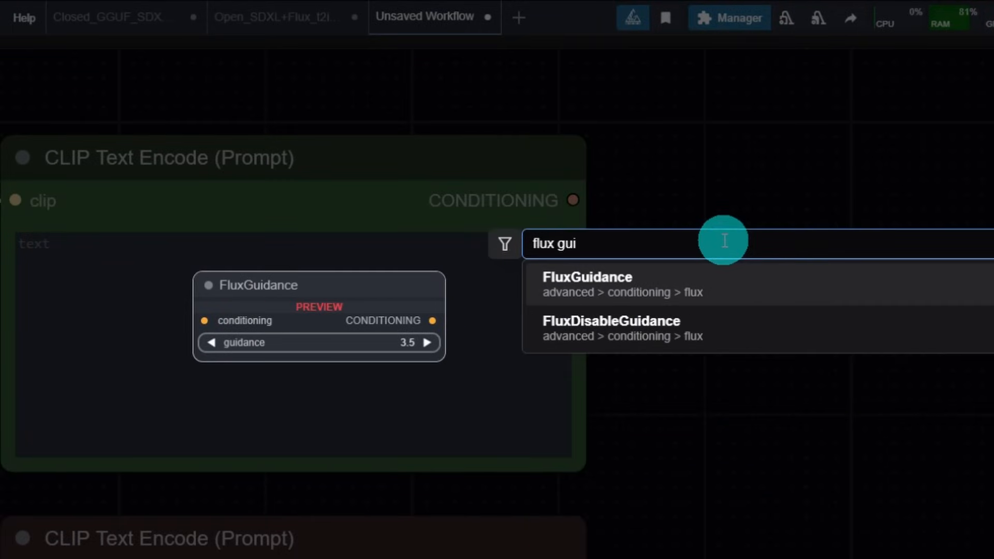
pyautogui.click(700, 297)
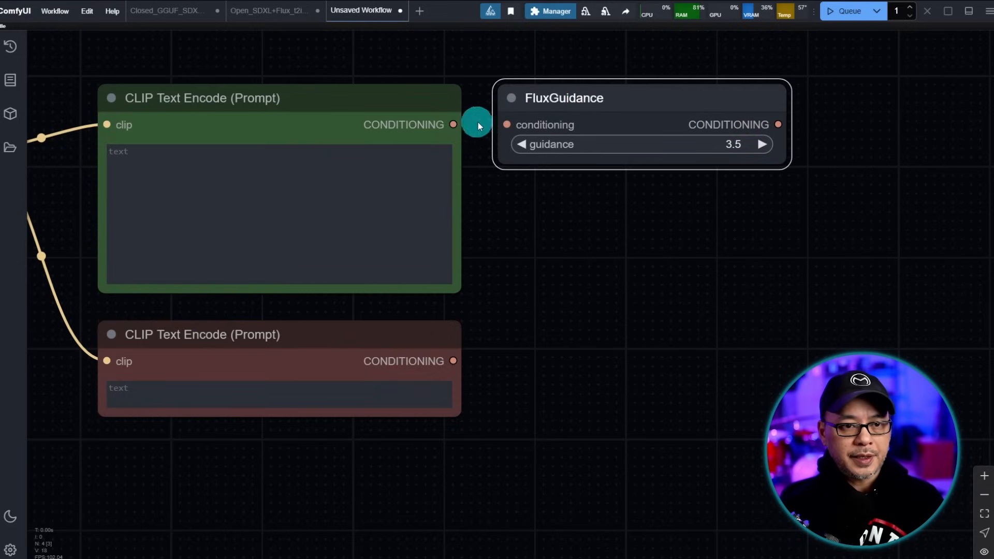
pyautogui.moveTo(456, 124); pyautogui.dragTo(507, 125)
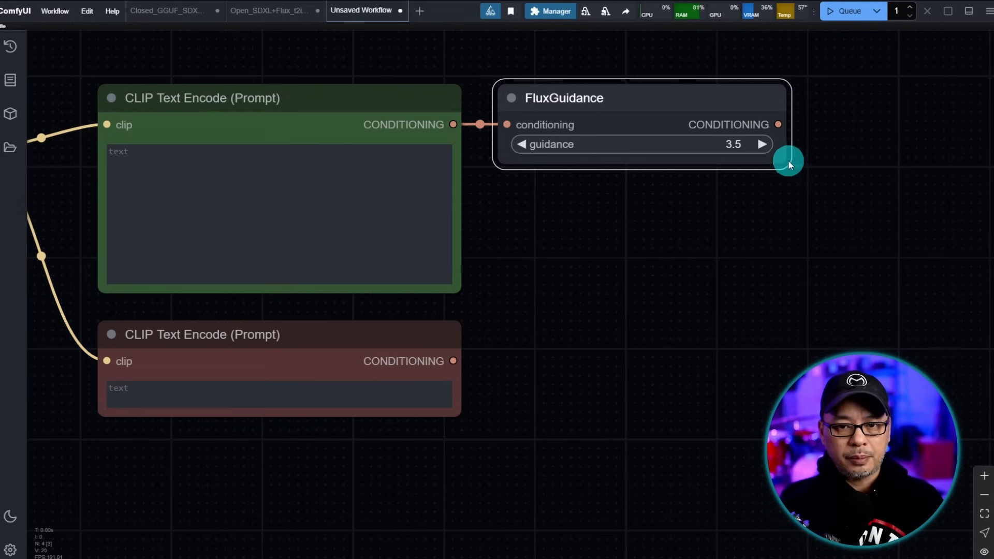
pyautogui.moveTo(784, 158); pyautogui.dragTo(568, 191)
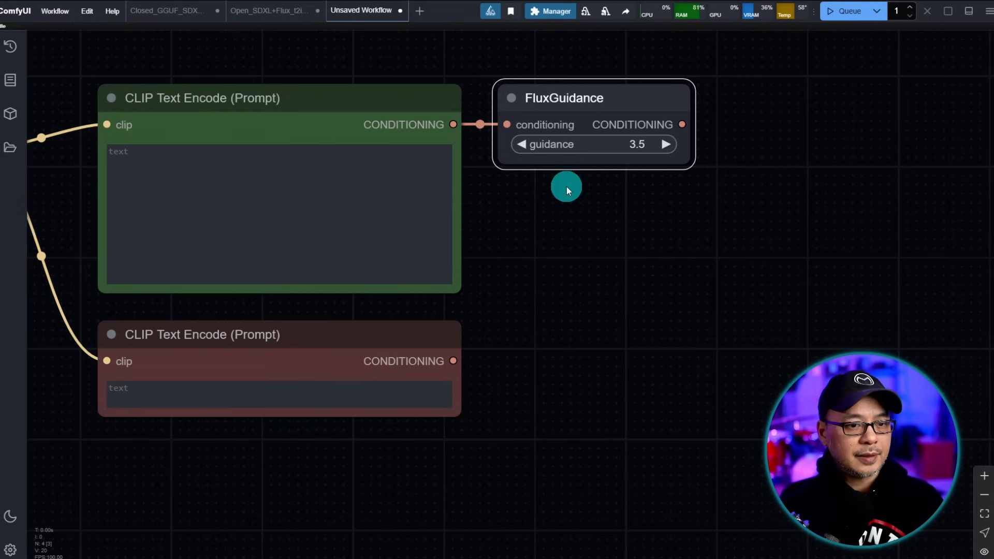
pyautogui.scroll(-1, 582, 218)
pyautogui.moveTo(115, 424); pyautogui.dragTo(374, 413)
pyautogui.moveTo(180, 322); pyautogui.dragTo(546, 322)
pyautogui.moveTo(437, 289); pyautogui.dragTo(375, 274)
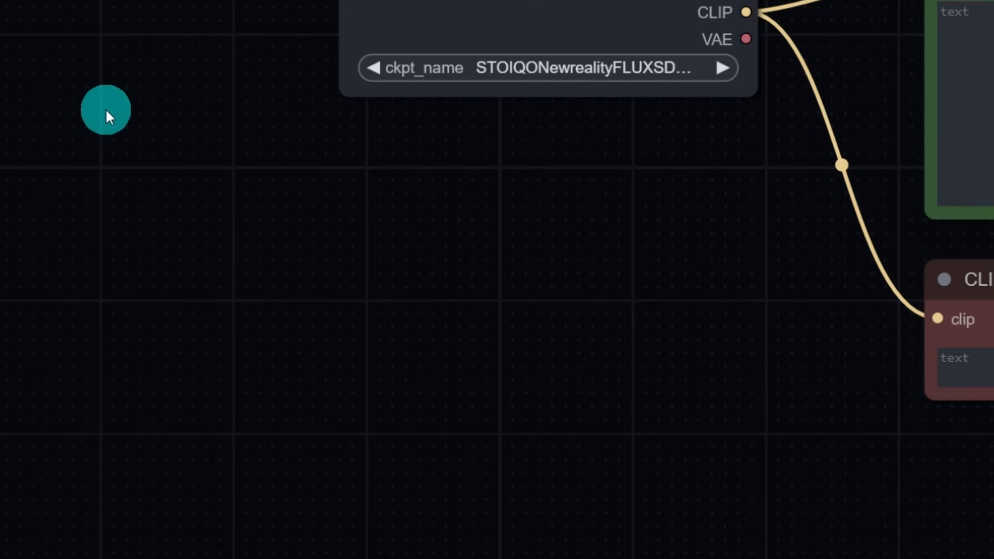
# - Add a Load Upscale Model node from the loaders menu and pick the nmkdSiaxCX_200k.pt model
pyautogui.rightClick(206, 204)
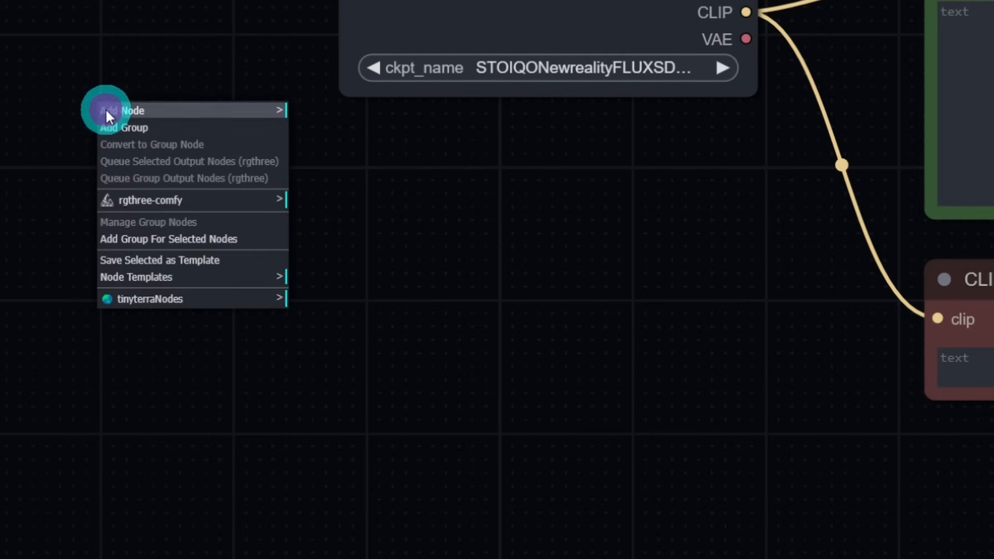
pyautogui.click(185, 118)
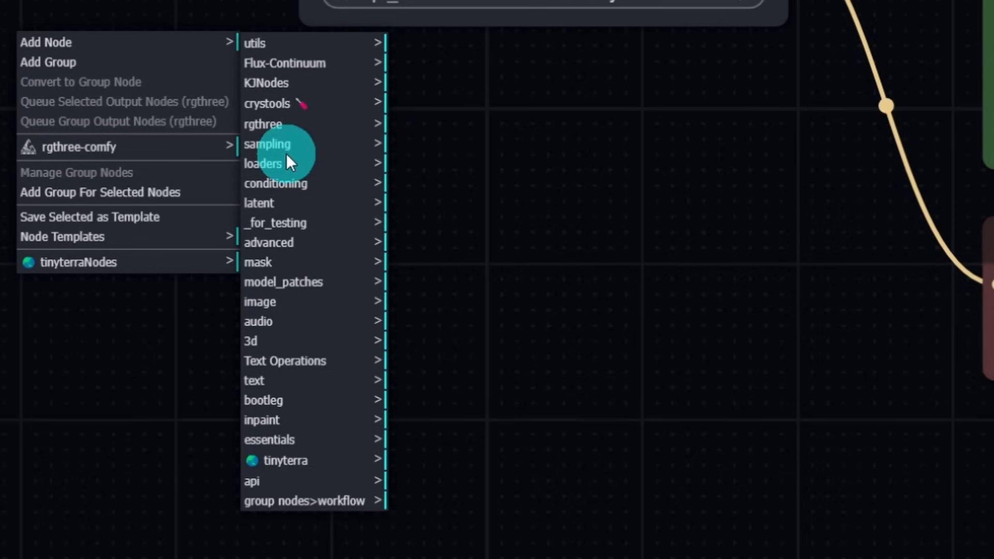
pyautogui.click(308, 215)
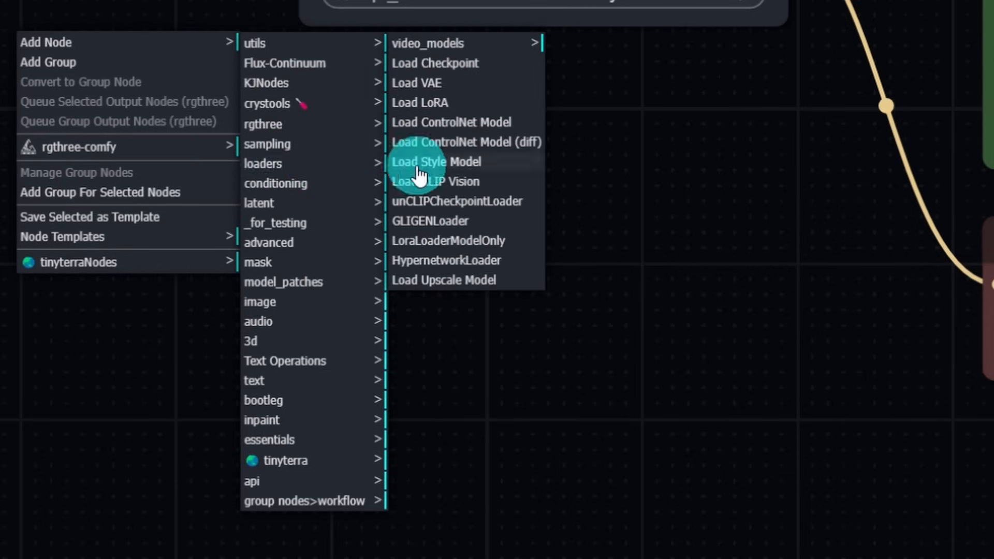
pyautogui.click(455, 282)
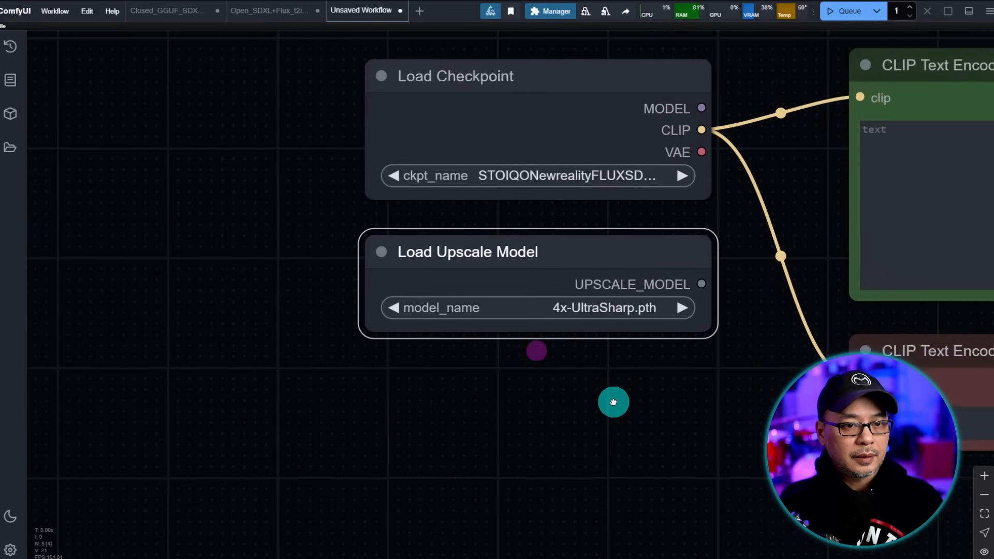
pyautogui.scroll(3, 613, 396)
pyautogui.moveTo(647, 427); pyautogui.dragTo(658, 435)
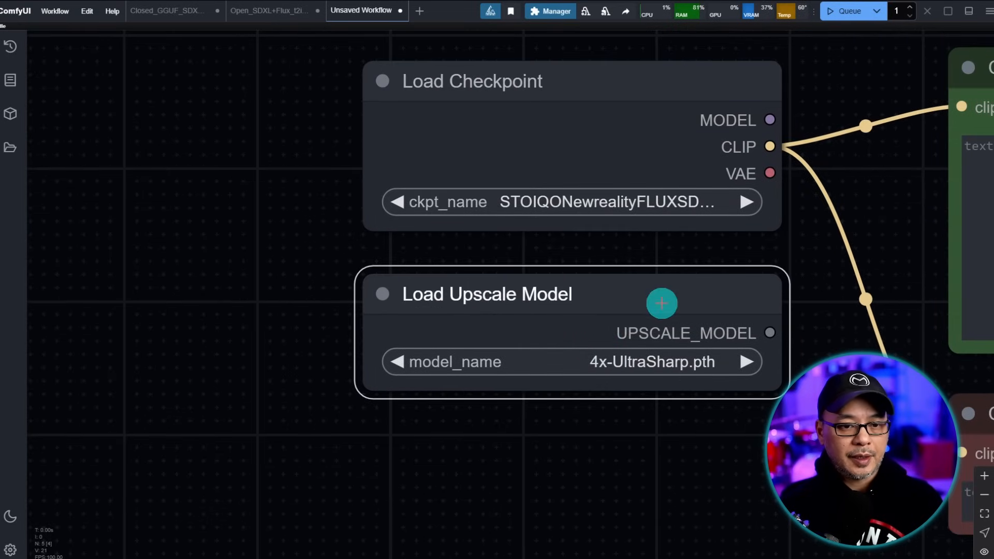
pyautogui.click(615, 360)
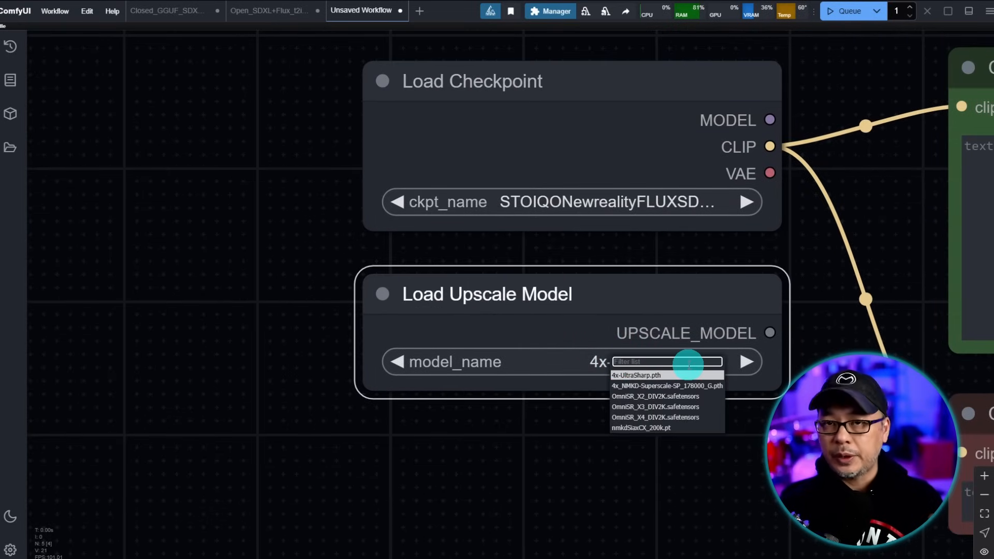
pyautogui.click(641, 428)
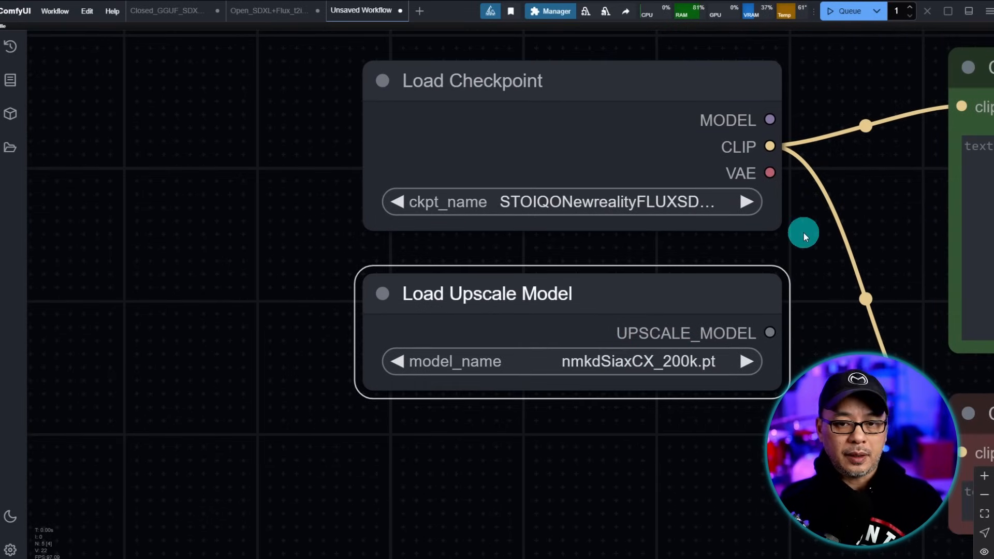
pyautogui.scroll(-4, 816, 249)
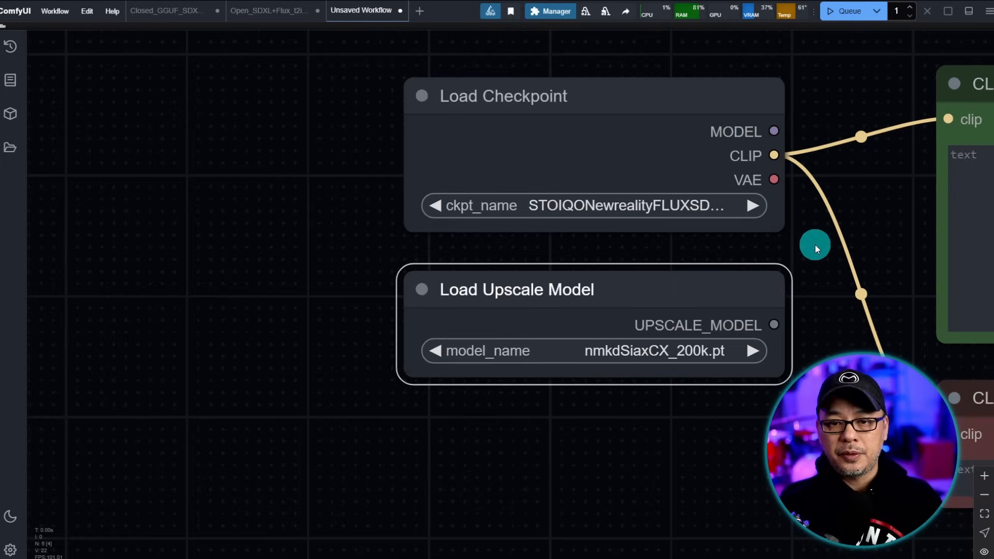
pyautogui.moveTo(815, 254); pyautogui.dragTo(513, 210)
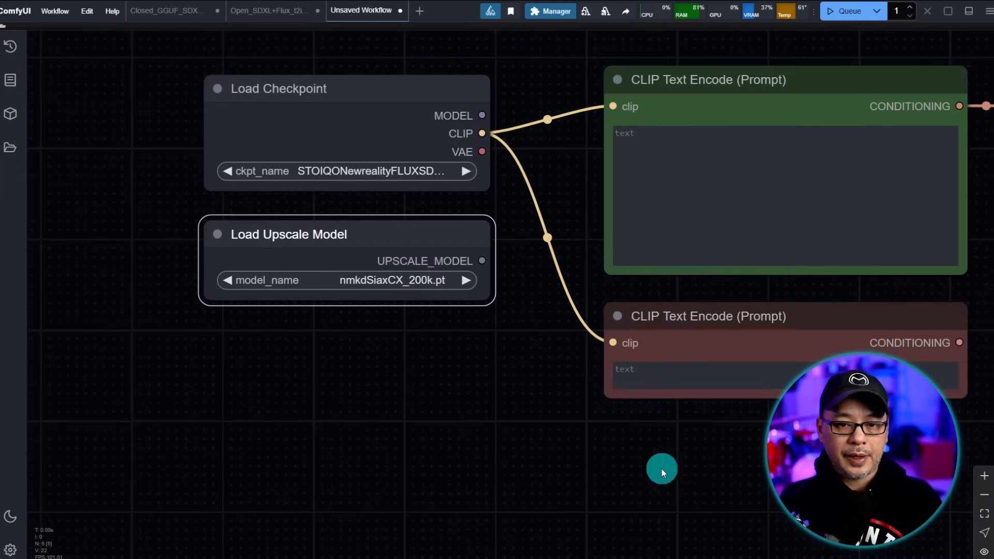
pyautogui.moveTo(713, 454); pyautogui.dragTo(659, 469)
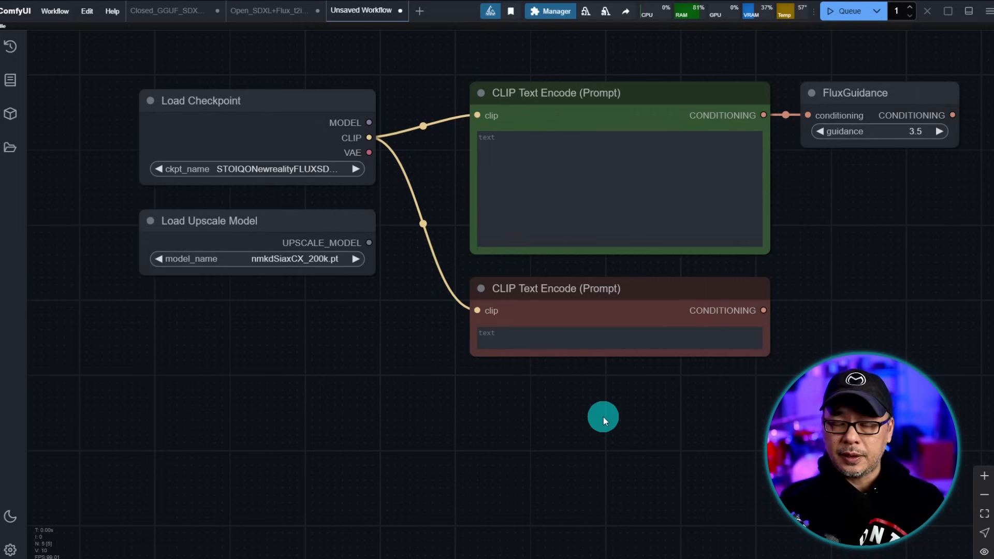
pyautogui.moveTo(613, 446); pyautogui.dragTo(606, 370)
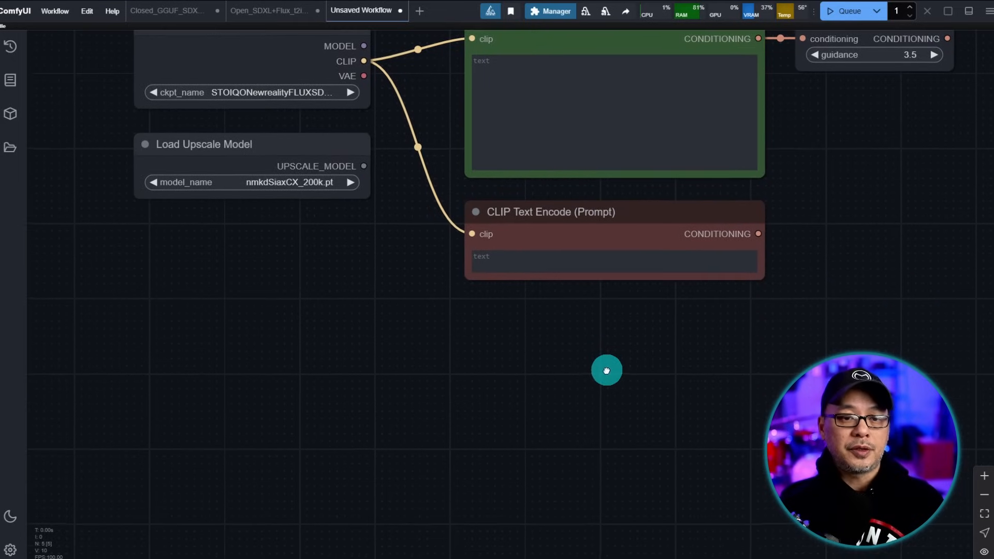
# - Search 'load im' to add a Load Image node showing 35mm-11.jpg, and move it to the empty left side
pyautogui.doubleClick(479, 300)
pyautogui.write('load')
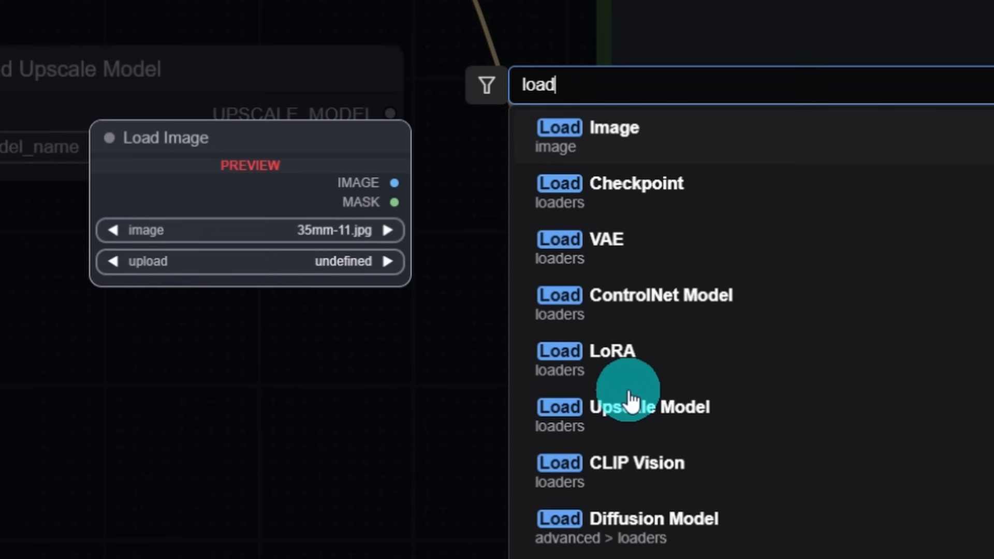
pyautogui.write(' im')
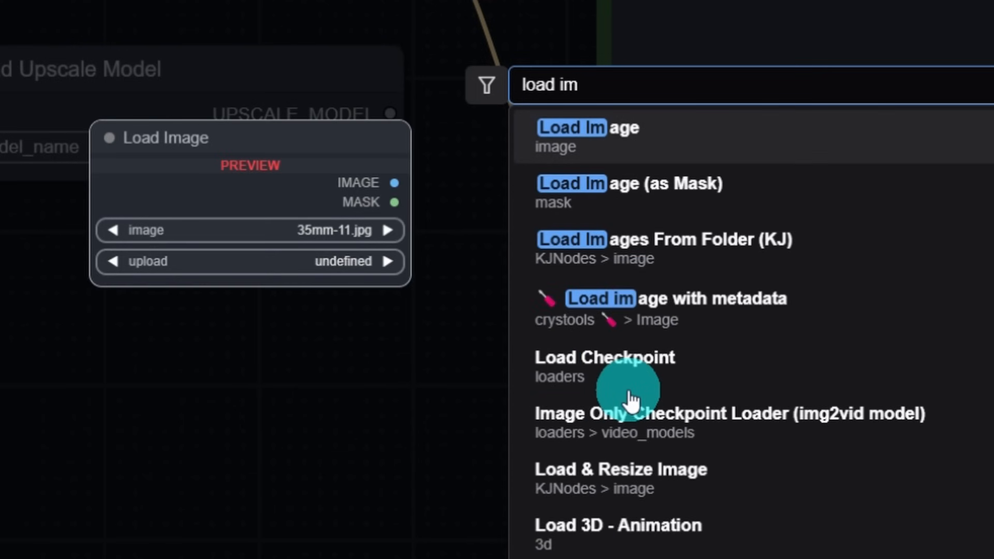
pyautogui.click(715, 138)
pyautogui.moveTo(607, 288); pyautogui.dragTo(266, 266)
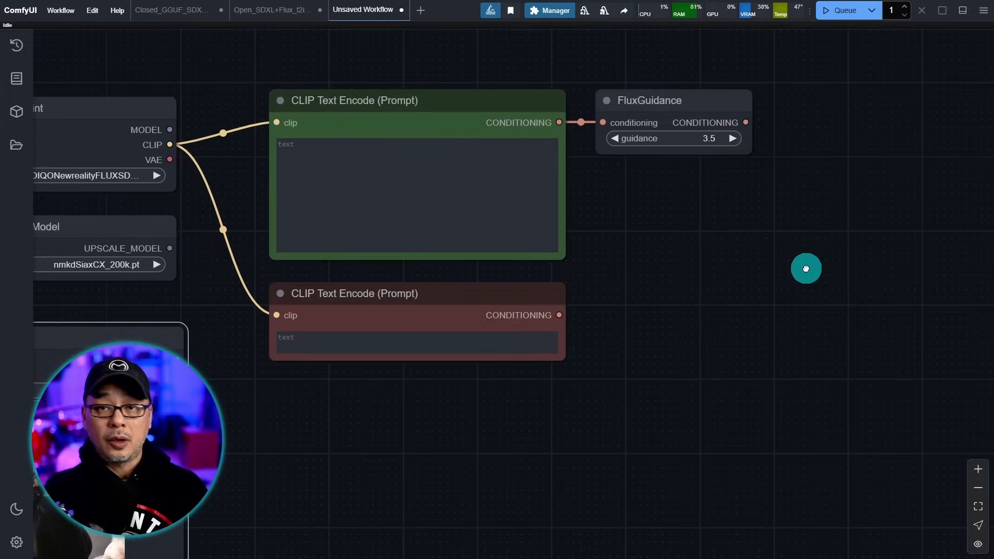
pyautogui.moveTo(806, 269); pyautogui.dragTo(604, 278)
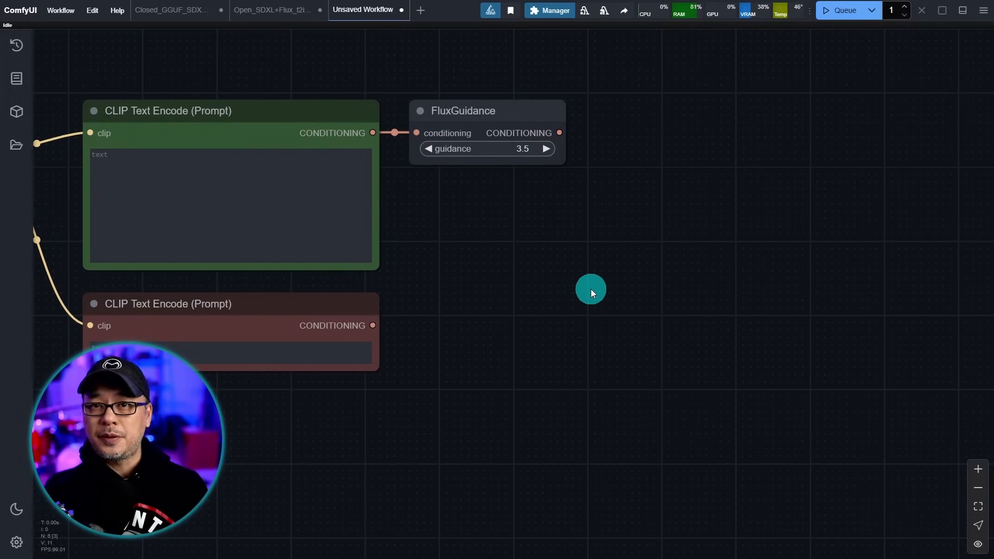
pyautogui.moveTo(690, 248); pyautogui.dragTo(531, 255)
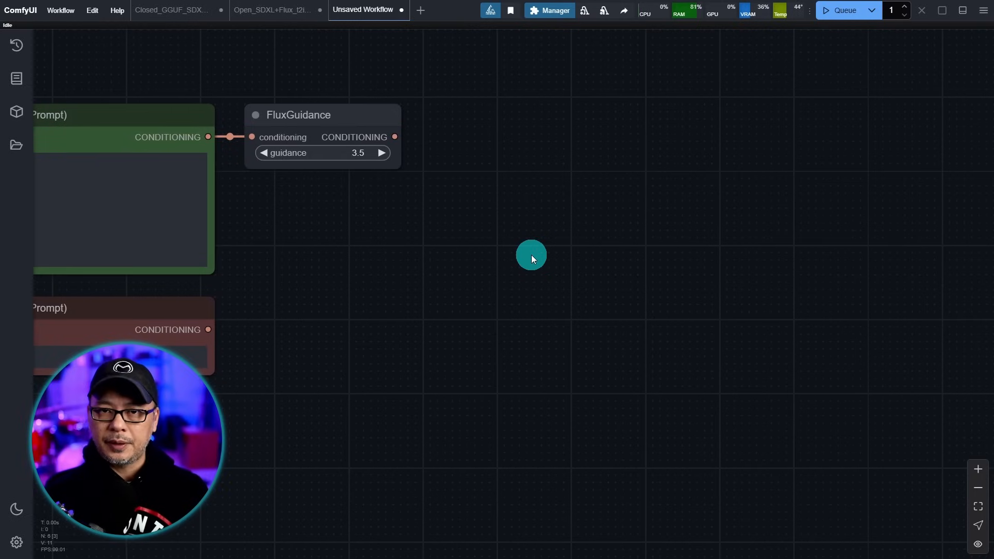
# - Add an Ultimate SD Upscale (Custom Sample) node from image > upscaling, narrow it and shift it right
pyautogui.rightClick(427, 114)
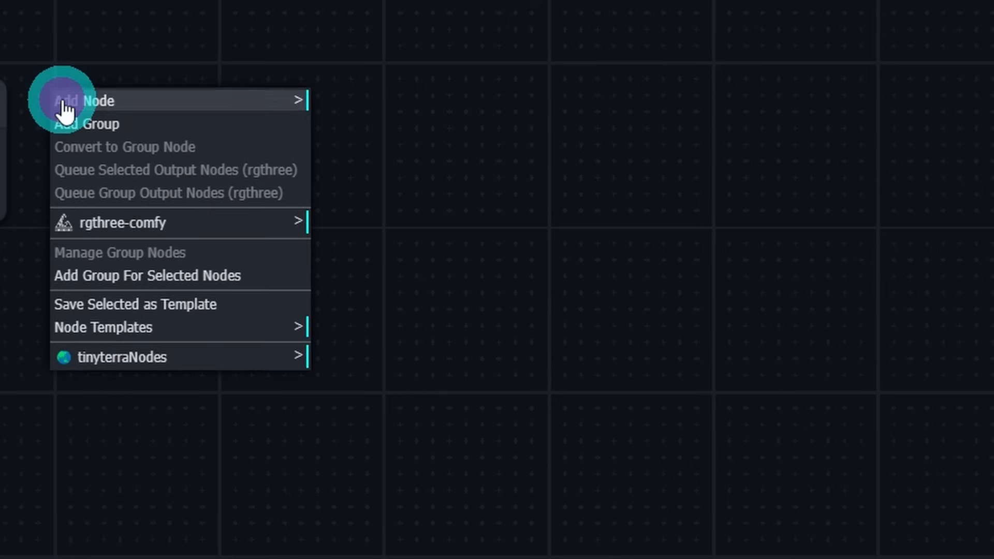
pyautogui.click(174, 101)
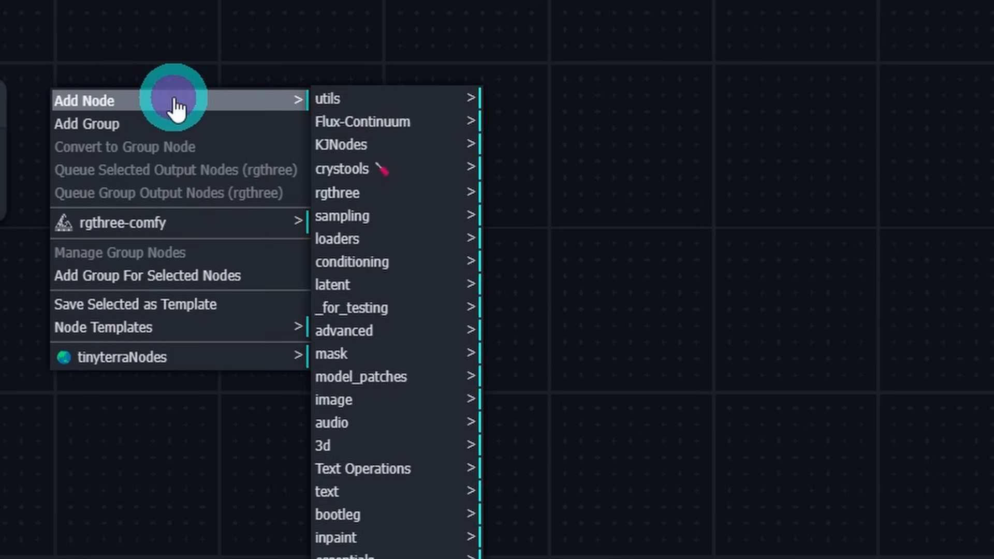
pyautogui.click(388, 409)
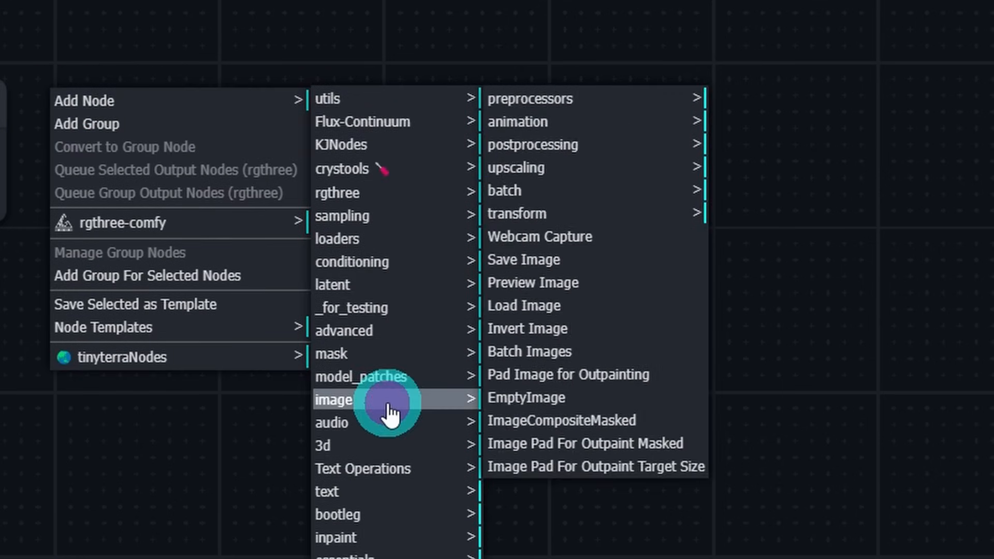
pyautogui.click(520, 170)
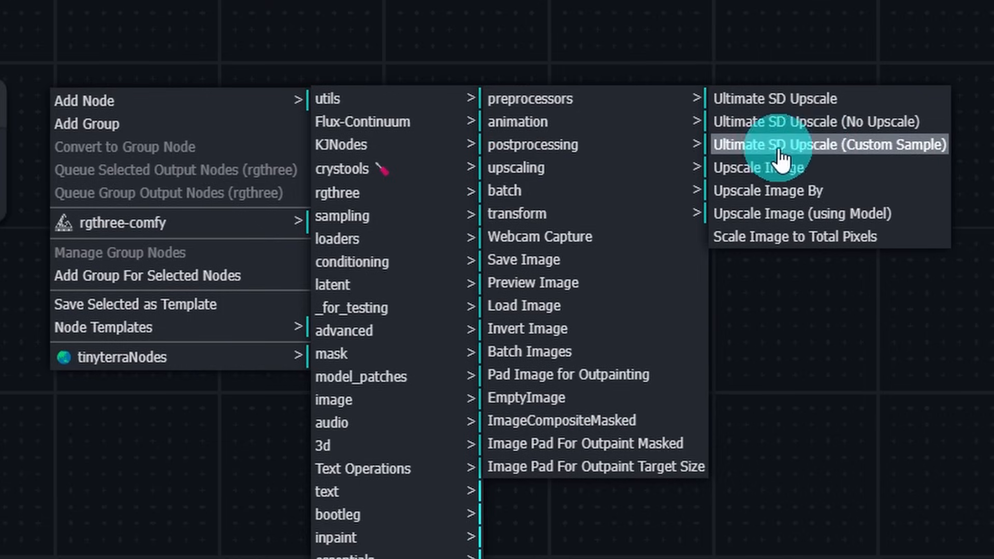
pyautogui.click(875, 147)
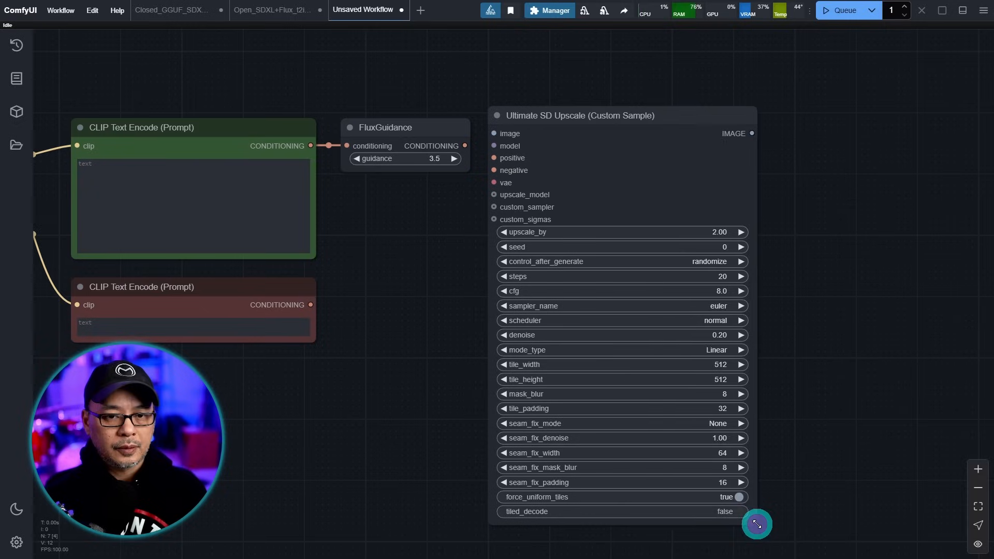
pyautogui.moveTo(756, 524); pyautogui.dragTo(711, 516)
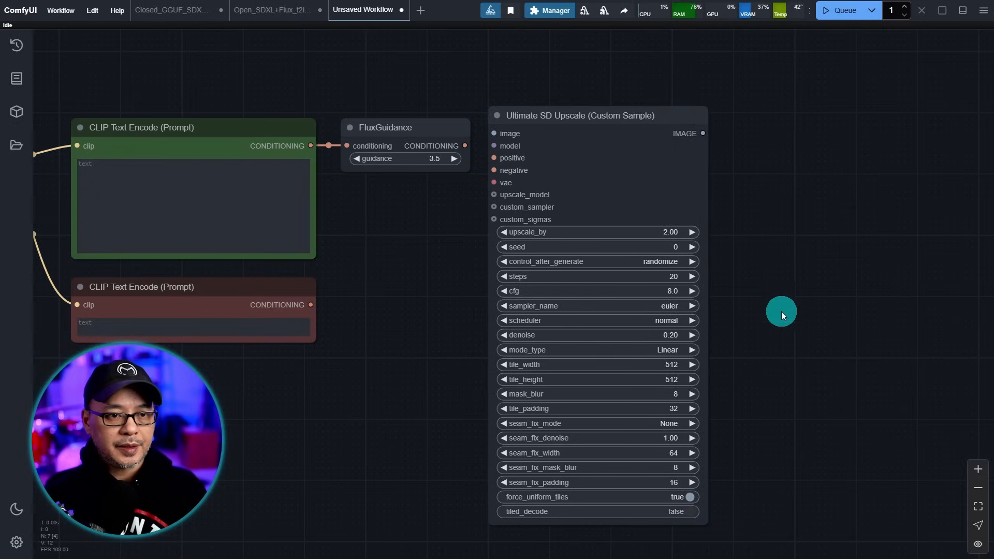
pyautogui.moveTo(608, 118); pyautogui.dragTo(798, 125)
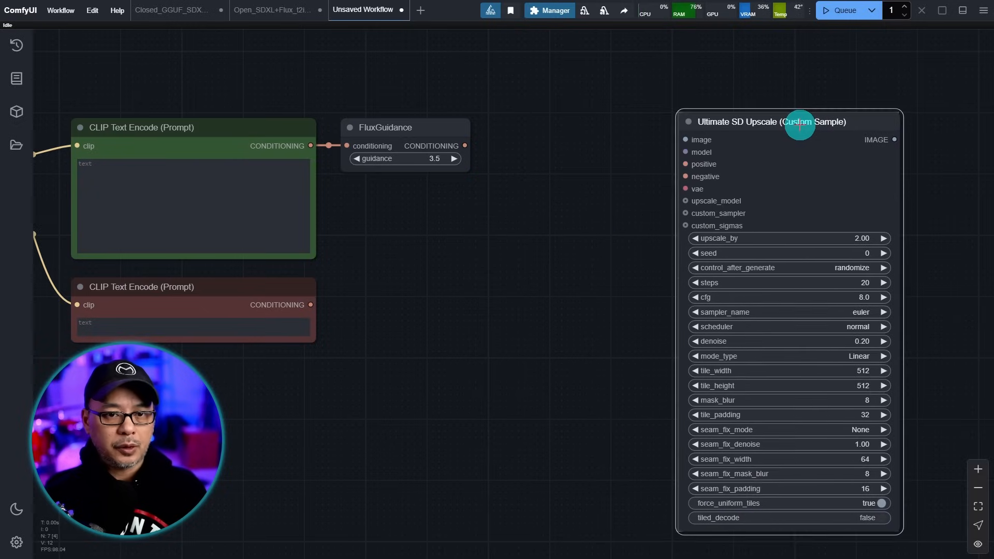
pyautogui.scroll(5, 599, 213)
pyautogui.moveTo(589, 120); pyautogui.dragTo(483, 202)
pyautogui.scroll(1, 544, 220)
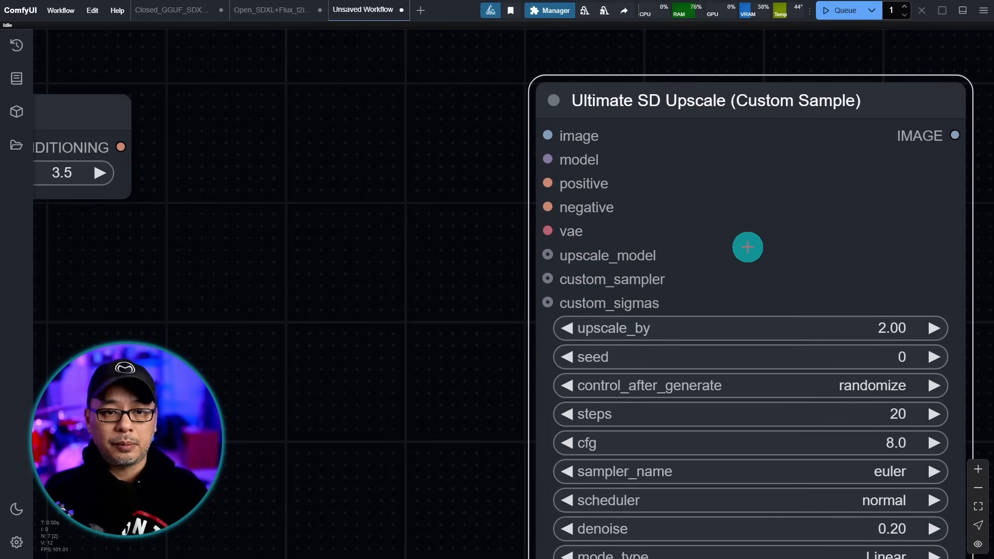
# - Wire Load Image's IMAGE output into the Ultimate SD Upscale image input, then park Load Image below the negative encoder
pyautogui.scroll(-5, 479, 222)
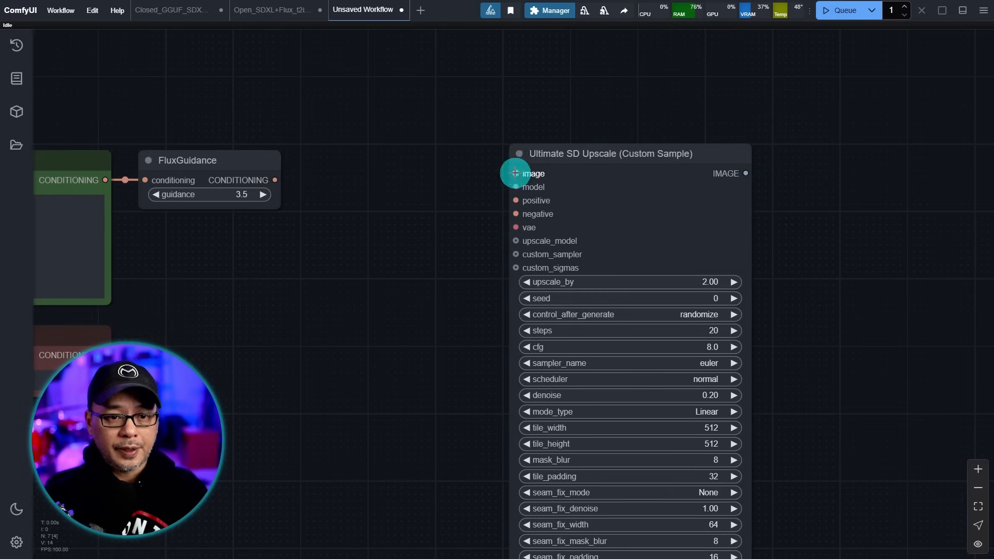
pyautogui.moveTo(271, 375); pyautogui.dragTo(417, 359)
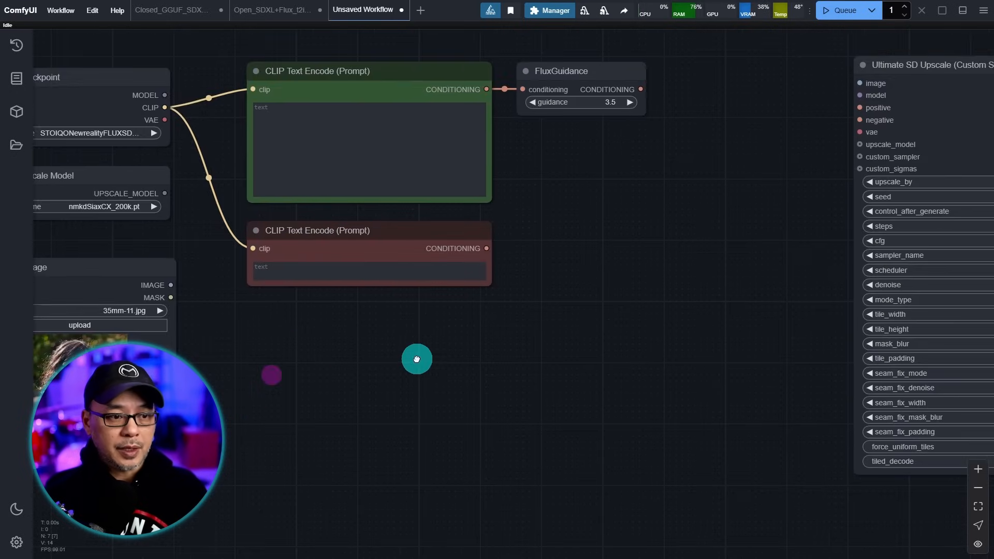
pyautogui.moveTo(278, 344); pyautogui.dragTo(579, 351)
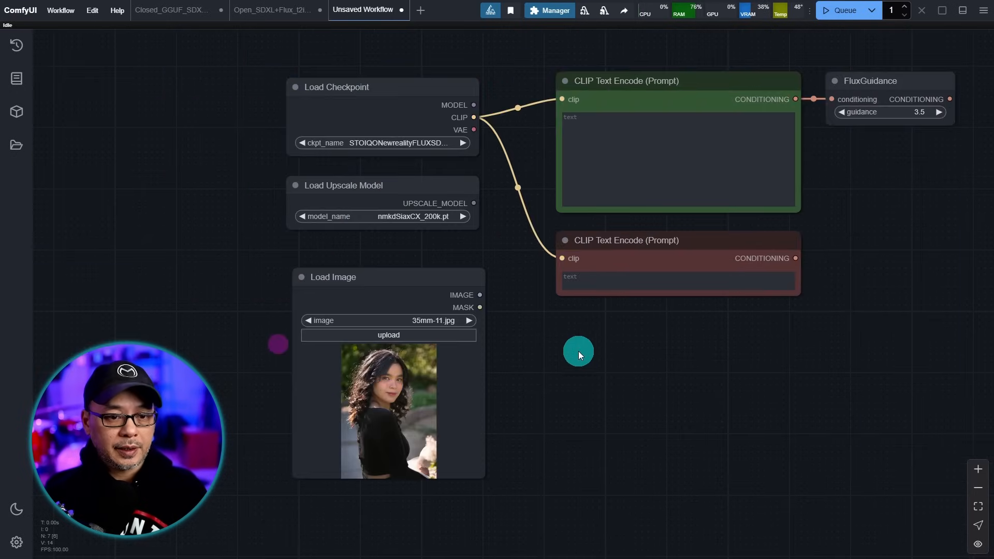
pyautogui.scroll(6, 578, 352)
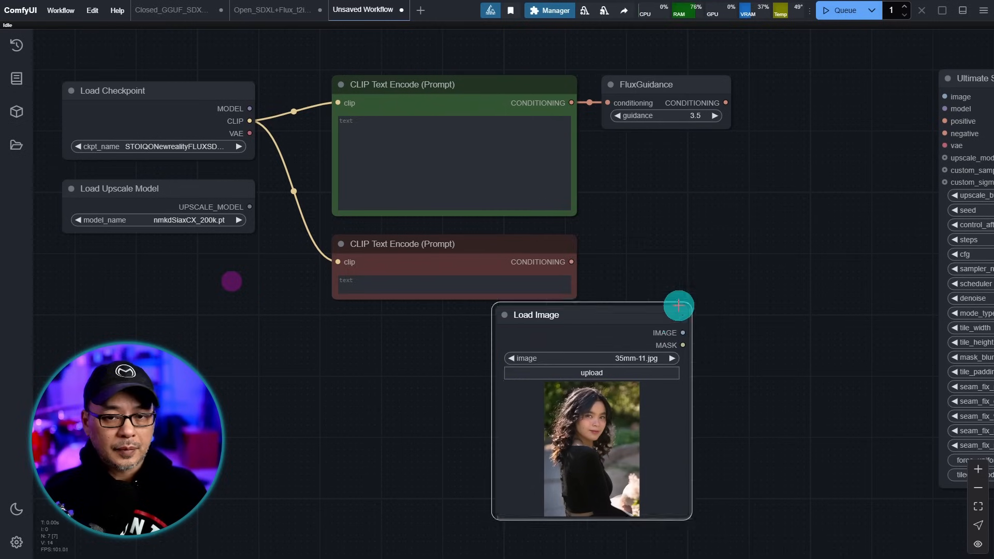
pyautogui.moveTo(628, 328); pyautogui.dragTo(739, 208)
pyautogui.moveTo(518, 303); pyautogui.dragTo(750, 133)
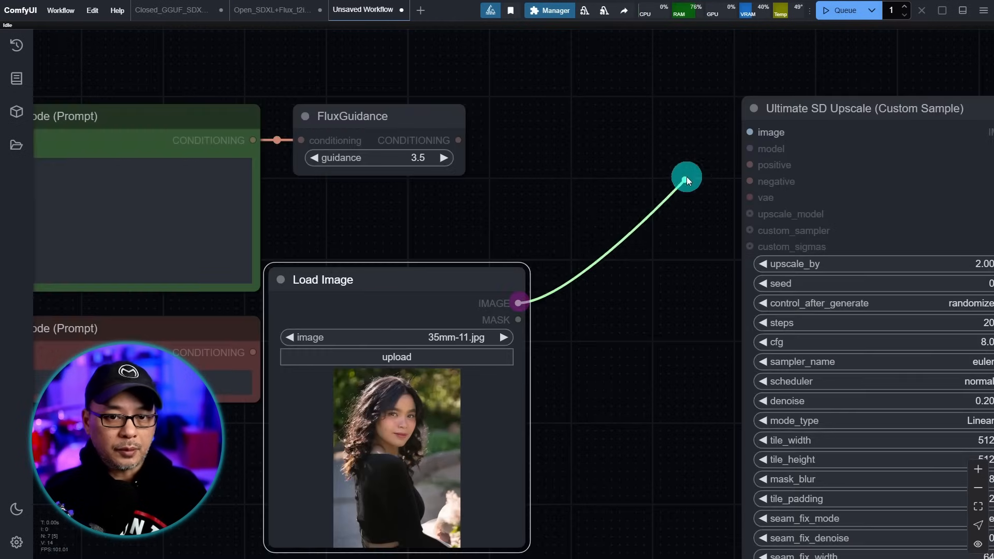
pyautogui.moveTo(608, 402); pyautogui.dragTo(883, 251)
pyautogui.moveTo(770, 126); pyautogui.dragTo(403, 306)
# - Connect FluxGuidance's CONDITIONING output to the Ultimate SD Upscale positive input
pyautogui.scroll(-2, 763, 259)
pyautogui.moveTo(760, 260); pyautogui.dragTo(591, 356)
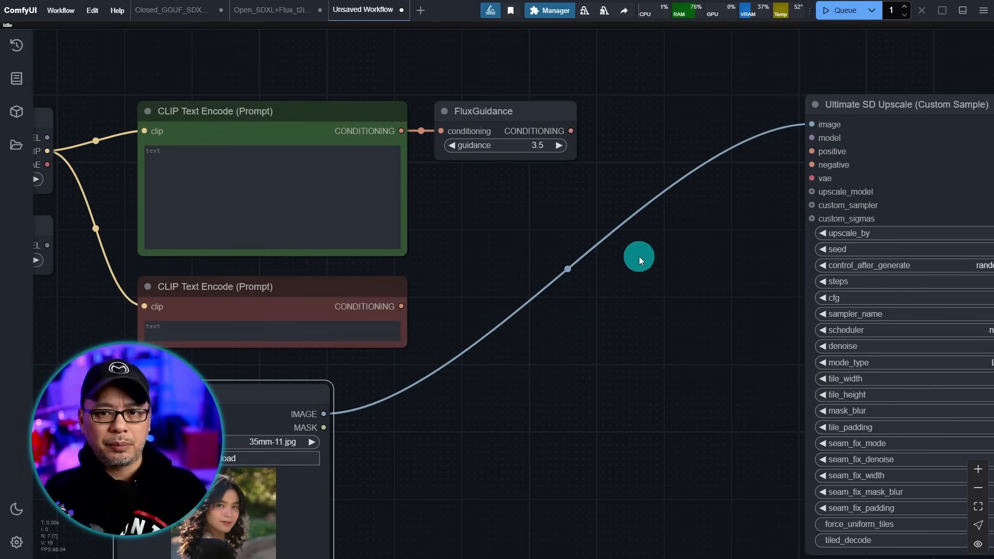
pyautogui.scroll(5, 510, 198)
pyautogui.moveTo(523, 194); pyautogui.dragTo(537, 194)
pyautogui.moveTo(471, 121); pyautogui.dragTo(858, 153)
pyautogui.moveTo(186, 384); pyautogui.dragTo(891, 151)
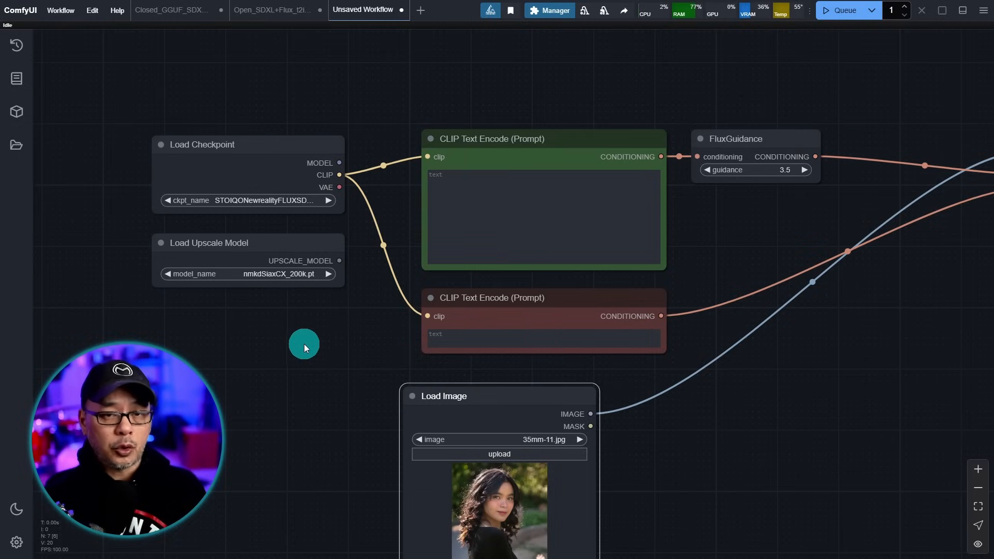
pyautogui.moveTo(304, 344); pyautogui.dragTo(626, 308)
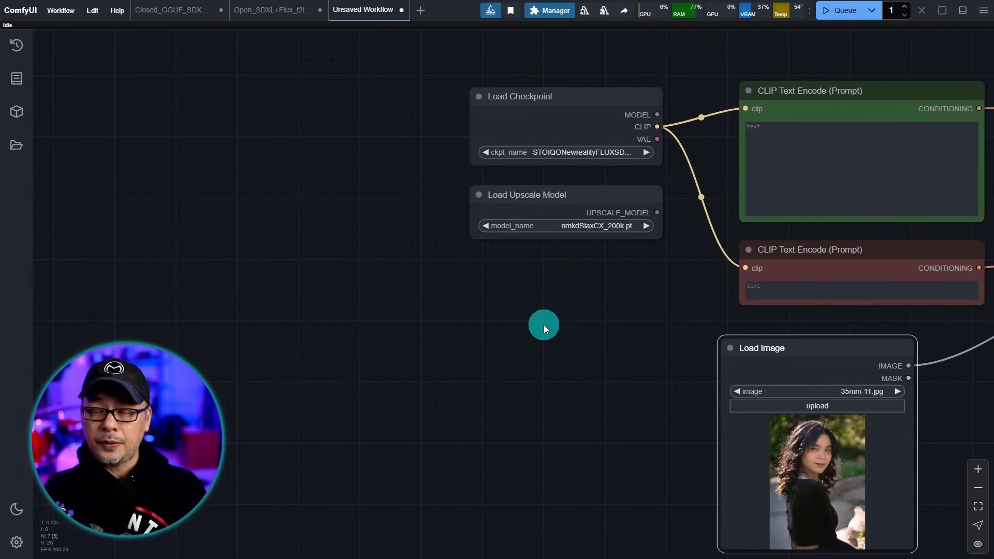
pyautogui.scroll(7, 544, 326)
# - Search 'power' to add a Power Lora Loader (rgthree) node and move it up near the prompt encoders
pyautogui.moveTo(534, 261); pyautogui.dragTo(601, 279)
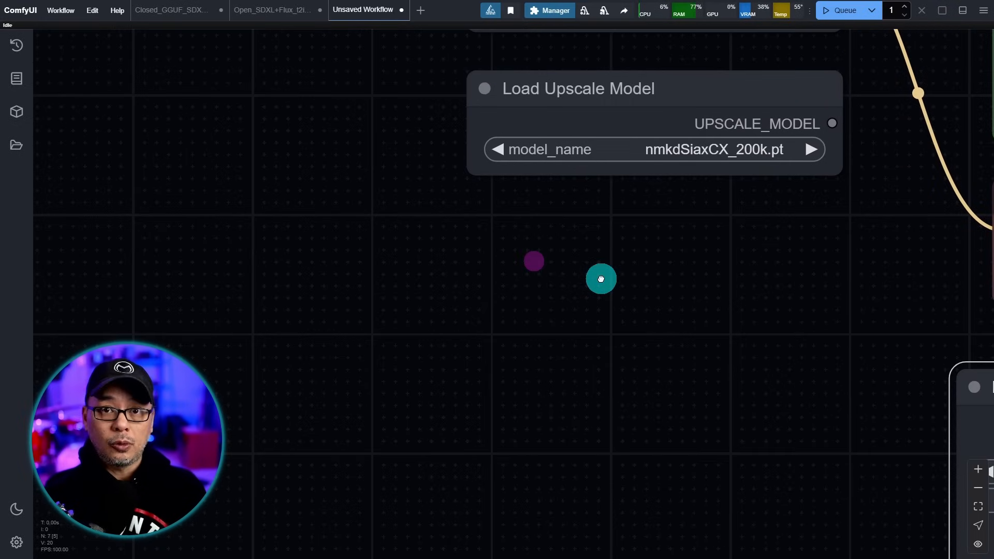
pyautogui.doubleClick(626, 217)
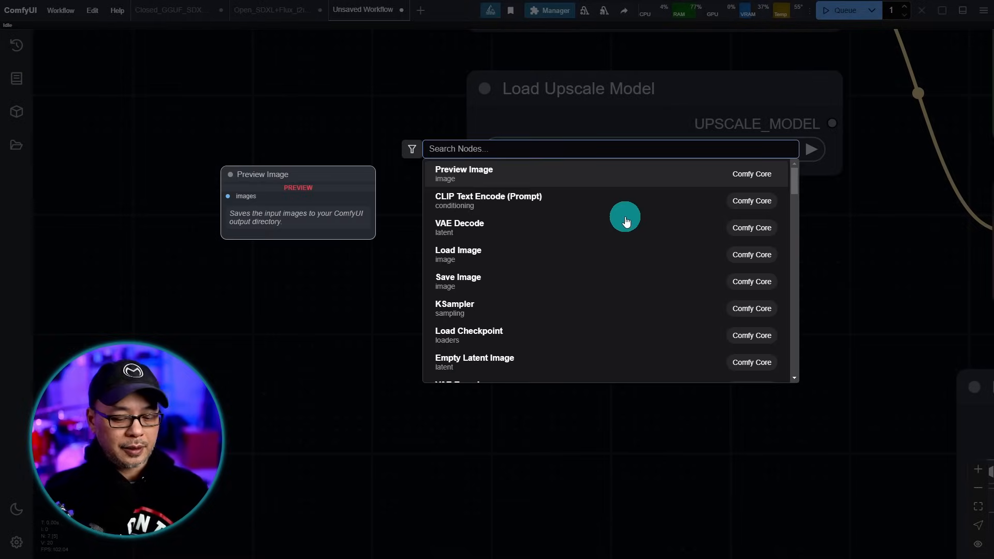
pyautogui.write('power')
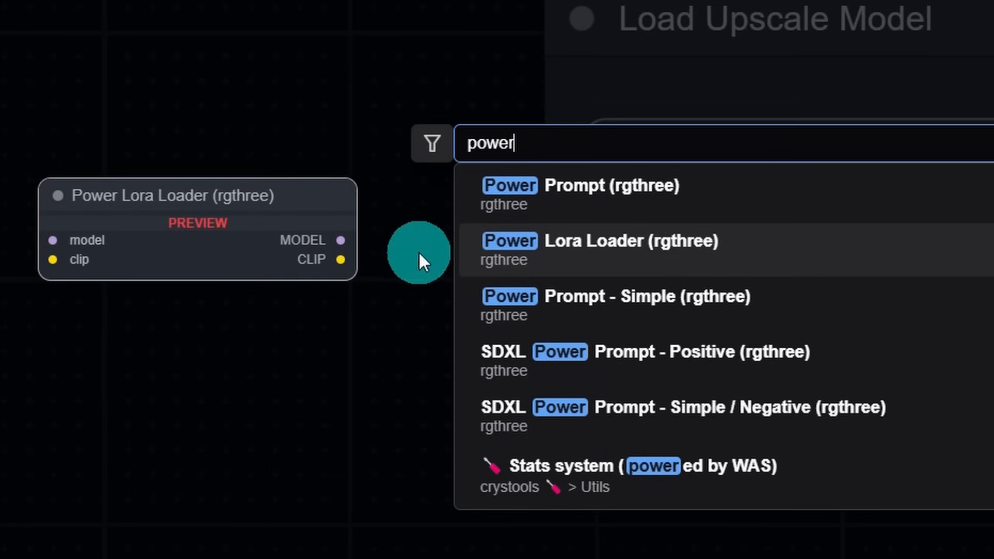
pyautogui.click(689, 267)
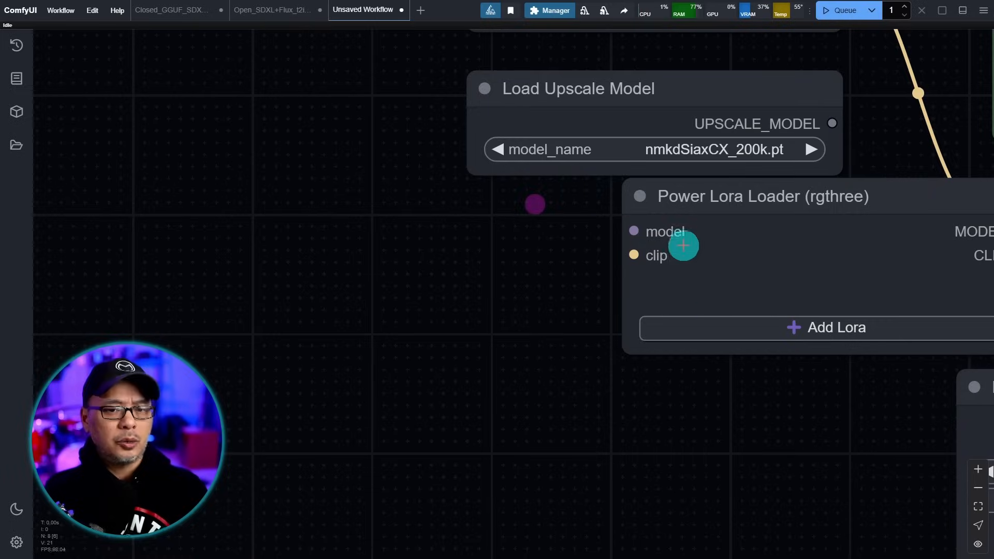
pyautogui.moveTo(723, 425); pyautogui.dragTo(666, 425)
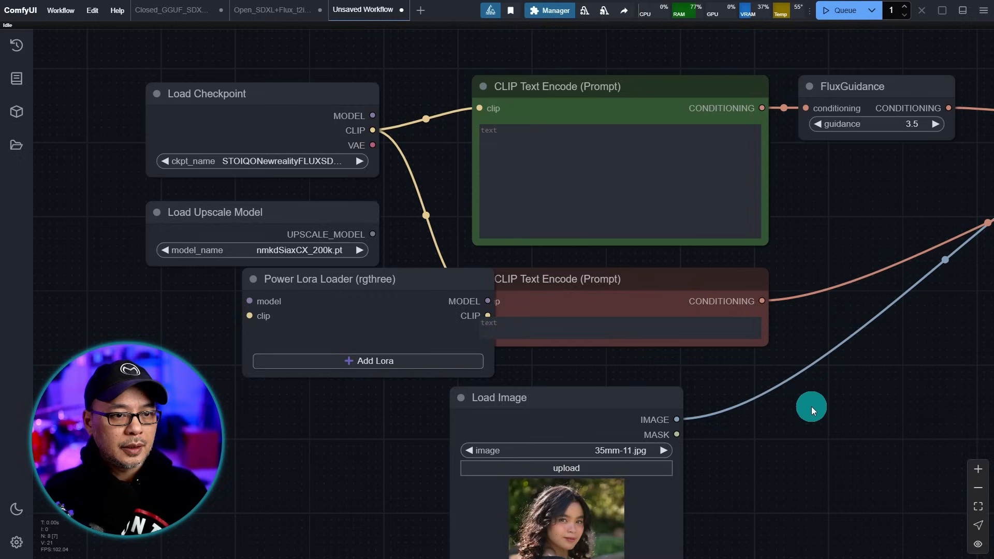
pyautogui.moveTo(816, 407); pyautogui.dragTo(841, 422)
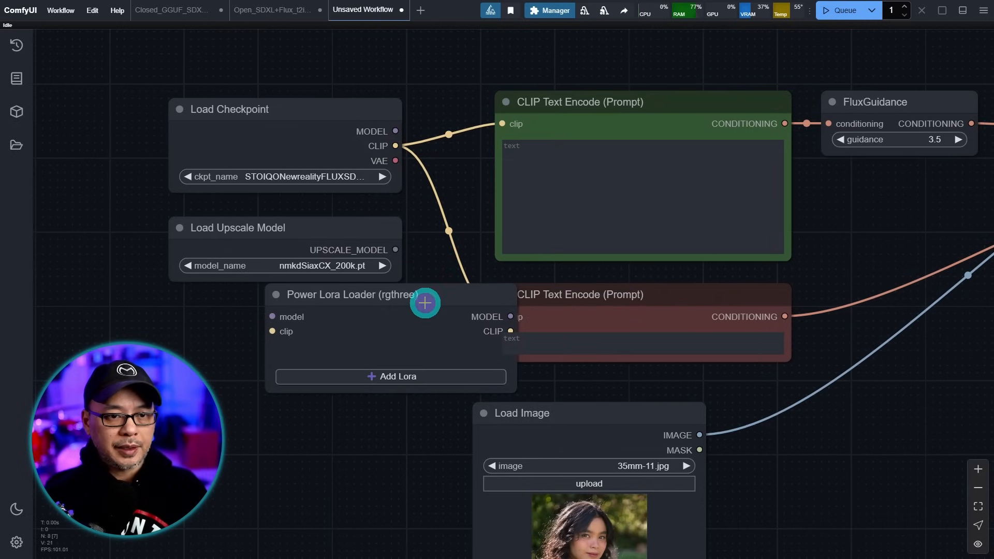
pyautogui.moveTo(425, 303); pyautogui.dragTo(364, 347)
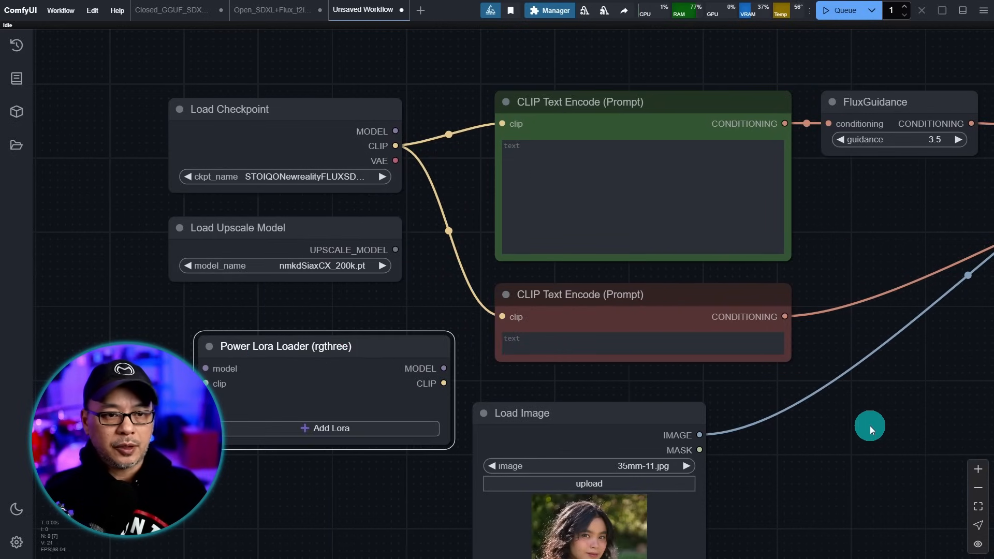
# - Shift both prompt encoders and FluxGuidance right, placing the Lora loader between checkpoint and encoders
pyautogui.scroll(-3, 853, 428)
pyautogui.moveTo(477, 116); pyautogui.dragTo(715, 360)
pyautogui.moveTo(500, 167); pyautogui.dragTo(695, 165)
pyautogui.moveTo(244, 351); pyautogui.dragTo(432, 191)
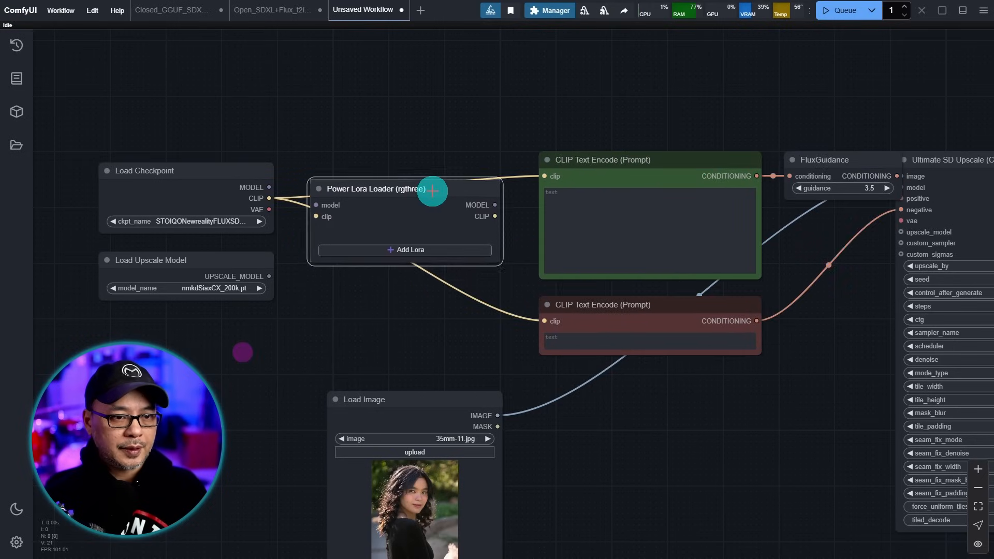
# - Connect Load Checkpoint's MODEL and CLIP outputs to the Power Lora Loader's model and clip inputs
pyautogui.scroll(5, 595, 387)
pyautogui.moveTo(564, 367); pyautogui.dragTo(564, 387)
pyautogui.scroll(1, 564, 387)
pyautogui.moveTo(419, 189); pyautogui.dragTo(517, 190)
pyautogui.moveTo(418, 213); pyautogui.dragTo(422, 214)
pyautogui.moveTo(519, 213); pyautogui.dragTo(520, 214)
# - Feed the Power Lora Loader's CLIP output into both the positive and negative CLIP Text Encode nodes
pyautogui.moveTo(570, 395); pyautogui.dragTo(161, 368)
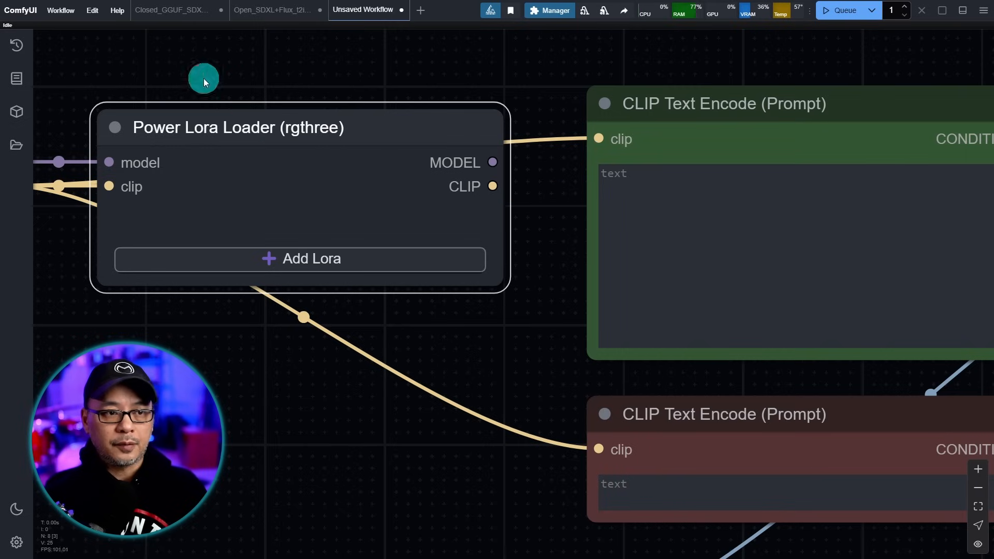
pyautogui.moveTo(556, 158); pyautogui.dragTo(599, 138)
pyautogui.moveTo(493, 186); pyautogui.dragTo(595, 454)
pyautogui.scroll(-4, 550, 295)
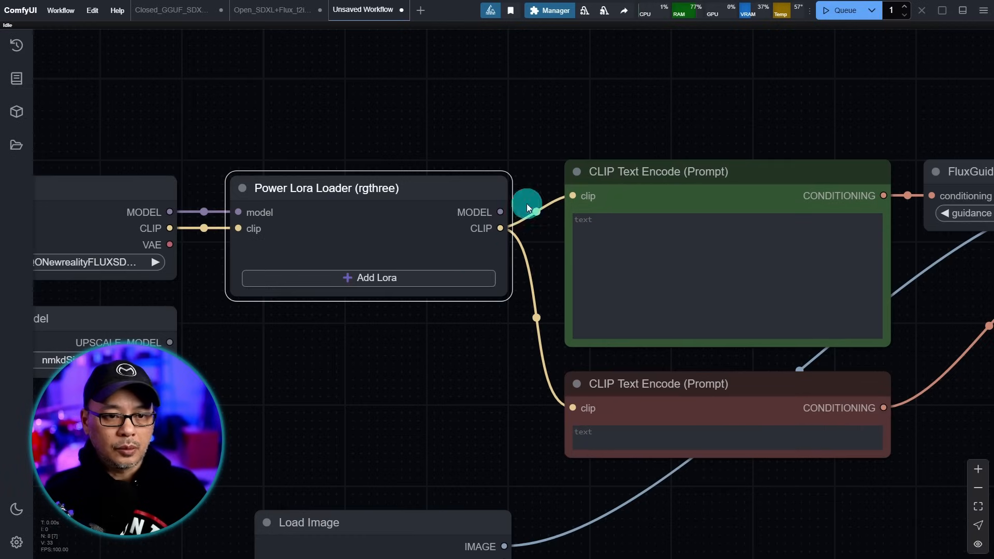
pyautogui.moveTo(875, 499); pyautogui.dragTo(705, 426)
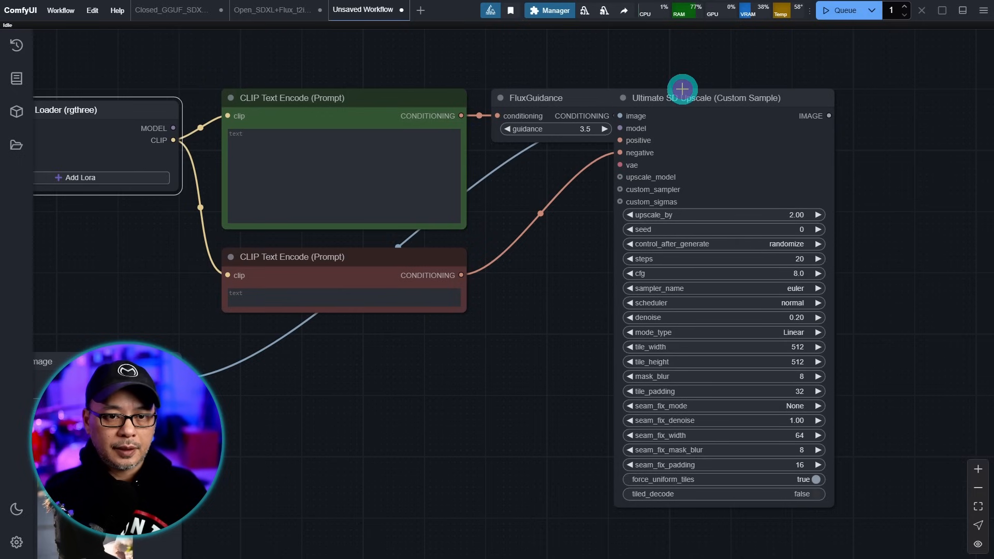
pyautogui.moveTo(682, 89); pyautogui.dragTo(750, 89)
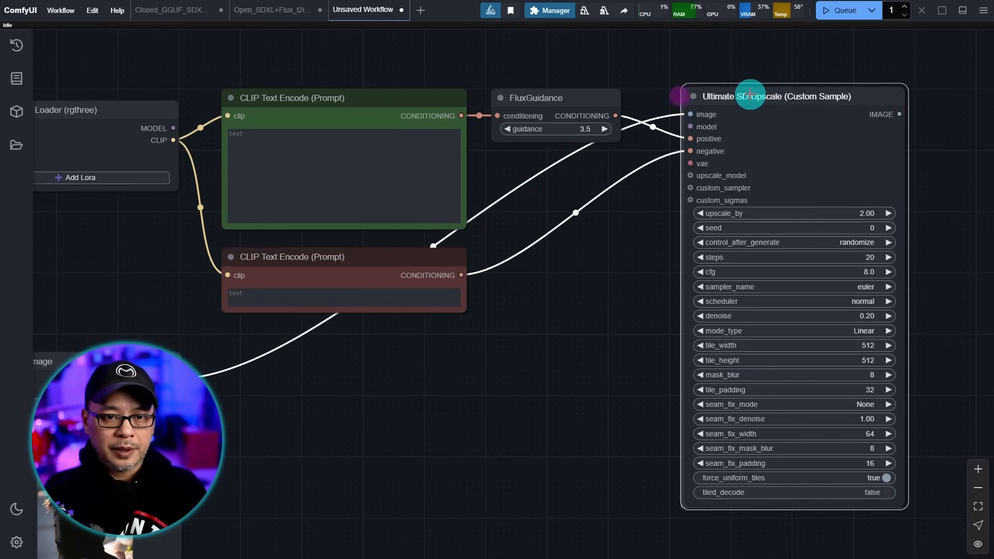
pyautogui.scroll(10, 694, 165)
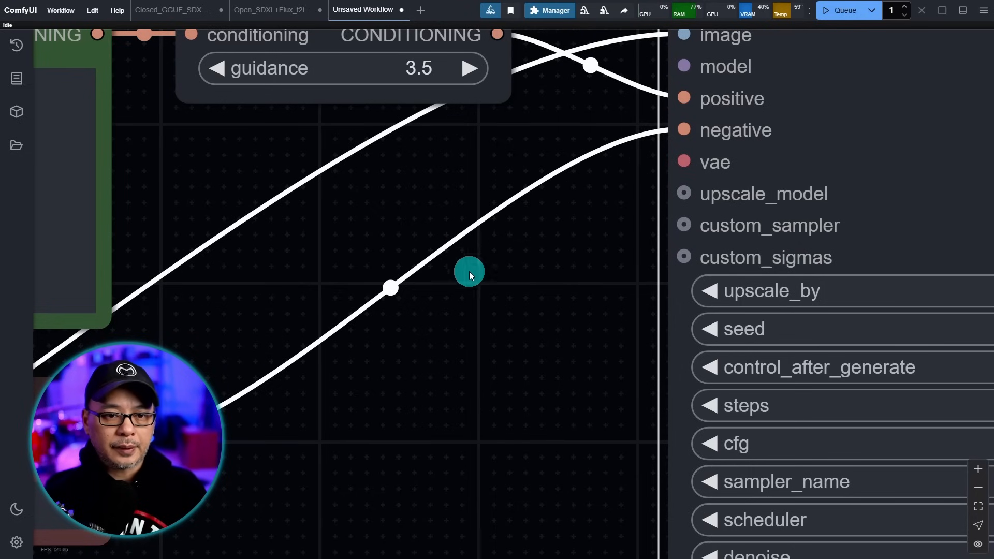
# - Connect Load Checkpoint's VAE output to the Ultimate SD Upscale vae input
pyautogui.scroll(-8, 474, 284)
pyautogui.scroll(-1, 480, 306)
pyautogui.moveTo(118, 319); pyautogui.dragTo(393, 322)
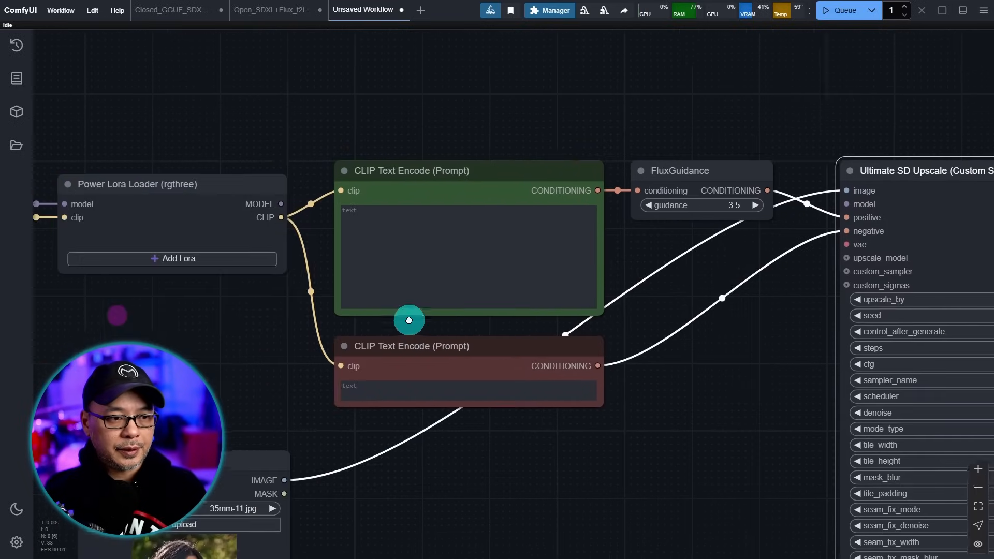
pyautogui.scroll(-2, 228, 259)
pyautogui.moveTo(192, 216); pyautogui.dragTo(882, 228)
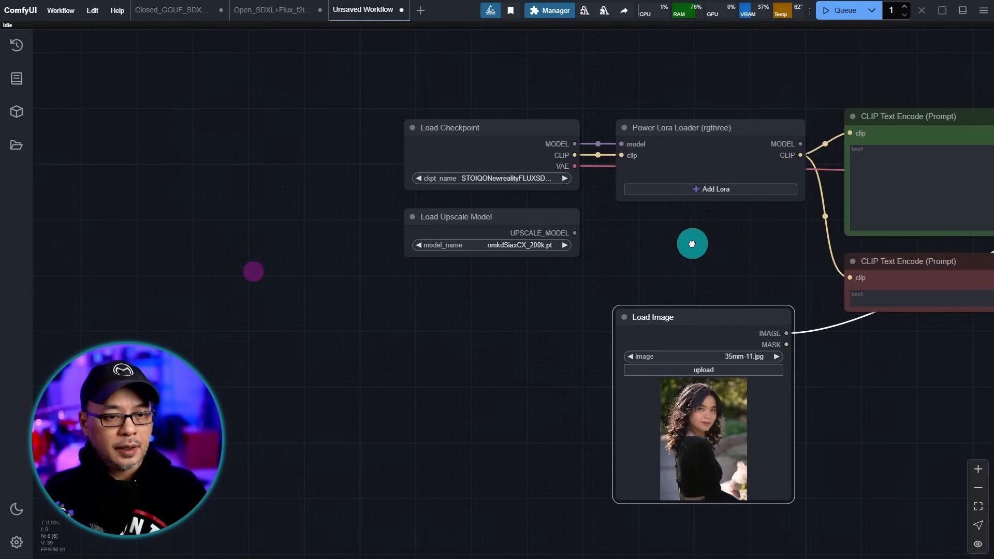
# - Link Load Upscale Model's UPSCALE_MODEL output to the Ultimate SD Upscale upscale_model input
pyautogui.moveTo(454, 316); pyautogui.dragTo(467, 338)
pyautogui.scroll(7, 570, 244)
pyautogui.scroll(4, 566, 257)
pyautogui.scroll(-6, 799, 279)
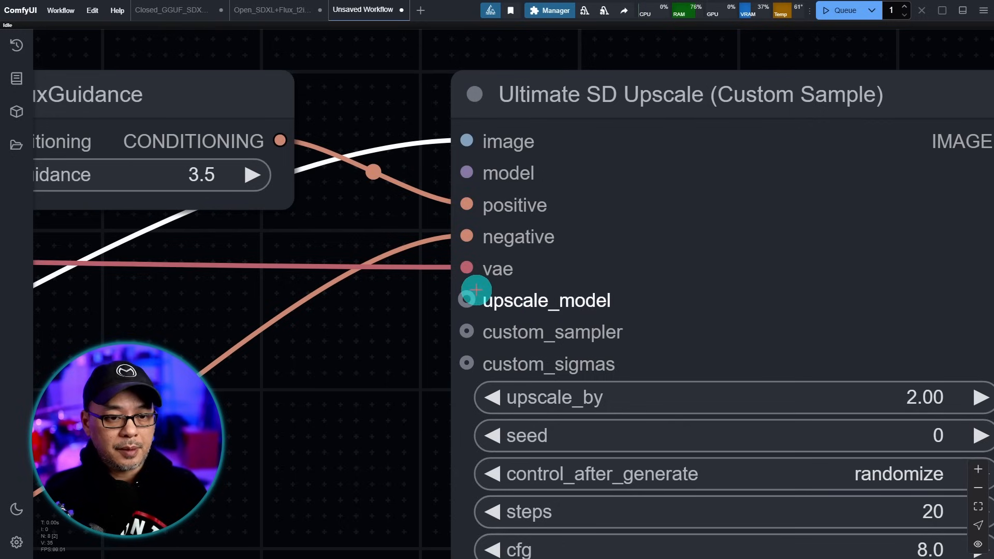
pyautogui.scroll(-6, 626, 292)
pyautogui.moveTo(549, 257); pyautogui.dragTo(630, 266)
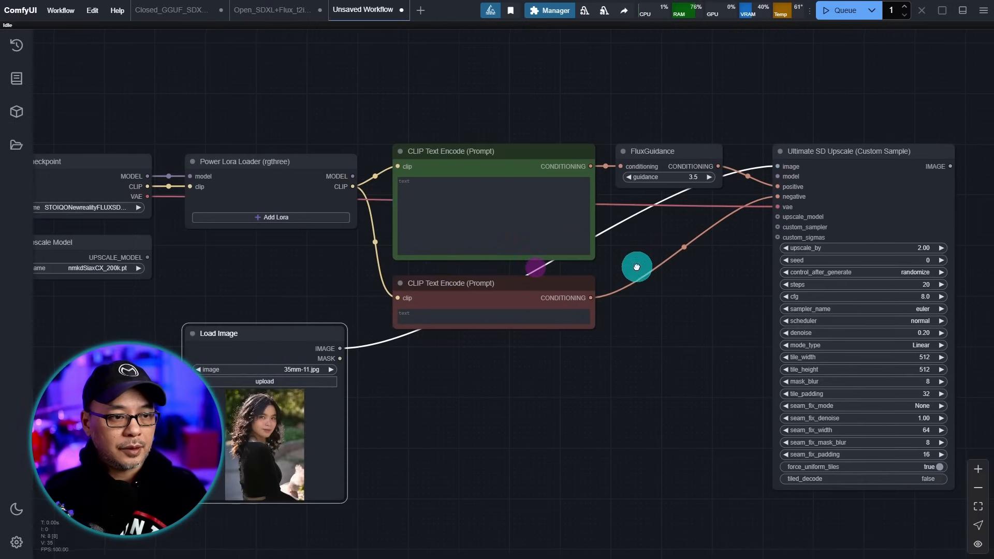
pyautogui.moveTo(147, 258); pyautogui.dragTo(778, 217)
pyautogui.scroll(4, 705, 324)
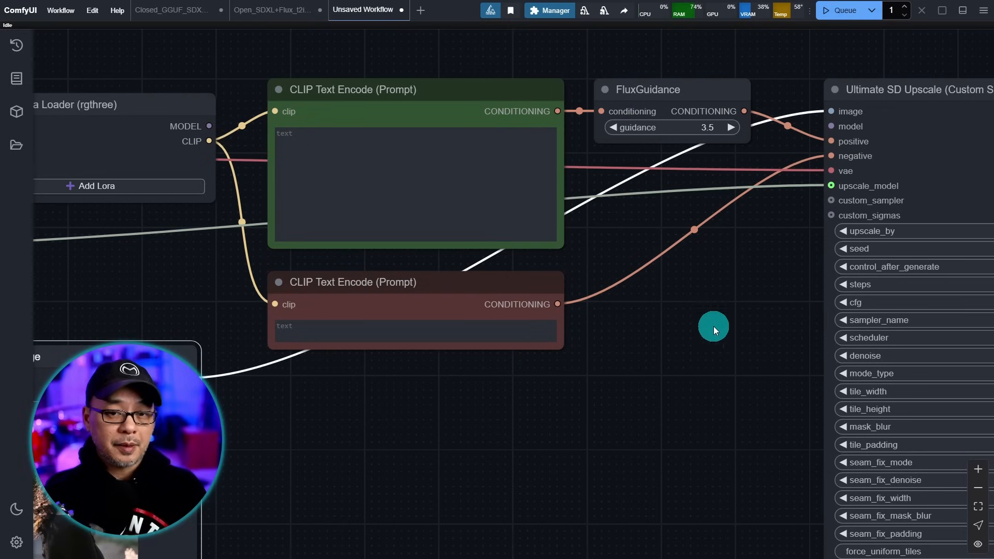
pyautogui.scroll(-2, 615, 424)
pyautogui.moveTo(486, 425); pyautogui.dragTo(565, 351)
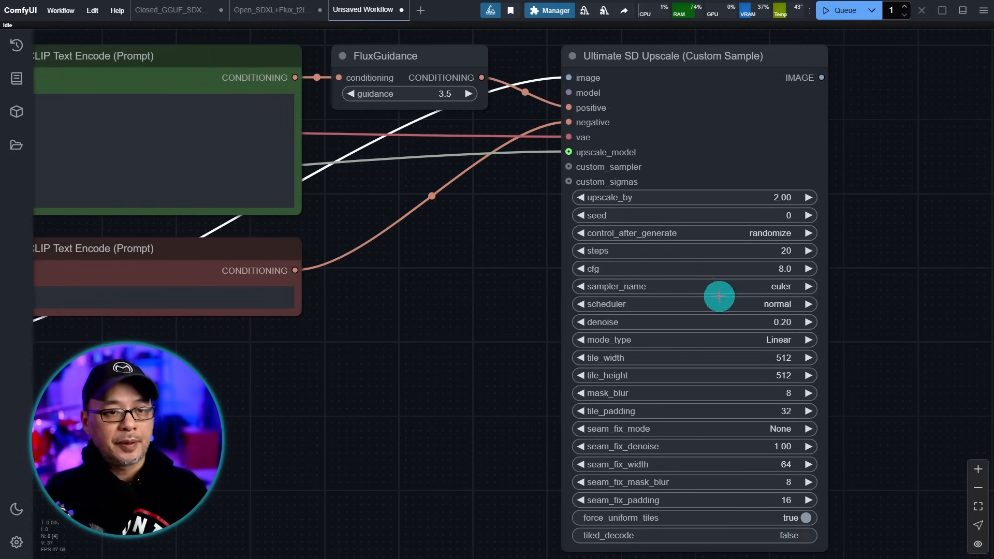
pyautogui.scroll(7, 509, 188)
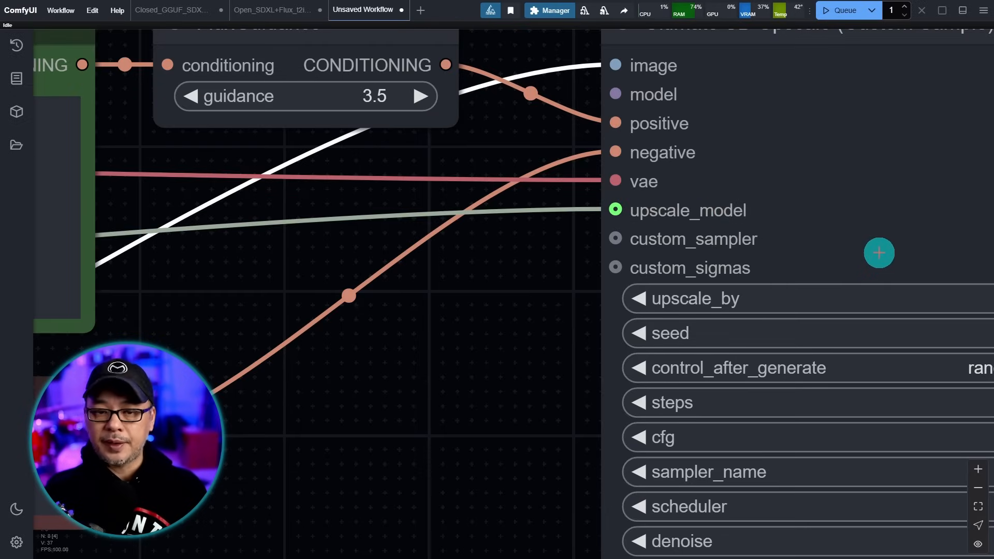
pyautogui.scroll(-6, 552, 346)
pyautogui.scroll(5, 555, 344)
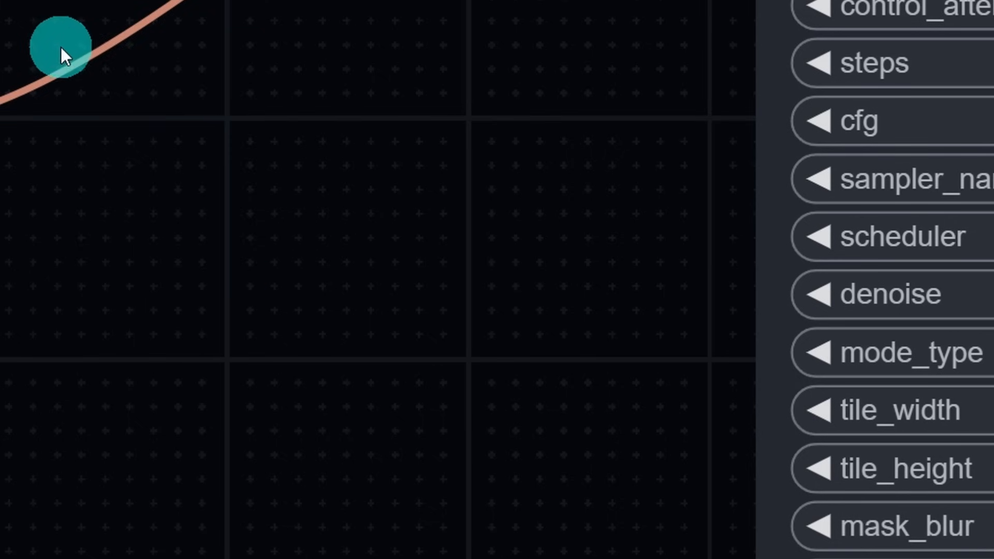
# - Add a Detail Daemon Sampler node from sampling > custom_sampling > samplers
pyautogui.rightClick(459, 173)
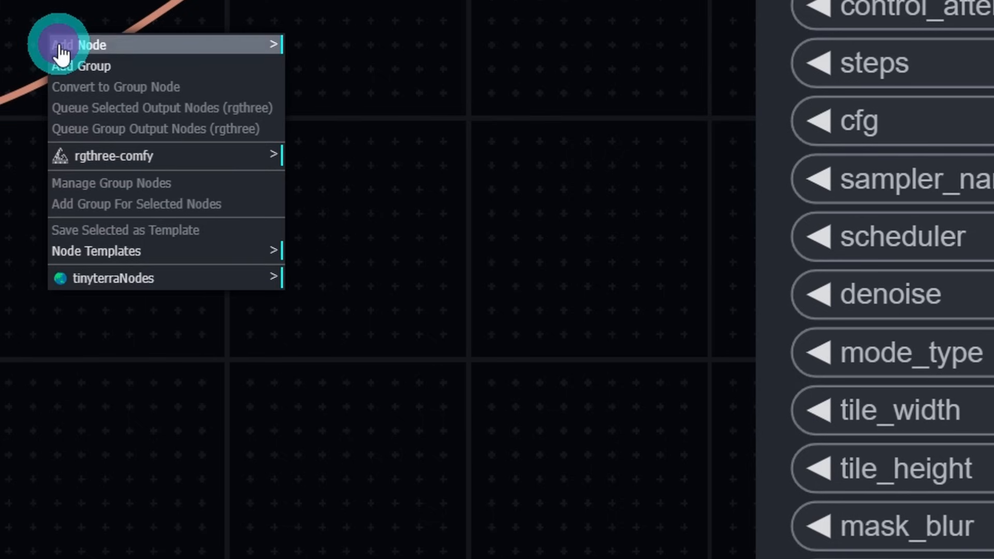
pyautogui.click(102, 51)
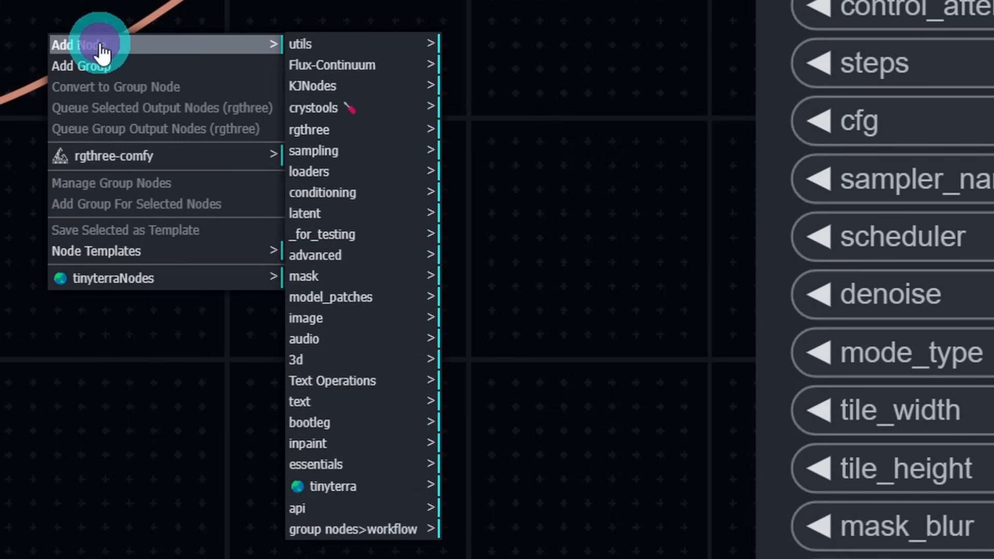
pyautogui.click(317, 155)
pyautogui.click(479, 47)
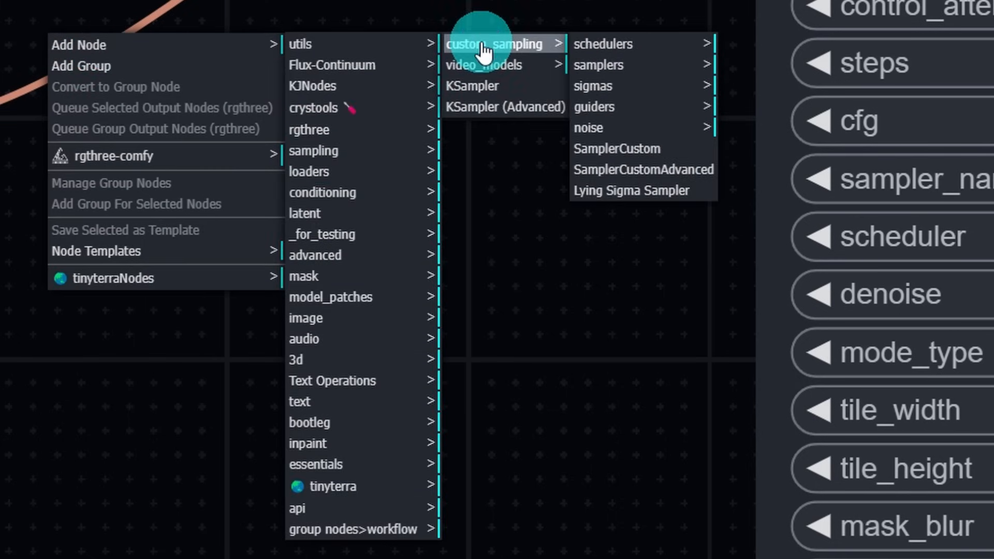
pyautogui.click(614, 77)
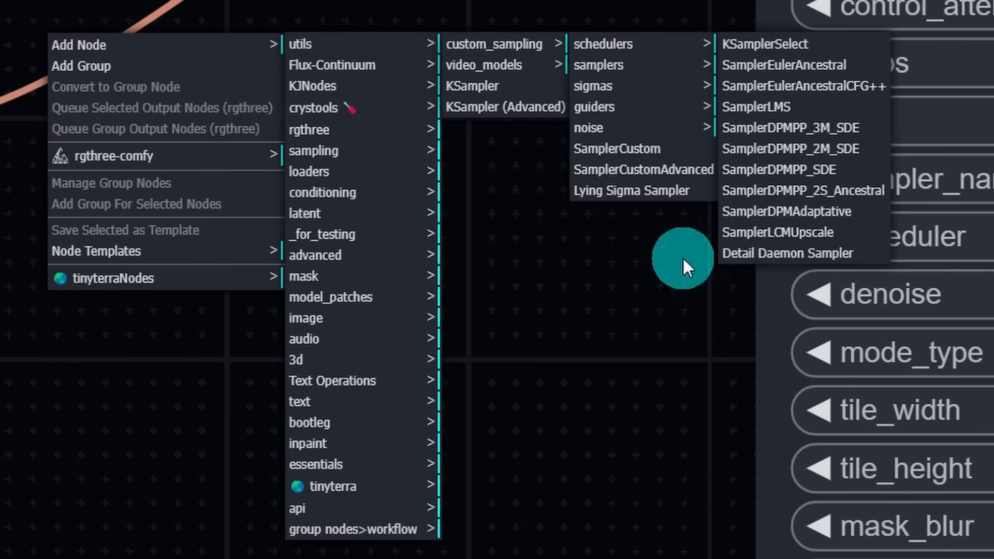
pyautogui.click(825, 264)
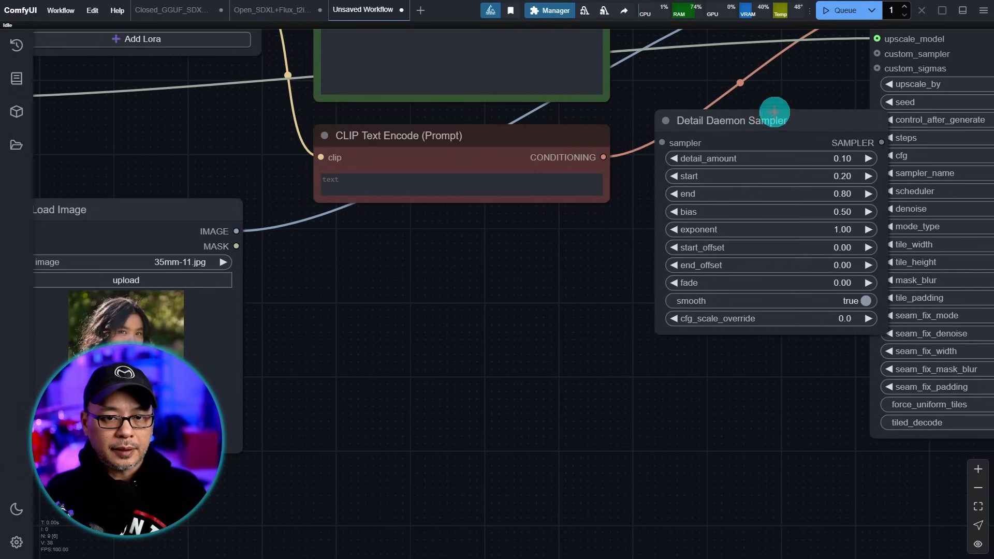
# - Move the Detail Daemon Sampler down-left near the upscale node and shift Load Image further left
pyautogui.moveTo(774, 111); pyautogui.dragTo(437, 296)
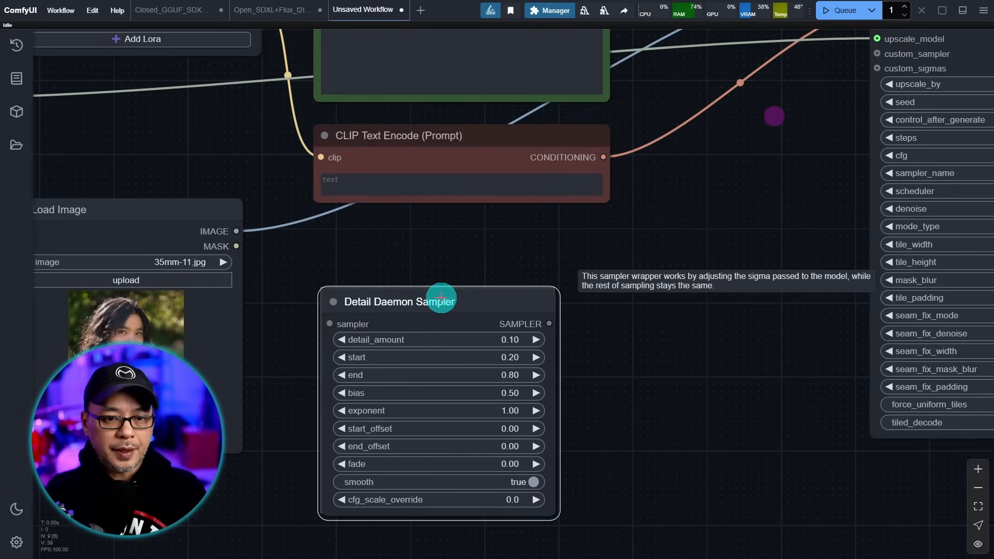
pyautogui.scroll(-4, 695, 298)
pyautogui.scroll(4, 695, 304)
pyautogui.moveTo(695, 305); pyautogui.dragTo(793, 244)
pyautogui.moveTo(311, 144); pyautogui.dragTo(213, 129)
pyautogui.click(520, 226)
pyautogui.moveTo(880, 154); pyautogui.dragTo(562, 282)
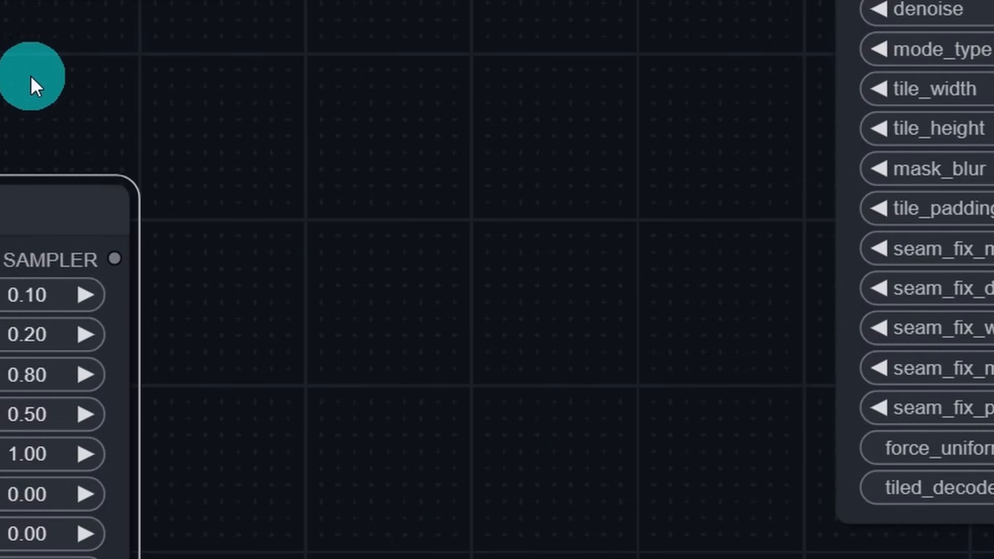
# - Add a KSamplerSelect node beside Detail Daemon Sampler and check its sampler_name stays euler
pyautogui.rightClick(31, 78)
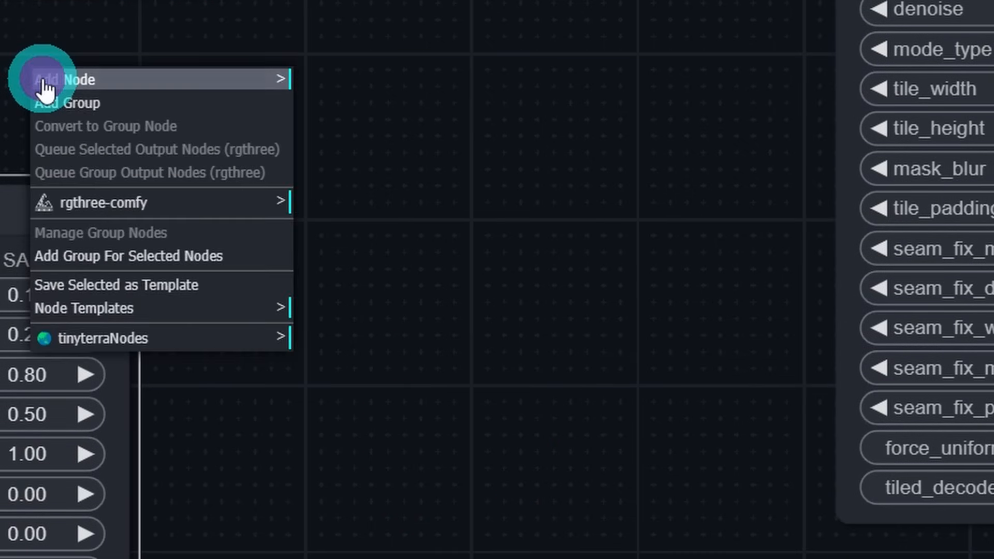
pyautogui.click(124, 81)
pyautogui.click(373, 195)
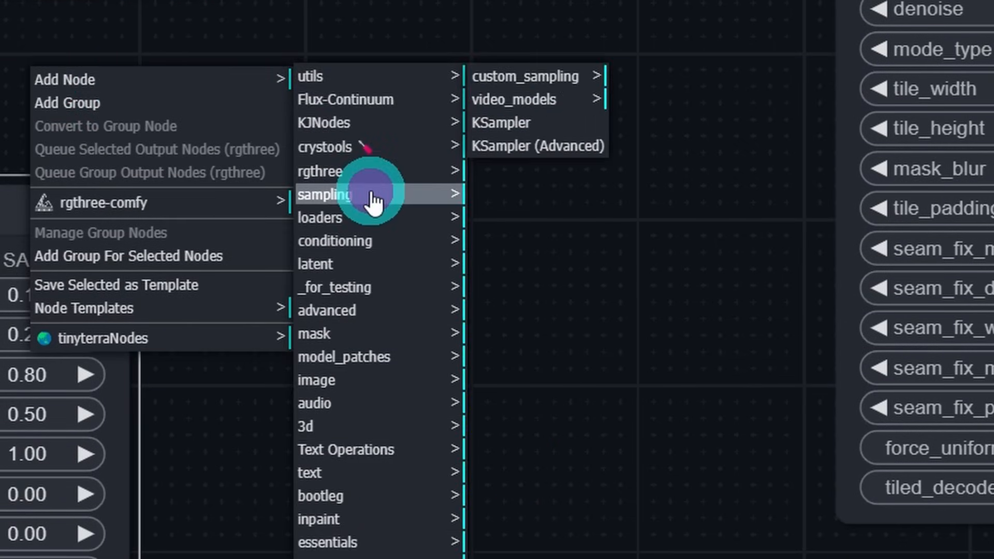
pyautogui.click(510, 85)
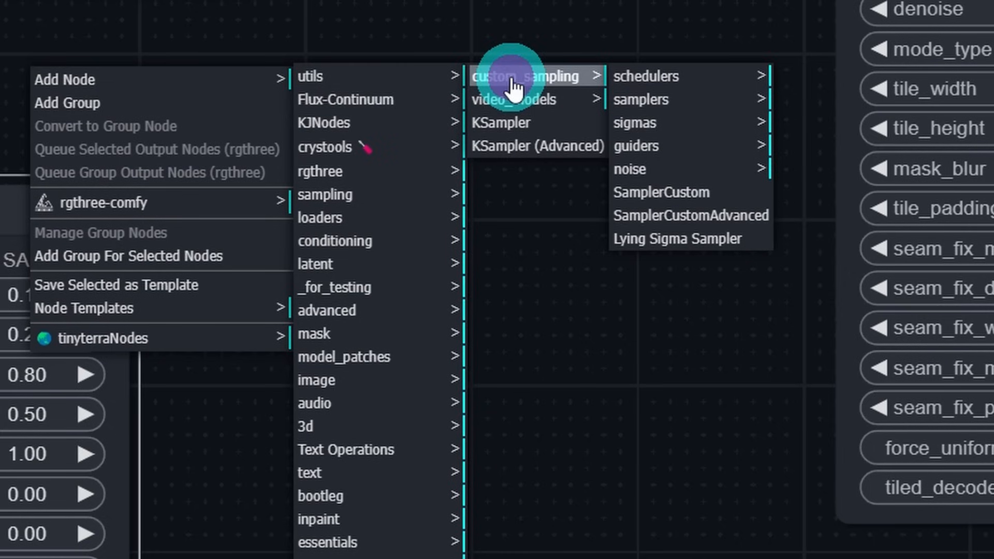
pyautogui.click(645, 103)
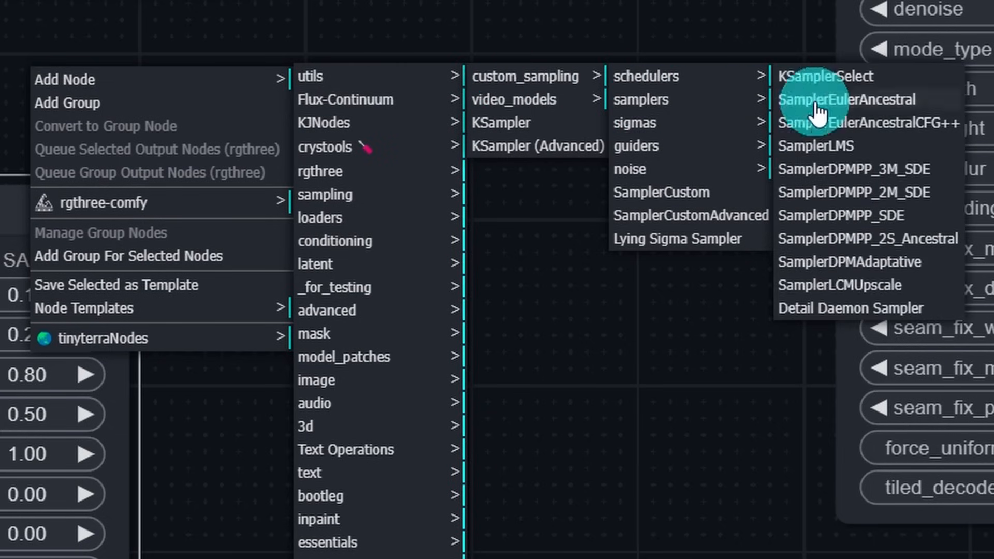
pyautogui.click(859, 78)
pyautogui.moveTo(484, 69); pyautogui.dragTo(509, 71)
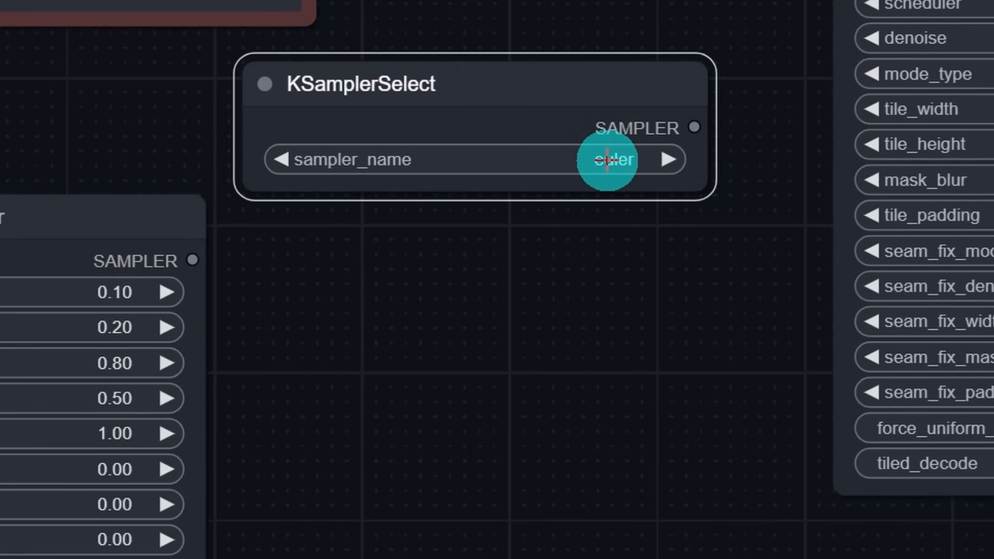
pyautogui.click(607, 161)
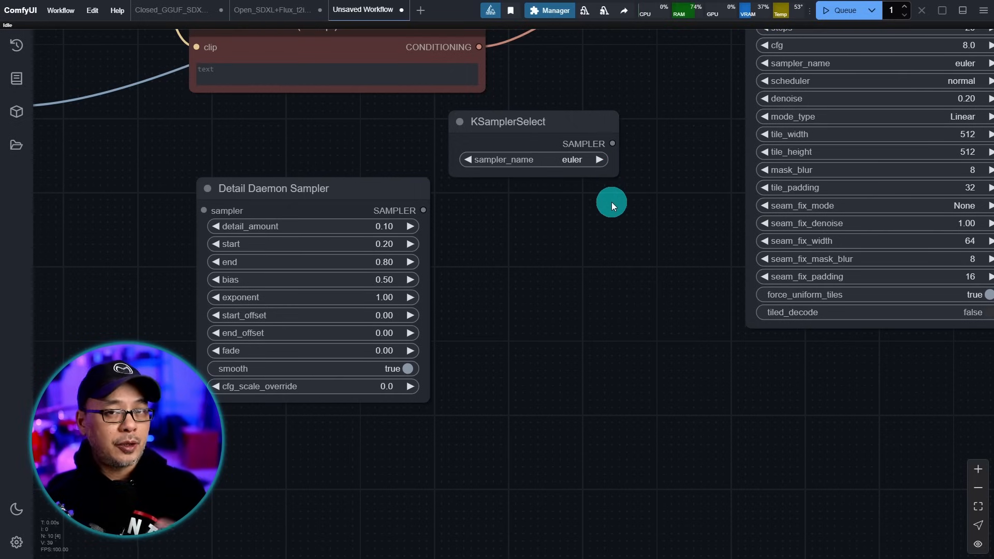
# - Add a BasicScheduler below KSamplerSelect, keeping scheduler normal, 20 steps and denoise 1.00
pyautogui.rightClick(462, 190)
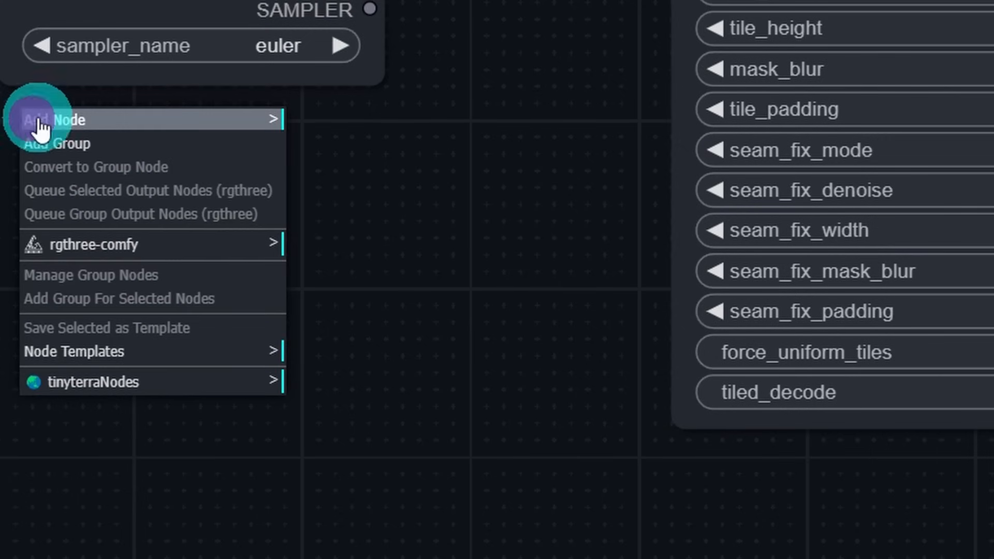
pyautogui.click(50, 124)
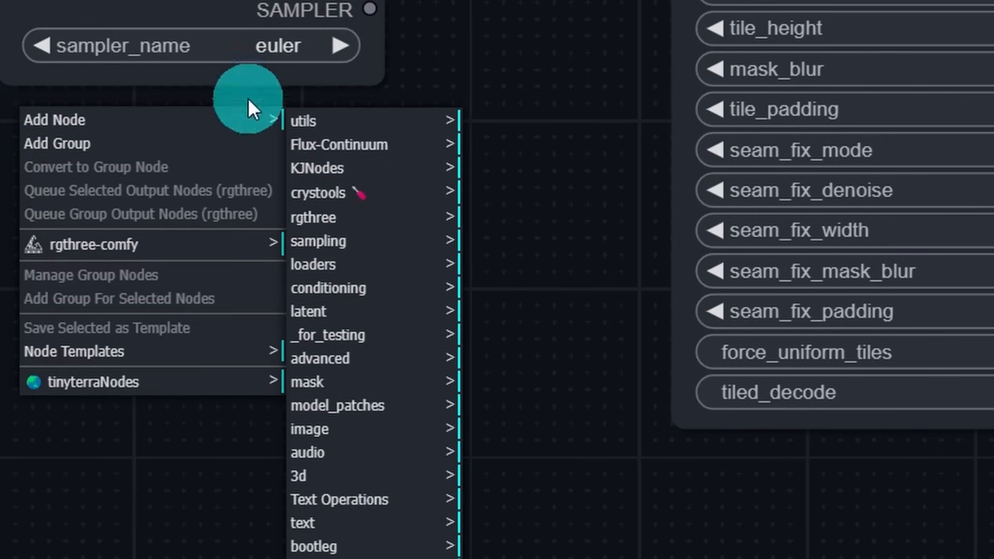
pyautogui.click(371, 242)
pyautogui.click(519, 129)
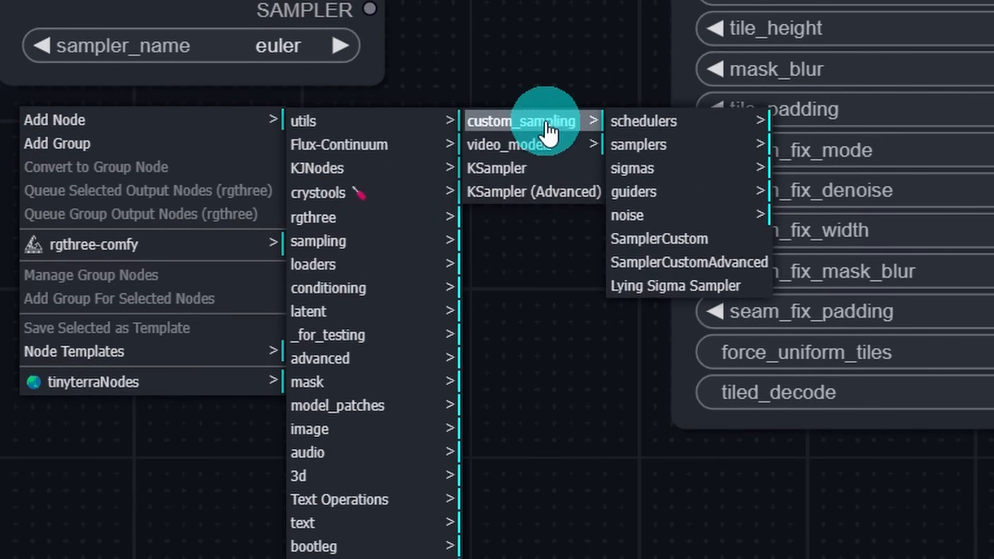
pyautogui.click(649, 129)
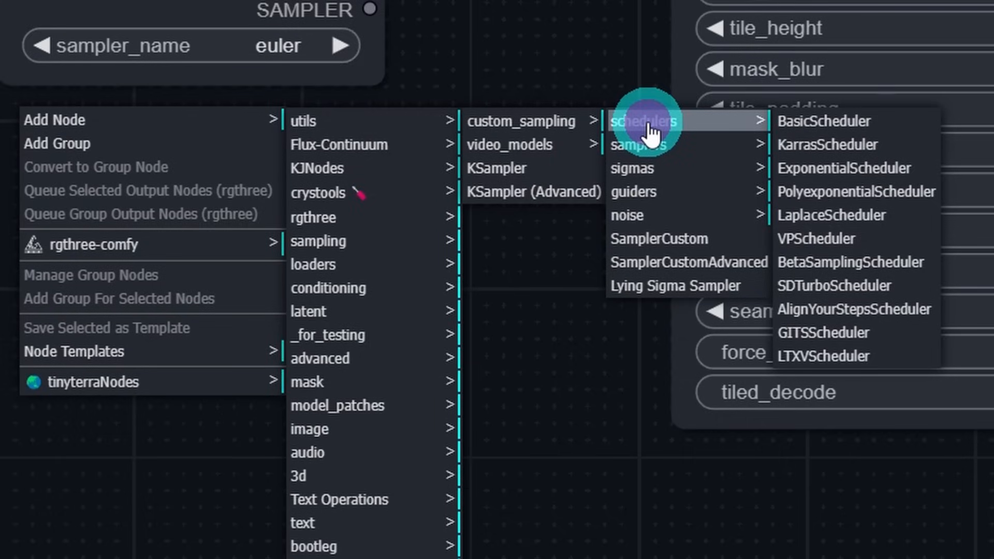
pyautogui.click(858, 127)
pyautogui.moveTo(429, 87); pyautogui.dragTo(411, 137)
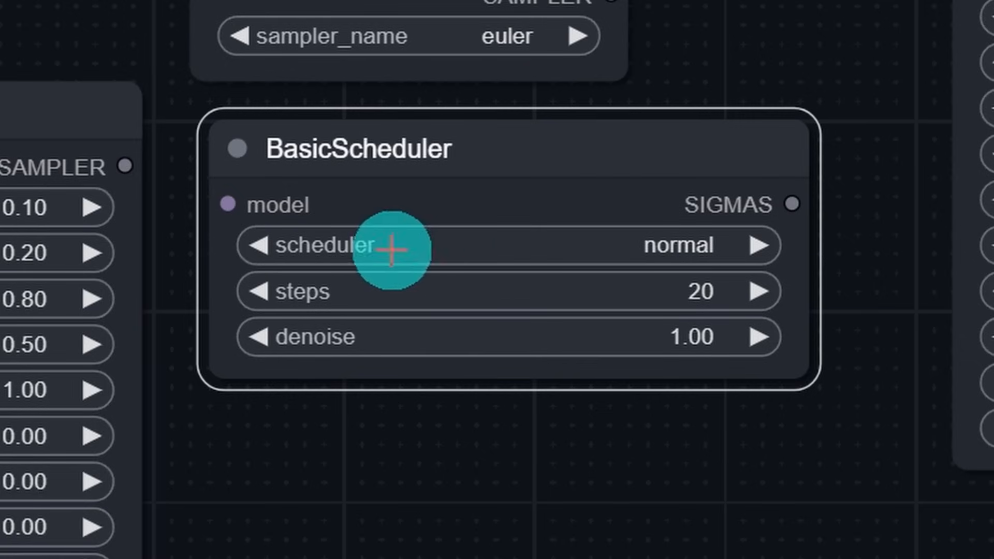
pyautogui.click(560, 239)
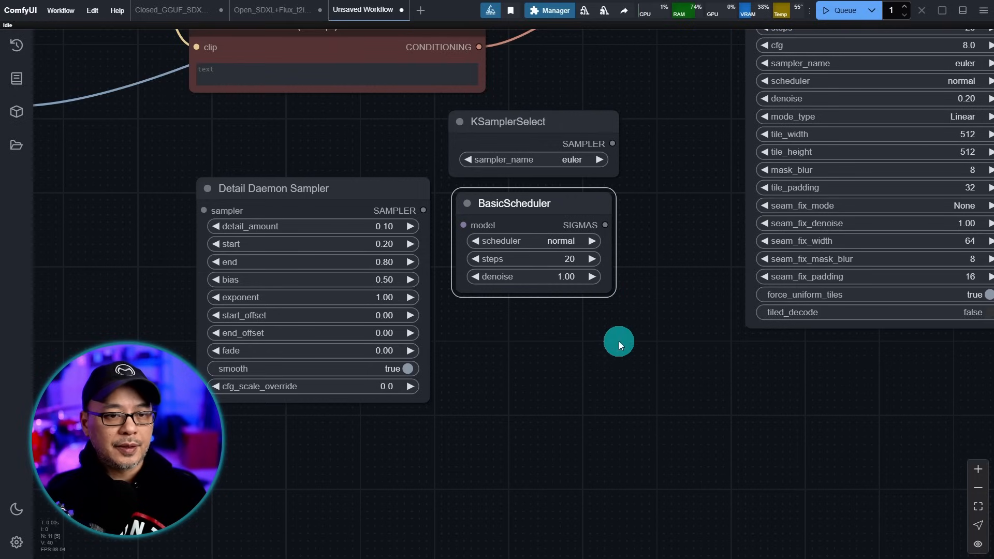
pyautogui.scroll(2, 619, 341)
pyautogui.moveTo(619, 341); pyautogui.dragTo(523, 275)
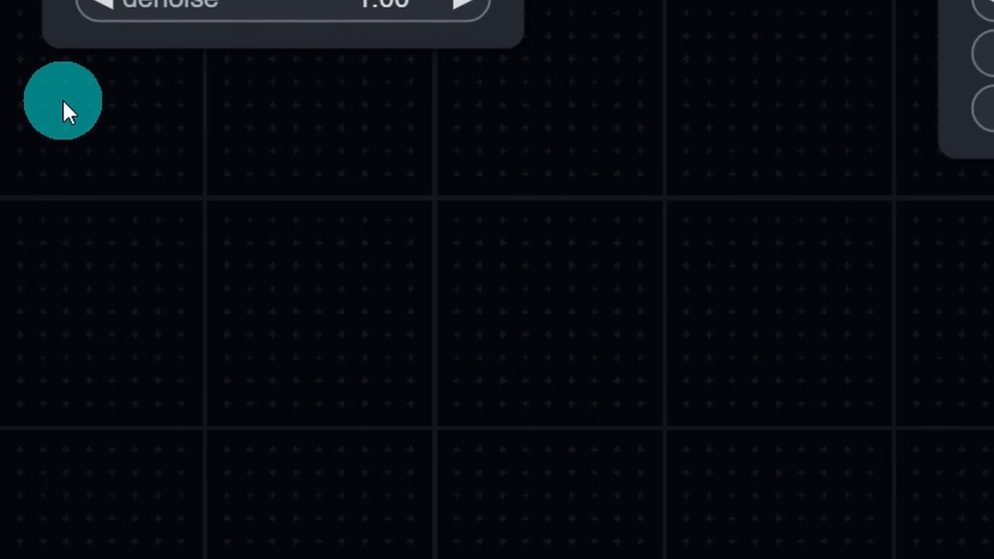
# - Add a ModelSamplingFlux node from the advanced > model category
pyautogui.rightClick(441, 244)
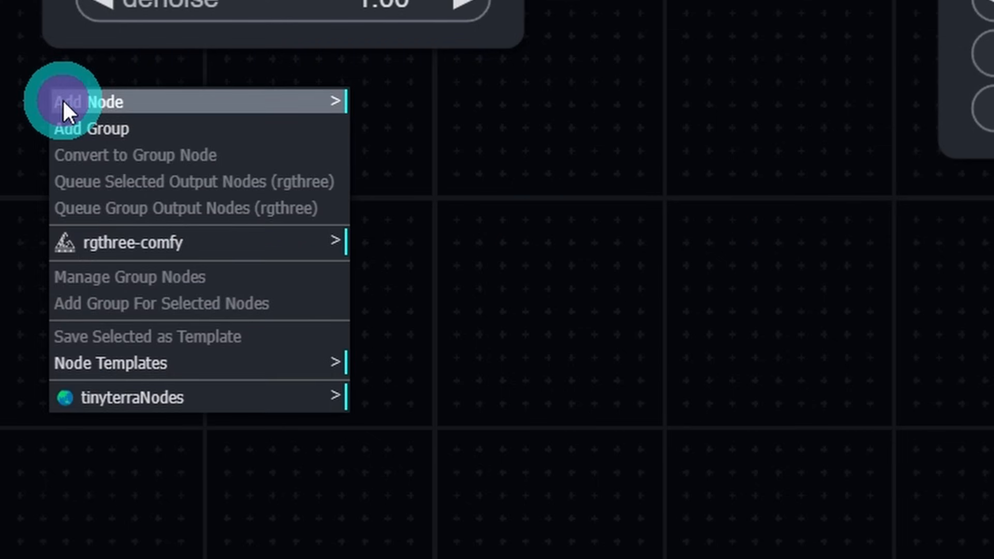
pyautogui.click(63, 102)
pyautogui.click(455, 373)
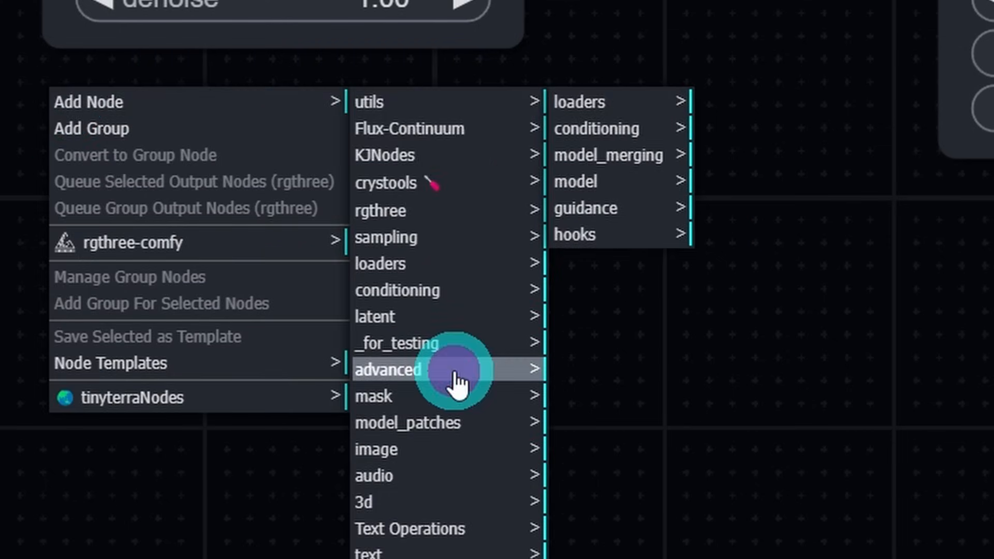
pyautogui.click(588, 182)
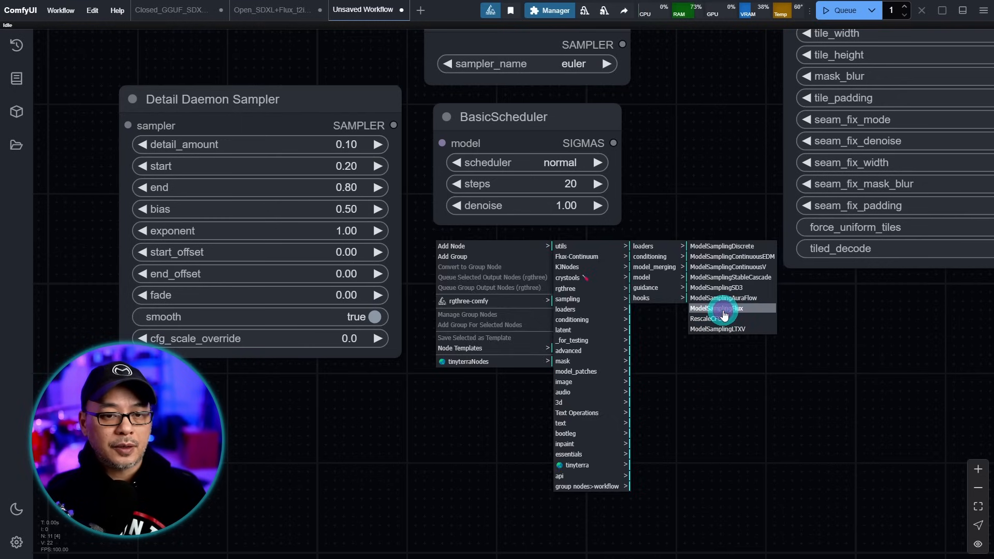
pyautogui.click(724, 314)
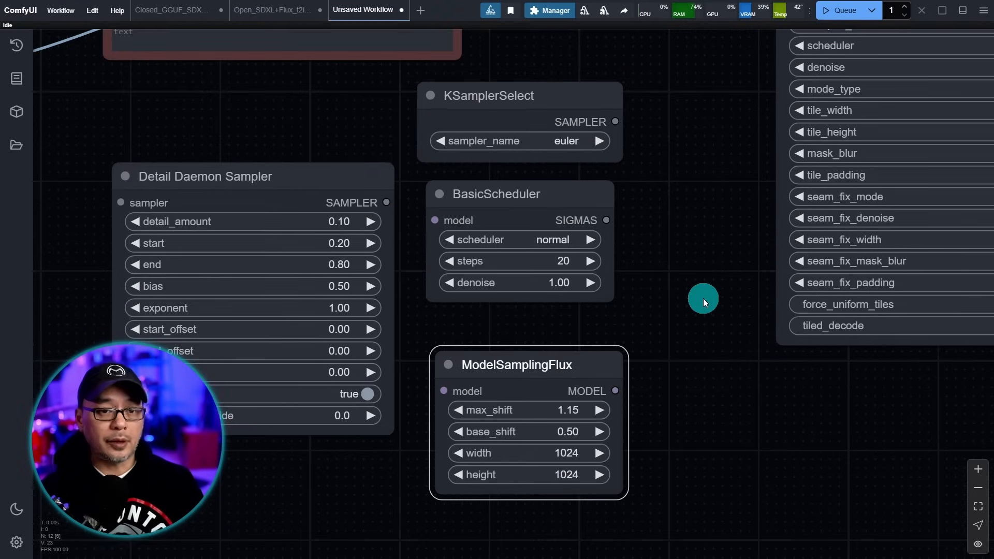
# - Place KSamplerSelect beside Detail Daemon Sampler and wire its SAMPLER output into Detail Daemon's sampler input
pyautogui.moveTo(242, 486); pyautogui.dragTo(390, 466)
pyautogui.moveTo(705, 353); pyautogui.dragTo(839, 353)
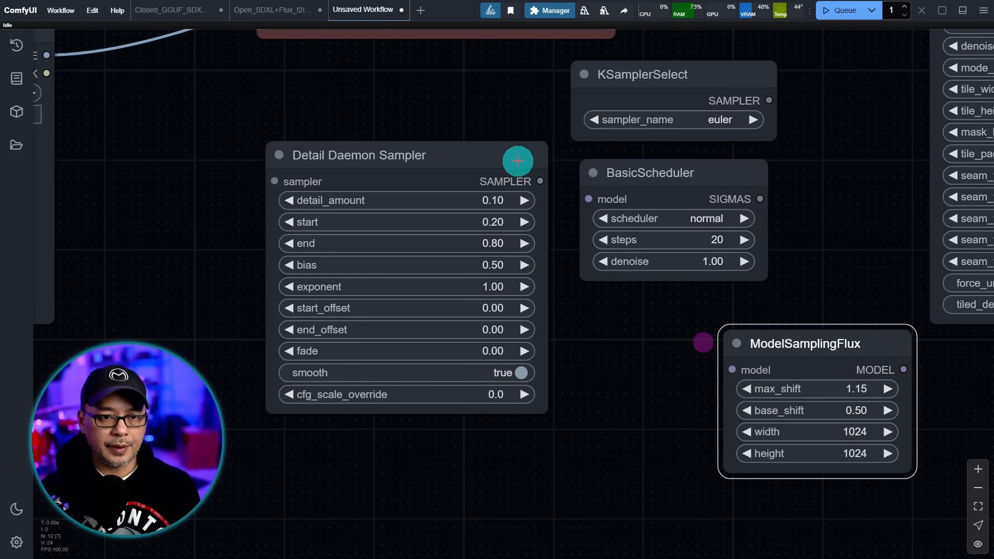
pyautogui.moveTo(463, 161); pyautogui.dragTo(630, 223)
pyautogui.moveTo(677, 66); pyautogui.dragTo(256, 219)
pyautogui.moveTo(524, 223); pyautogui.dragTo(479, 224)
pyautogui.scroll(5, 312, 328)
pyautogui.moveTo(344, 330); pyautogui.dragTo(540, 356)
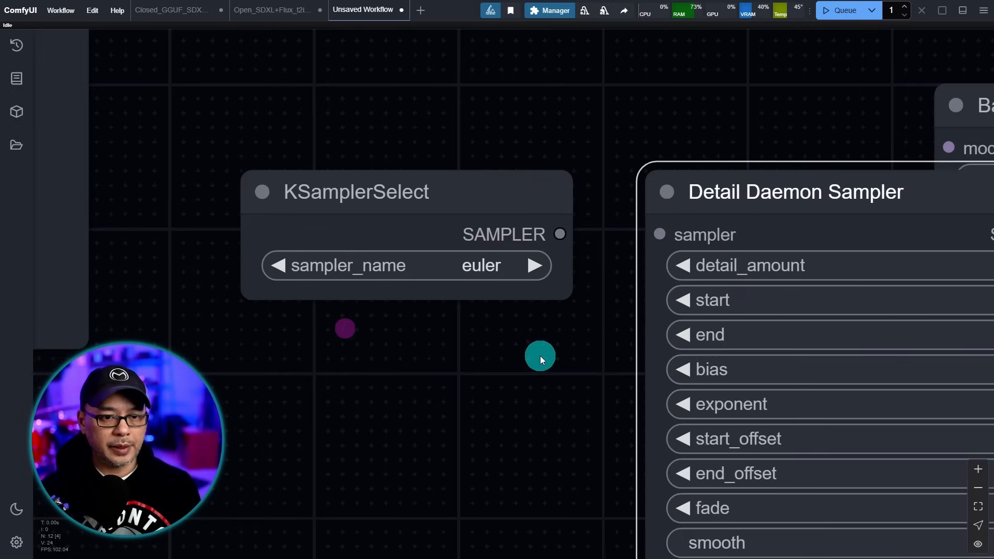
pyautogui.scroll(4, 539, 356)
pyautogui.moveTo(566, 185); pyautogui.dragTo(719, 183)
pyautogui.scroll(-3, 617, 321)
pyautogui.scroll(-2, 616, 318)
pyautogui.moveTo(801, 111); pyautogui.dragTo(240, 415)
# - Link Detail Daemon Sampler's SAMPLER output to Ultimate SD Upscale's custom_sampler input
pyautogui.moveTo(895, 158); pyautogui.dragTo(767, 217)
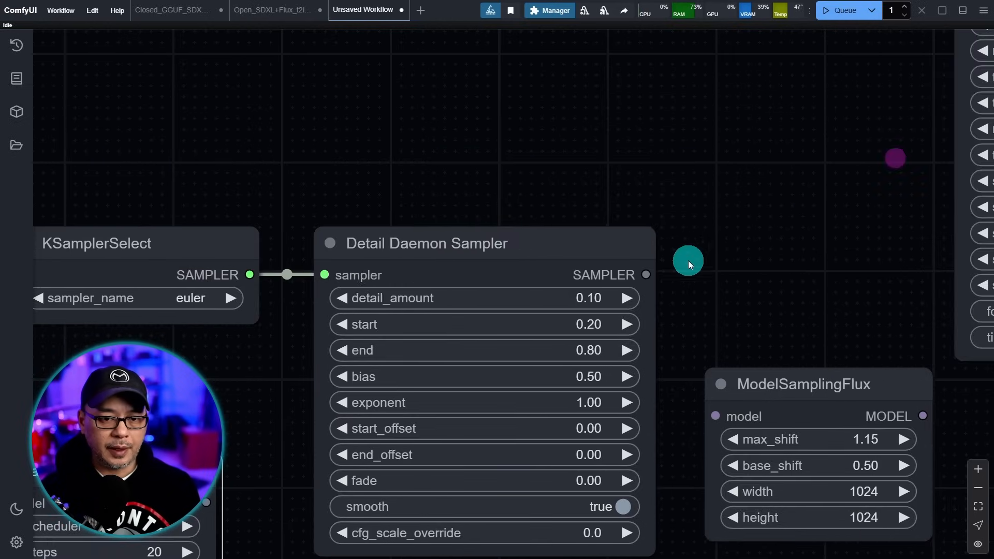
pyautogui.scroll(5, 688, 260)
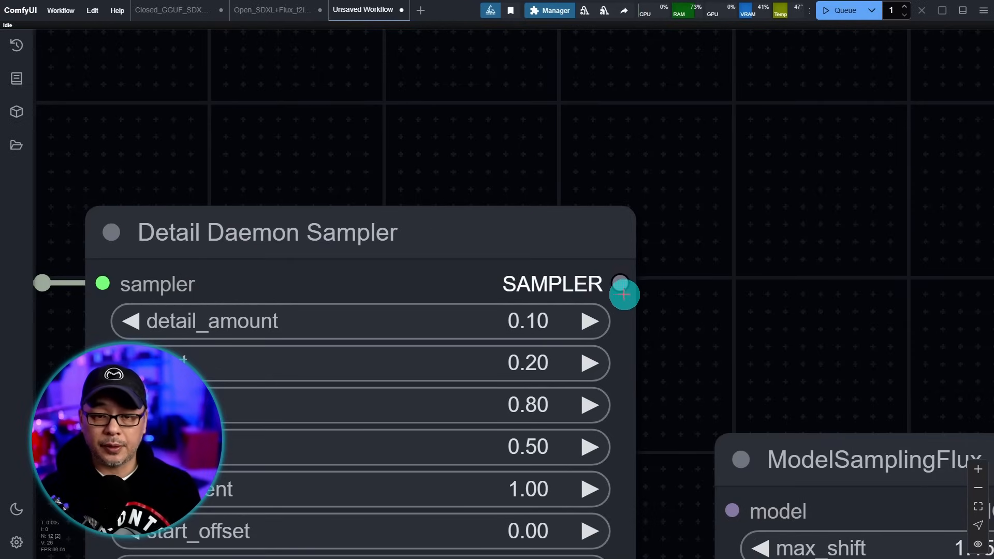
pyautogui.scroll(-3, 791, 213)
pyautogui.moveTo(585, 228); pyautogui.dragTo(642, 126)
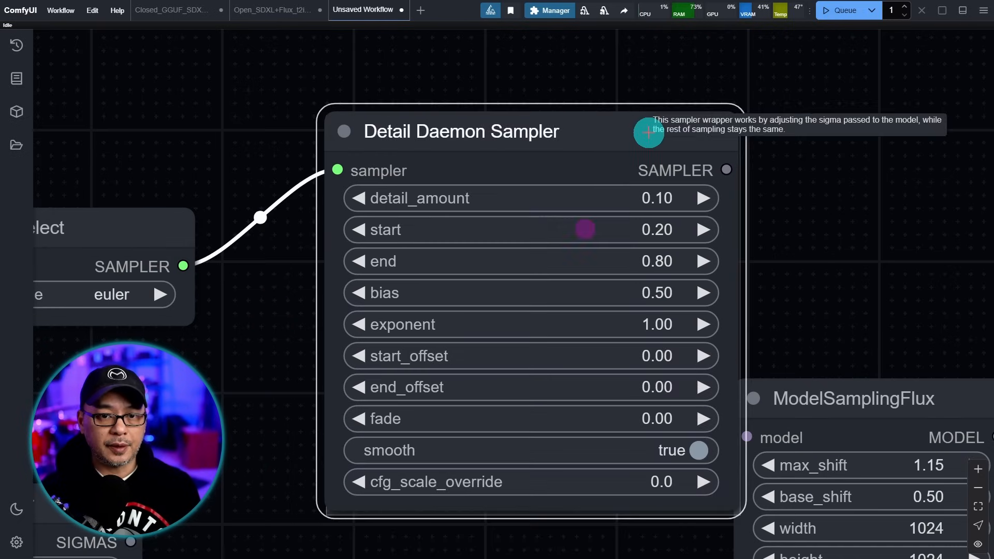
pyautogui.moveTo(839, 104); pyautogui.dragTo(539, 304)
pyautogui.scroll(-2, 614, 238)
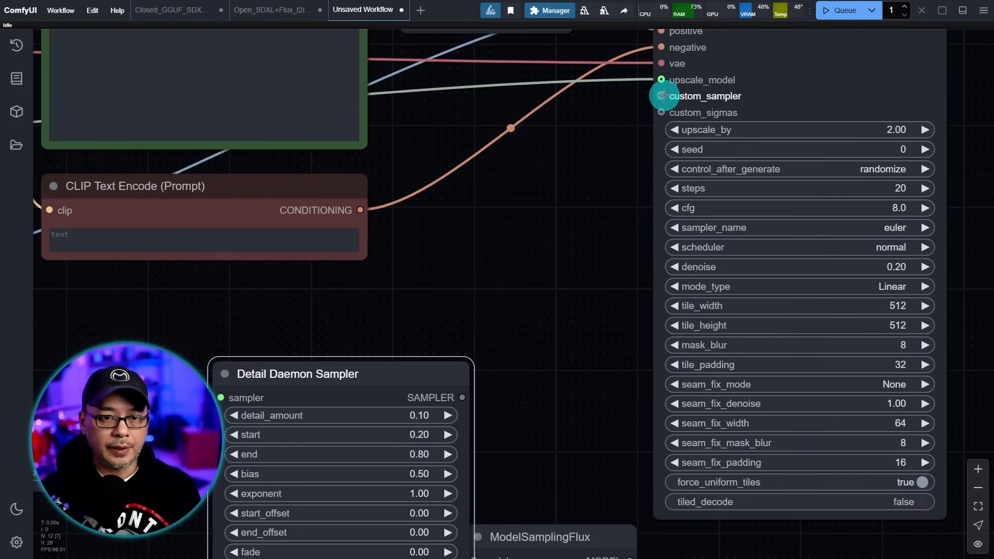
pyautogui.moveTo(663, 96); pyautogui.dragTo(466, 398)
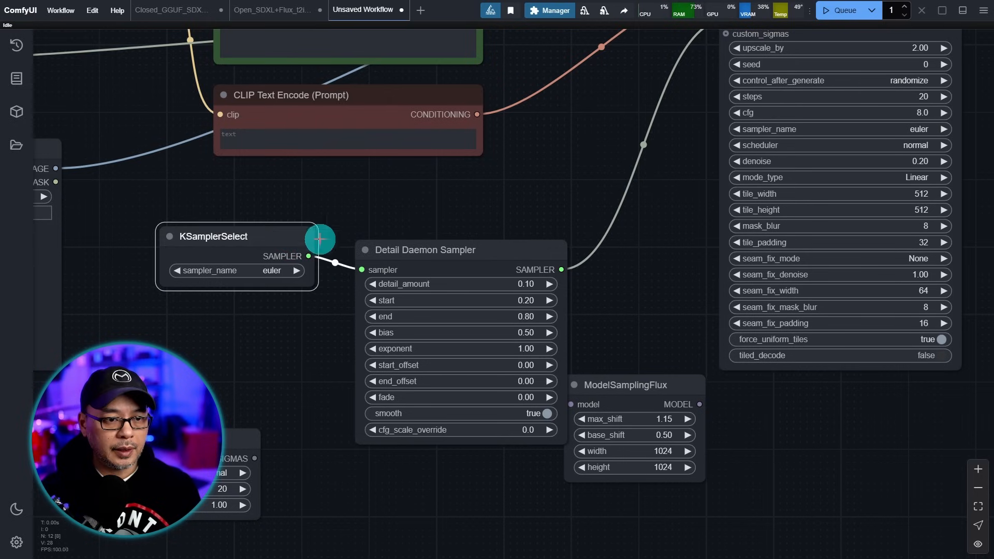
# - Shift KSamplerSelect and Detail Daemon Sampler up and left to tidy the layout
pyautogui.click(388, 229)
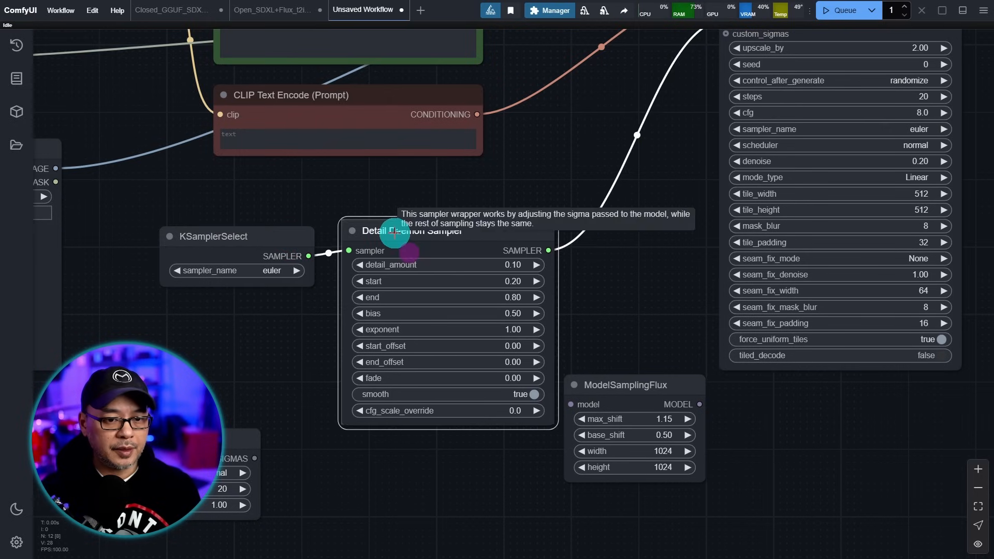
pyautogui.moveTo(283, 240); pyautogui.dragTo(217, 213)
pyautogui.moveTo(402, 229); pyautogui.dragTo(340, 215)
pyautogui.moveTo(420, 509); pyautogui.dragTo(457, 274)
# - Put BasicScheduler right of ModelSamplingFlux and feed ModelSamplingFlux's MODEL into its model input
pyautogui.scroll(2, 457, 274)
pyautogui.moveTo(701, 116); pyautogui.dragTo(437, 201)
pyautogui.moveTo(210, 194); pyautogui.dragTo(684, 213)
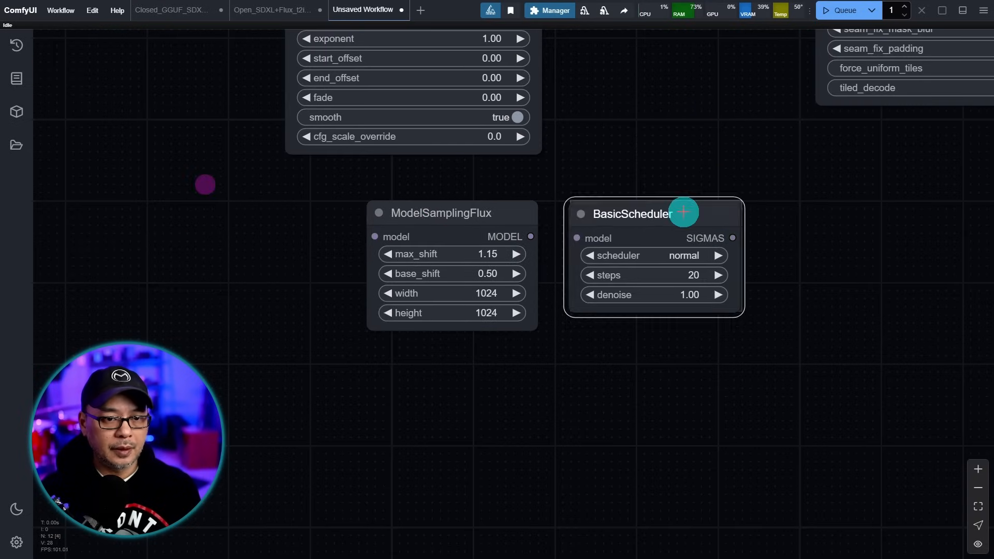
pyautogui.scroll(2, 580, 189)
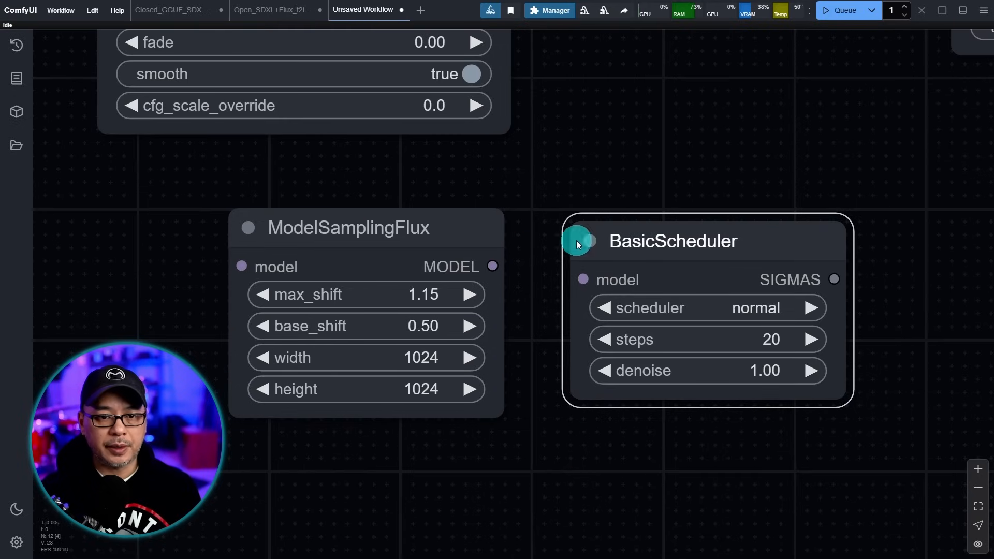
pyautogui.moveTo(493, 266); pyautogui.dragTo(580, 280)
pyautogui.scroll(2, 782, 455)
pyautogui.moveTo(782, 455); pyautogui.dragTo(686, 464)
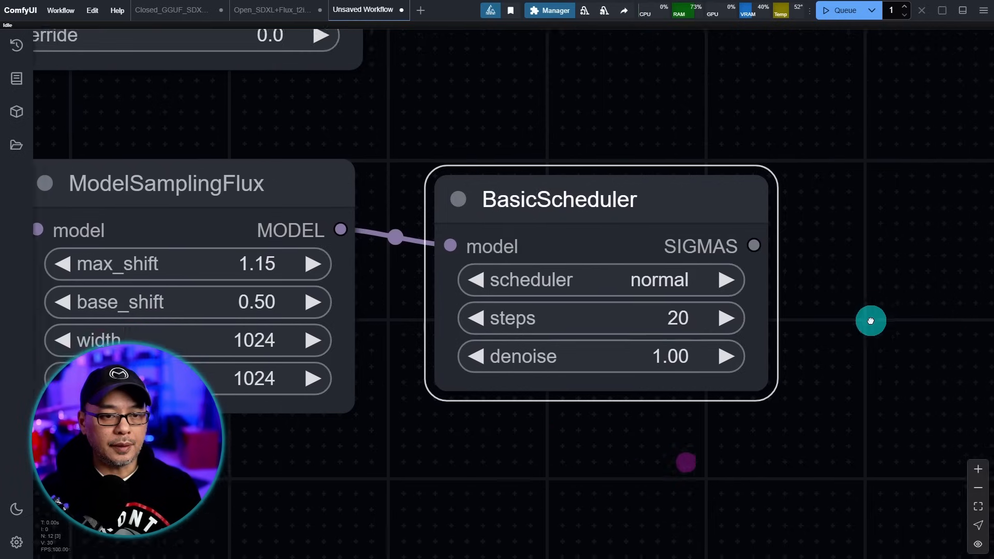
pyautogui.moveTo(868, 322); pyautogui.dragTo(968, 309)
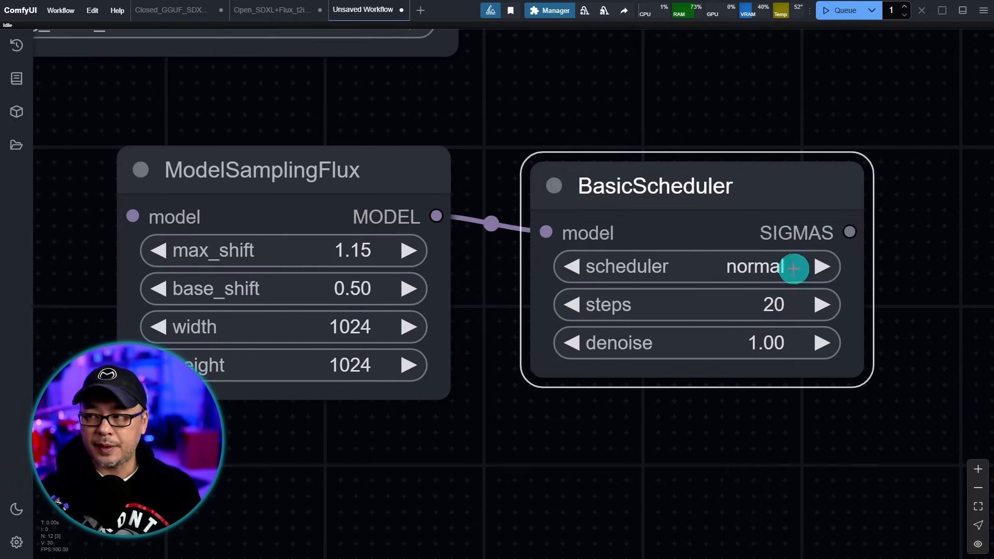
# - Wire BasicScheduler's SIGMAS output into Ultimate SD Upscale's custom_sigmas input
pyautogui.scroll(-2, 843, 114)
pyautogui.moveTo(719, 113); pyautogui.dragTo(626, 438)
pyautogui.moveTo(624, 127); pyautogui.dragTo(598, 253)
pyautogui.scroll(4, 696, 254)
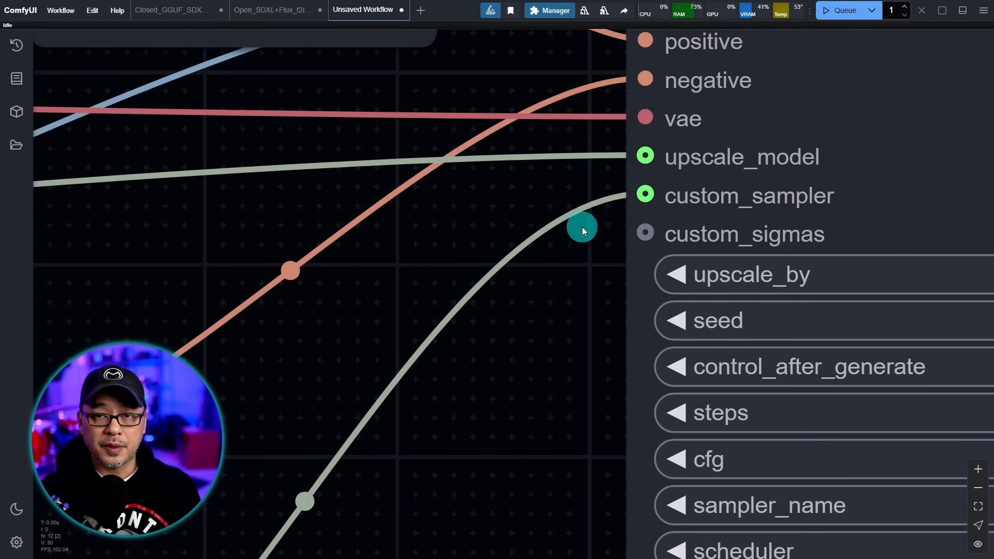
pyautogui.scroll(-4, 568, 397)
pyautogui.moveTo(605, 212); pyautogui.dragTo(602, 168)
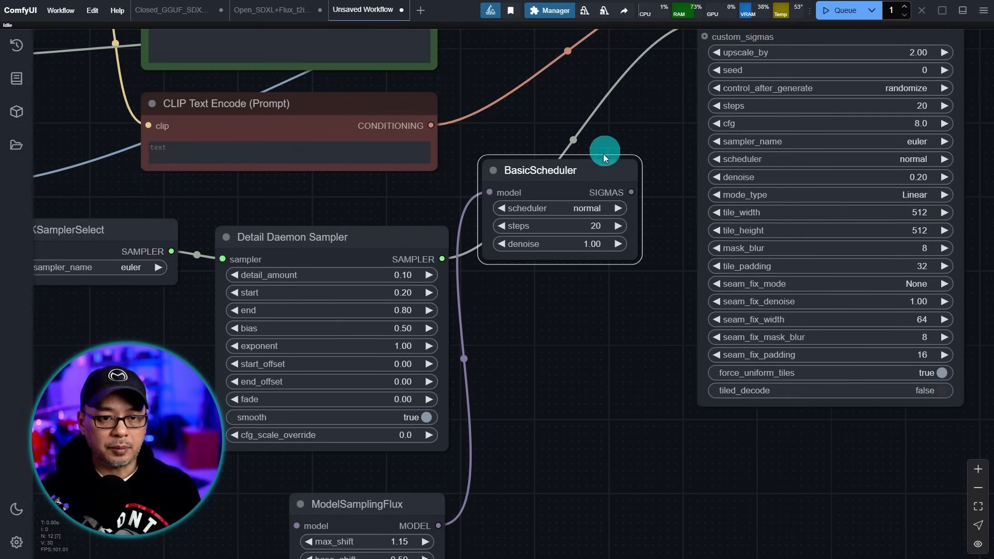
pyautogui.moveTo(630, 102); pyautogui.dragTo(572, 249)
pyautogui.moveTo(647, 179); pyautogui.dragTo(574, 336)
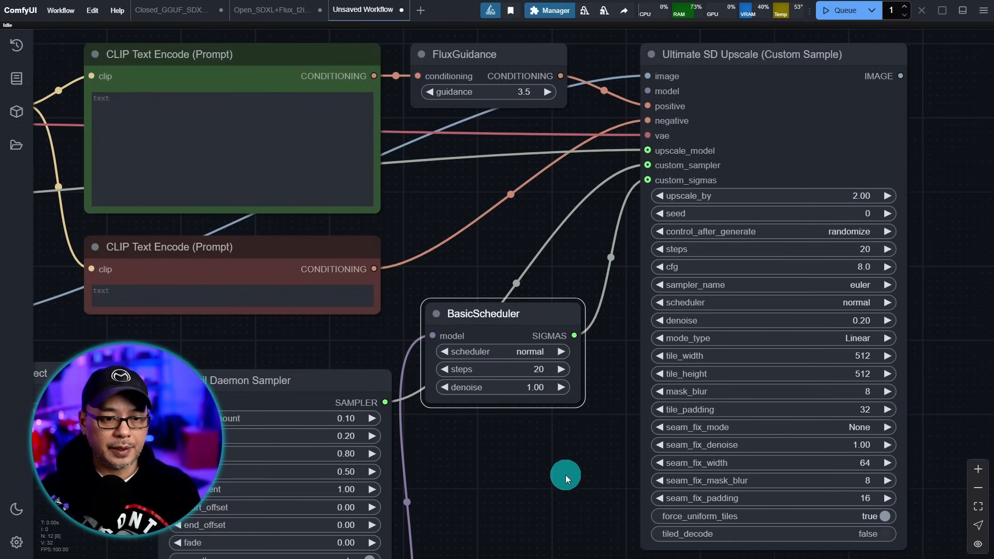
# - Arrange Ultimate SD Upscale, BasicScheduler, ModelSamplingFlux, Detail Daemon Sampler and KSamplerSelect into a neat group
pyautogui.scroll(-3, 556, 480)
pyautogui.moveTo(555, 480); pyautogui.dragTo(429, 425)
pyautogui.moveTo(573, 107); pyautogui.dragTo(842, 112)
pyautogui.moveTo(424, 305); pyautogui.dragTo(662, 328)
pyautogui.moveTo(260, 551); pyautogui.dragTo(517, 316)
pyautogui.moveTo(264, 350); pyautogui.dragTo(680, 126)
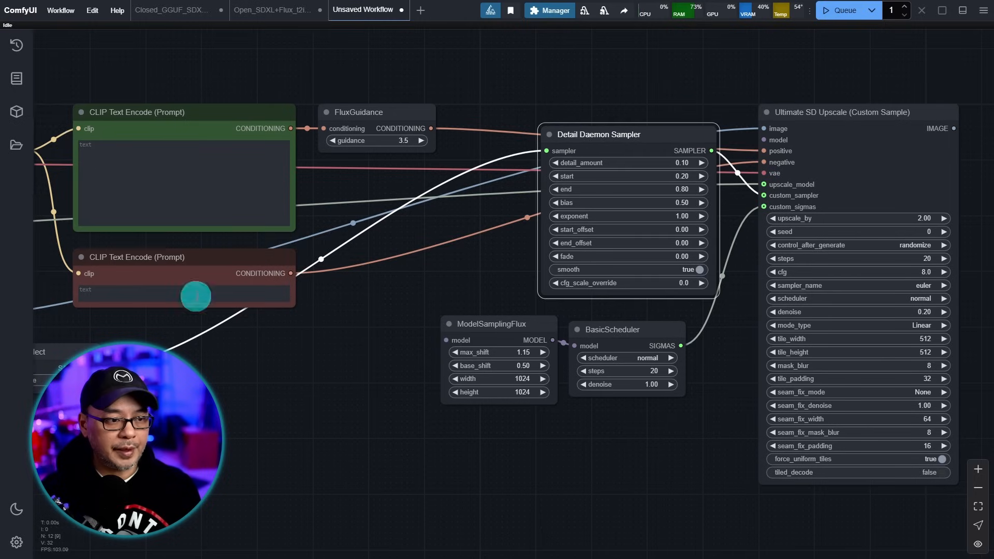
pyautogui.moveTo(73, 352); pyautogui.dragTo(466, 206)
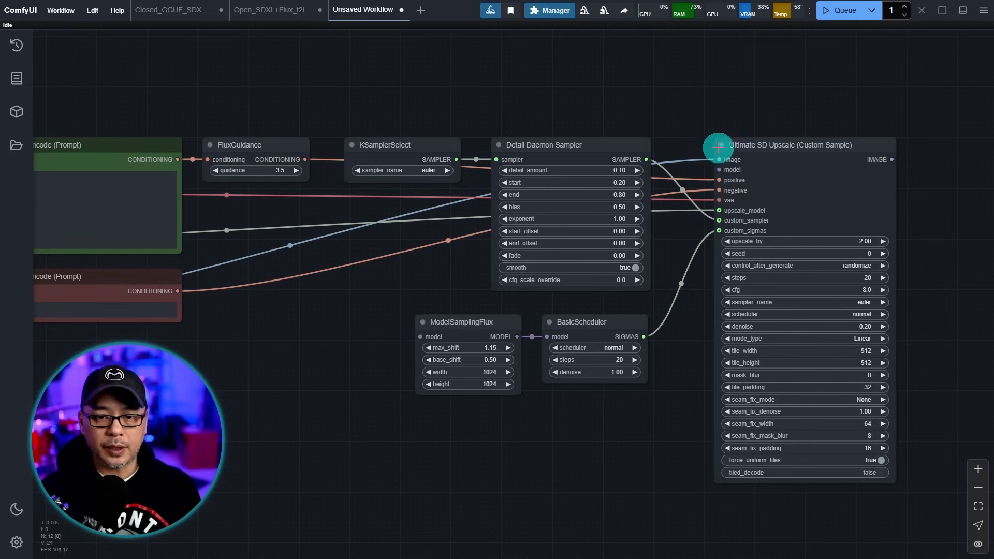
# - Connect the Power Lora Loader's MODEL output to ModelSamplingFlux and Ultimate SD Upscale
pyautogui.scroll(10, 718, 130)
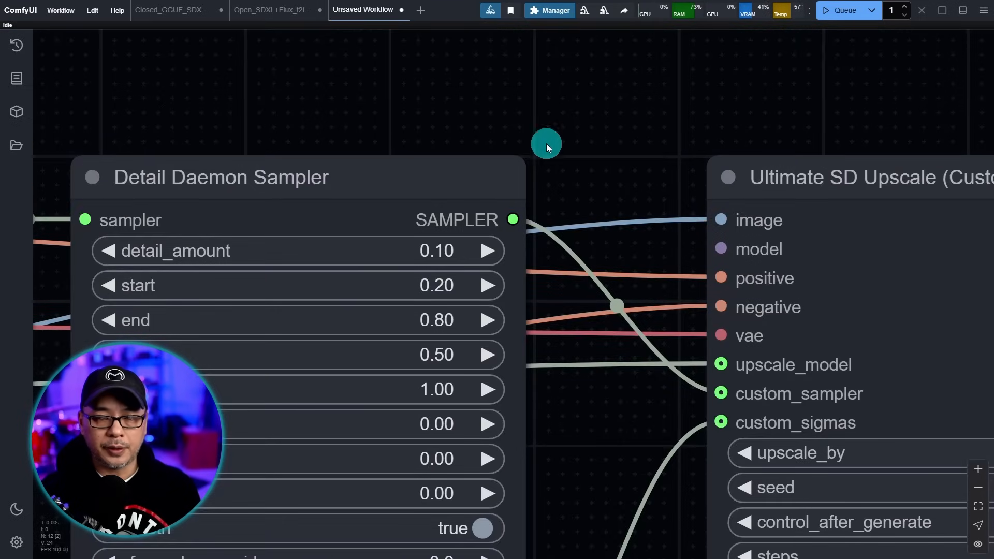
pyautogui.scroll(-6, 475, 83)
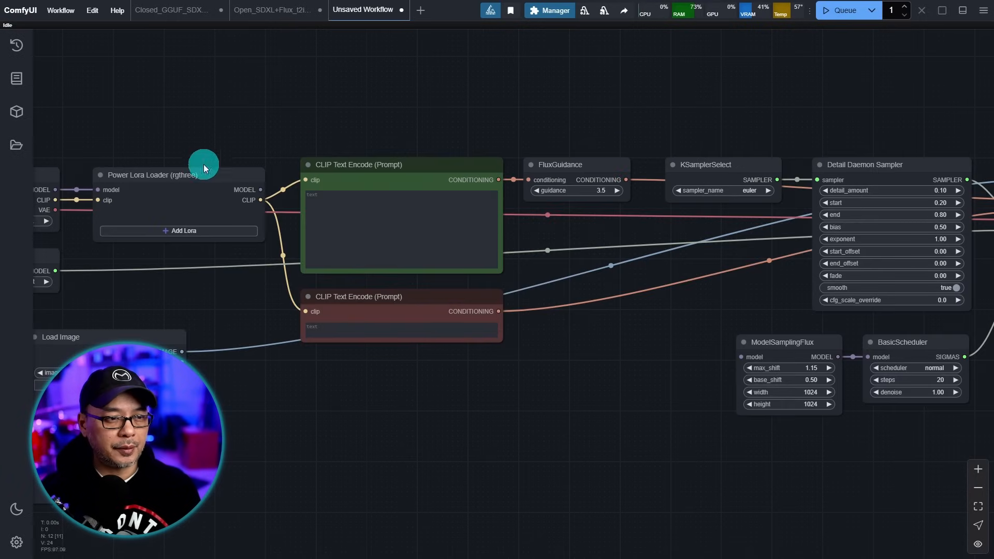
pyautogui.scroll(6, 246, 262)
pyautogui.moveTo(240, 262); pyautogui.dragTo(471, 356)
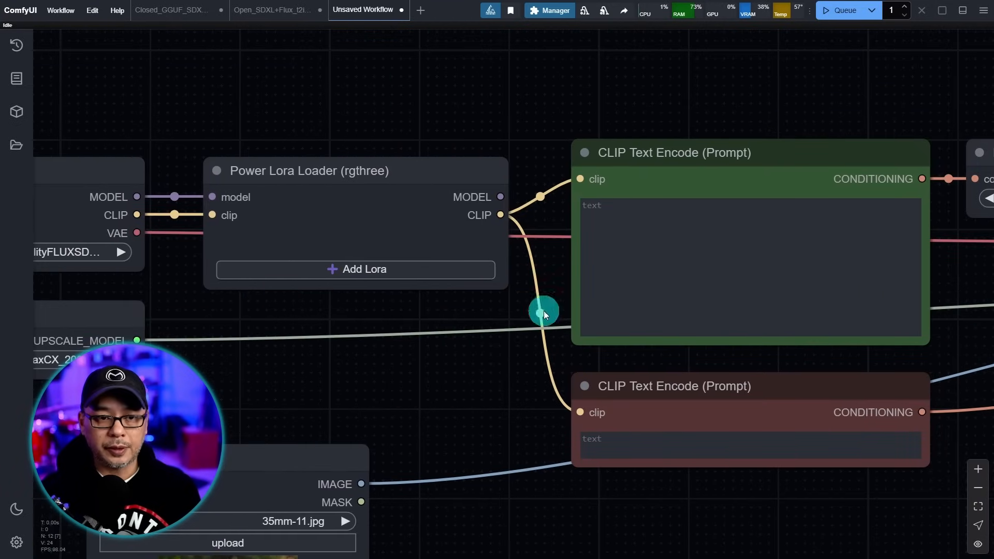
pyautogui.scroll(-4, 948, 274)
pyautogui.moveTo(919, 446); pyautogui.dragTo(482, 326)
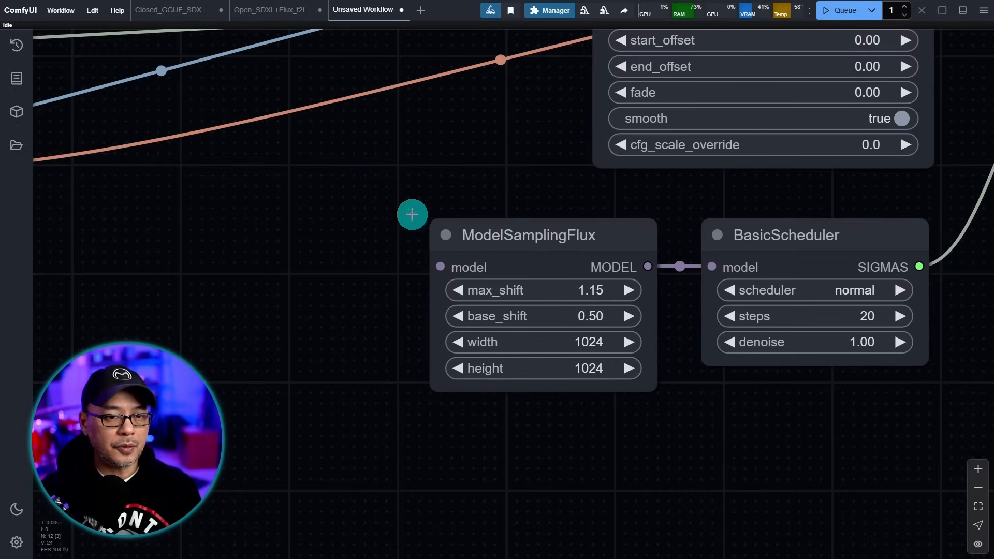
pyautogui.scroll(4, 297, 226)
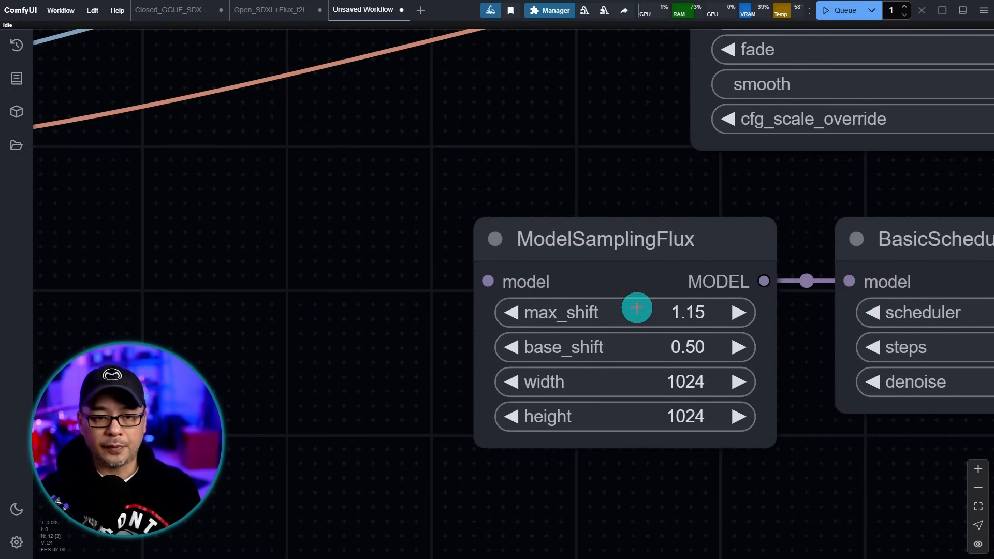
pyautogui.scroll(-2, 383, 217)
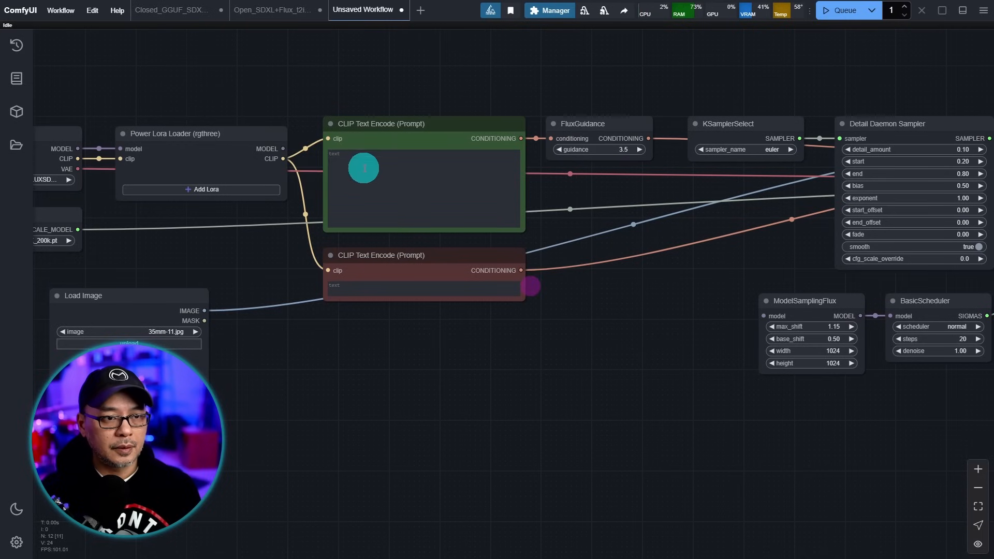
pyautogui.moveTo(722, 297); pyautogui.dragTo(771, 315)
pyautogui.moveTo(765, 259); pyautogui.dragTo(558, 280)
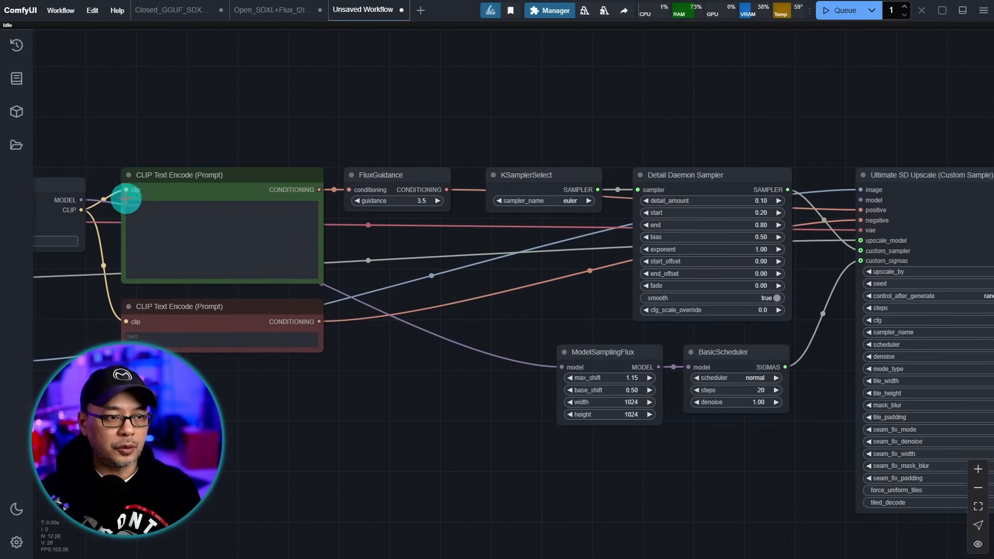
pyautogui.moveTo(78, 200); pyautogui.dragTo(863, 199)
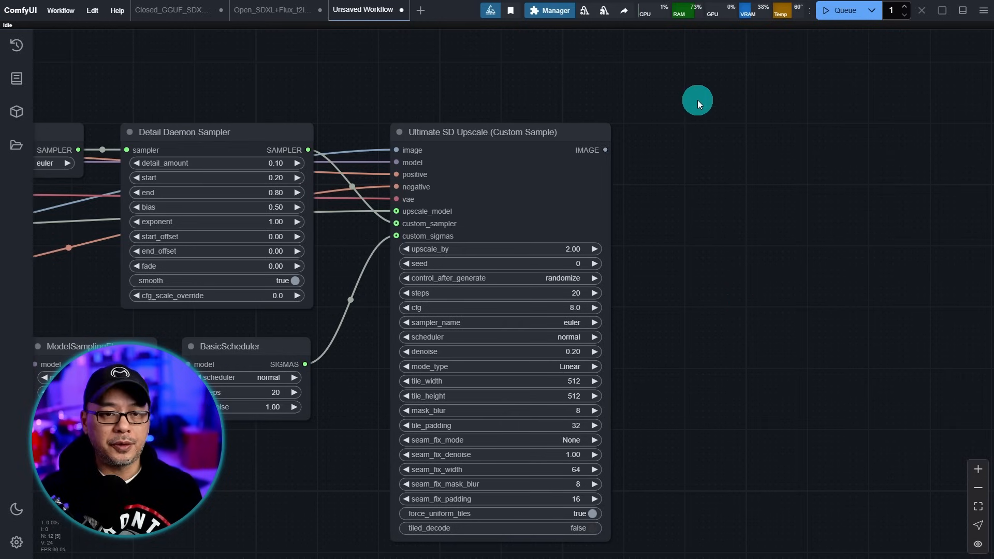
# - Attach a Save Image node (prefix ComfyUI) to the upscaler's IMAGE output and enlarge it
pyautogui.scroll(9, 668, 151)
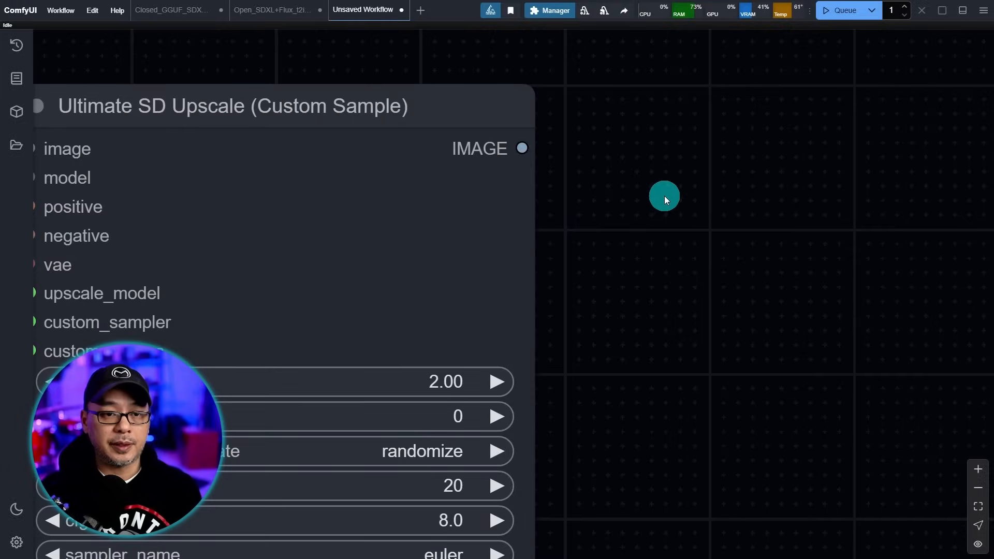
pyautogui.scroll(-2, 664, 196)
pyautogui.scroll(3, 649, 199)
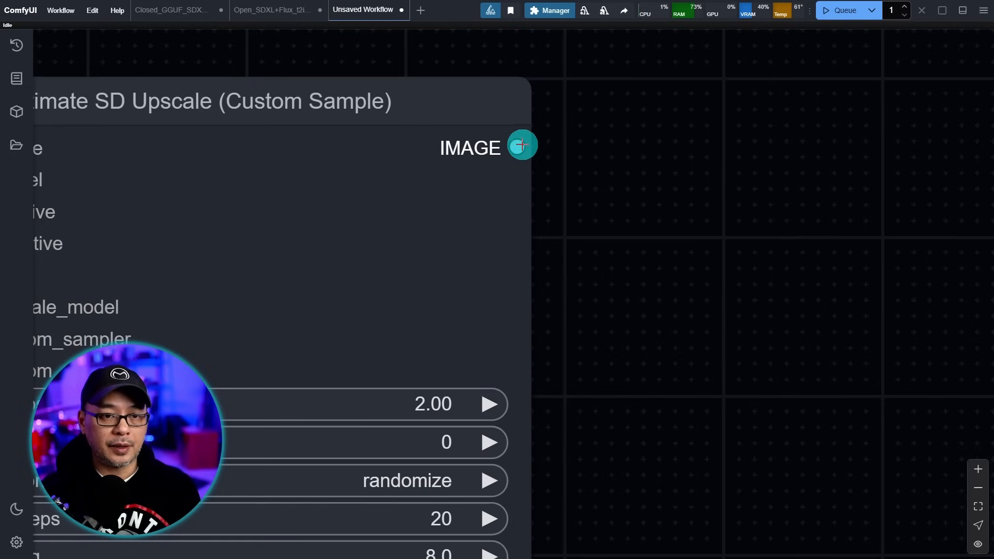
pyautogui.moveTo(518, 145); pyautogui.dragTo(662, 139)
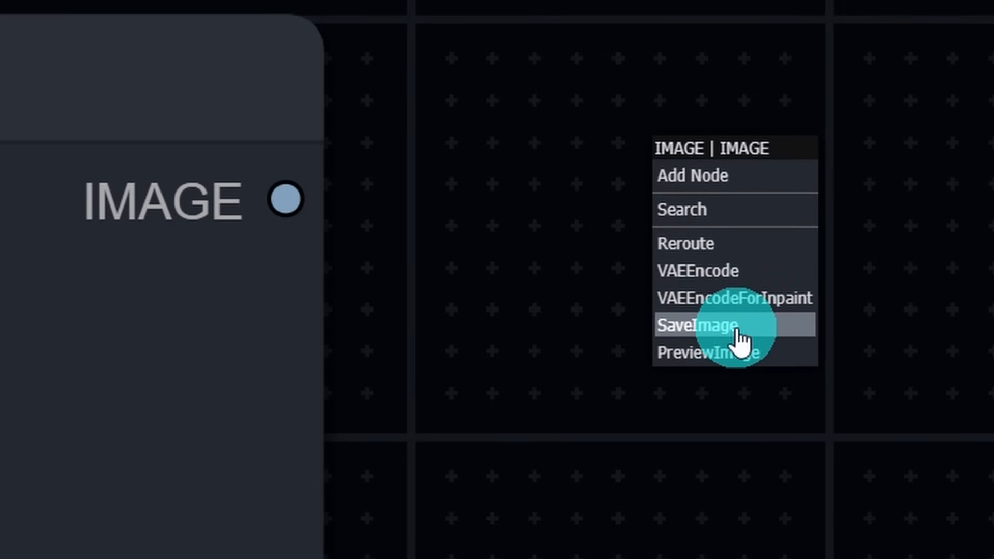
pyautogui.click(738, 332)
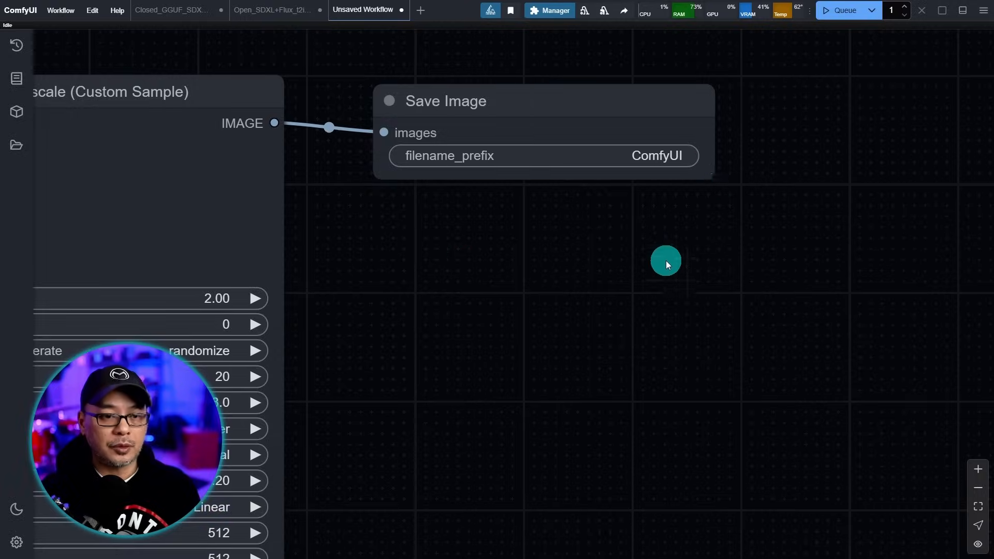
pyautogui.scroll(-5, 667, 255)
pyautogui.moveTo(654, 351); pyautogui.dragTo(599, 253)
pyautogui.moveTo(636, 112); pyautogui.dragTo(909, 516)
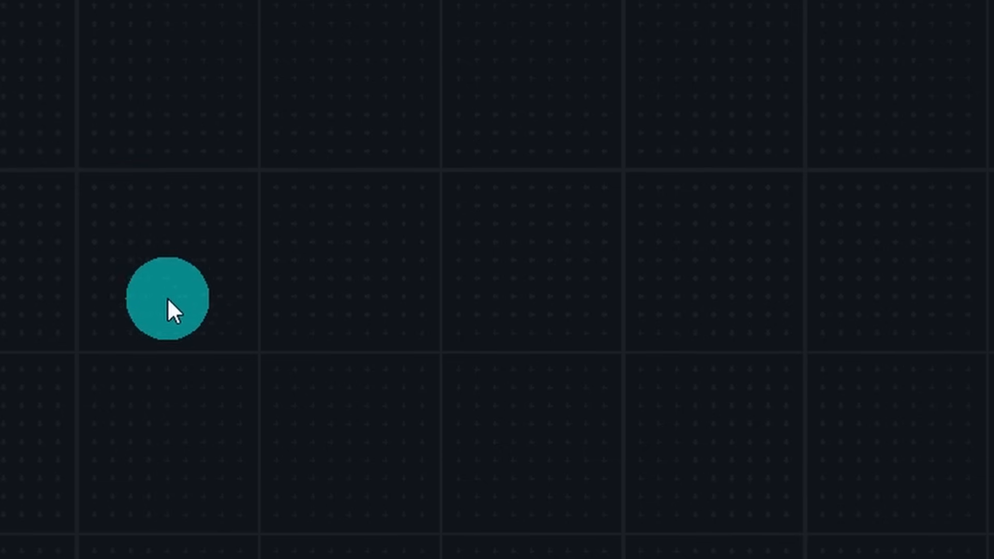
# - Add an Image Comparer (rgthree) node from the rgthree category and stretch it large beside Save Image
pyautogui.rightClick(63, 34)
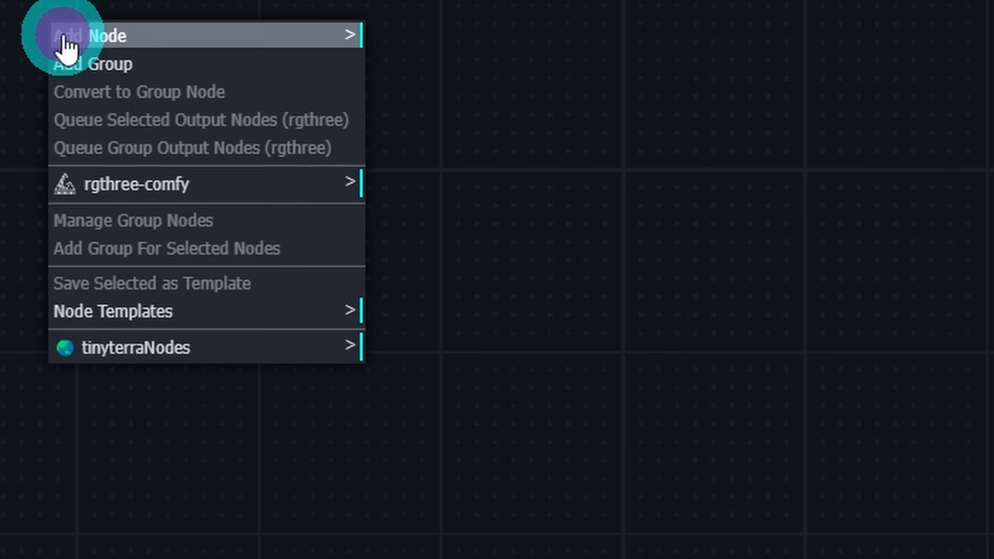
pyautogui.click(88, 36)
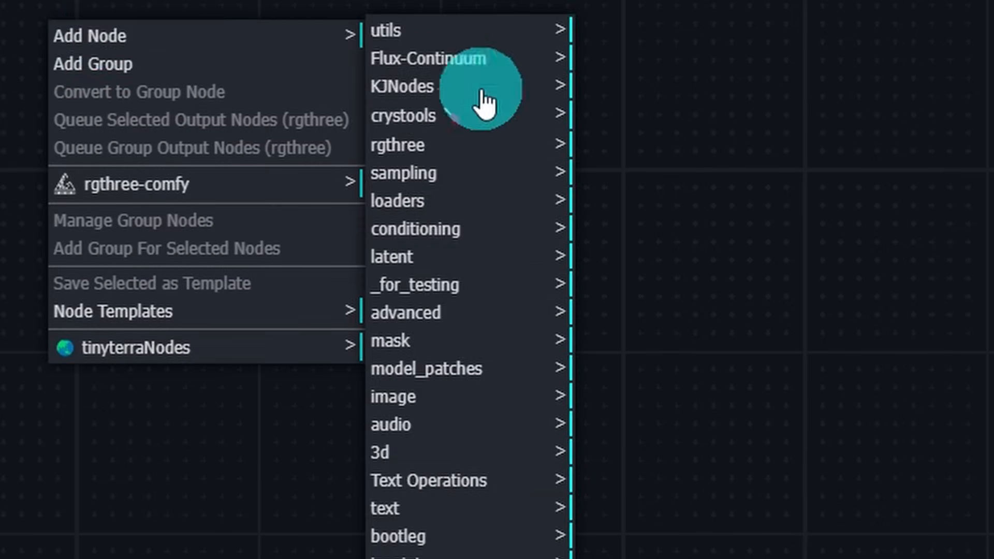
pyautogui.click(416, 157)
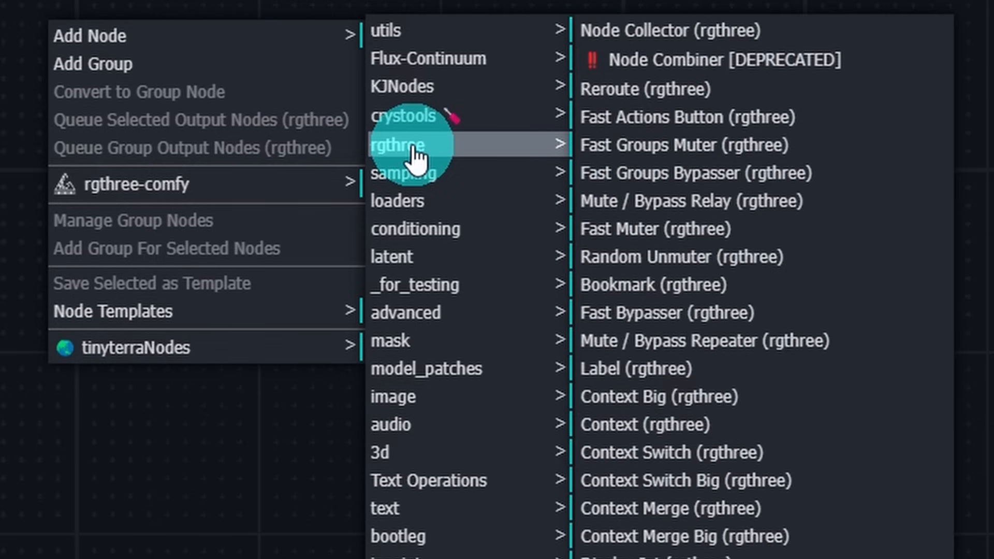
pyautogui.scroll(-10, 640, 474)
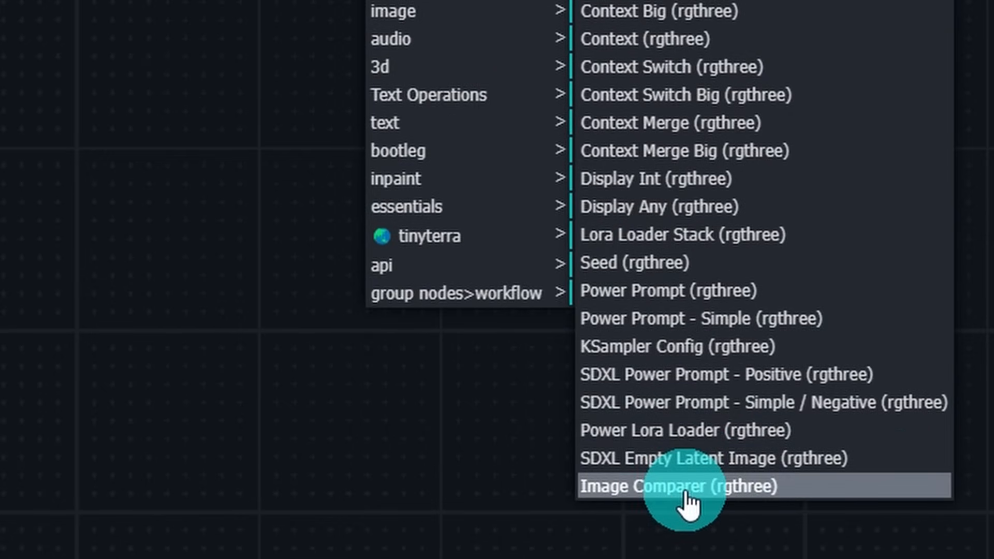
pyautogui.click(687, 500)
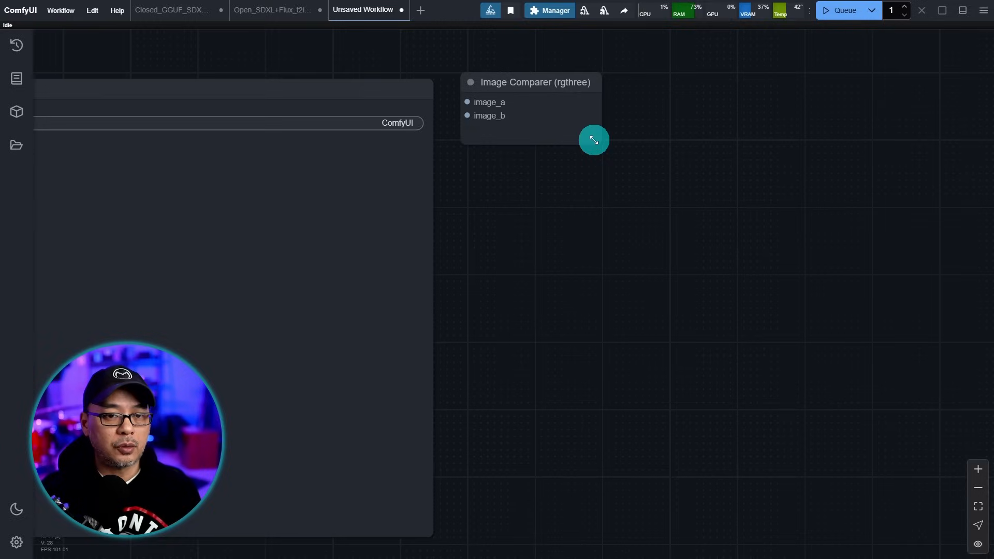
pyautogui.moveTo(594, 140); pyautogui.dragTo(937, 535)
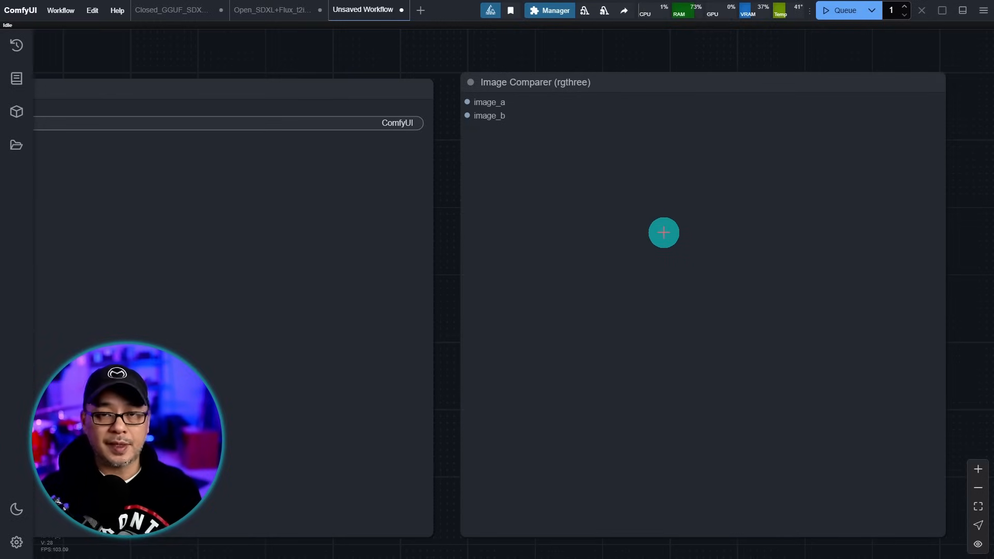
pyautogui.scroll(4, 451, 135)
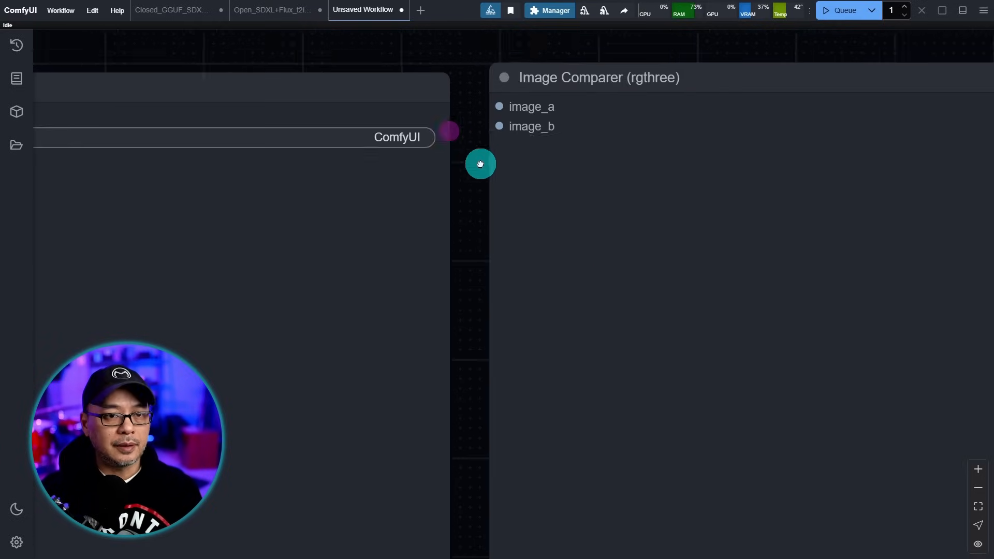
pyautogui.moveTo(469, 151); pyautogui.dragTo(583, 240)
pyautogui.scroll(3, 585, 237)
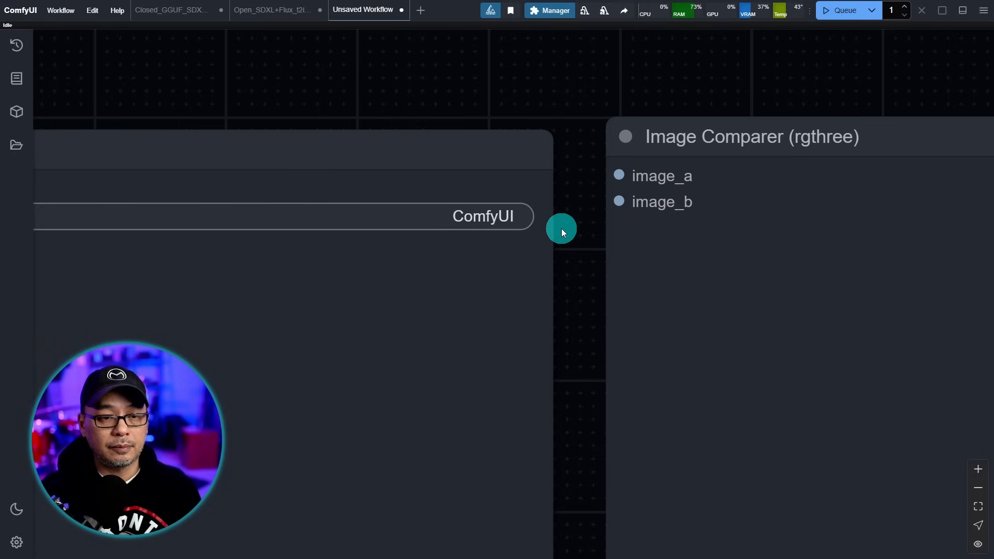
pyautogui.scroll(-5, 568, 218)
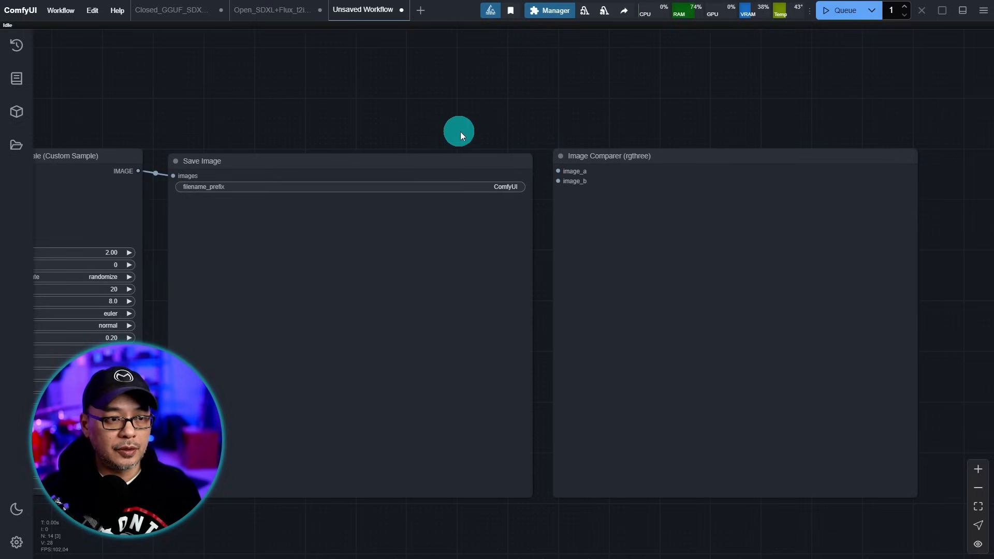
pyautogui.scroll(4, 550, 178)
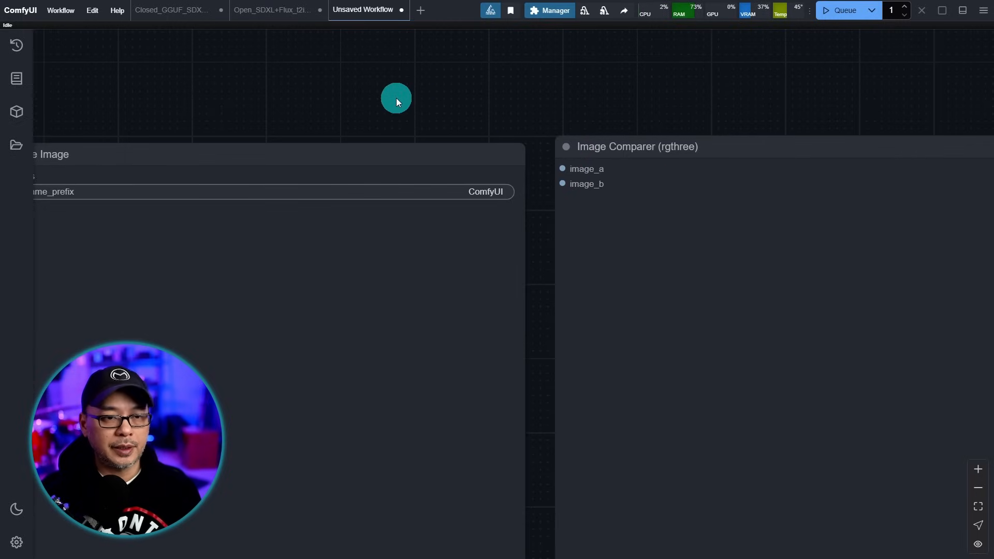
# - Wire the Load Image IMAGE output into the Image Comparer's image_a input
pyautogui.scroll(-8, 396, 98)
pyautogui.moveTo(254, 402); pyautogui.dragTo(664, 391)
pyautogui.moveTo(296, 352); pyautogui.dragTo(541, 400)
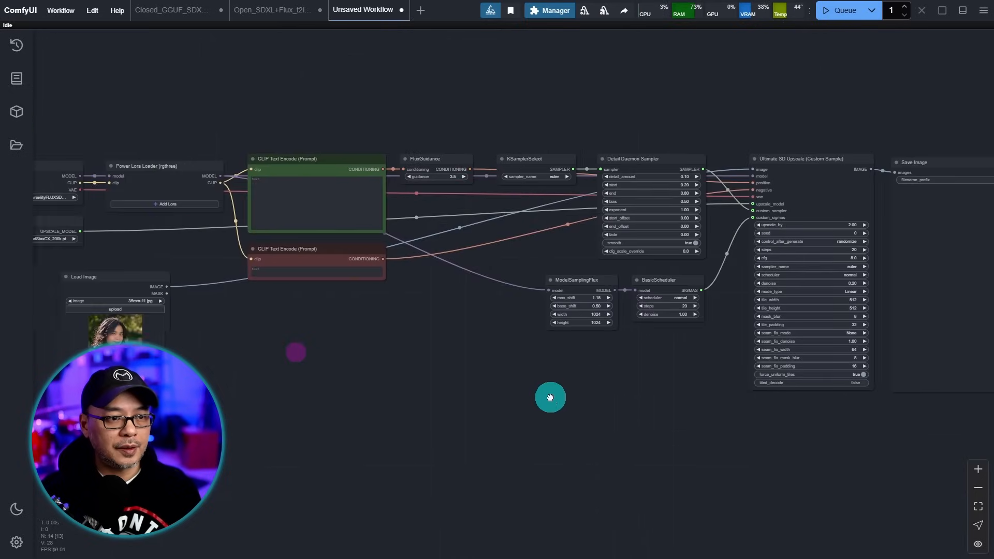
pyautogui.scroll(10, 266, 359)
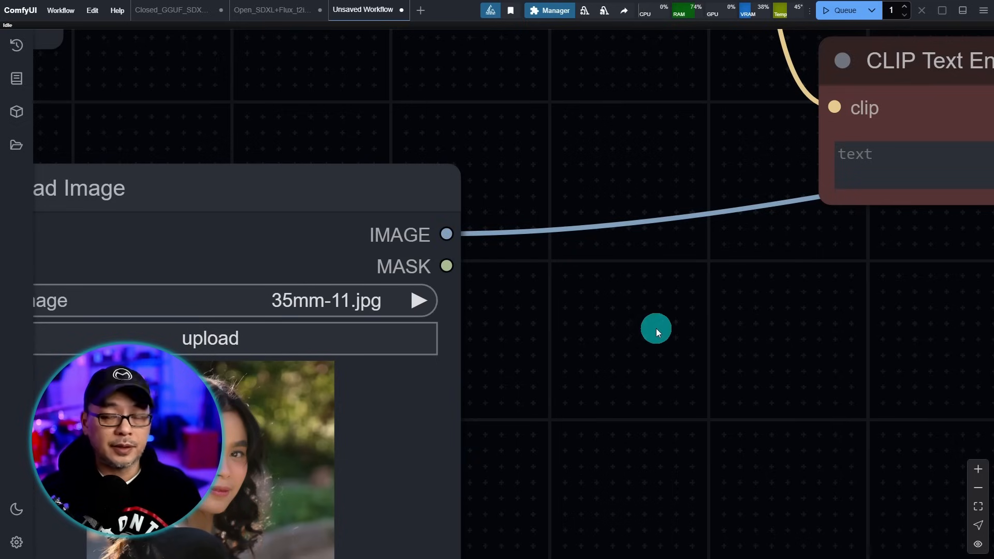
pyautogui.scroll(-10, 664, 312)
pyautogui.moveTo(782, 436); pyautogui.dragTo(577, 415)
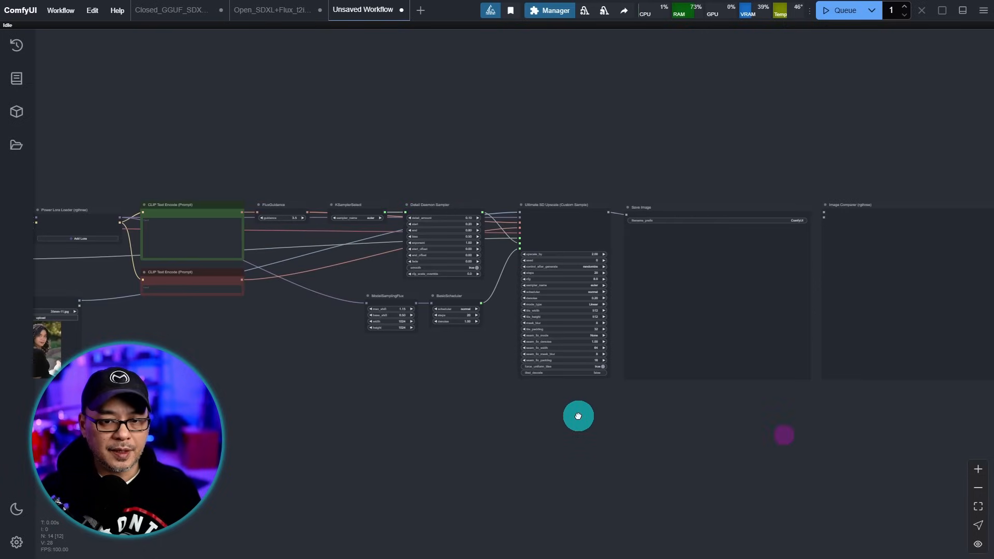
pyautogui.moveTo(892, 206); pyautogui.dragTo(540, 271)
pyautogui.scroll(15, 358, 303)
pyautogui.moveTo(521, 150); pyautogui.dragTo(655, 205)
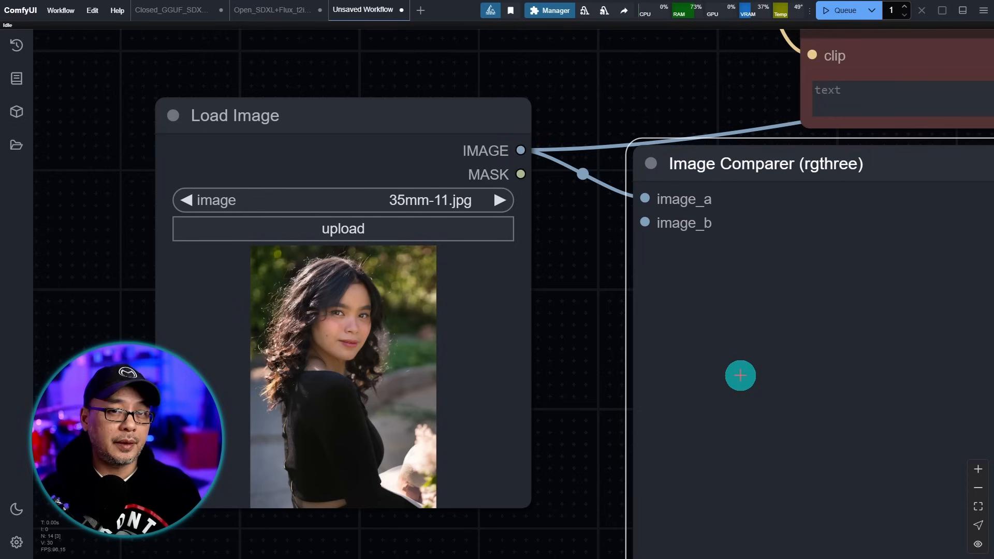
# - Move the Image Comparer to the far right and feed Ultimate SD Upscale's IMAGE into image_b
pyautogui.scroll(-15, 396, 349)
pyautogui.moveTo(269, 271); pyautogui.dragTo(928, 191)
pyautogui.scroll(15, 571, 195)
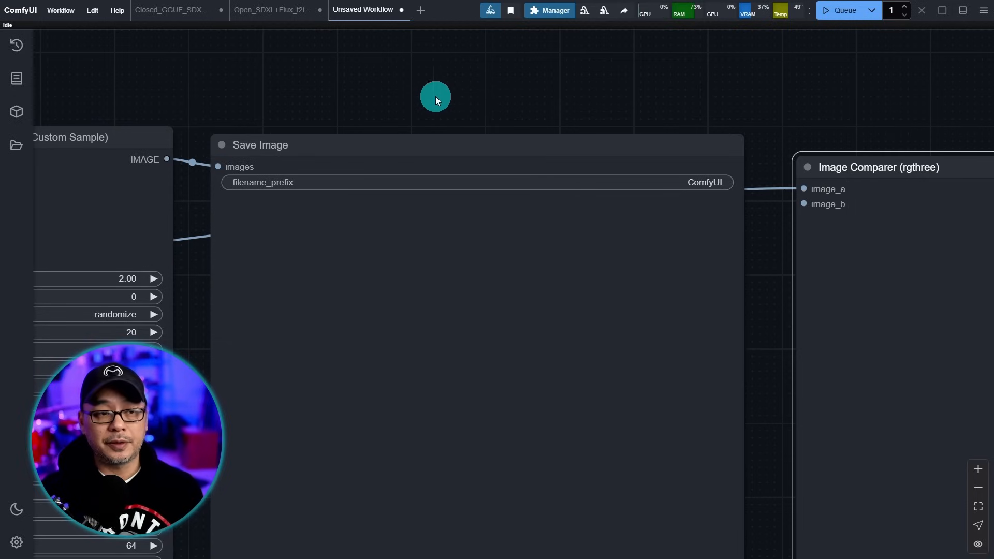
pyautogui.moveTo(192, 209); pyautogui.dragTo(474, 228)
pyautogui.scroll(5, 474, 227)
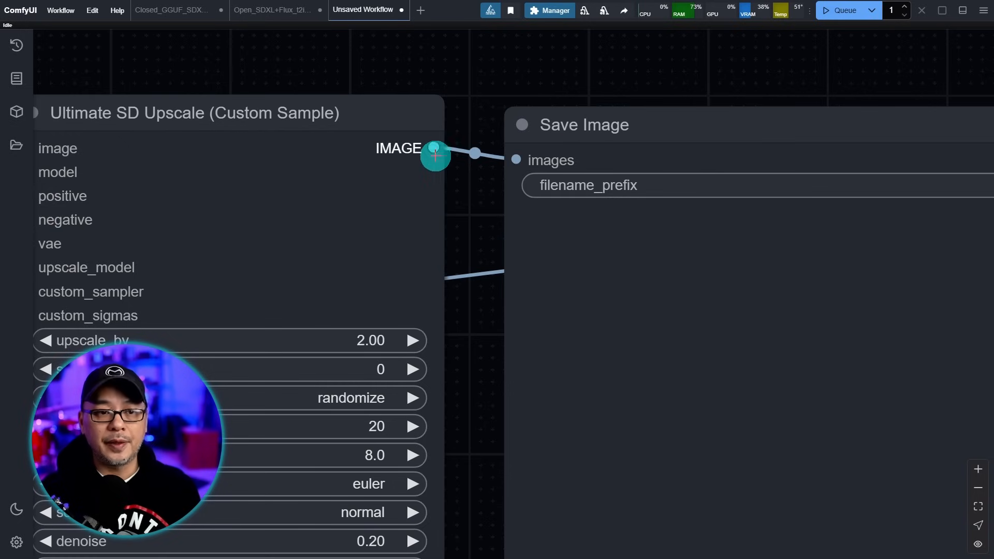
pyautogui.scroll(-3, 709, 68)
pyautogui.scroll(-2, 768, 69)
pyautogui.moveTo(806, 58); pyautogui.dragTo(398, 86)
pyautogui.moveTo(142, 147); pyautogui.dragTo(777, 191)
# - Recolour the Save Image and other workflow nodes purple
pyautogui.scroll(-2, 852, 151)
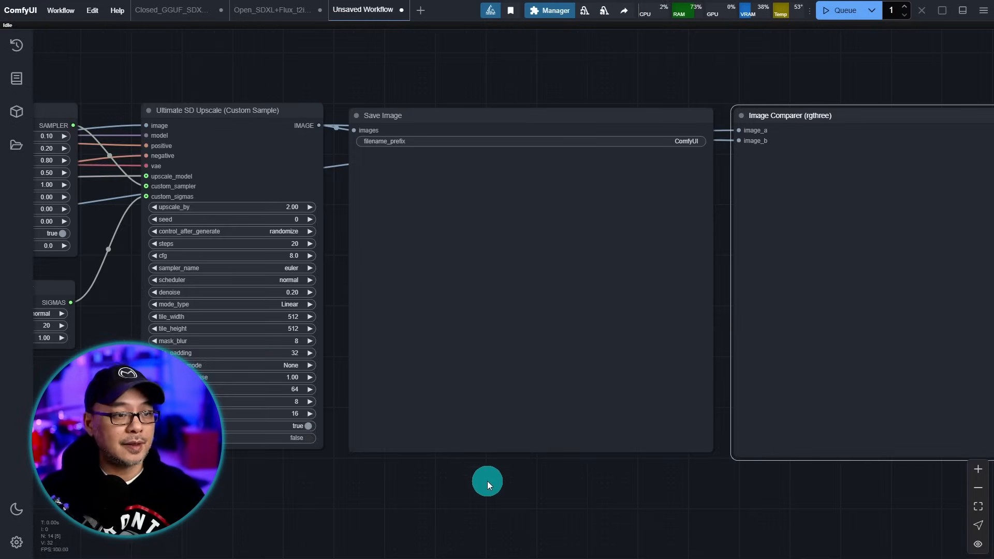
pyautogui.scroll(-1, 489, 480)
pyautogui.click(501, 308)
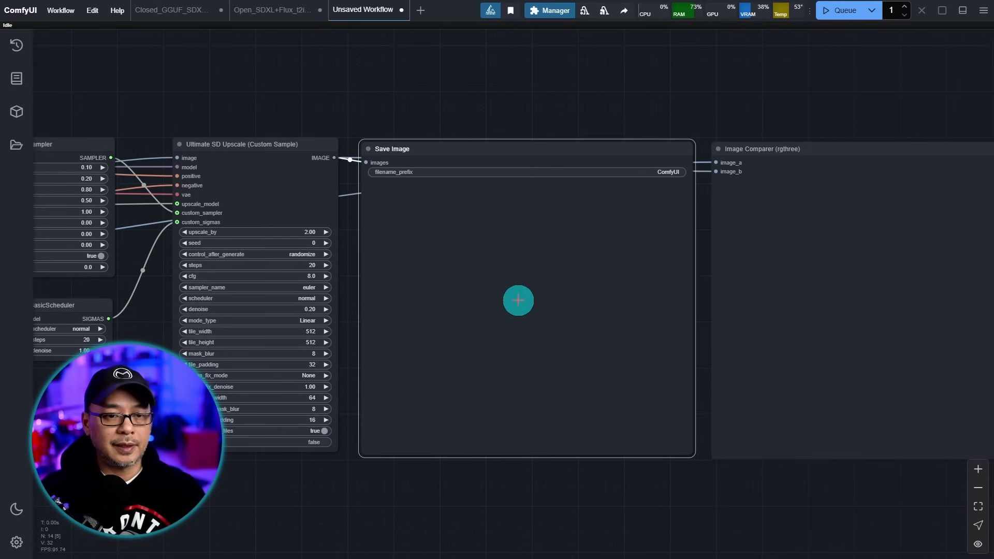
pyautogui.rightClick(519, 300)
pyautogui.click(784, 252)
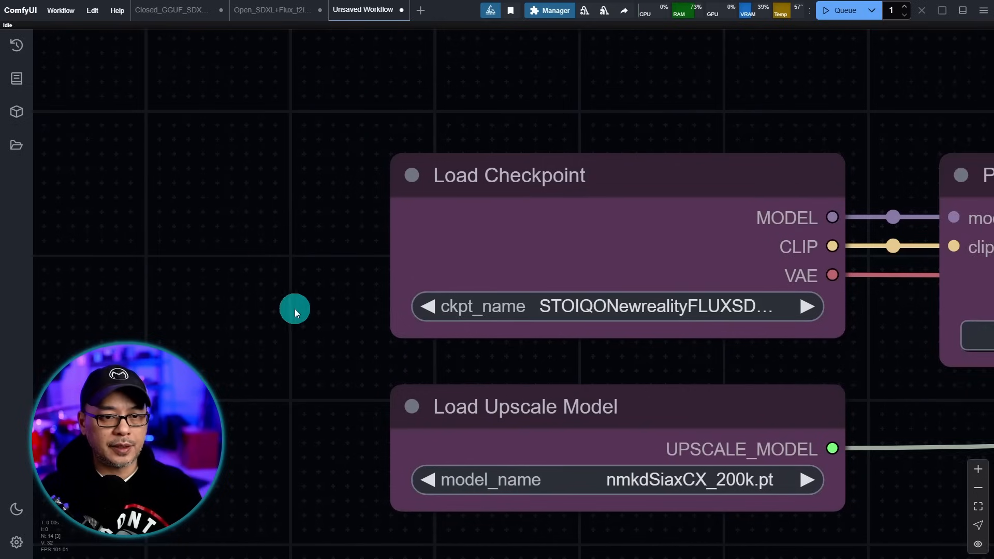
pyautogui.moveTo(294, 308); pyautogui.dragTo(333, 246)
pyautogui.scroll(1, 333, 246)
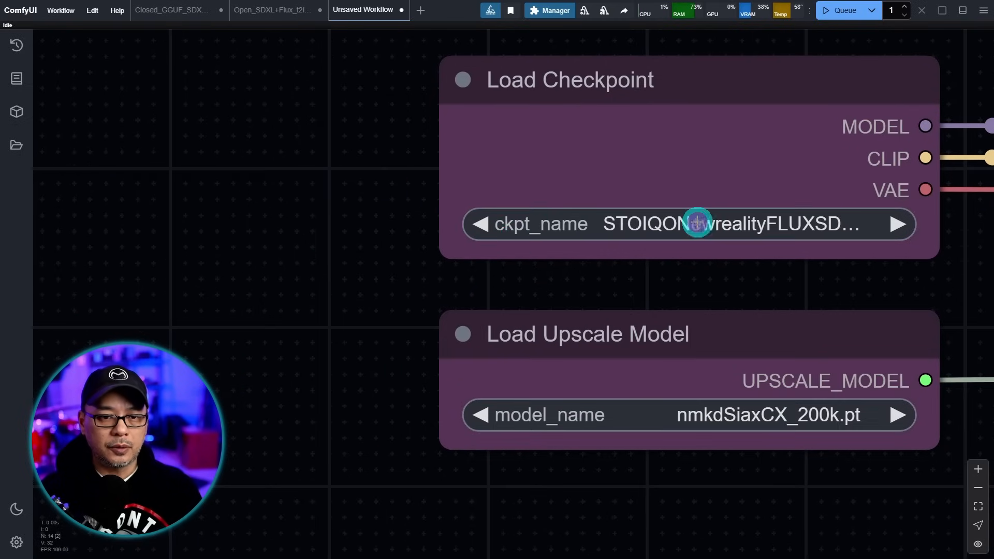
pyautogui.click(697, 222)
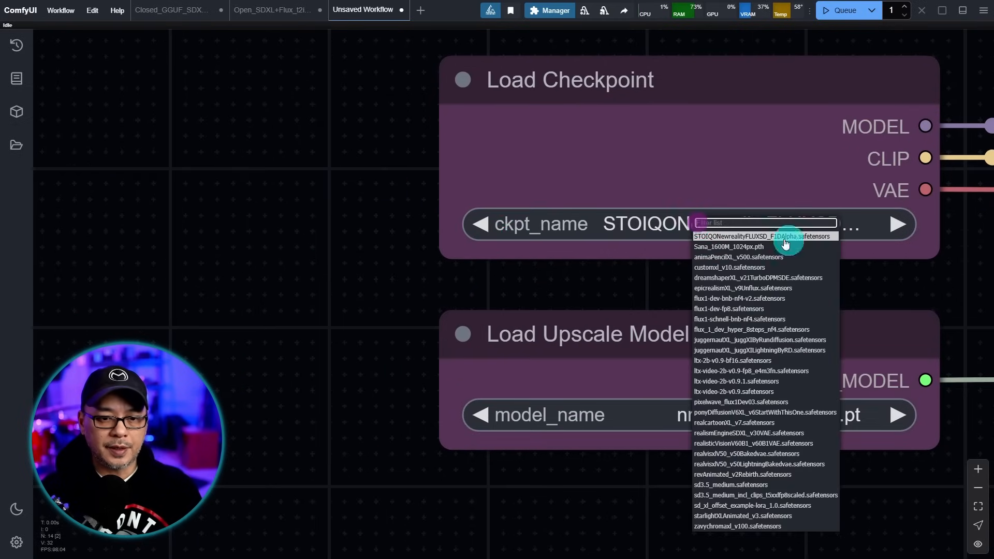
# - Switch Load Checkpoint's ckpt_name to flux1-dev-fp8.safetensors
pyautogui.click(779, 310)
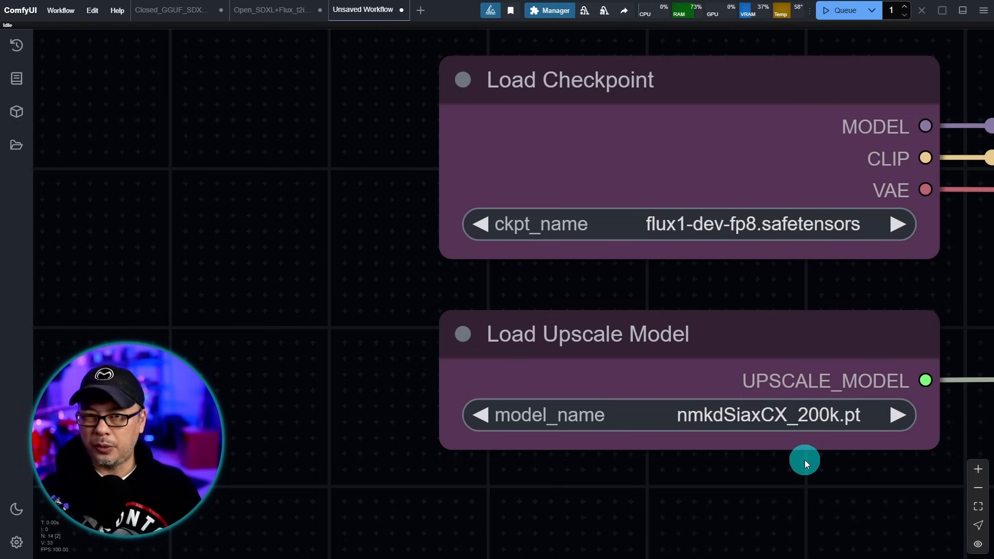
pyautogui.moveTo(796, 488); pyautogui.dragTo(778, 389)
pyautogui.scroll(7, 774, 387)
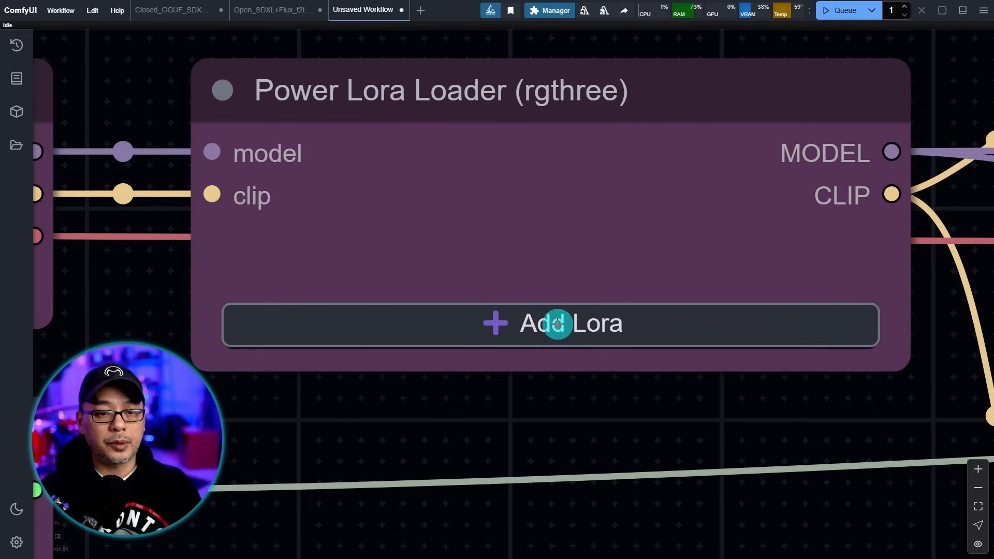
# - Add the Flux.1-Turbo-Alpha.safetensors LoRA to the Power Lora Loader at strength 1.00
pyautogui.click(558, 324)
pyautogui.click(606, 358)
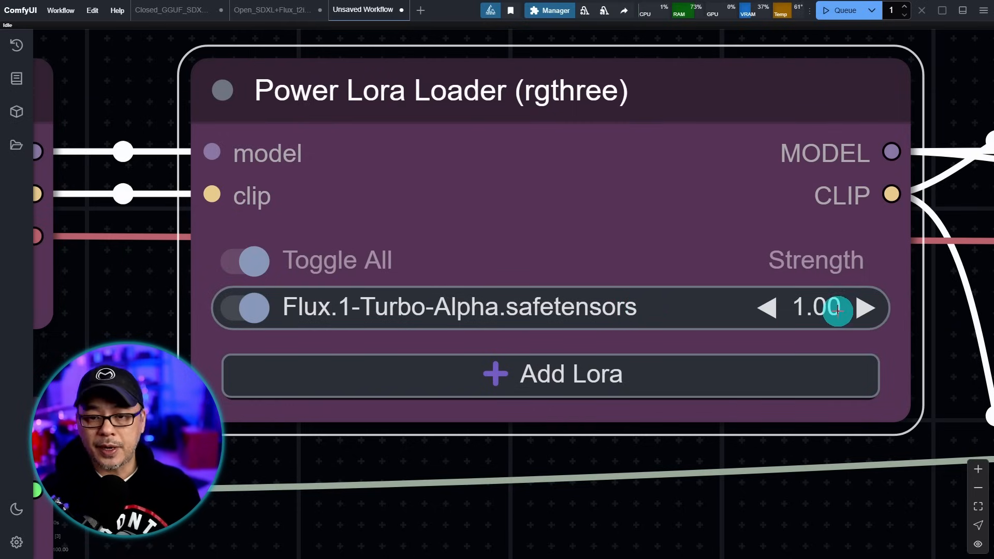
pyautogui.scroll(-4, 793, 426)
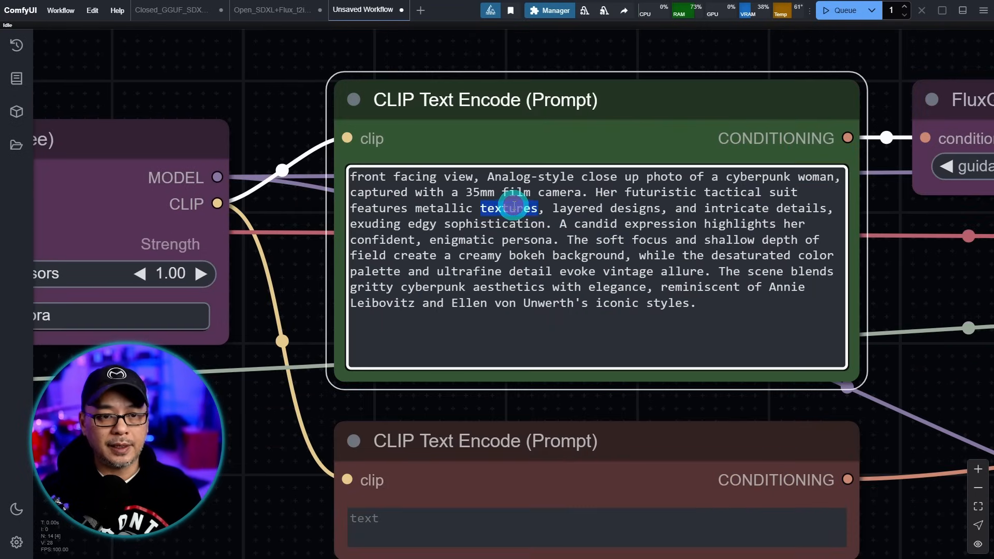
# - Drop gen_00029_.png onto the Load Image node as the new input photo
pyautogui.hotkey('ctrl', 'a')
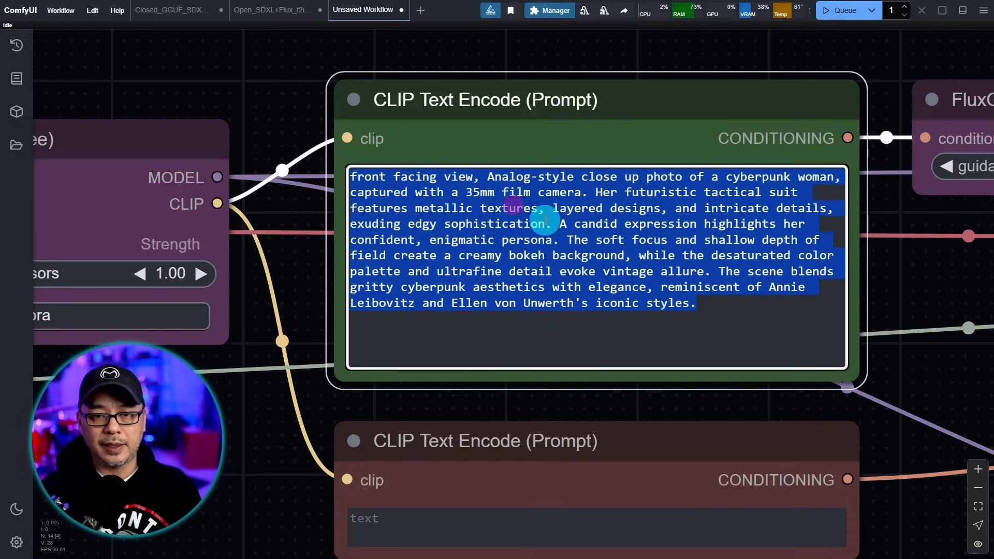
pyautogui.click(252, 397)
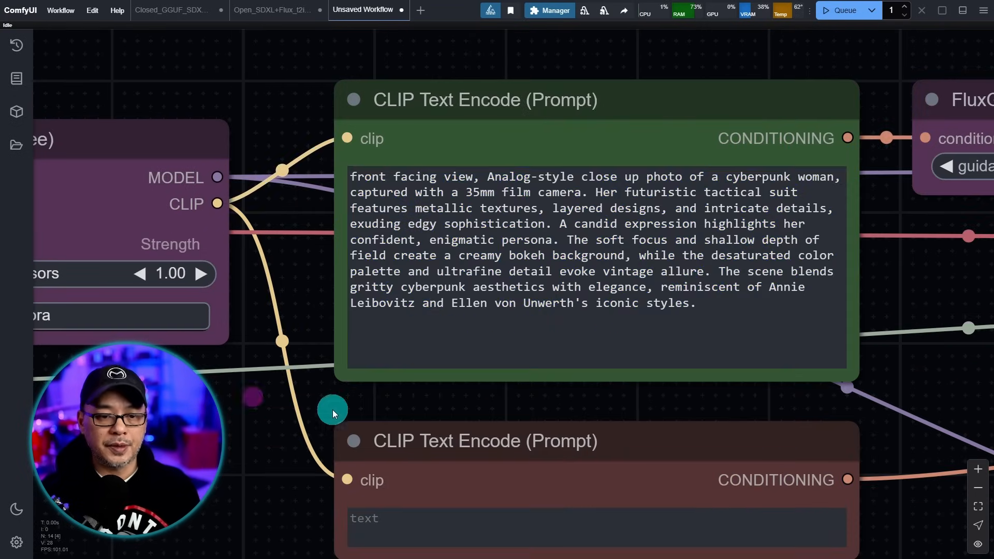
pyautogui.scroll(-8, 293, 404)
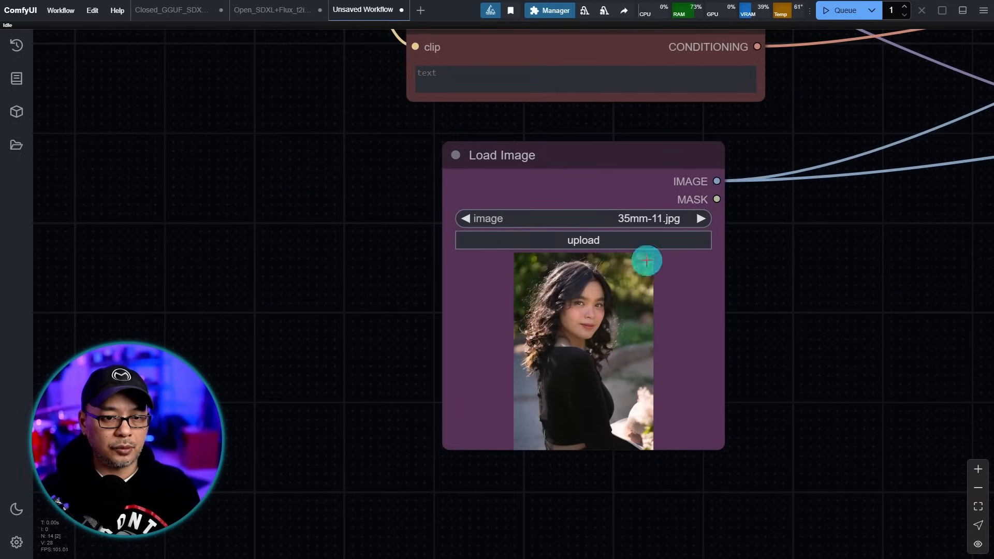
pyautogui.scroll(6, 815, 330)
pyautogui.moveTo(781, 314)
pyautogui.mouseDown()
pyautogui.moveTo(817, 330)
pyautogui.moveTo(829, 324)
pyautogui.mouseUp()
pyautogui.moveTo(736, 280); pyautogui.dragTo(620, 385)
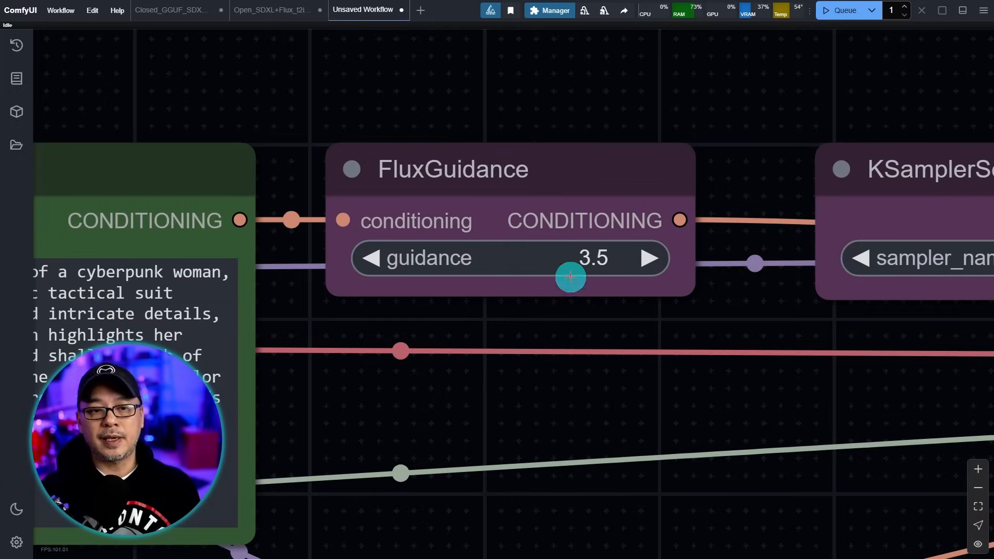
pyautogui.moveTo(868, 377); pyautogui.dragTo(400, 369)
pyautogui.scroll(4, 646, 309)
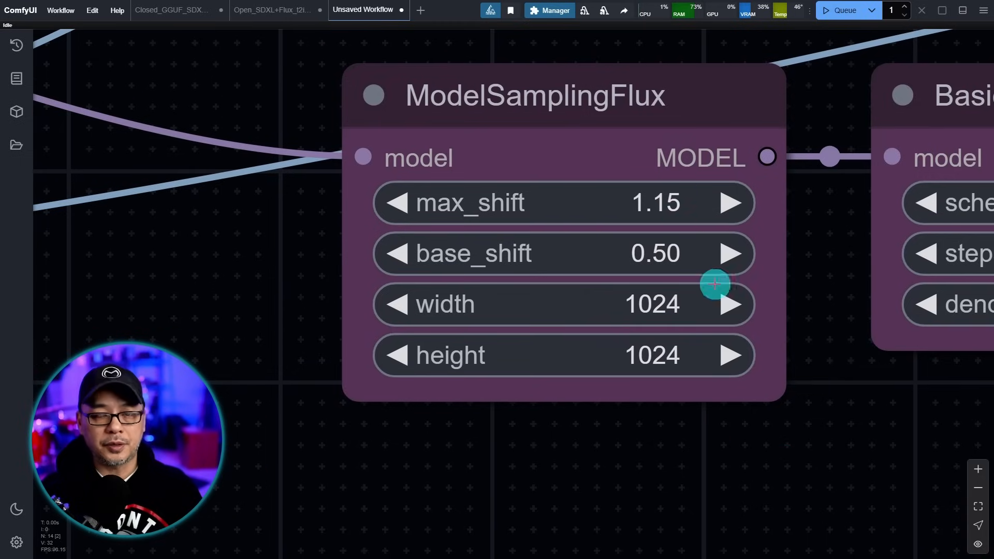
# - Give the BasicScheduler node the beta scheduler, 2 steps and denoise 0.30
pyautogui.moveTo(858, 402); pyautogui.dragTo(668, 418)
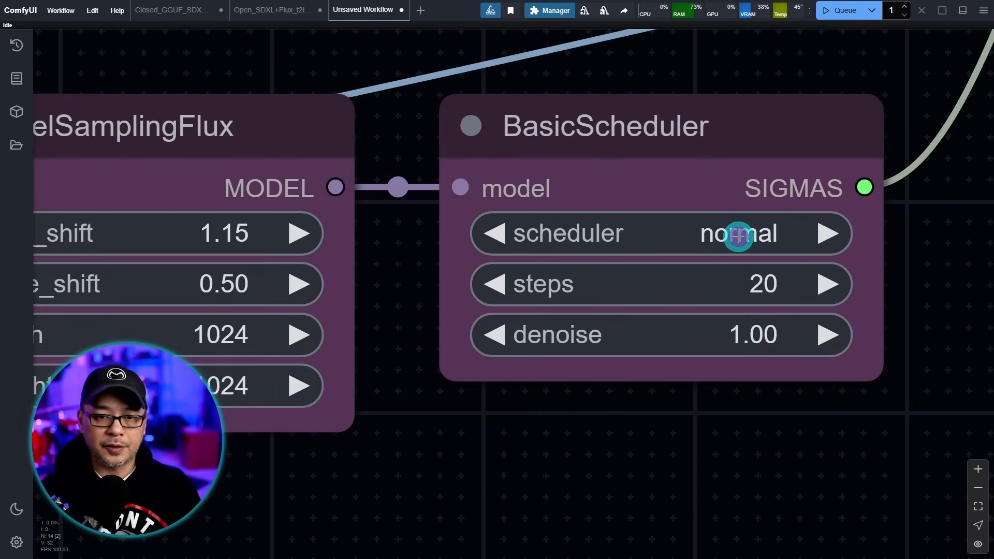
pyautogui.click(739, 235)
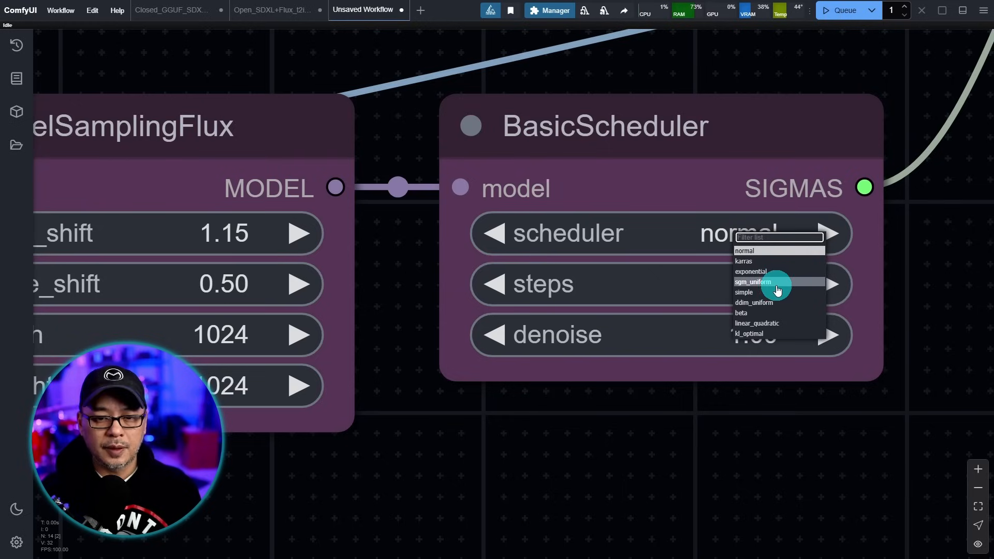
pyautogui.click(770, 314)
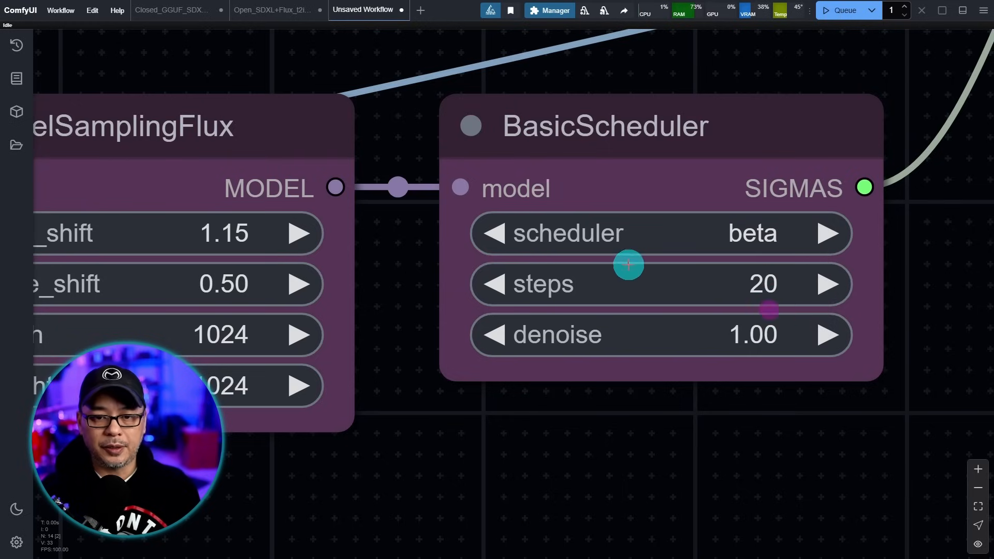
pyautogui.click(762, 287)
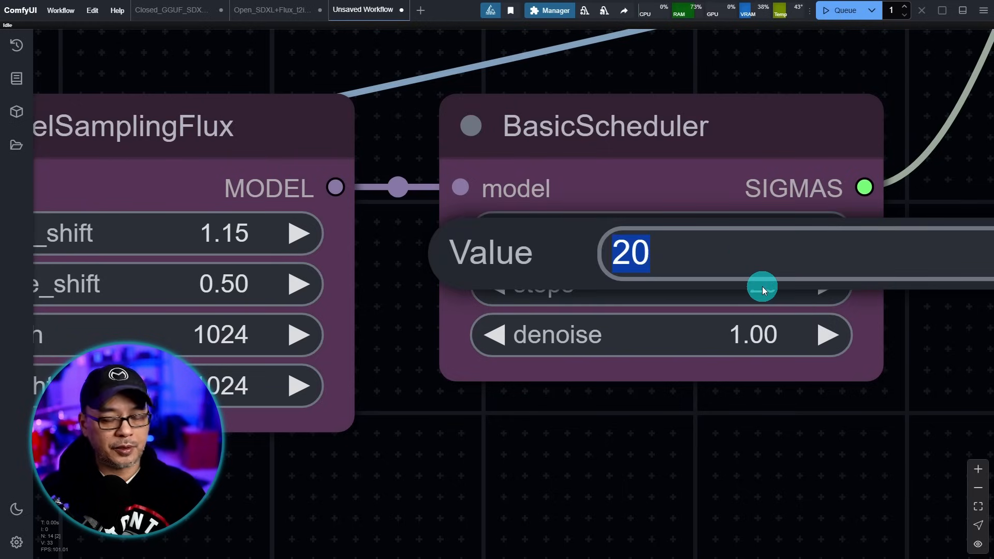
pyautogui.write('2')
pyautogui.press('Return')
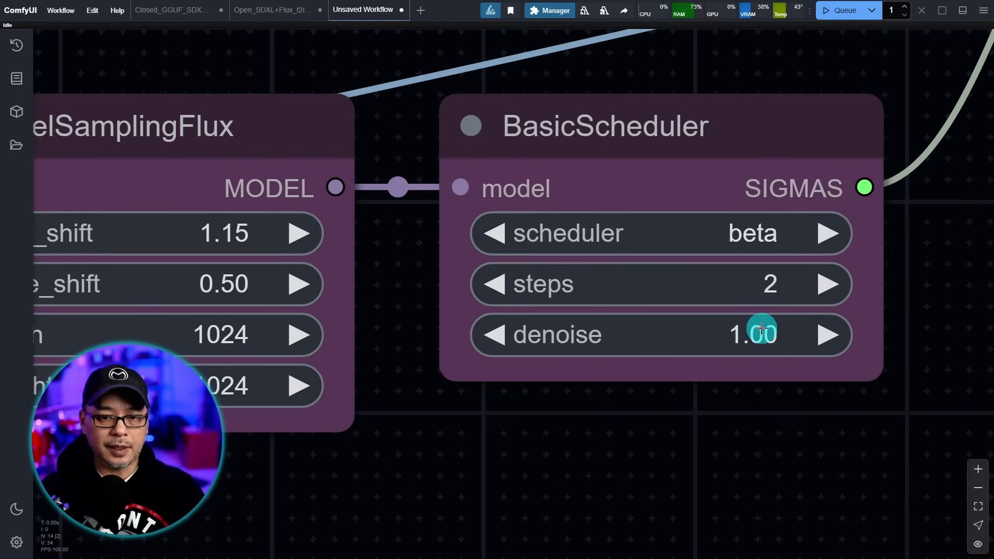
pyautogui.click(762, 328)
pyautogui.write('.3')
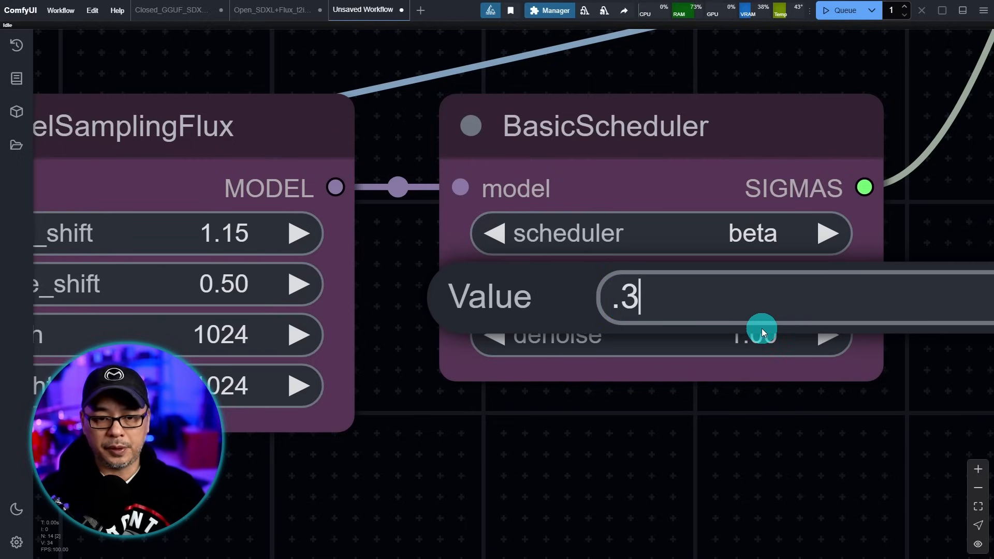
pyautogui.press('Return')
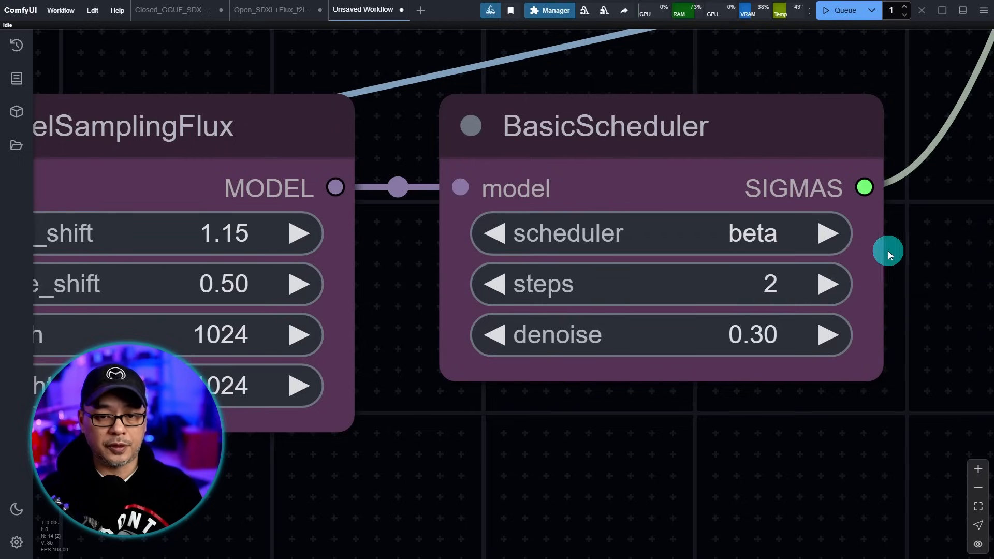
pyautogui.scroll(-10, 909, 261)
# - Set the Ultimate SD Upscale node to 2 steps and cfg 1.0
pyautogui.moveTo(960, 93); pyautogui.dragTo(416, 251)
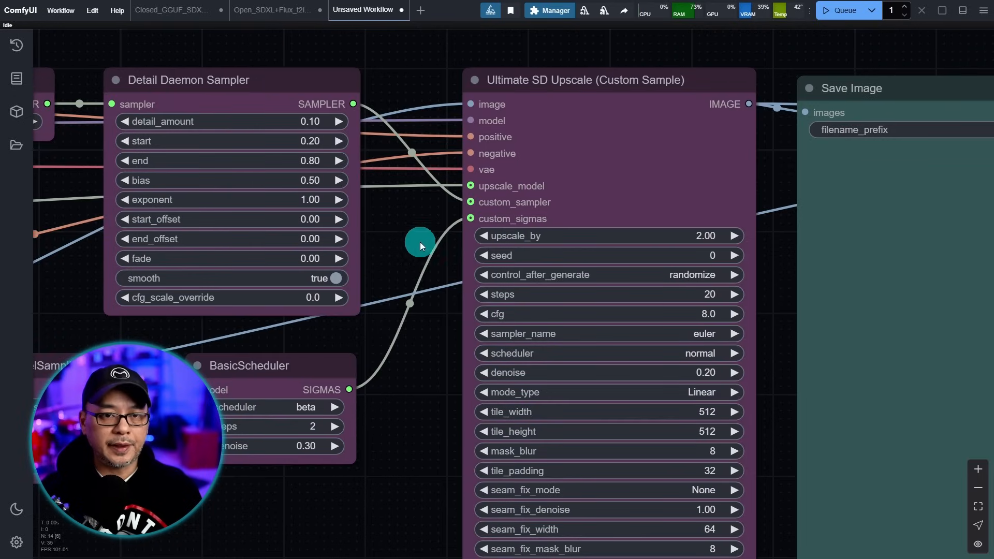
pyautogui.scroll(8, 431, 187)
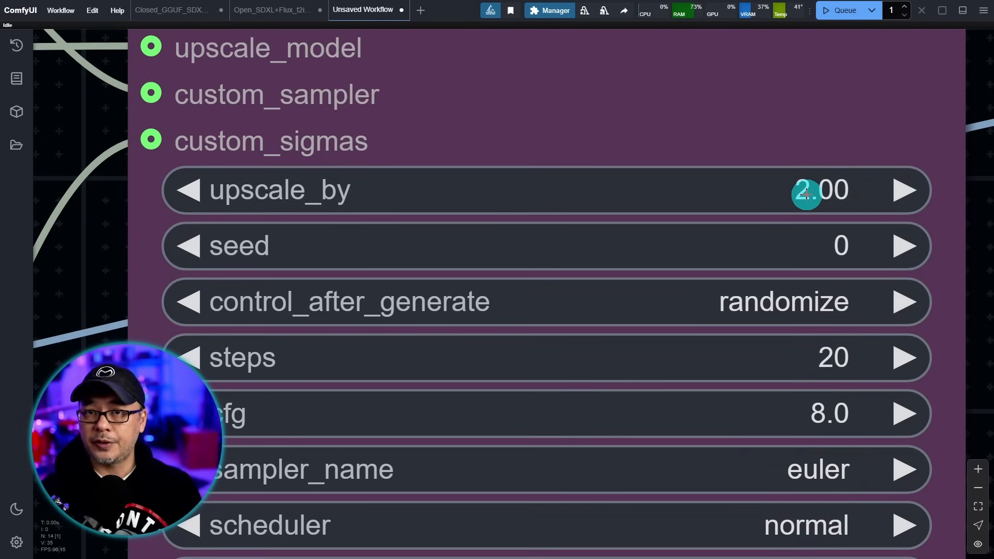
pyautogui.scroll(-3, 805, 182)
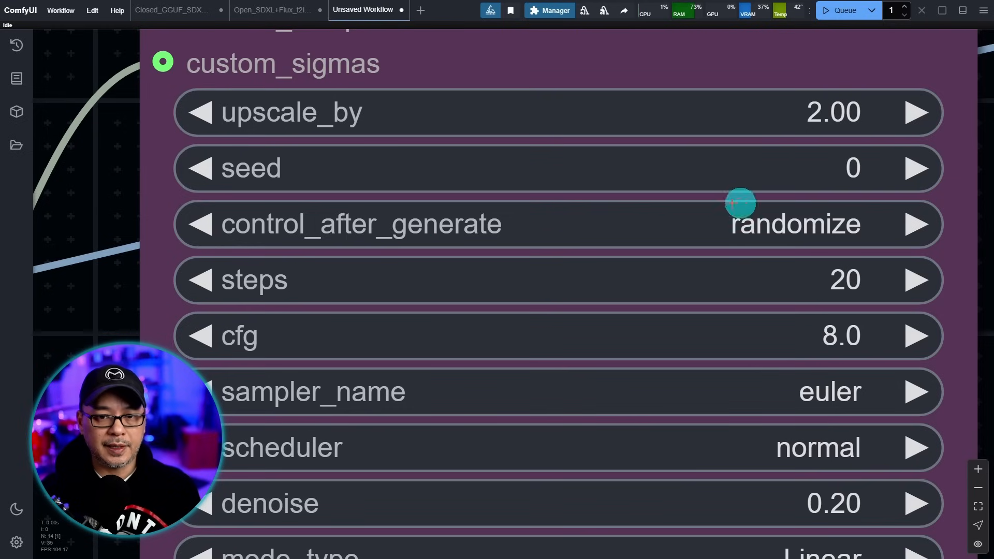
pyautogui.scroll(-3, 104, 293)
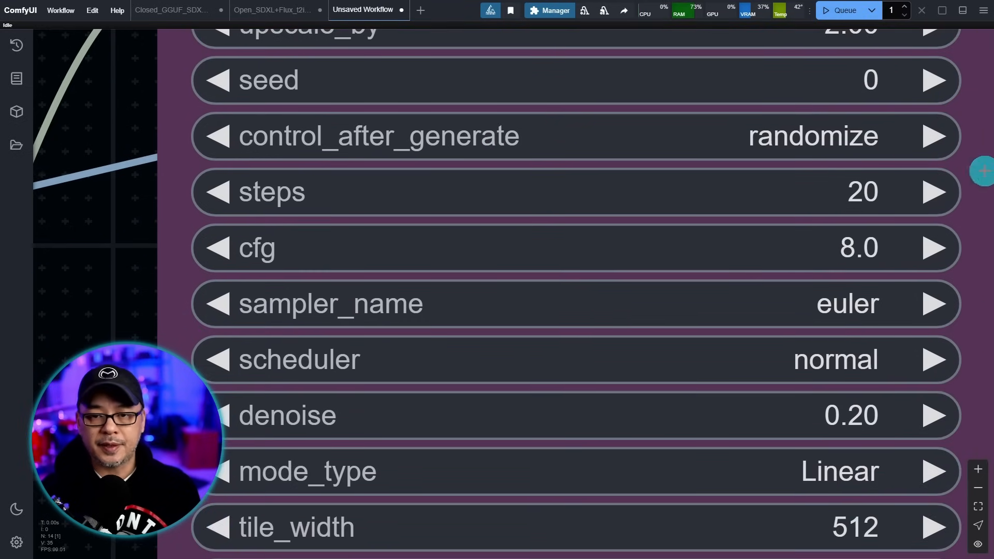
pyautogui.click(896, 196)
pyautogui.write('2')
pyautogui.press('Return')
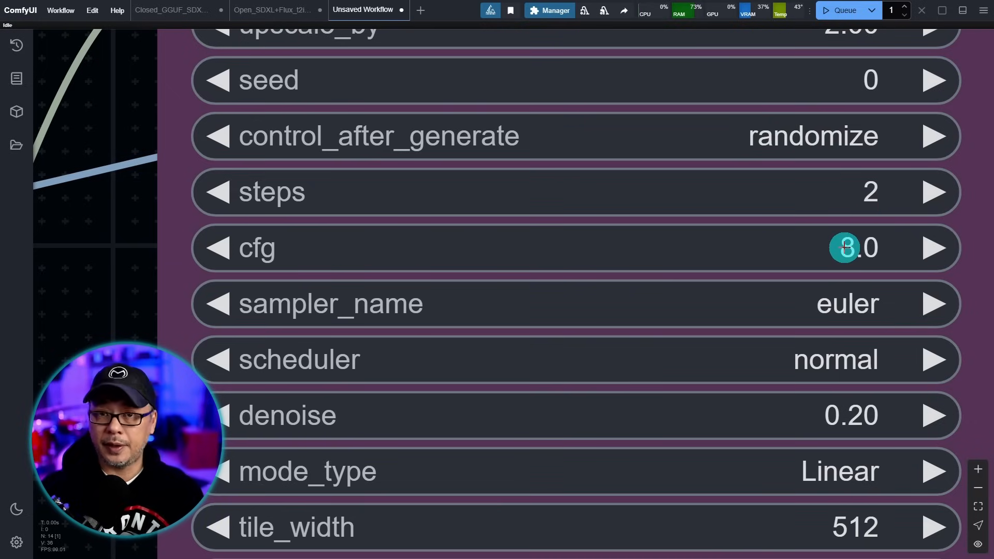
pyautogui.click(866, 247)
pyautogui.write('1')
pyautogui.press('Return')
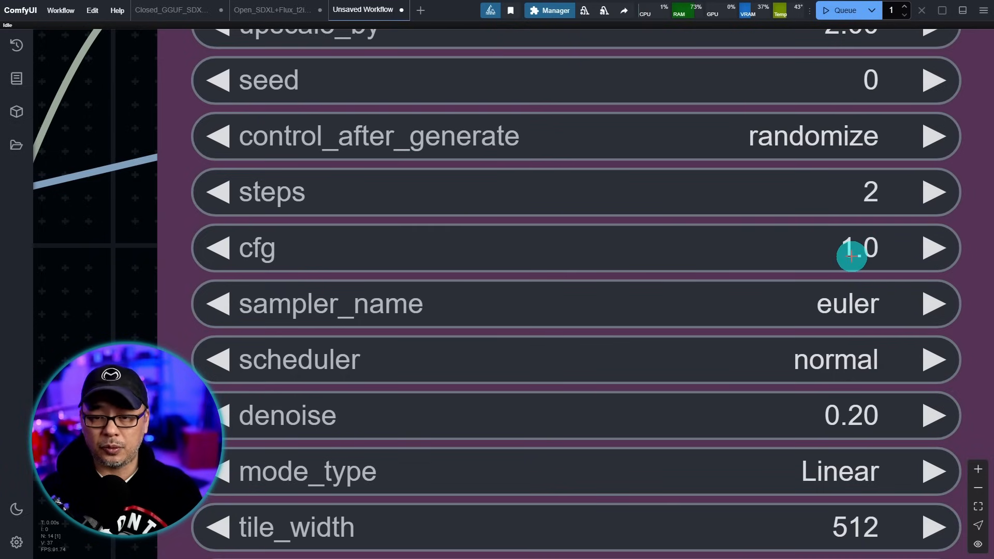
# - Switch the upscaler's scheduler to beta and its denoise to 0.30
pyautogui.moveTo(98, 332); pyautogui.dragTo(102, 178)
pyautogui.click(851, 198)
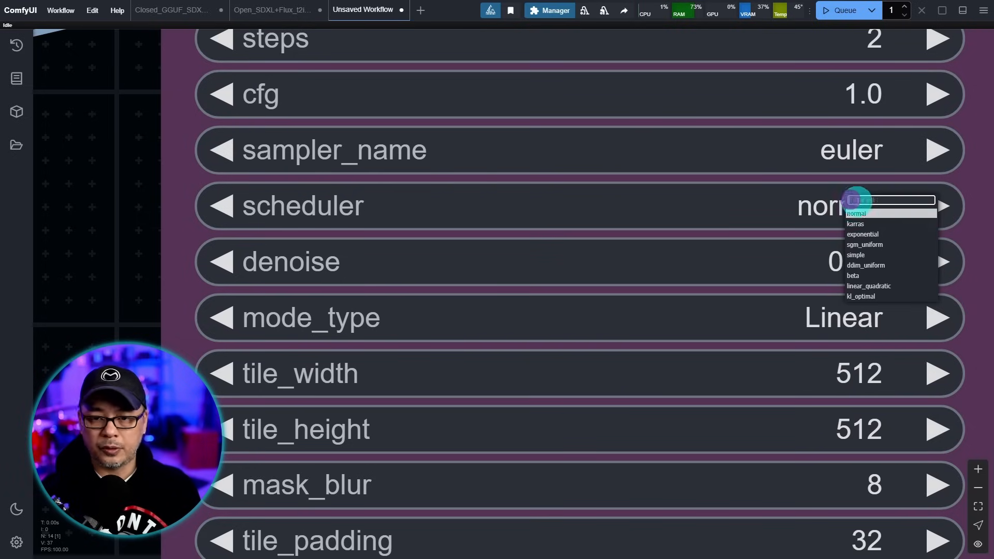
pyautogui.click(889, 271)
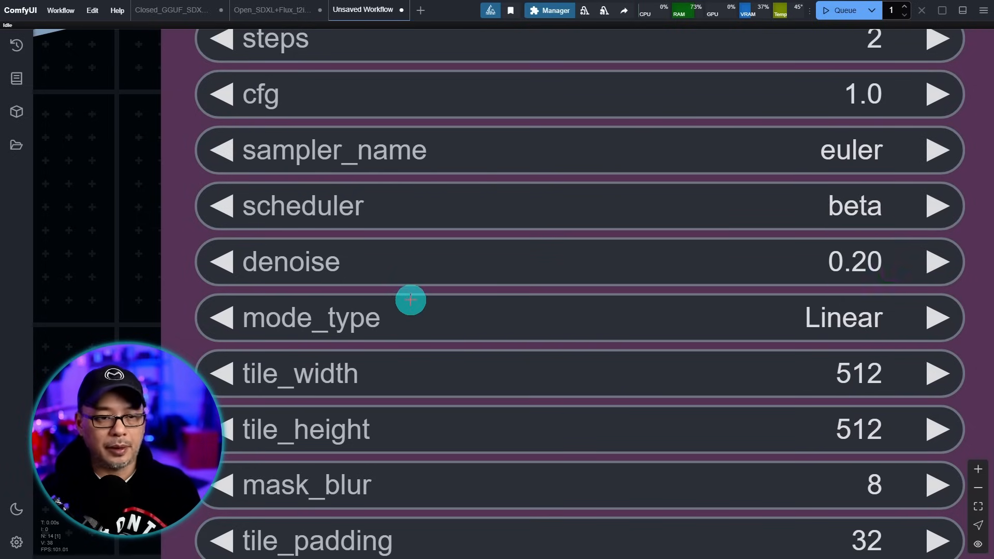
pyautogui.click(856, 264)
pyautogui.write('.3')
pyautogui.press('Return')
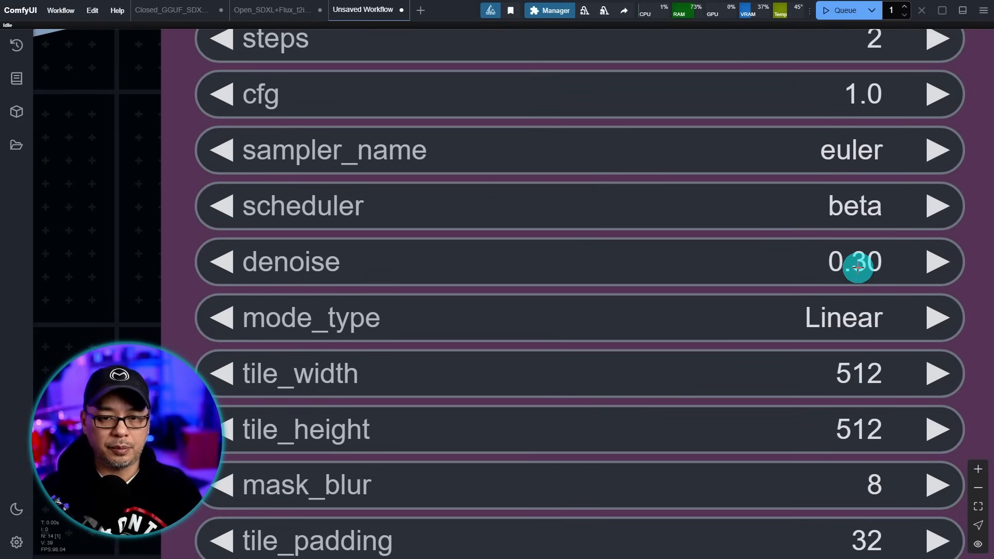
# - Change the Ultimate SD Upscale mode_type to Chess, briefly trying None before settling on Chess
pyautogui.scroll(-3, 301, 318)
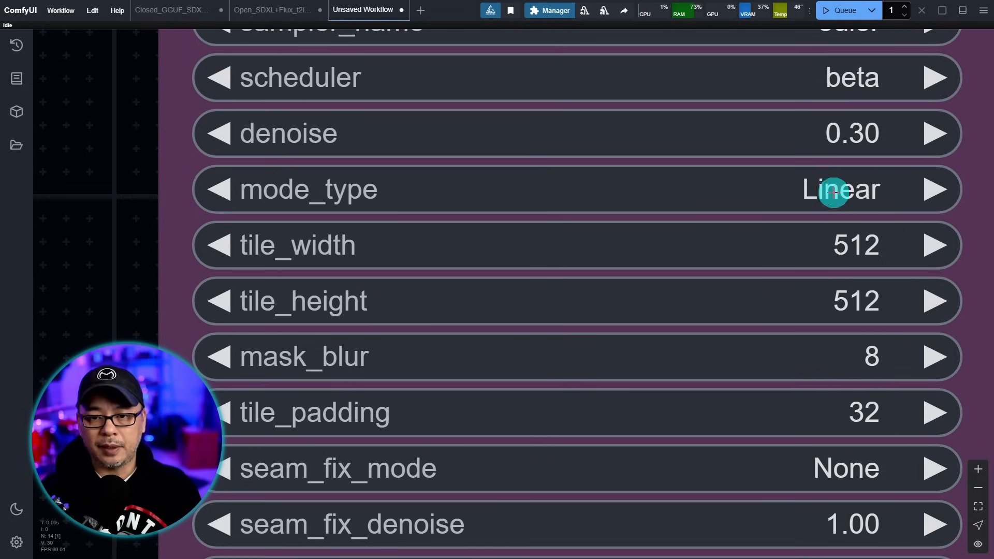
pyautogui.click(849, 191)
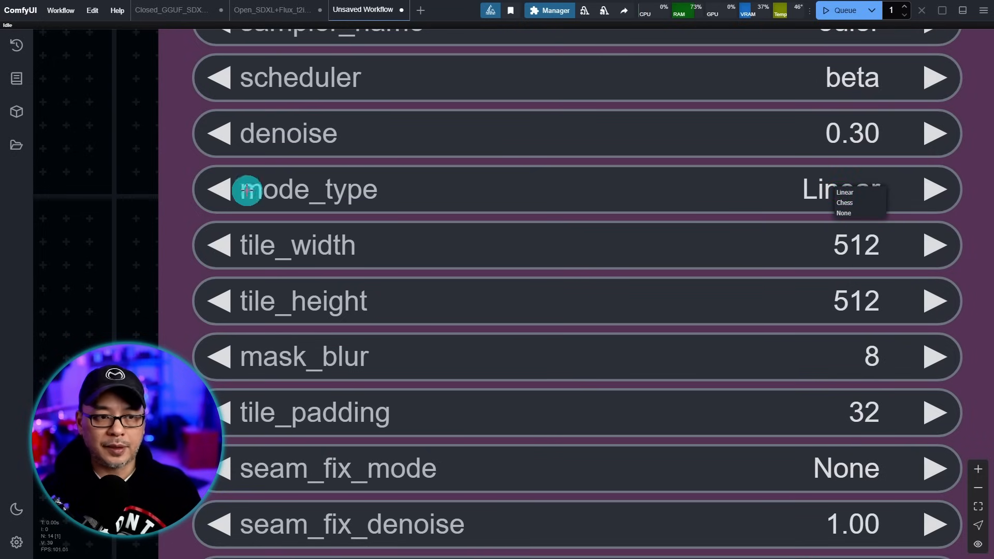
pyautogui.click(123, 190)
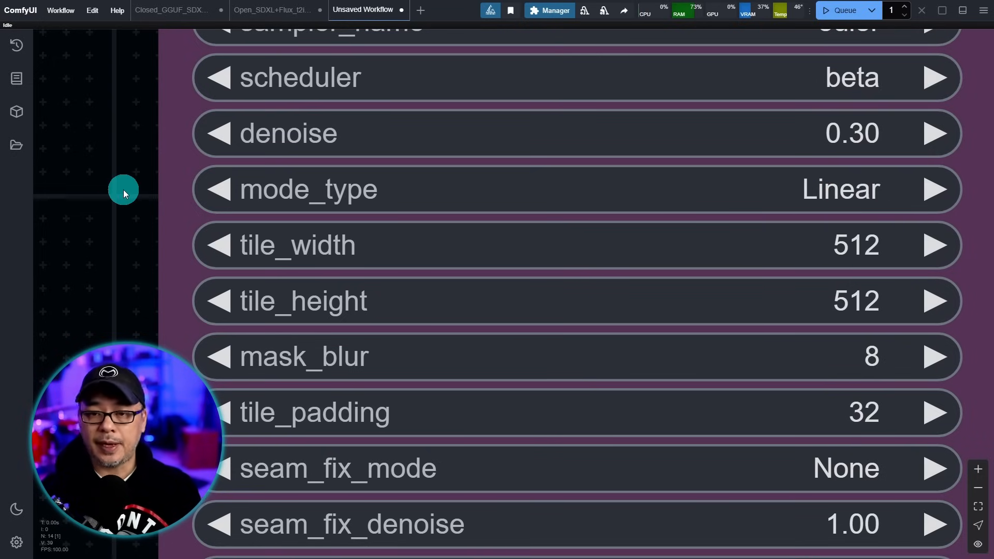
pyautogui.click(789, 197)
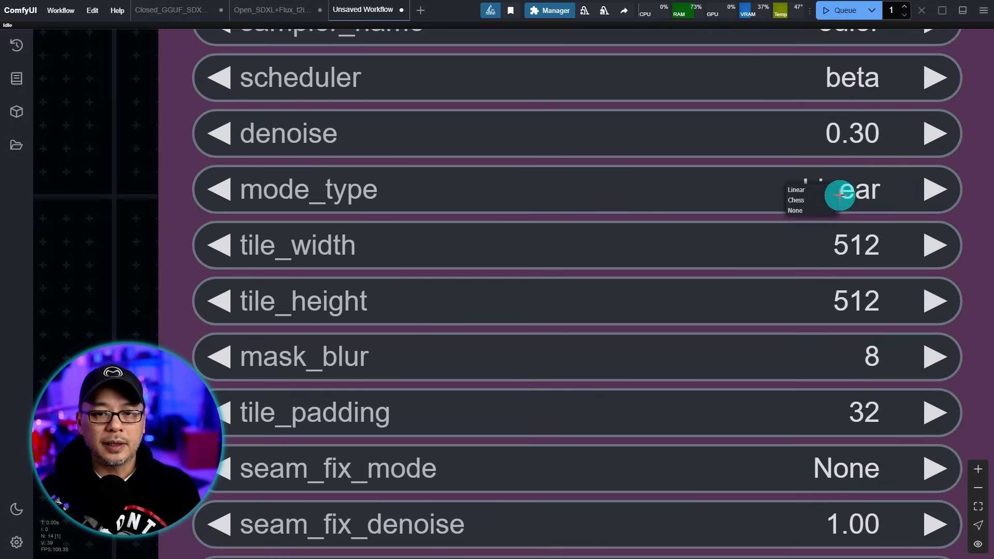
pyautogui.click(813, 207)
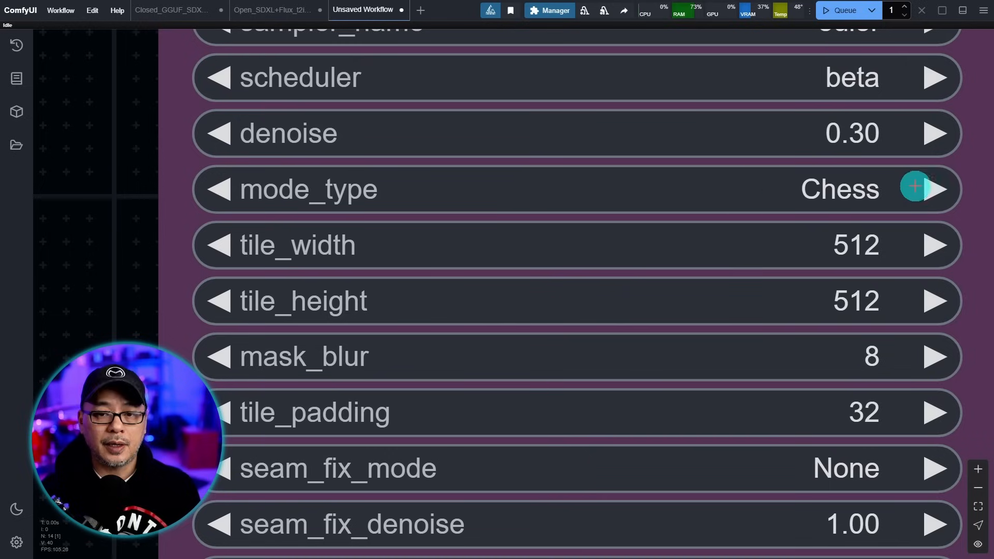
pyautogui.click(769, 192)
pyautogui.click(782, 213)
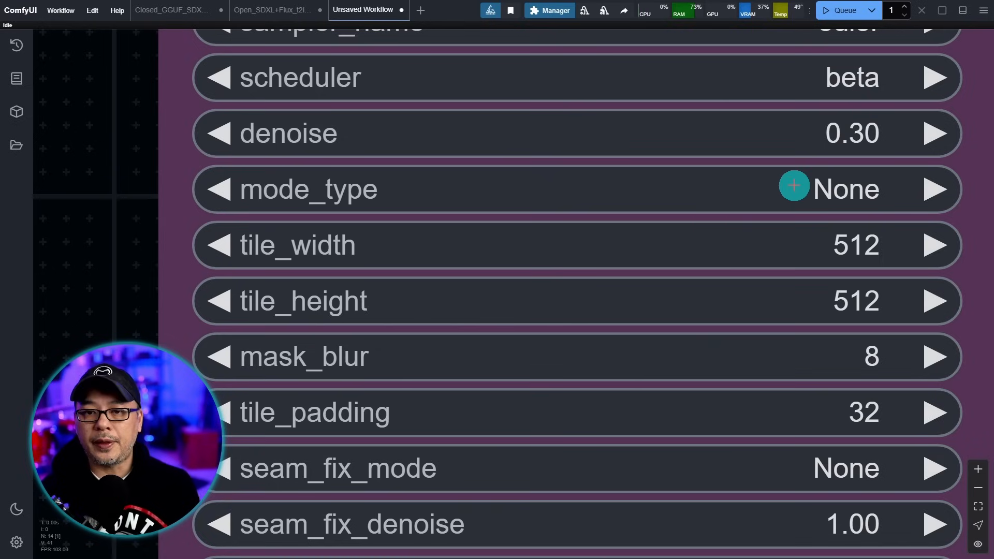
pyautogui.click(750, 191)
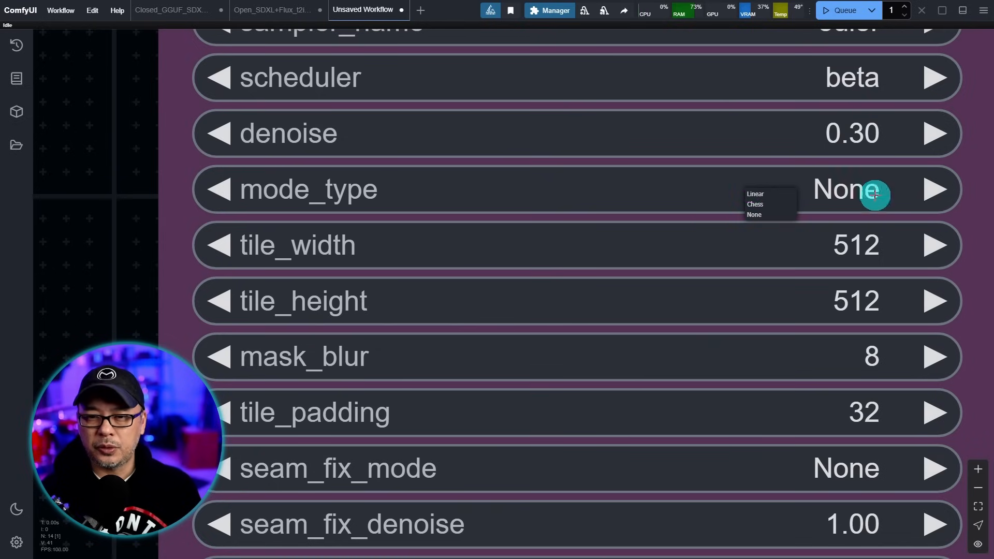
pyautogui.click(840, 191)
pyautogui.click(806, 196)
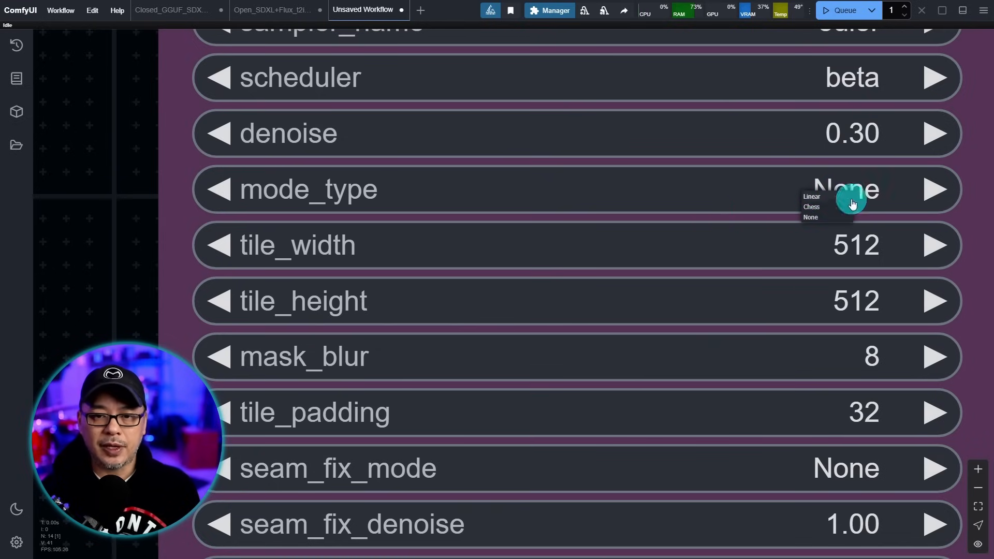
pyautogui.click(812, 207)
pyautogui.scroll(-2, 748, 207)
# - Set the upscaler's tile_width and tile_height to 1024 each
pyautogui.click(858, 177)
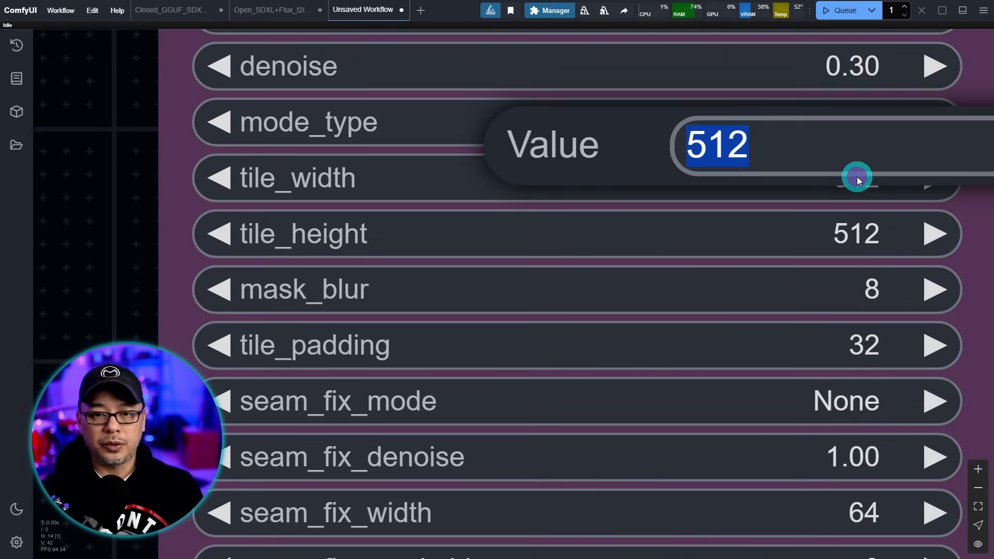
pyautogui.write('1024')
pyautogui.press('Return')
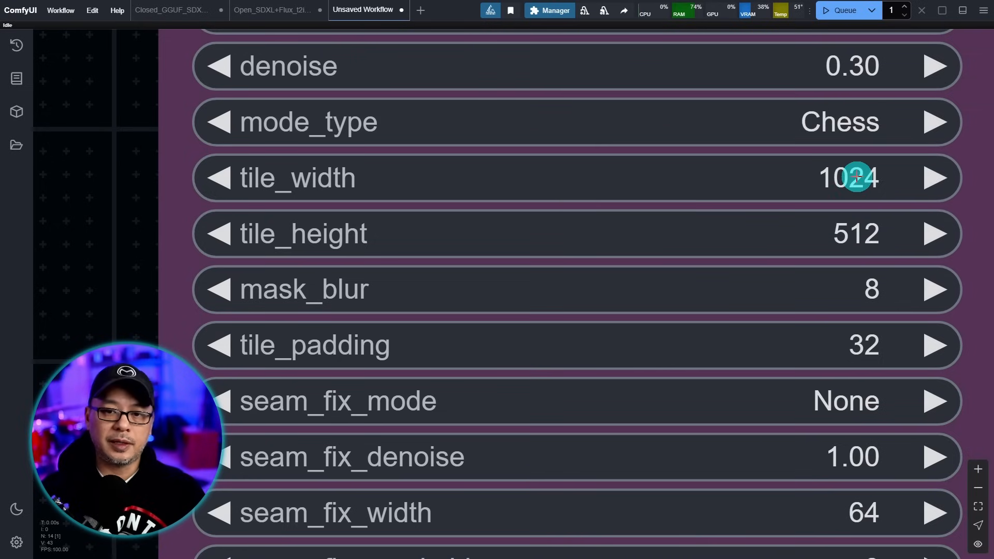
pyautogui.click(860, 229)
pyautogui.write('1024')
pyautogui.press('Return')
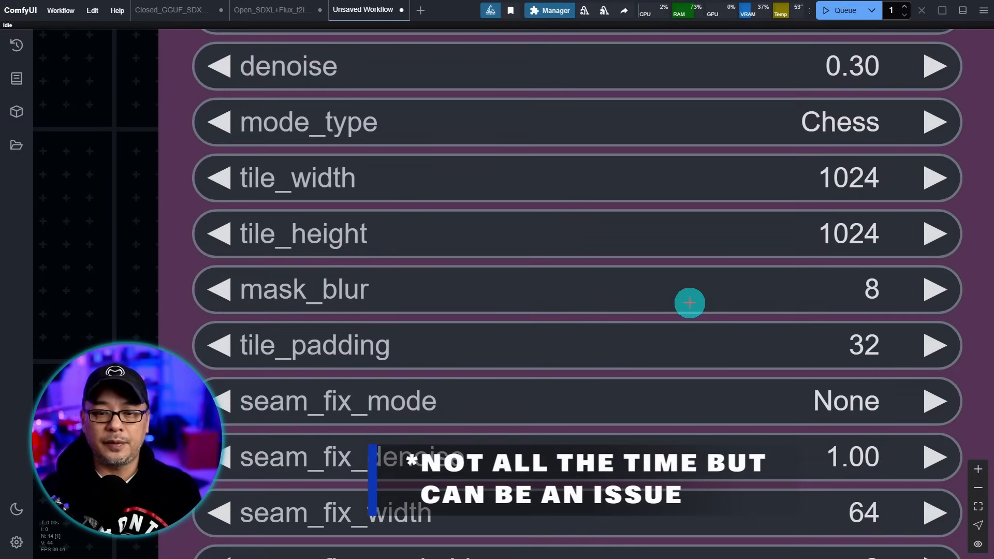
# - Resize the tiles to 1664 wide (832*2) by 2304 tall (1152*2)
pyautogui.scroll(-2, 350, 285)
pyautogui.moveTo(138, 406); pyautogui.dragTo(215, 200)
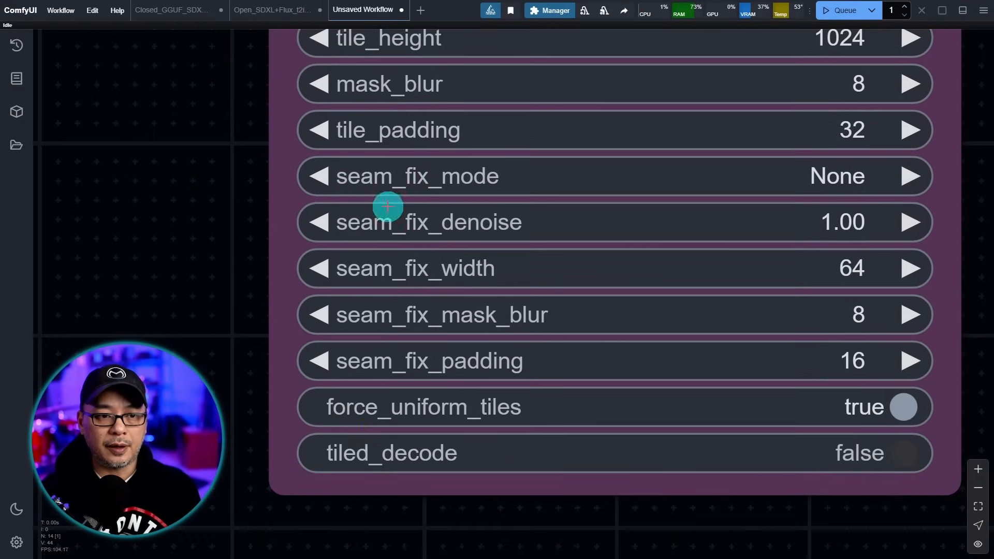
pyautogui.scroll(4, 379, 206)
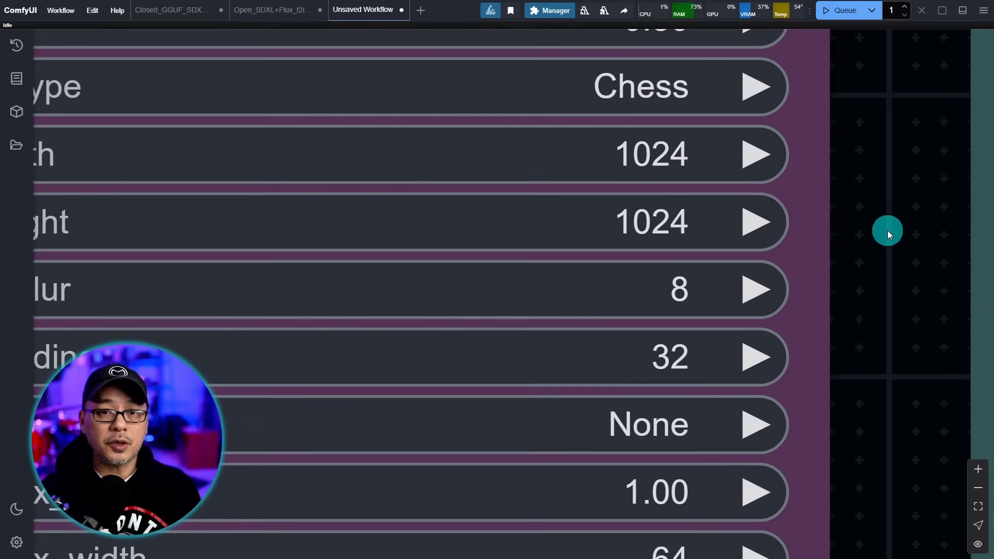
pyautogui.moveTo(900, 190); pyautogui.dragTo(932, 231)
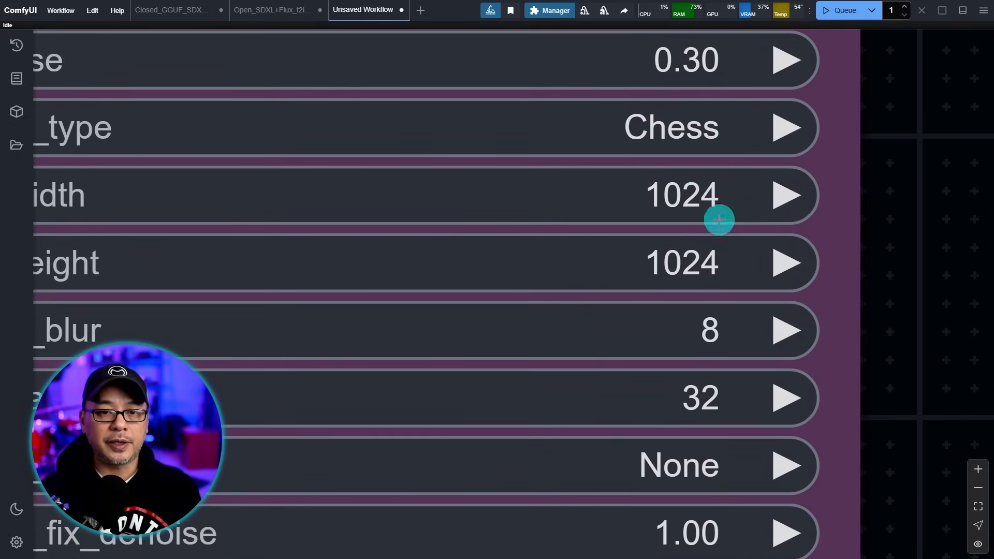
pyautogui.click(674, 195)
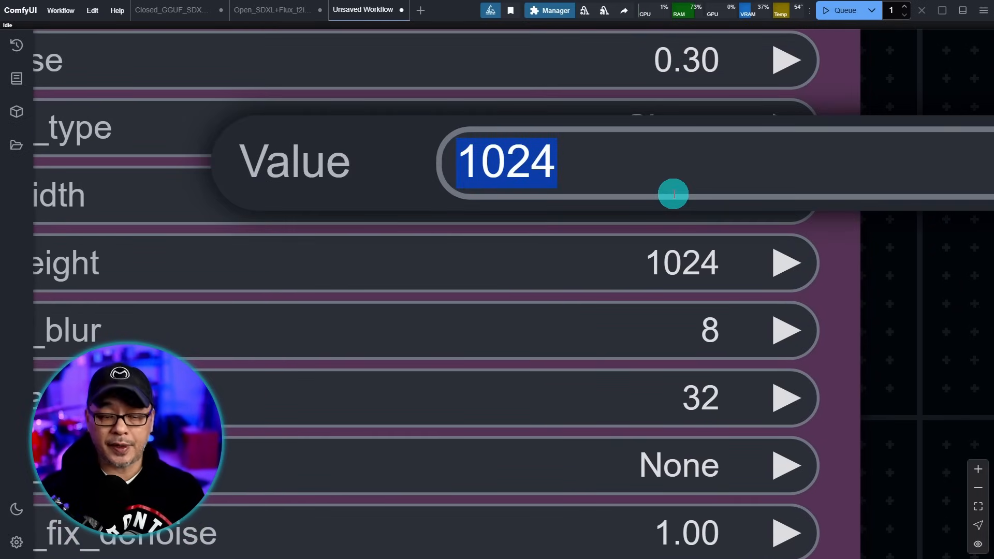
pyautogui.write('832*2')
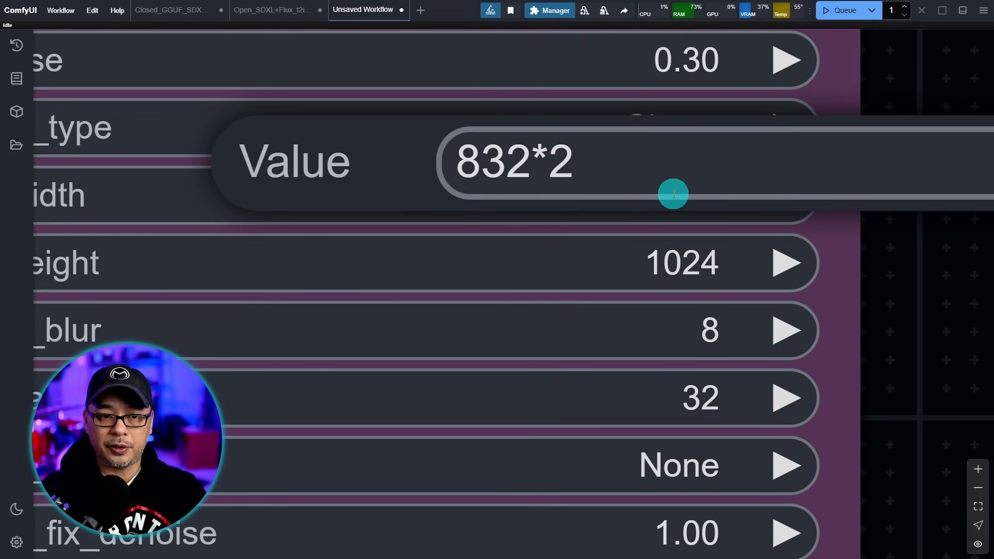
pyautogui.press('Return')
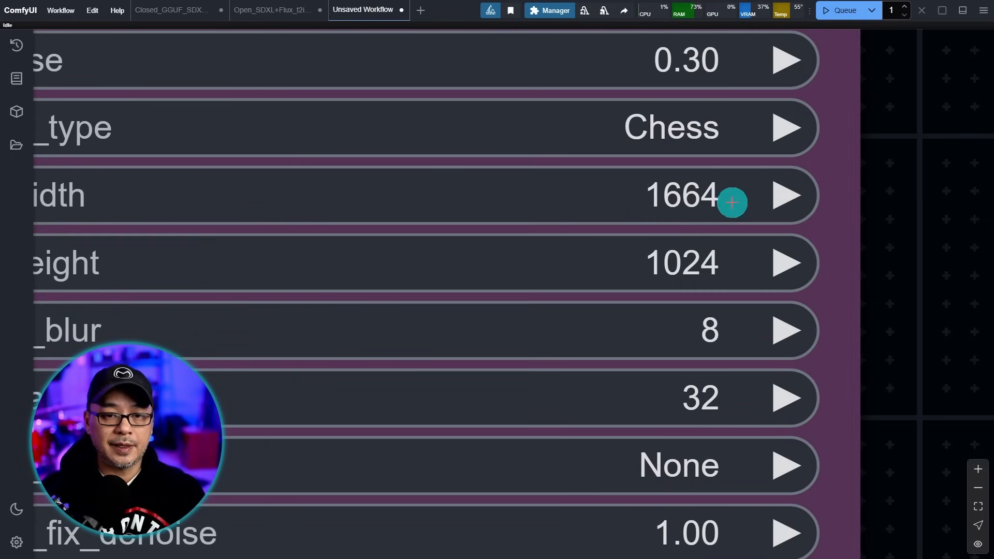
pyautogui.scroll(2, 712, 209)
pyautogui.click(677, 267)
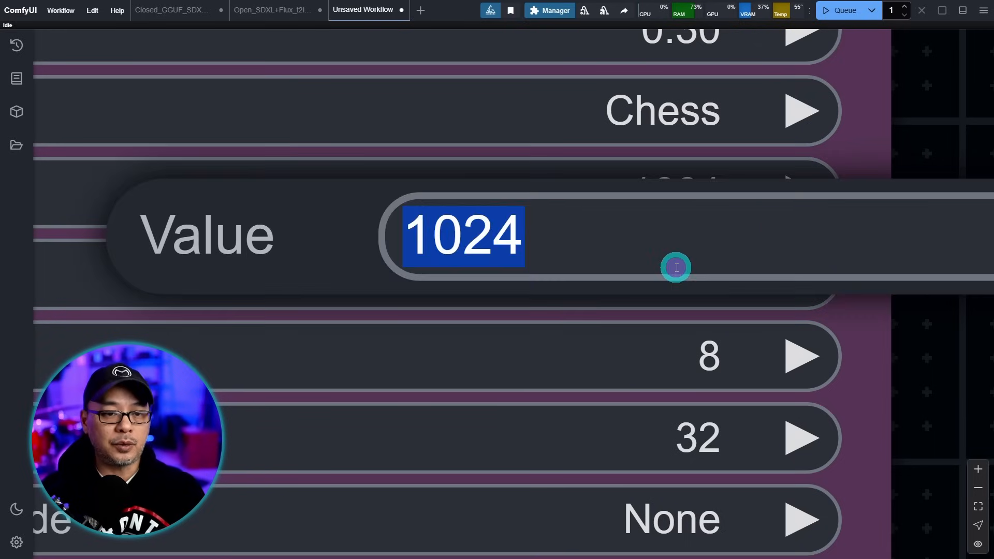
pyautogui.write('115')
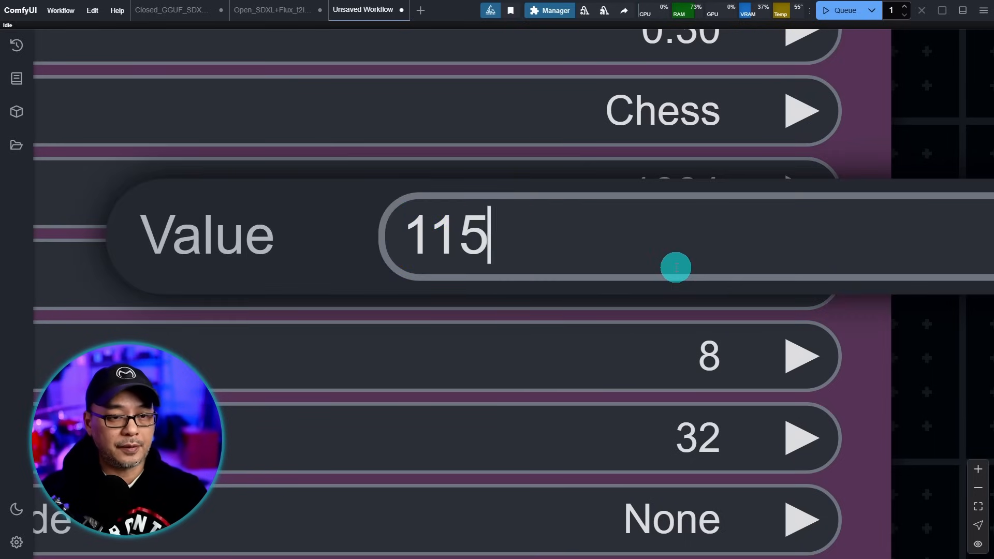
pyautogui.write('2*2')
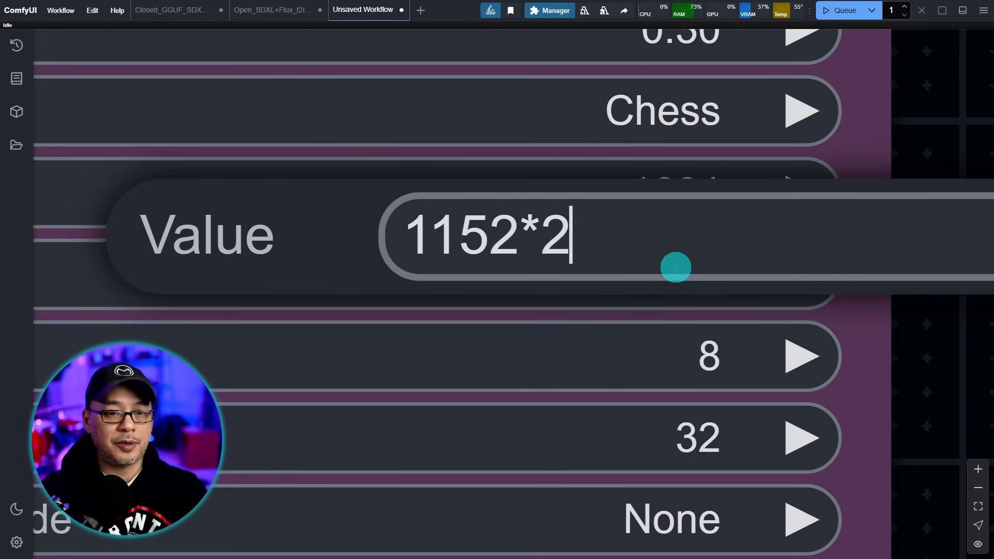
pyautogui.press('Return')
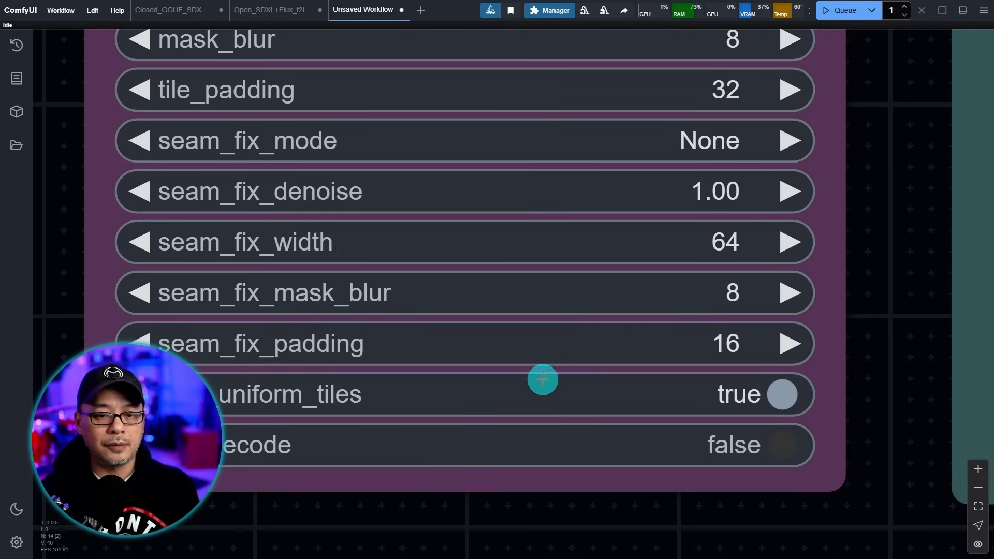
# - Turn tiled_decode on for the Ultimate SD Upscale node
pyautogui.moveTo(724, 517); pyautogui.dragTo(722, 378)
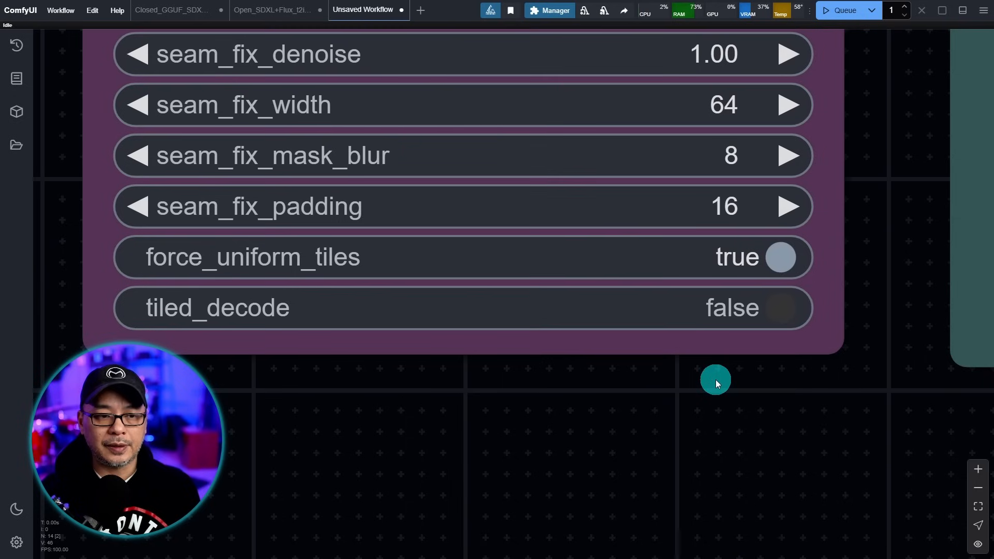
pyautogui.scroll(1, 715, 382)
pyautogui.moveTo(637, 388); pyautogui.dragTo(700, 405)
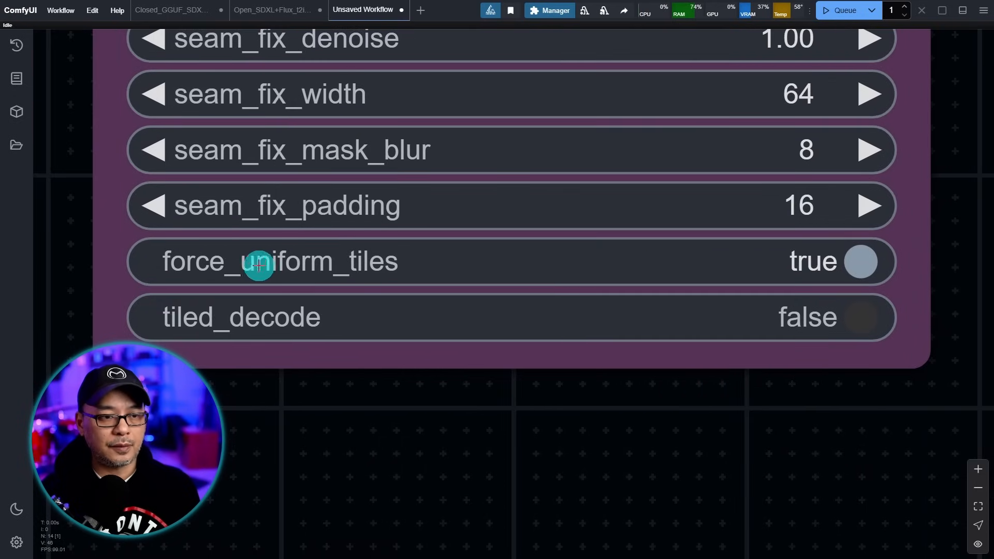
pyautogui.click(233, 321)
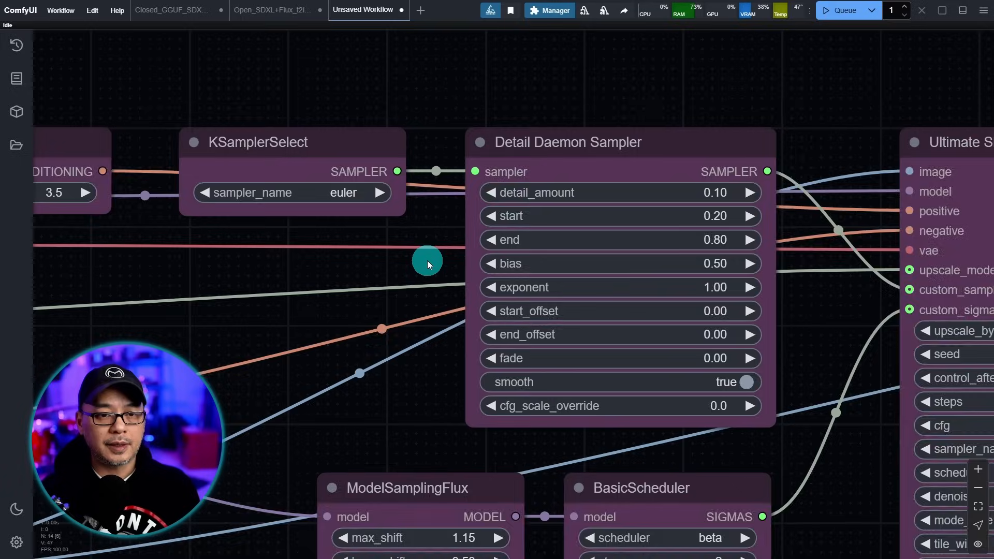
# - Pan to the Detail Daemon Sampler showing detail_amount 0.10, start 0.20, end 0.80
pyautogui.scroll(3, 426, 261)
pyautogui.moveTo(427, 251); pyautogui.dragTo(397, 263)
pyautogui.scroll(1, 456, 277)
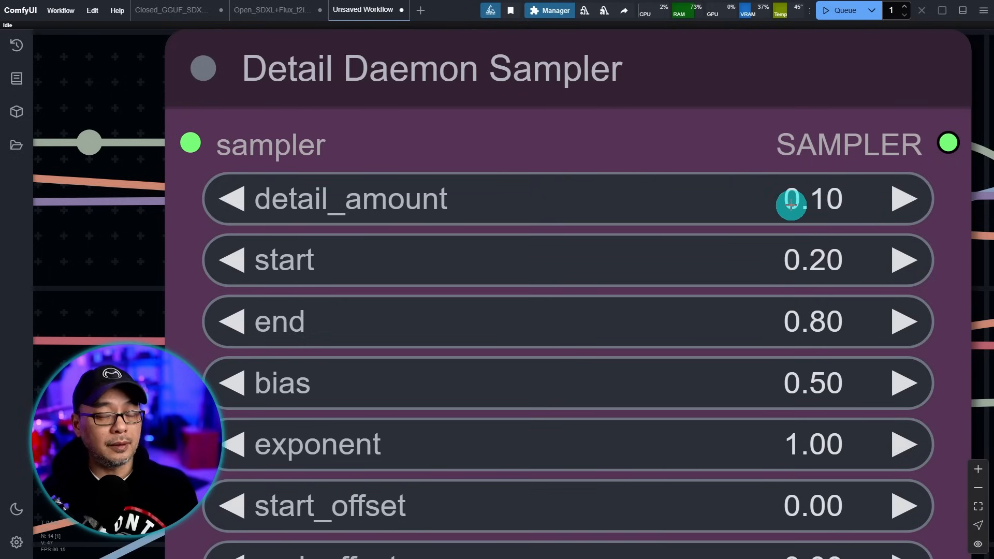
pyautogui.moveTo(791, 204); pyautogui.dragTo(817, 189)
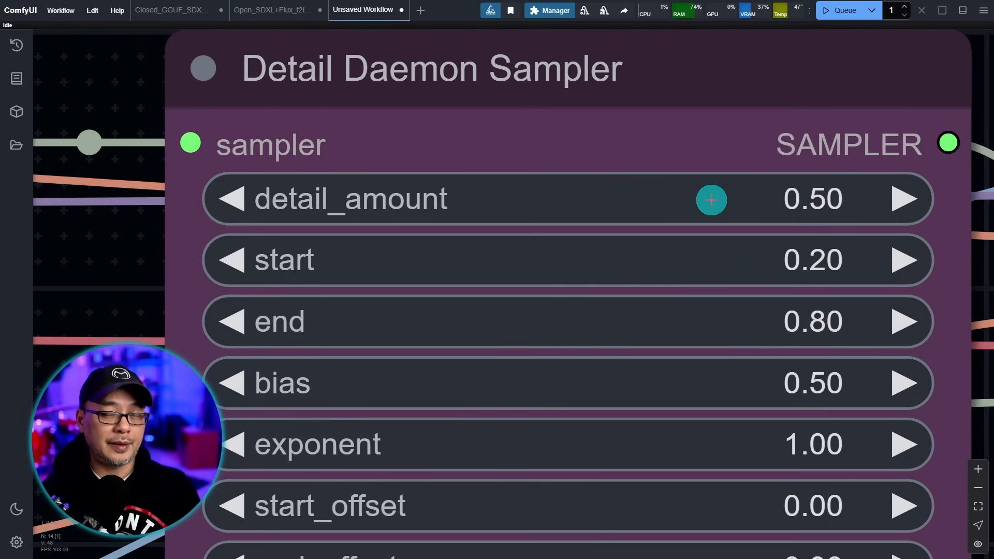
pyautogui.click(832, 195)
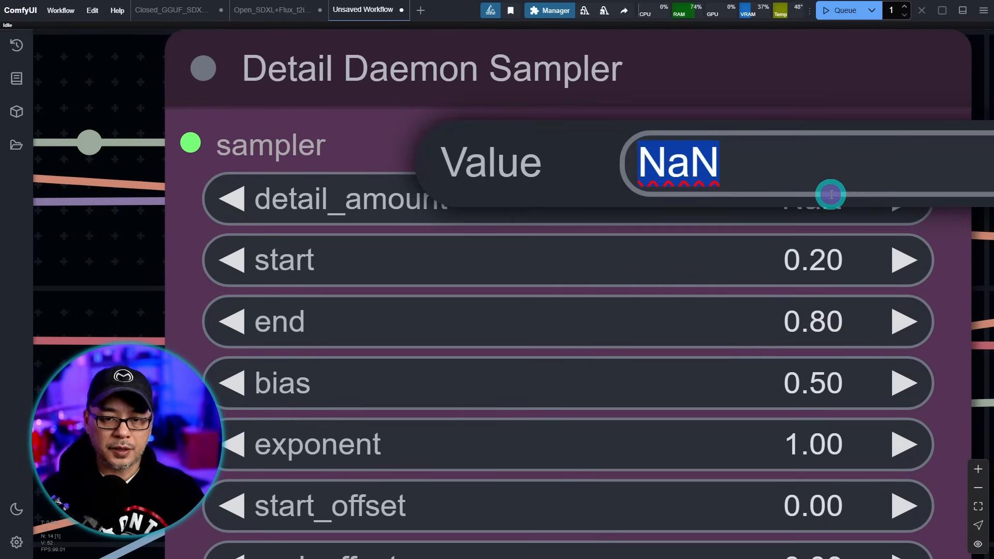
pyautogui.write('.2')
pyautogui.press('Return')
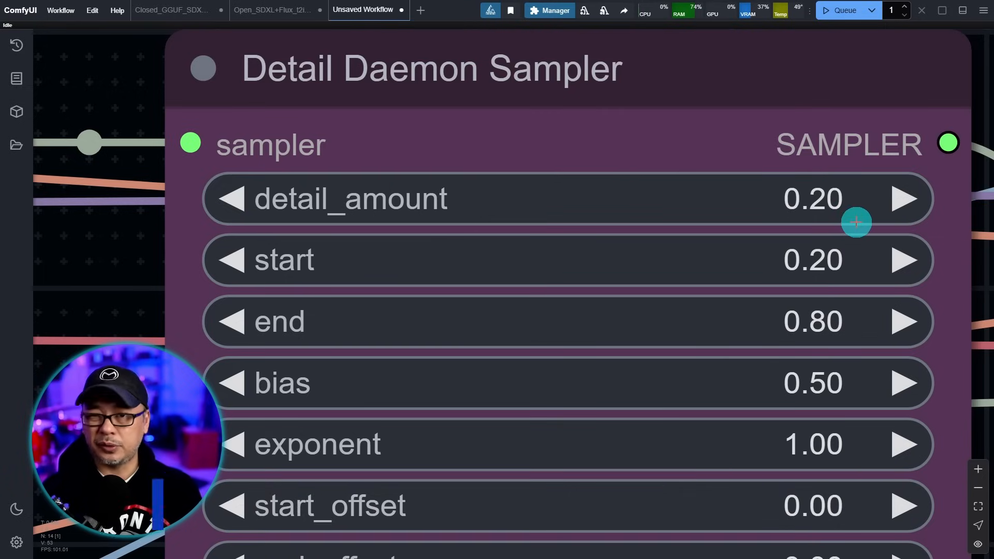
pyautogui.moveTo(856, 222); pyautogui.dragTo(848, 154)
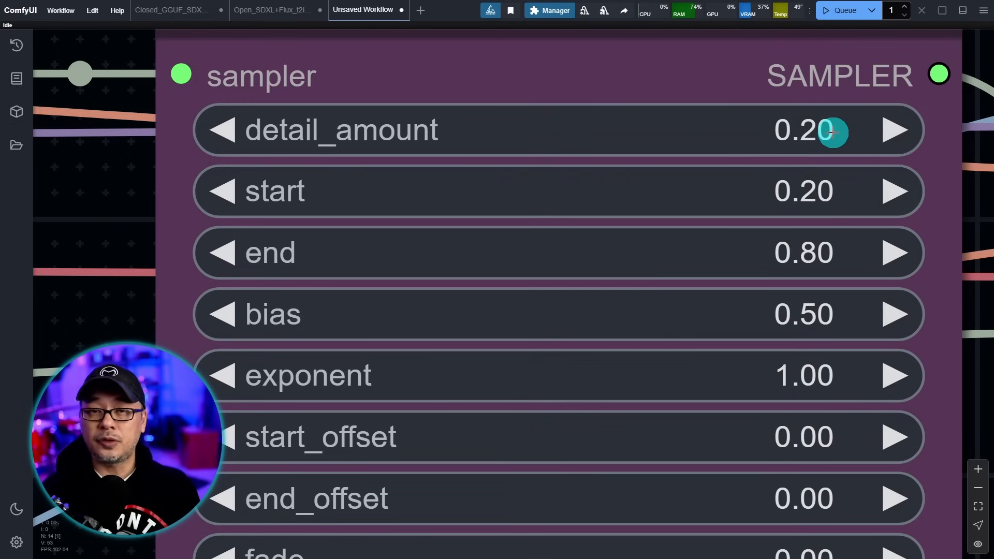
pyautogui.click(850, 135)
pyautogui.write('-0.5')
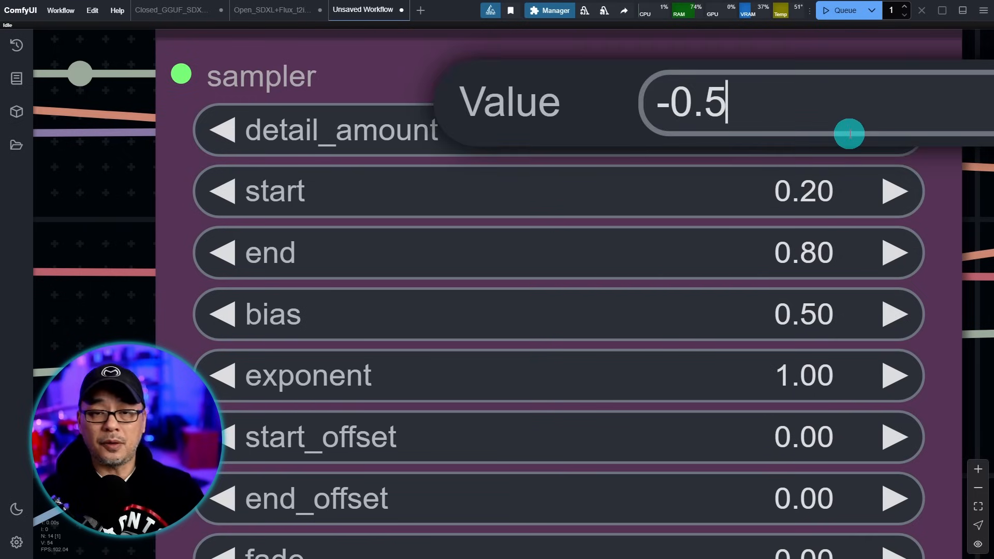
pyautogui.press('Return')
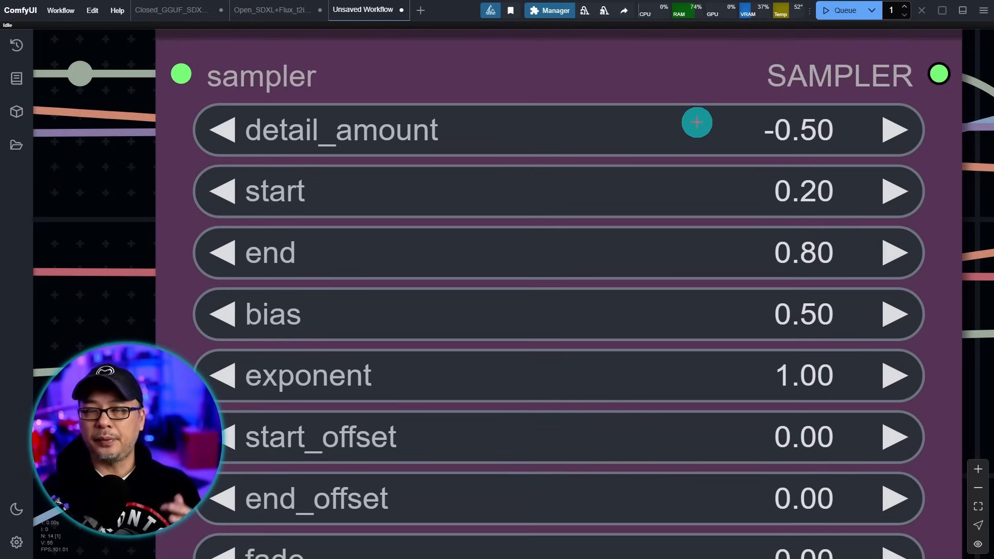
pyautogui.click(837, 133)
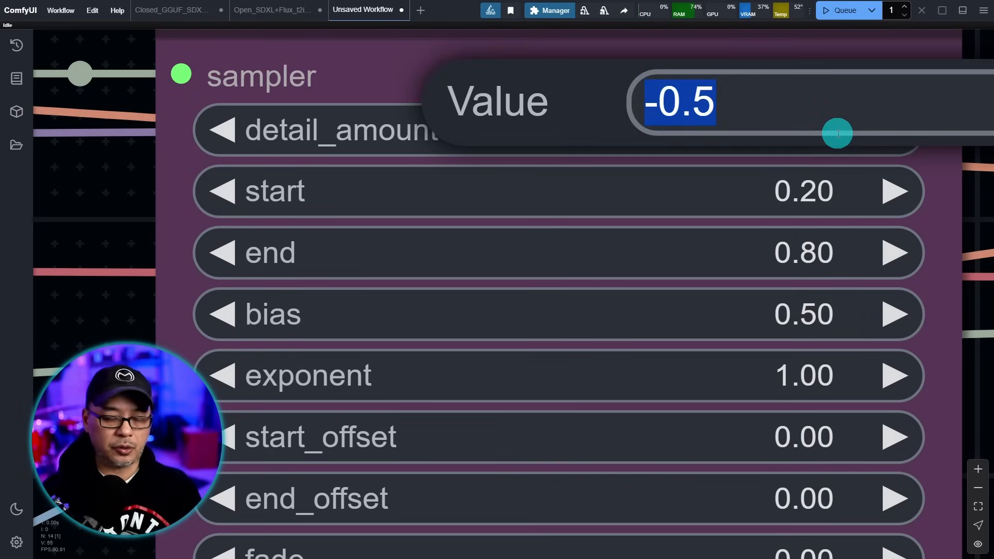
pyautogui.write('.')
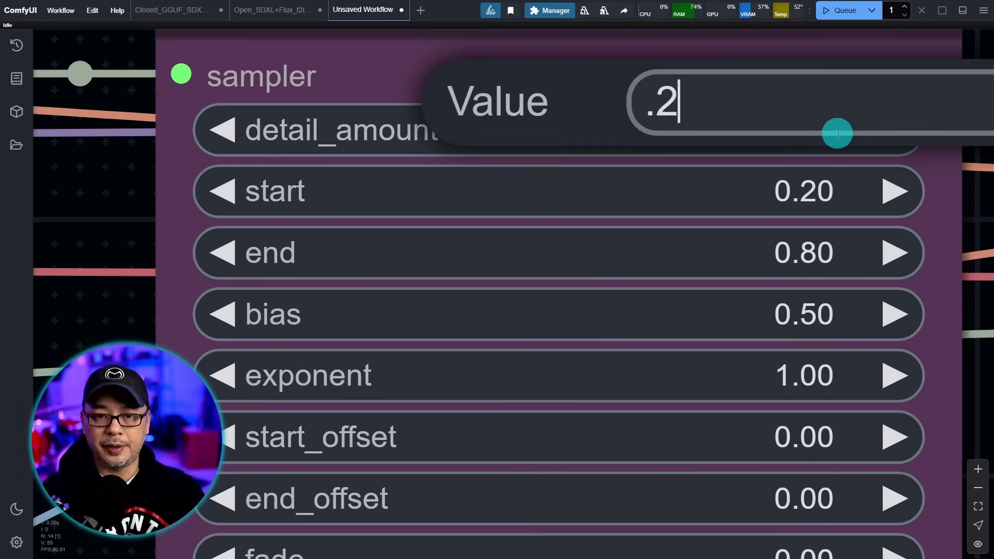
pyautogui.write('2')
pyautogui.press('Return')
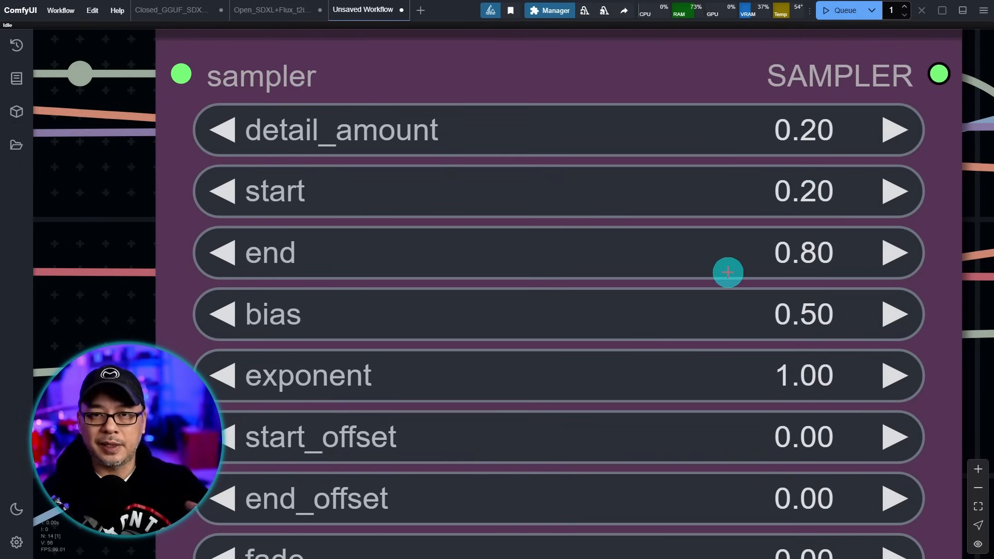
pyautogui.click(718, 169)
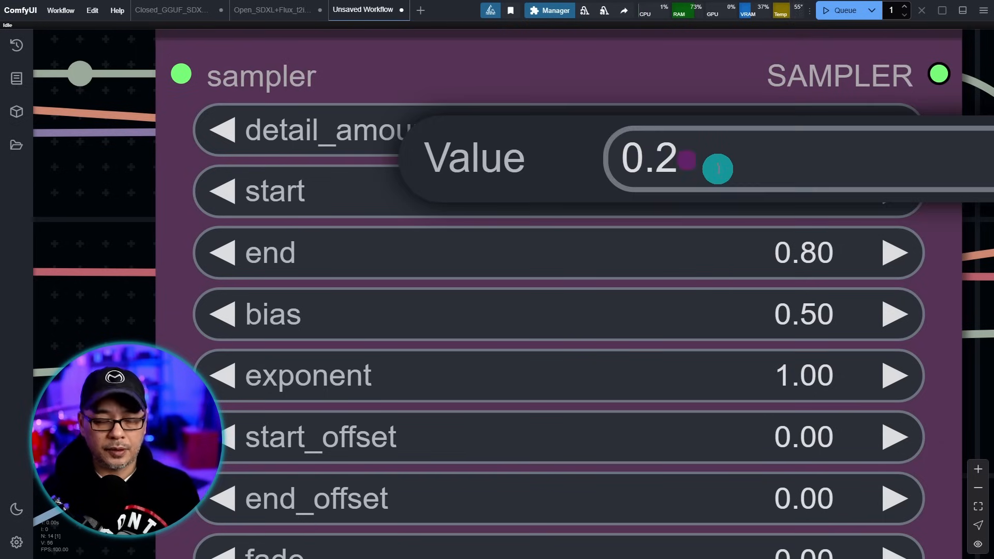
pyautogui.write('0.1')
pyautogui.press('Return')
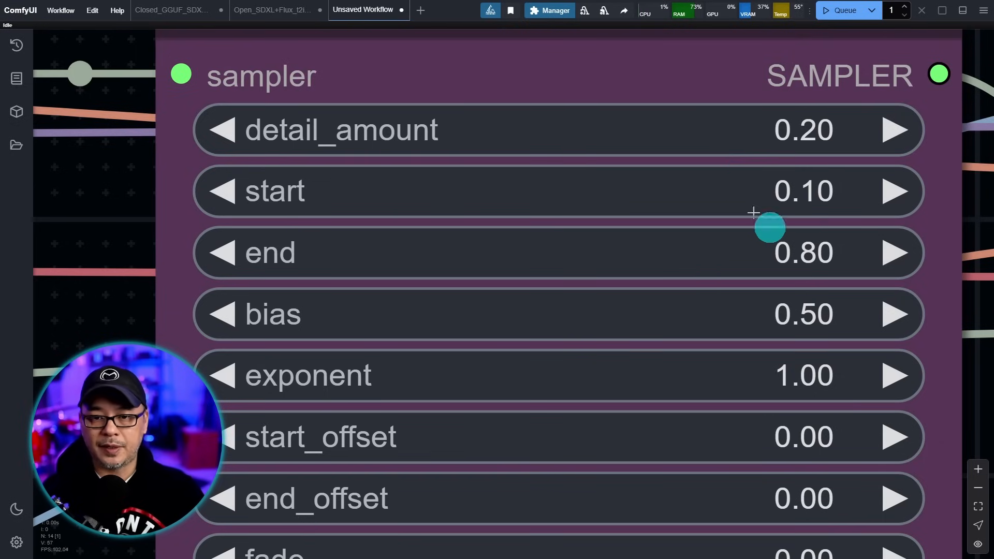
pyautogui.click(822, 247)
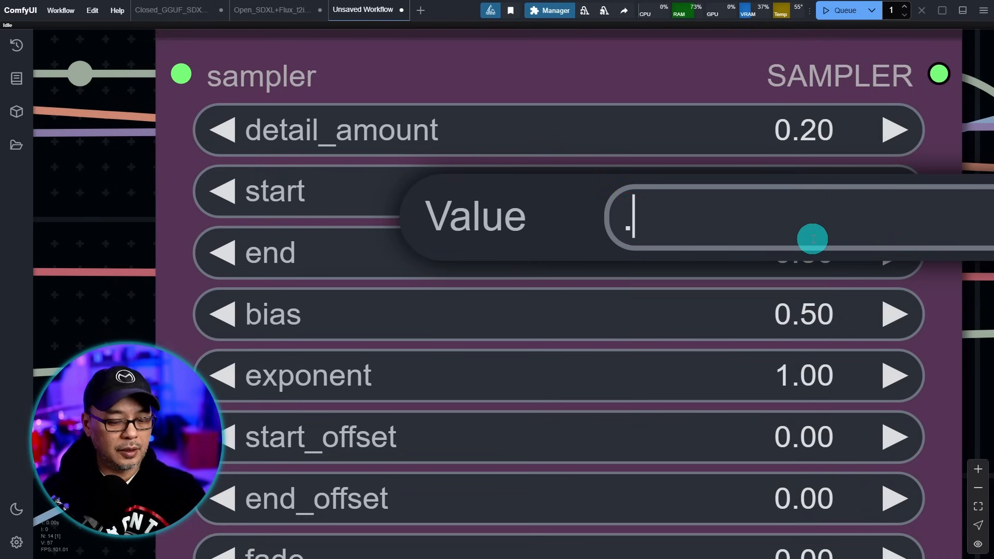
pyautogui.write('0.9')
pyautogui.press('Return')
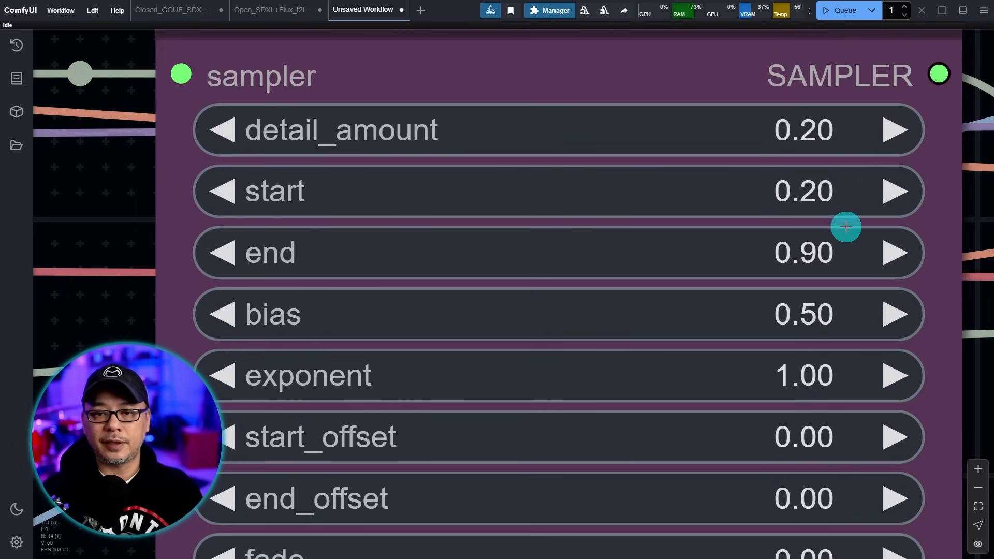
pyautogui.click(849, 253)
pyautogui.write('.8')
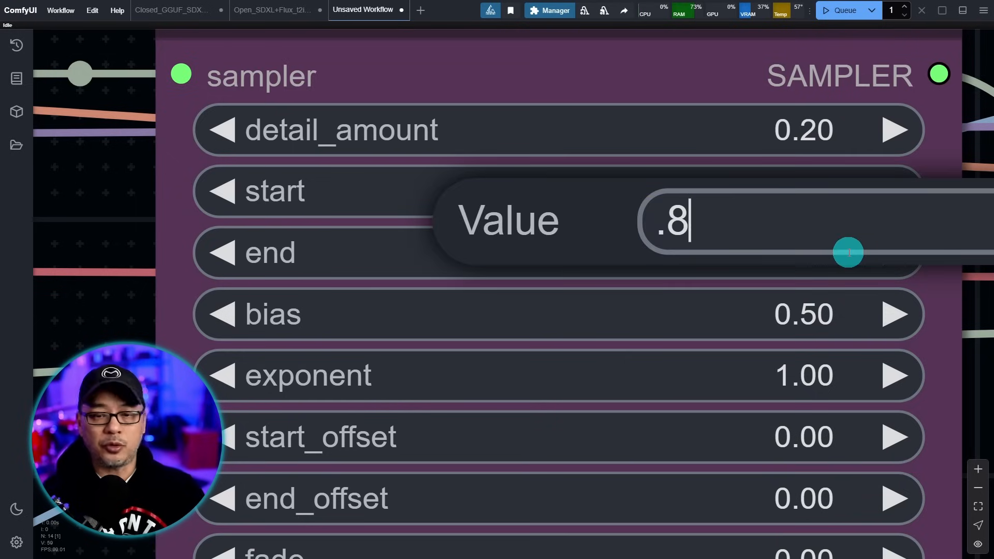
pyautogui.press('Return')
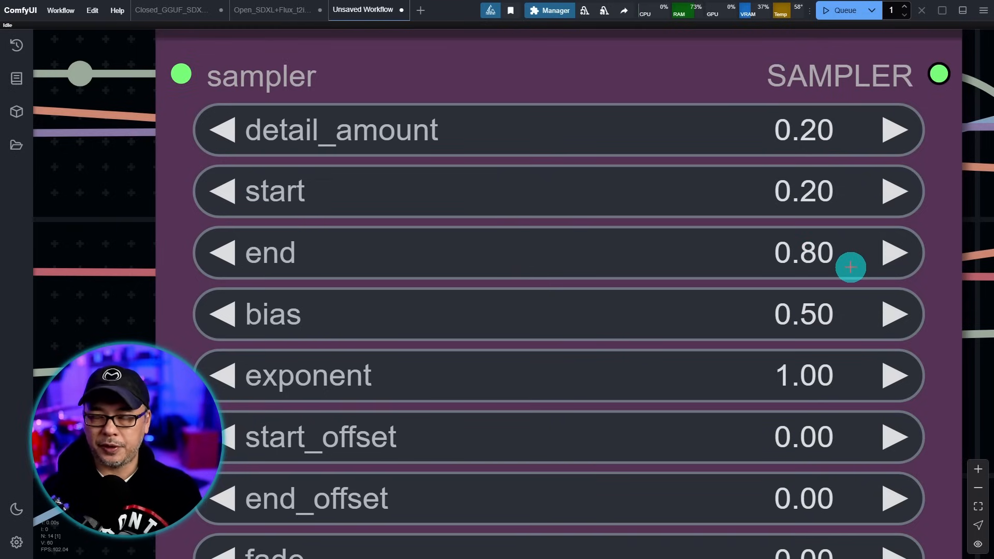
pyautogui.scroll(-2, 367, 277)
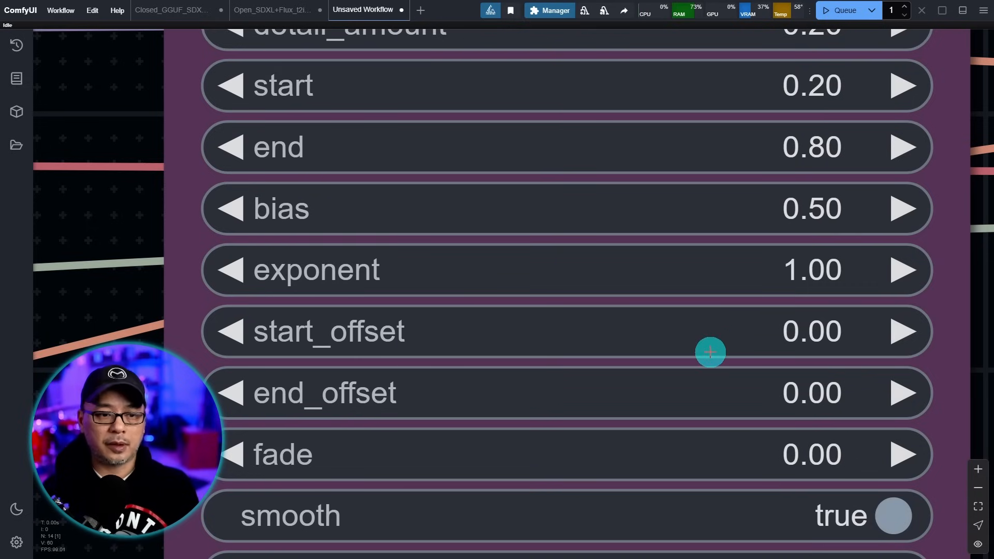
pyautogui.scroll(-1, 710, 351)
pyautogui.scroll(-3, 145, 233)
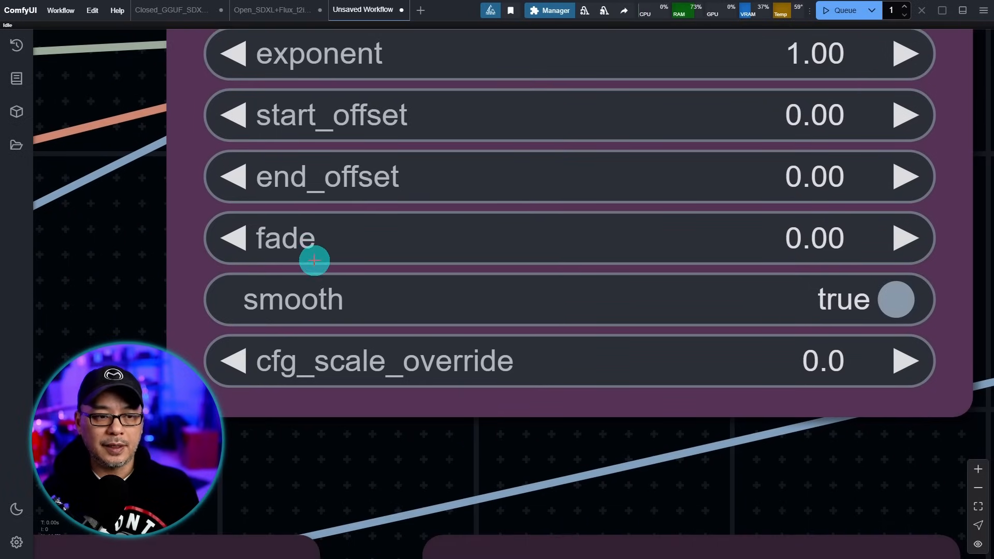
pyautogui.click(896, 300)
pyautogui.click(897, 305)
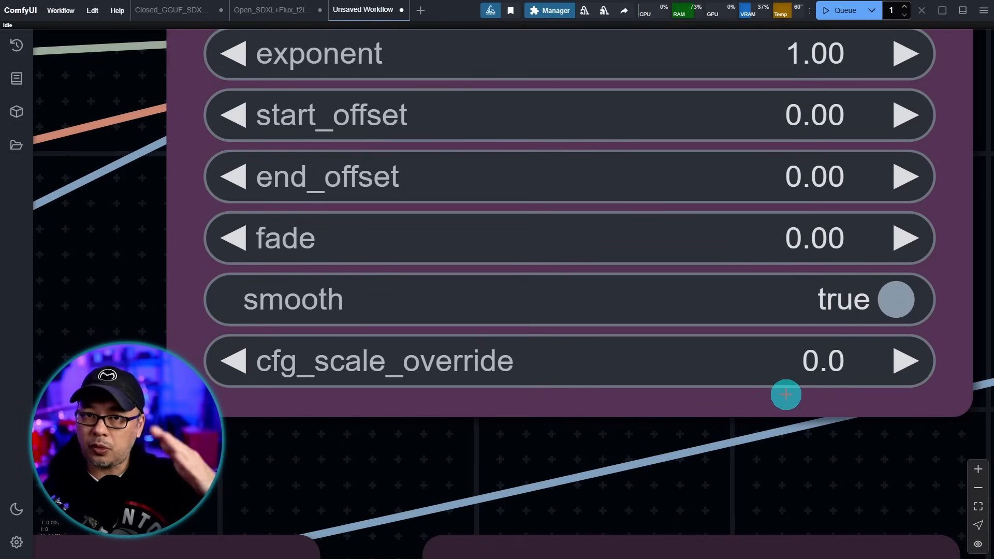
pyautogui.scroll(-15, 786, 394)
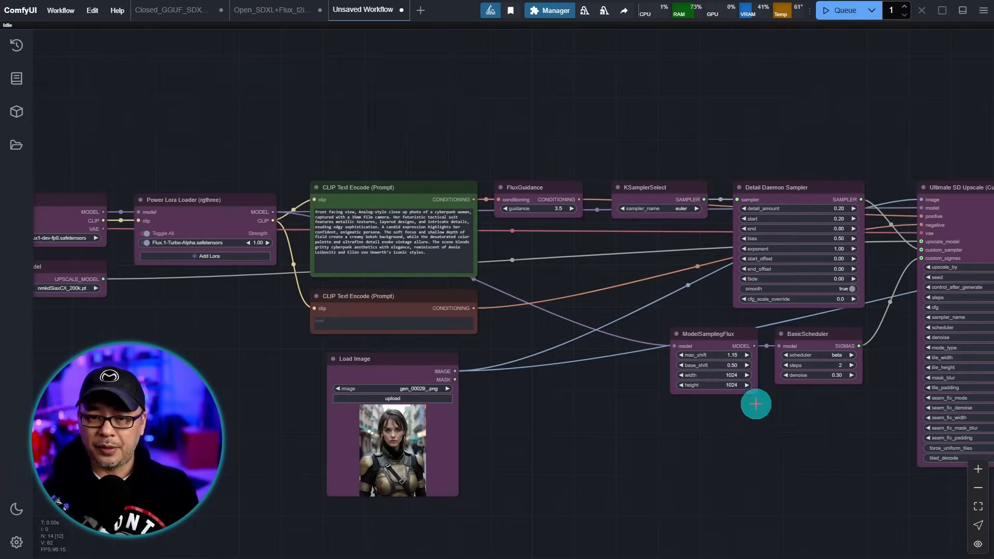
# - Queue the Flux upscale workflow to run
pyautogui.moveTo(771, 445); pyautogui.dragTo(477, 366)
pyautogui.moveTo(824, 460)
pyautogui.mouseDown()
pyautogui.moveTo(641, 461)
pyautogui.moveTo(841, 466)
pyautogui.mouseUp()
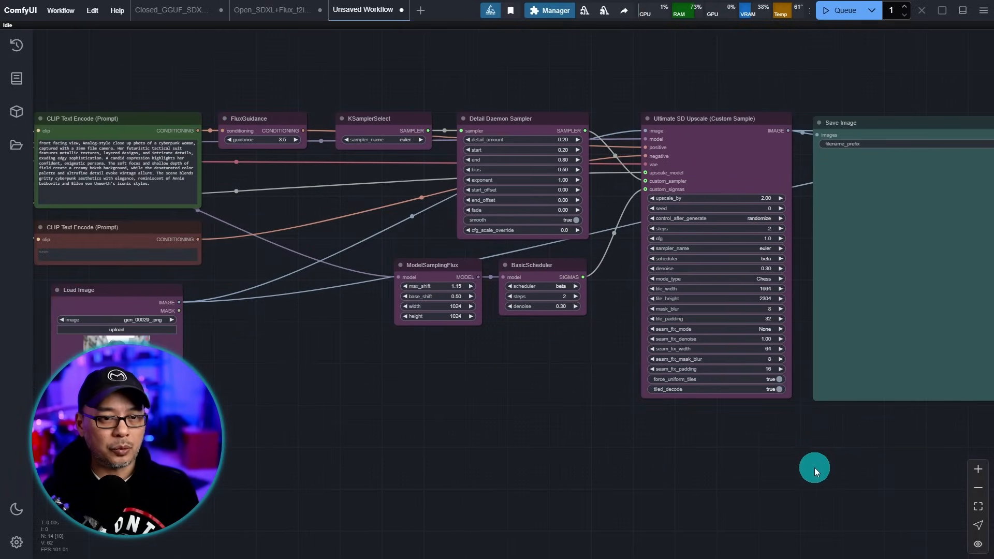
pyautogui.moveTo(221, 72); pyautogui.dragTo(405, 137)
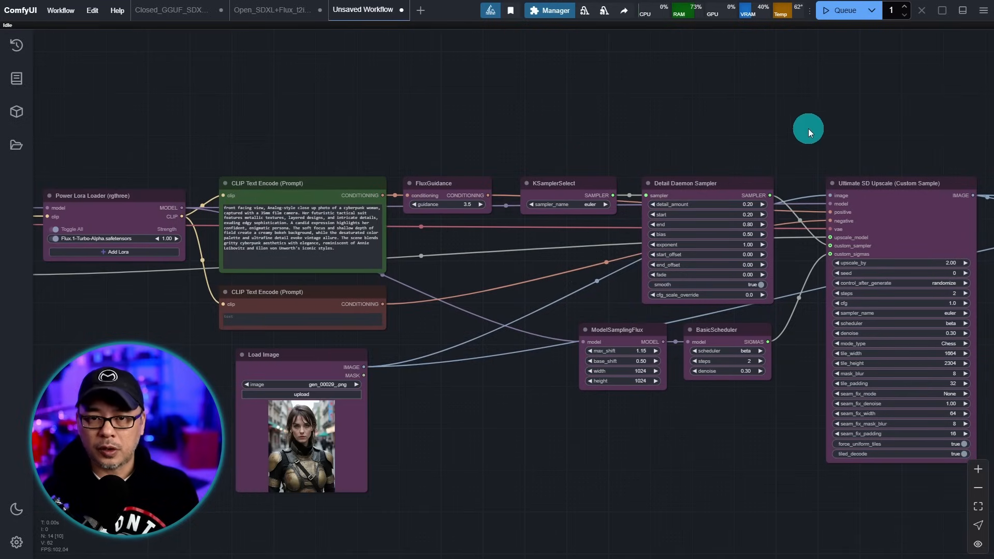
pyautogui.click(839, 15)
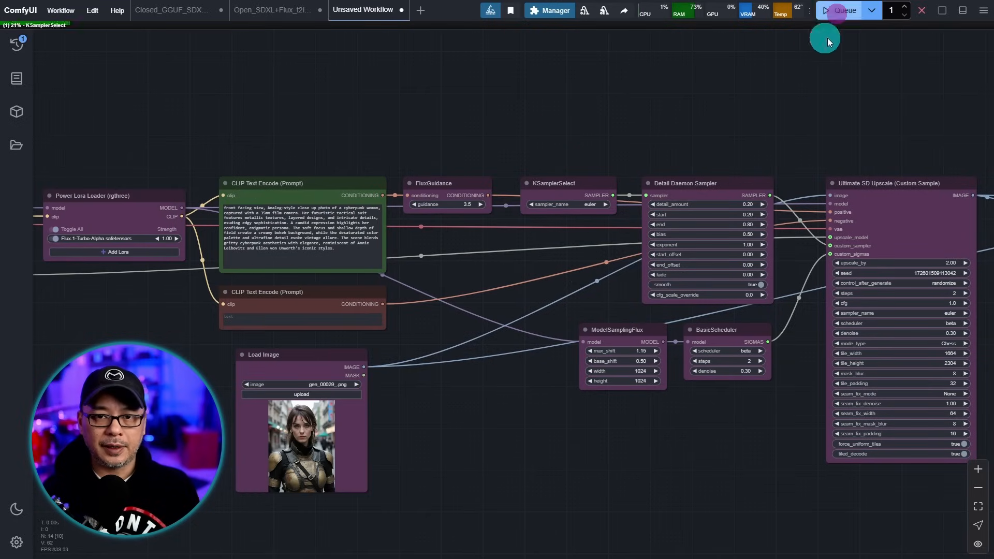
# - Follow the run from the loaders and samplers to the upscale, save and comparer nodes
pyautogui.moveTo(434, 129); pyautogui.dragTo(732, 85)
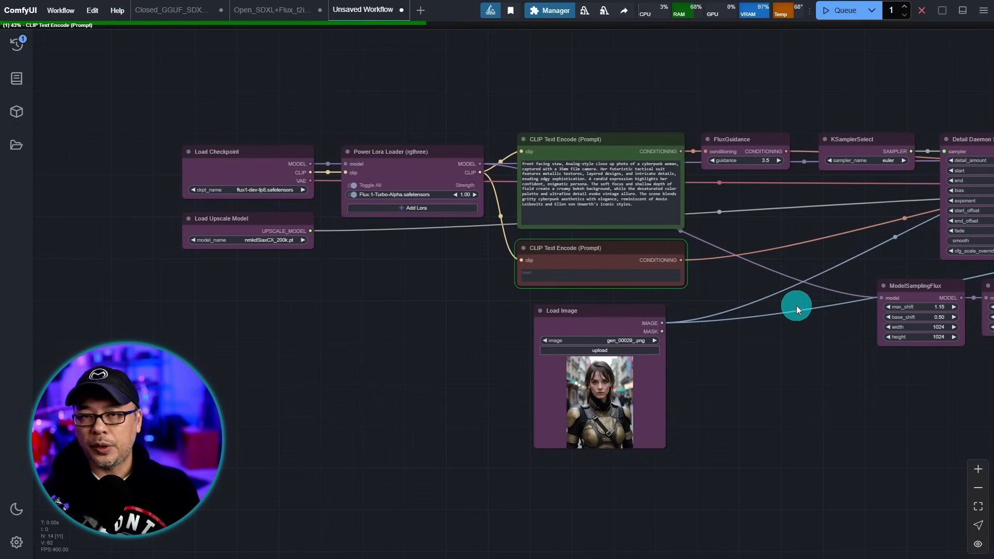
pyautogui.moveTo(807, 324); pyautogui.dragTo(732, 322)
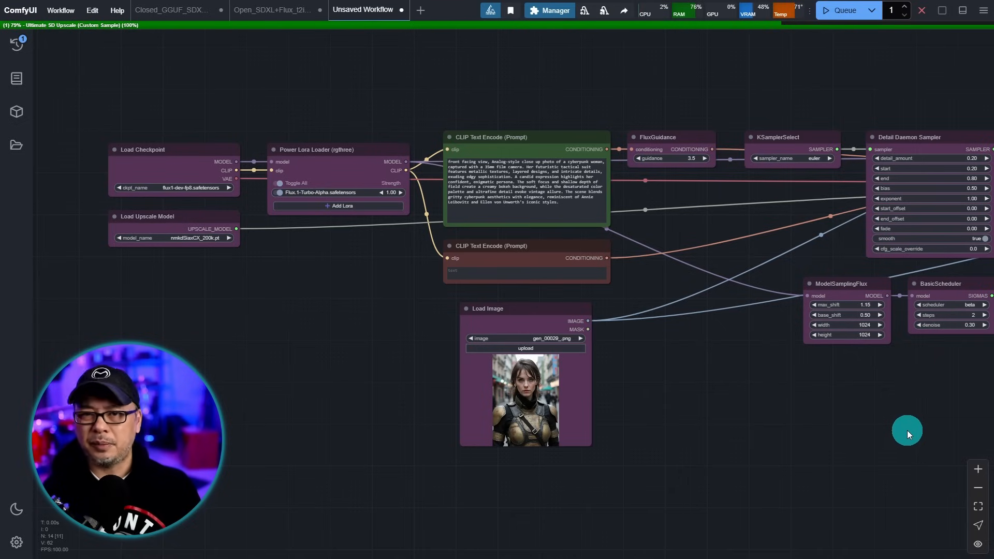
pyautogui.moveTo(914, 427); pyautogui.dragTo(286, 406)
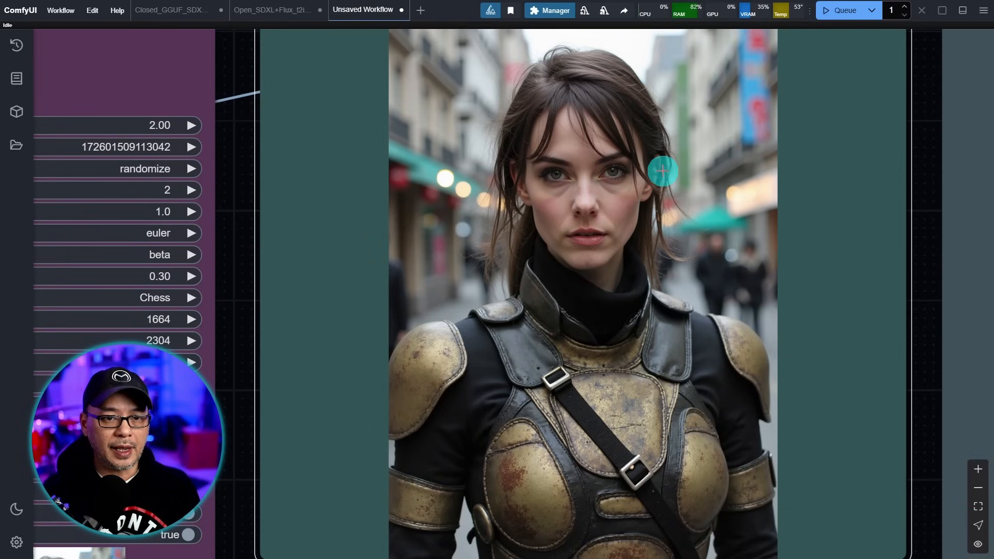
# - Zoom the Image Comparer in on the armored woman's face to compare original and upscaled portraits
pyautogui.moveTo(939, 191); pyautogui.dragTo(292, 184)
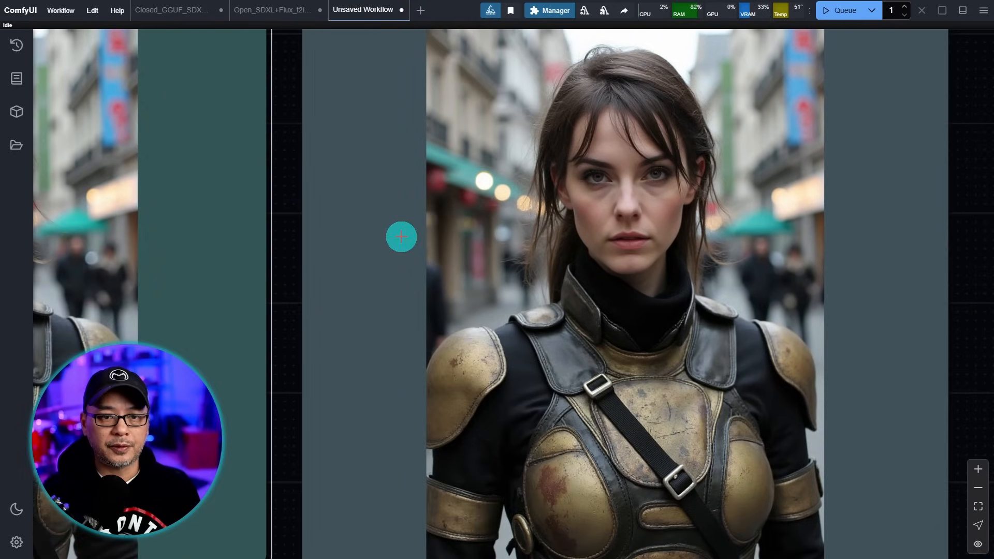
pyautogui.scroll(6, 766, 216)
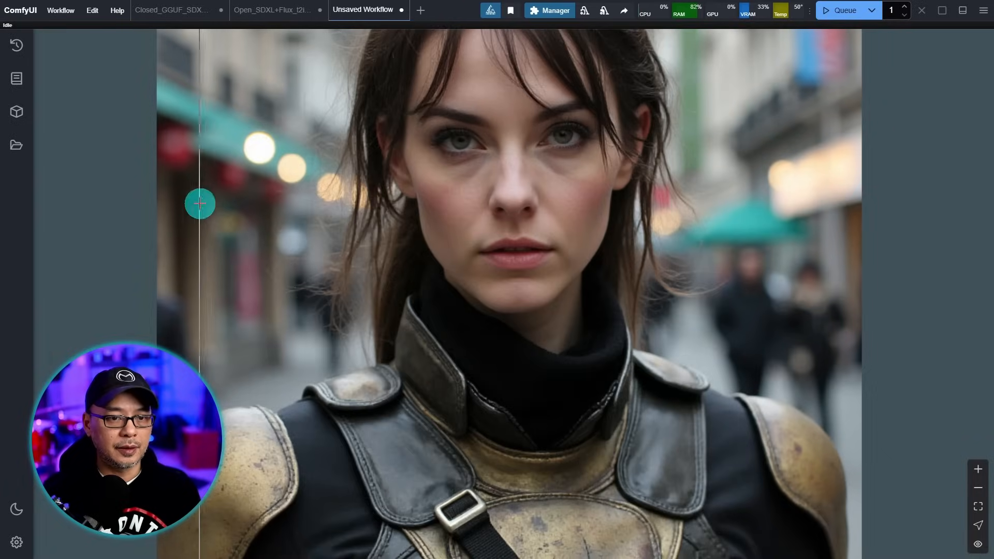
pyautogui.scroll(7, 437, 202)
pyautogui.moveTo(577, 328); pyautogui.dragTo(437, 271)
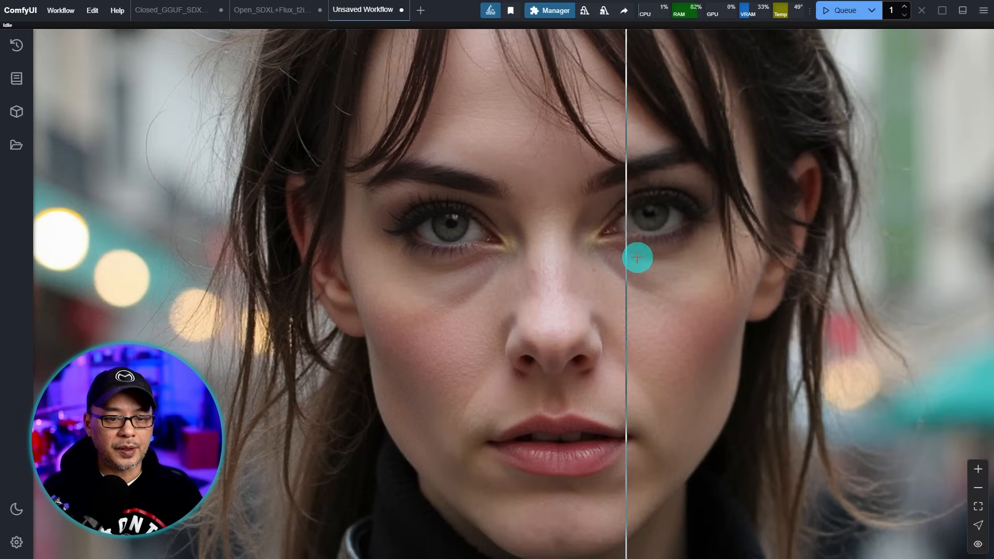
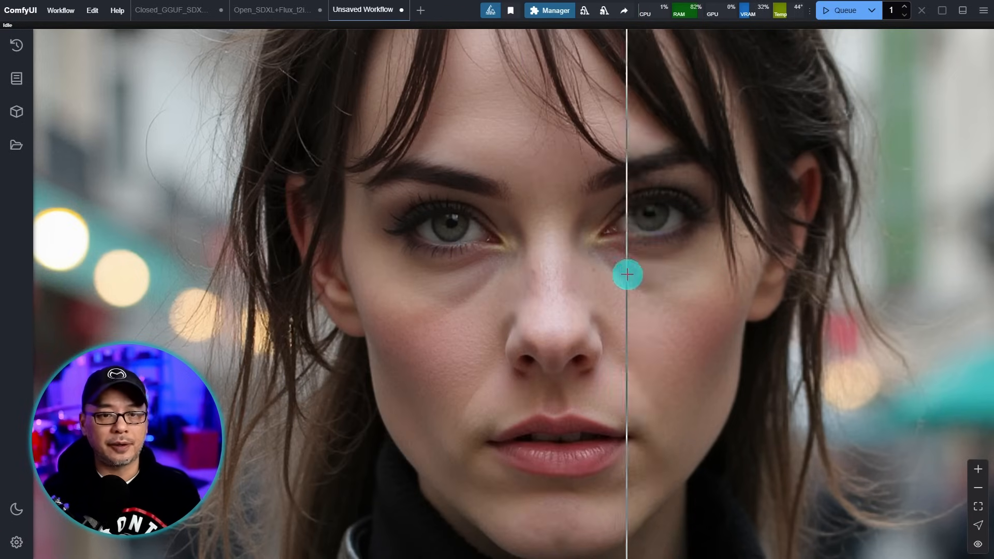
# - Set the Image Comparer's comparer_mode property to Click
pyautogui.scroll(-6, 627, 274)
pyautogui.scroll(-2, 627, 274)
pyautogui.scroll(8, 627, 275)
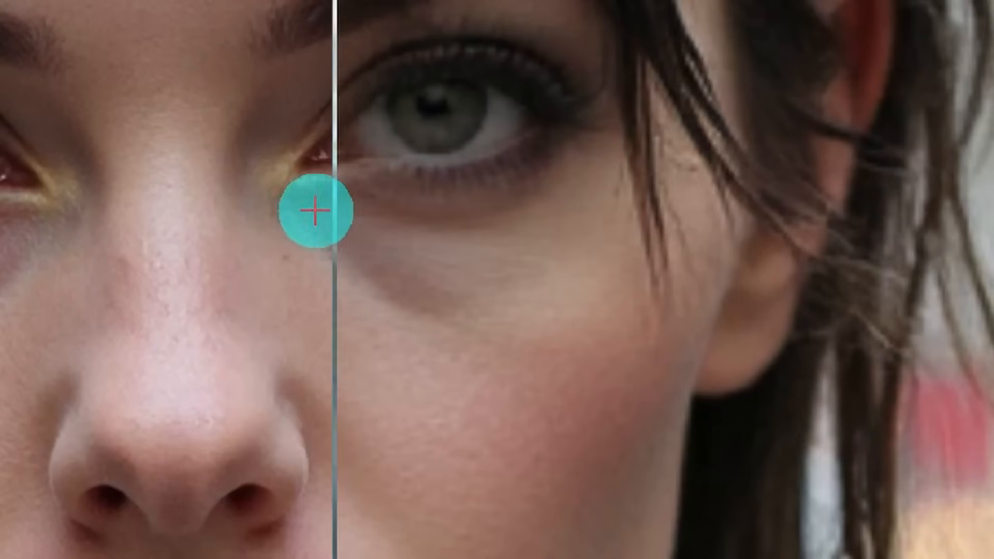
pyautogui.rightClick(577, 192)
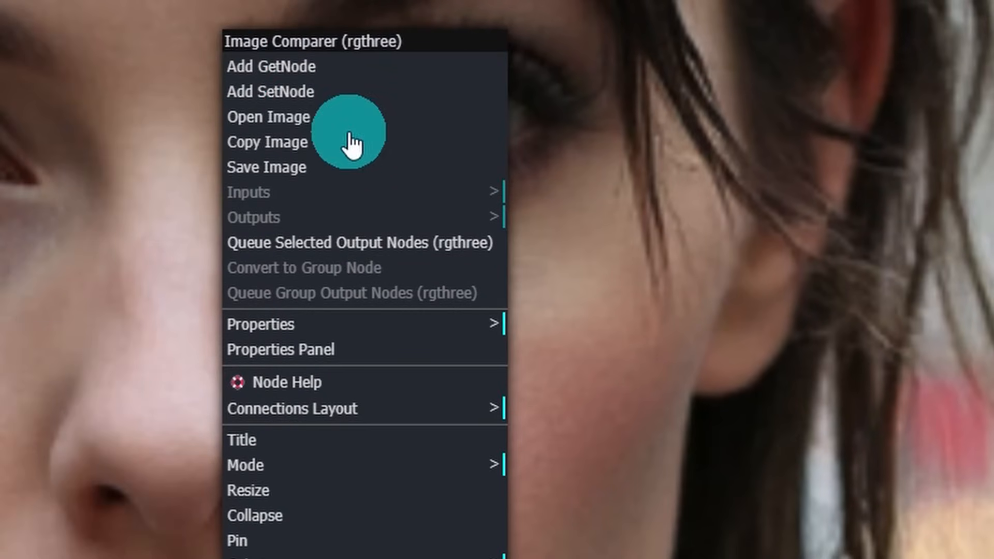
pyautogui.click(272, 332)
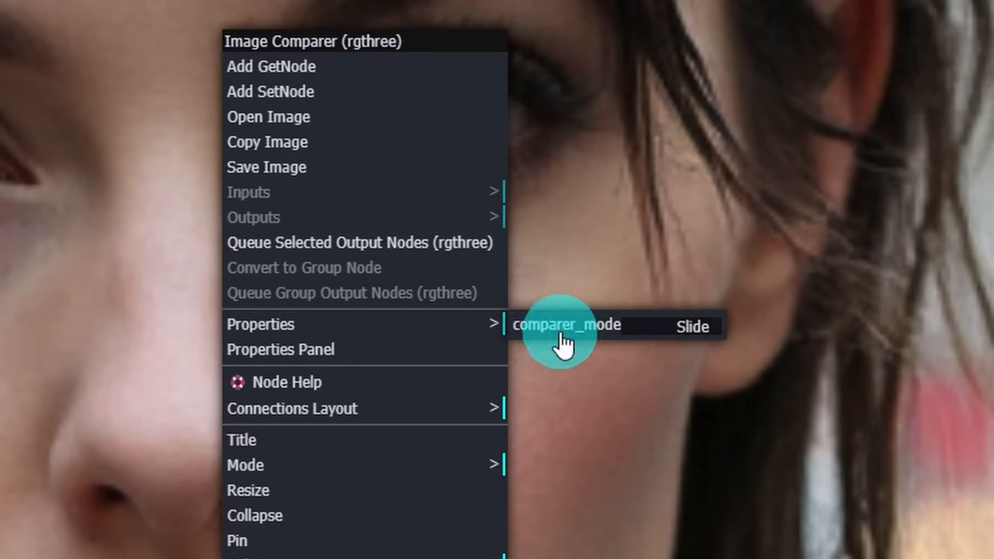
pyautogui.click(592, 329)
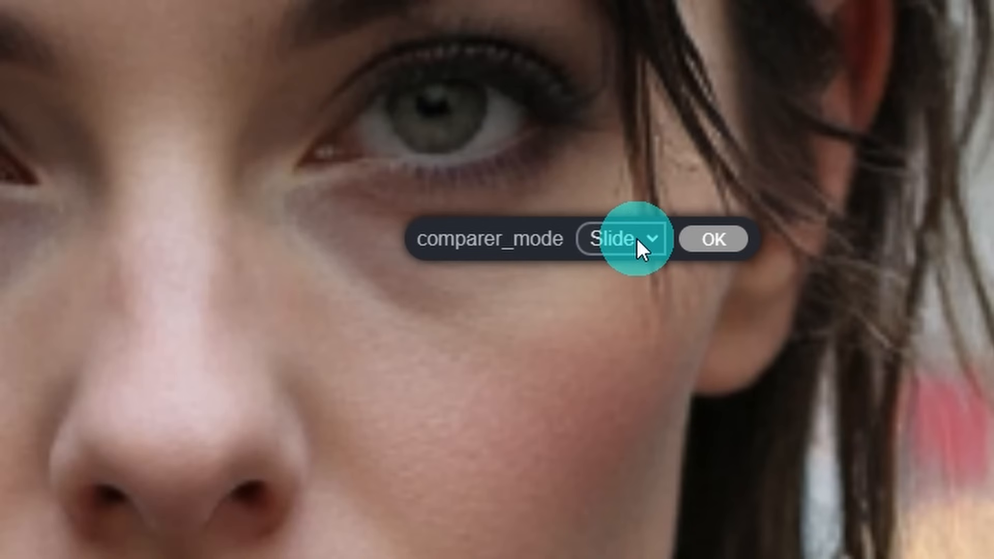
pyautogui.click(637, 238)
pyautogui.click(629, 306)
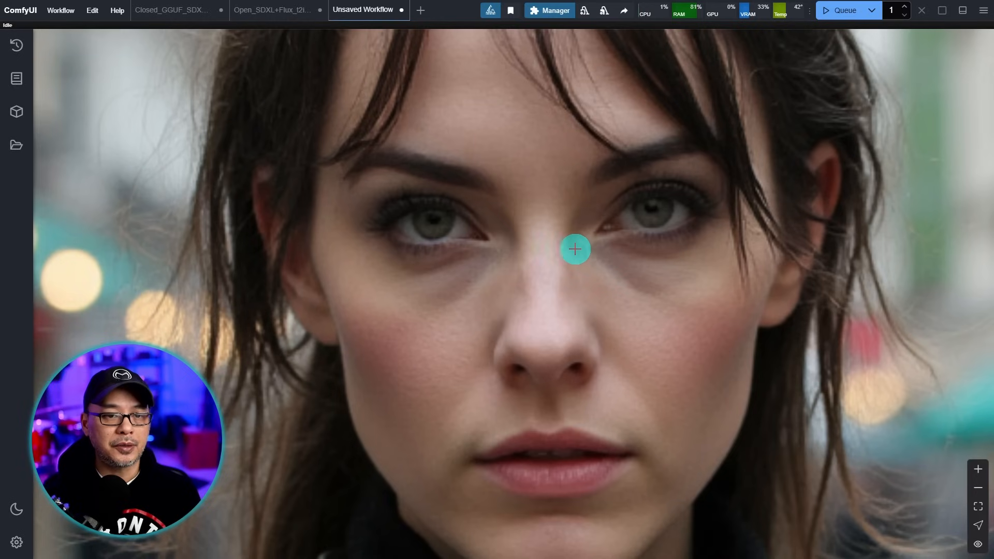
# - Click the comparer image repeatedly to flip between the softer original and sharper upscale
pyautogui.click(571, 247)
pyautogui.click(571, 247)
pyautogui.click(571, 247)
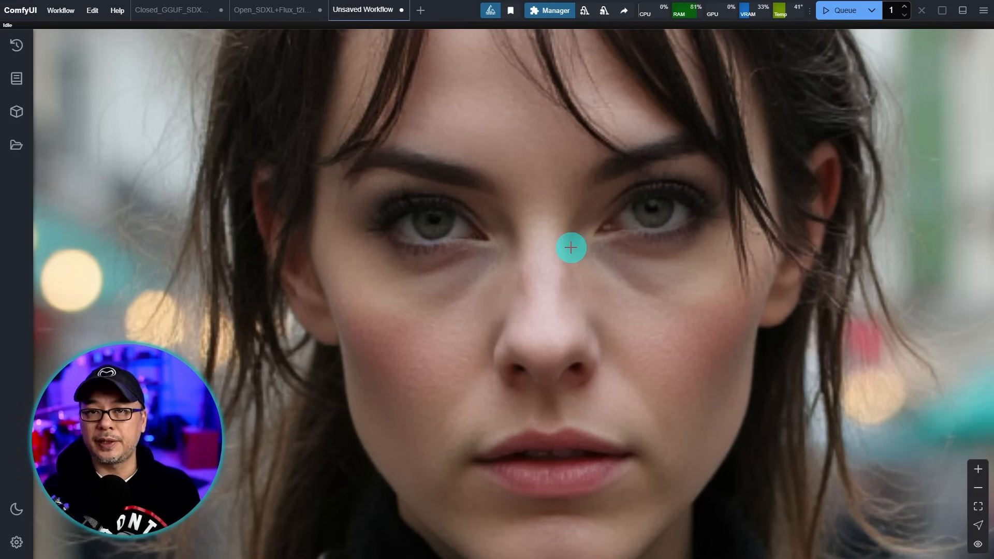
pyautogui.click(571, 248)
pyautogui.click(571, 247)
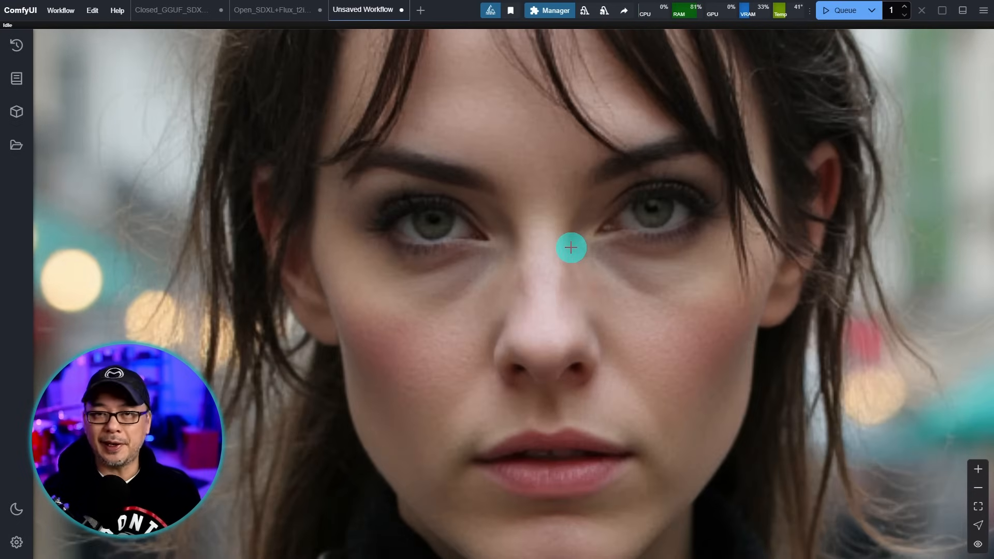
pyautogui.click(571, 248)
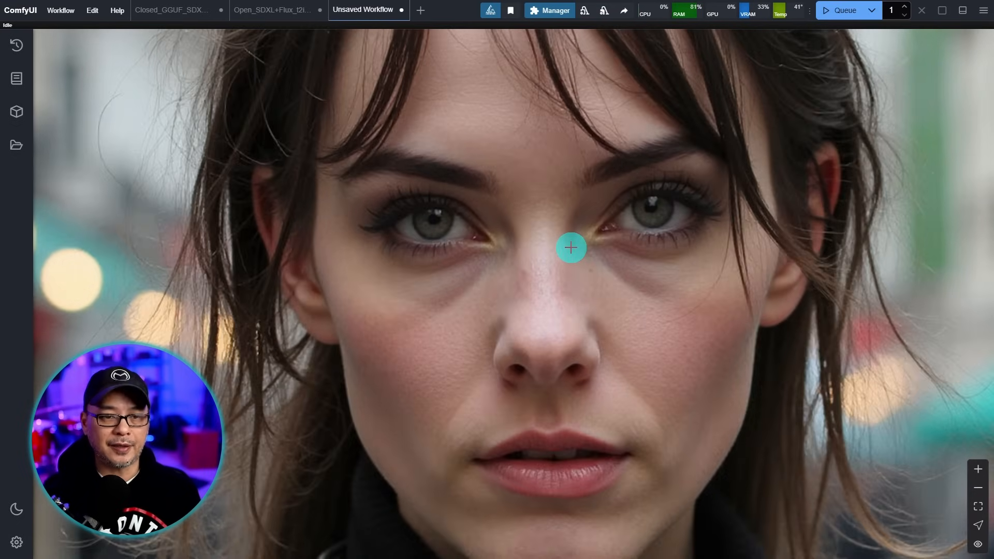
pyautogui.scroll(-10, 571, 247)
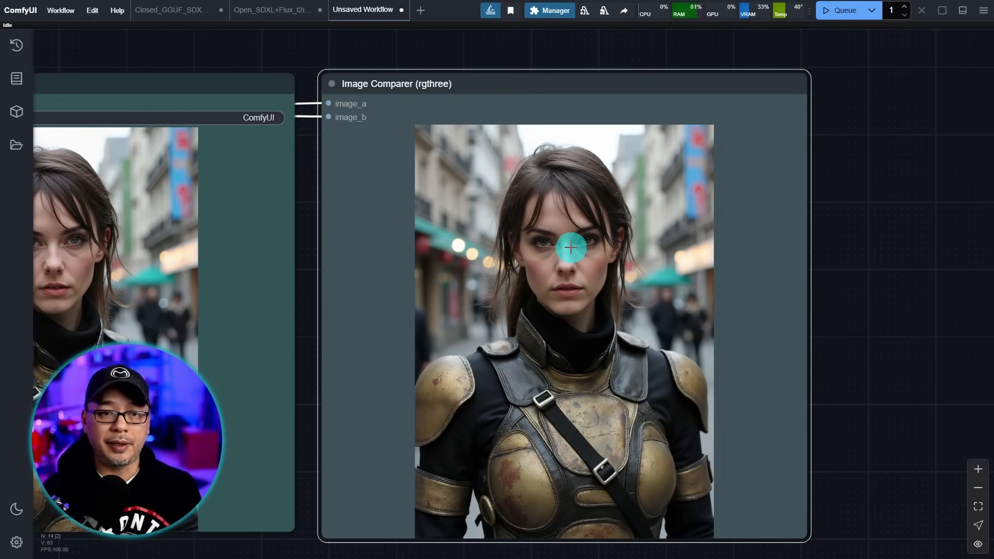
# - Drag the Save Image node onto the Image Comparer and enlarge it to cover it
pyautogui.scroll(-3, 919, 245)
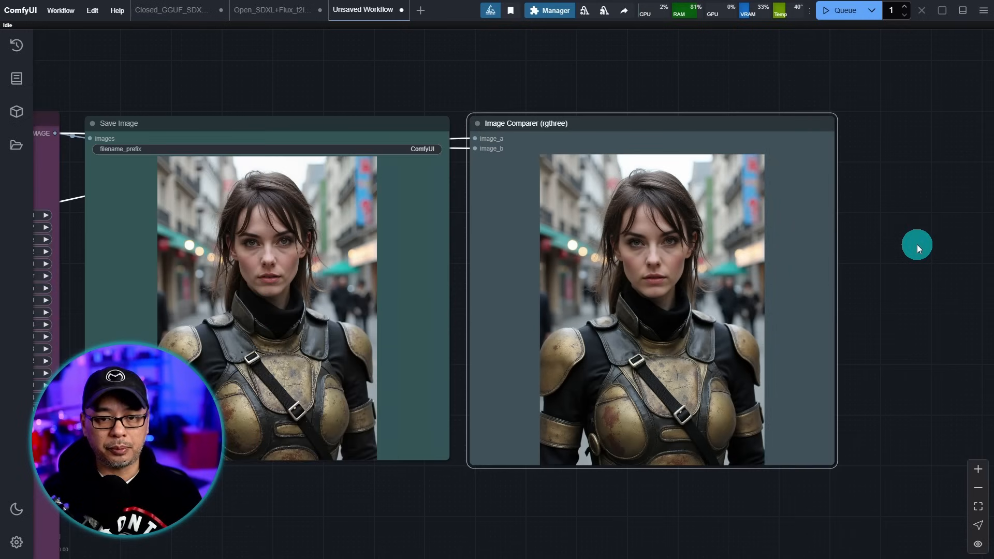
pyautogui.moveTo(415, 497); pyautogui.dragTo(468, 496)
pyautogui.scroll(1, 549, 492)
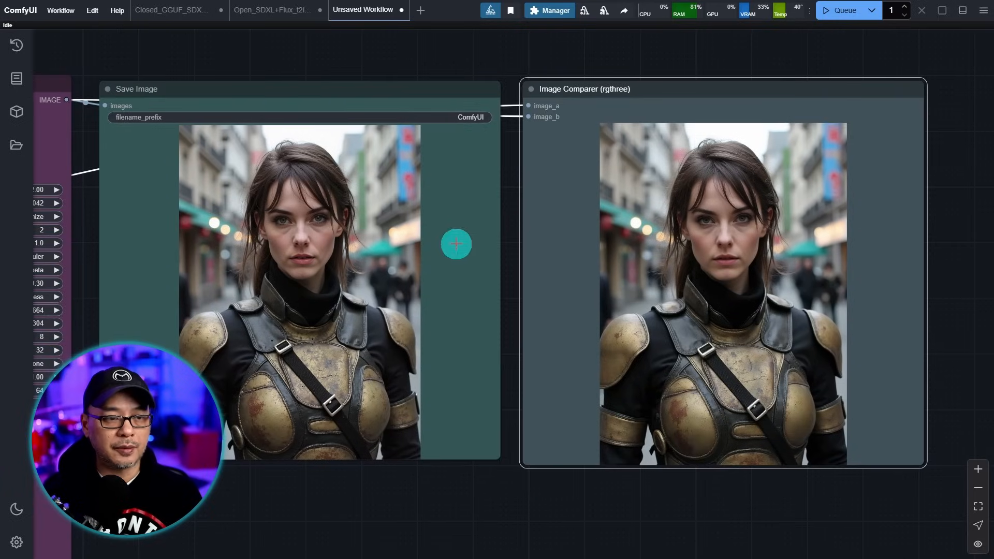
pyautogui.moveTo(358, 87); pyautogui.dragTo(784, 93)
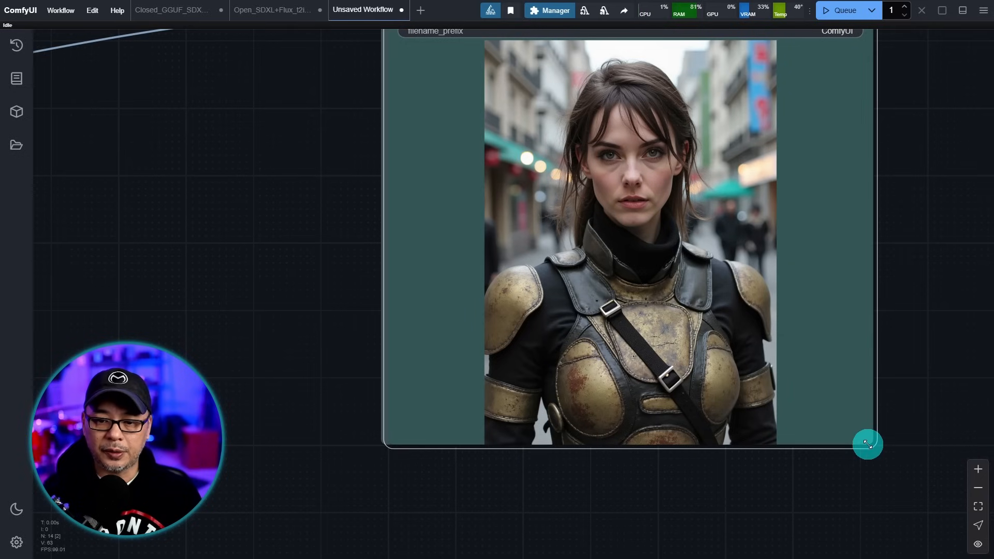
pyautogui.moveTo(868, 444); pyautogui.dragTo(843, 420)
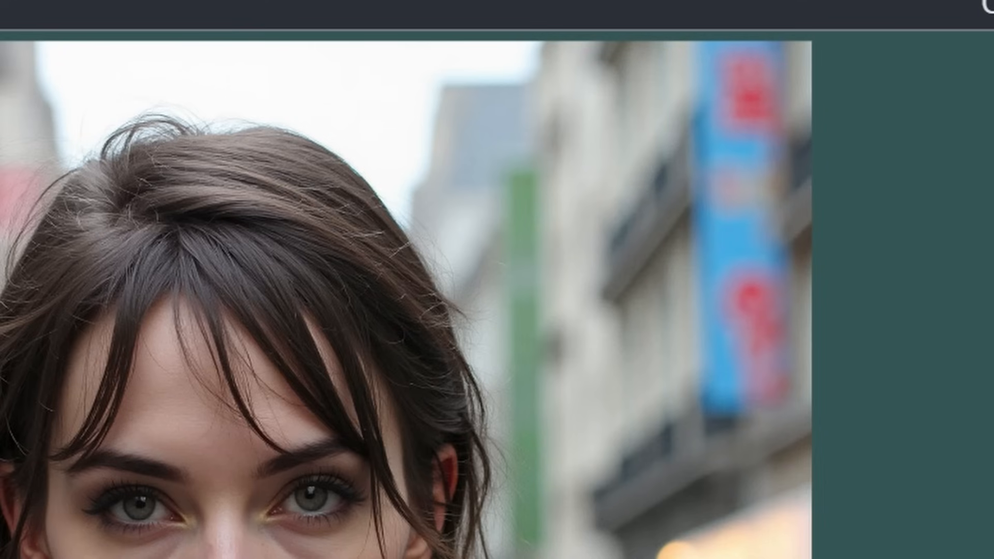
# - Turn on the Save Image node's enableTabs property
pyautogui.rightClick(205, 554)
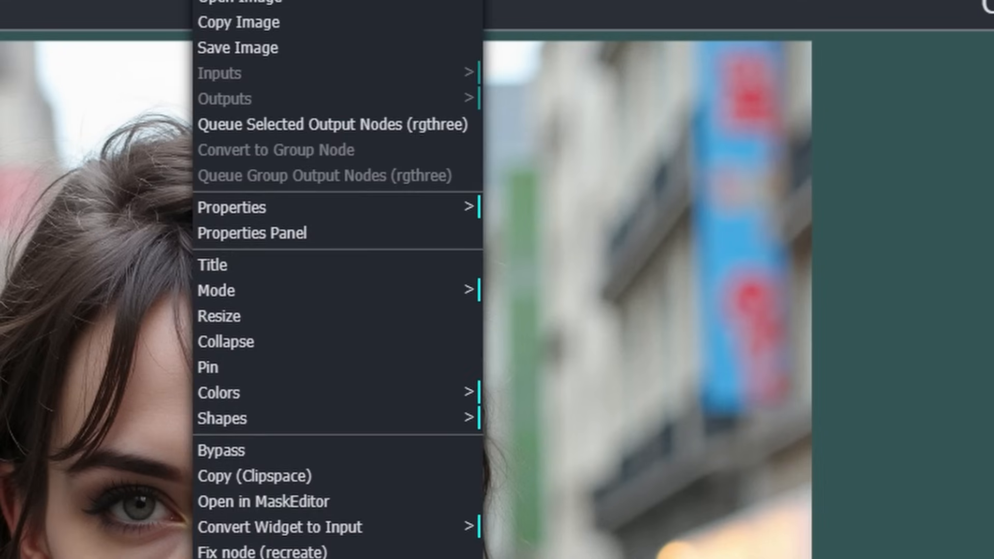
pyautogui.click(325, 213)
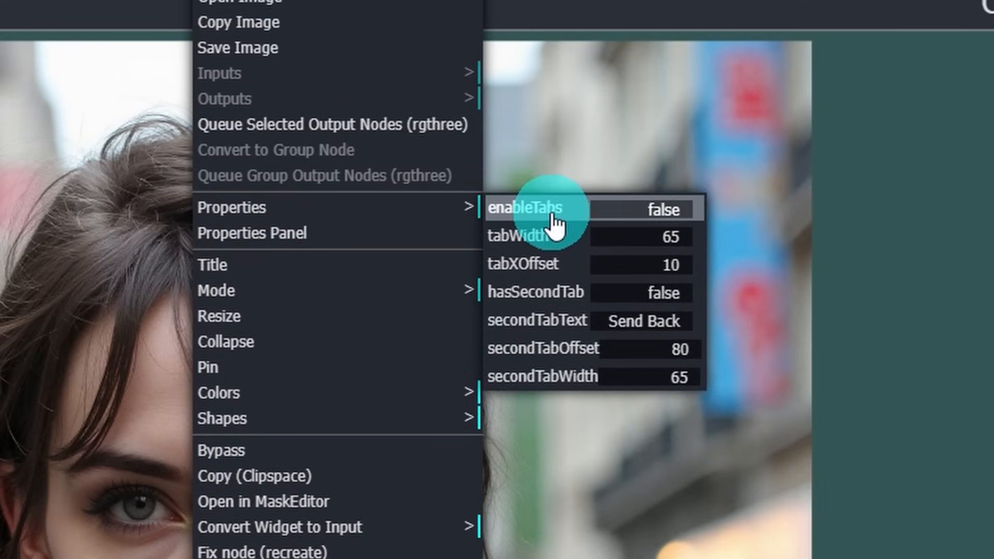
pyautogui.click(634, 206)
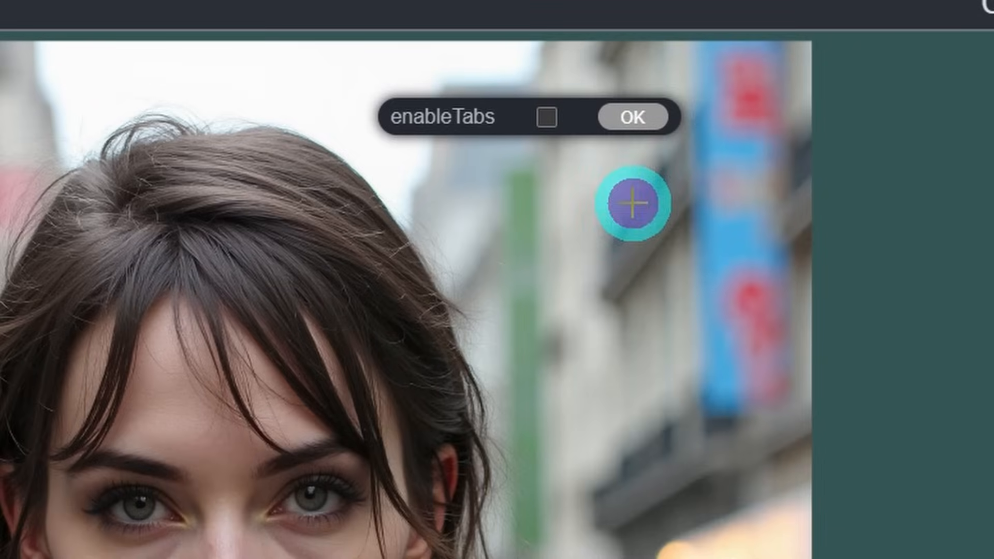
pyautogui.click(547, 124)
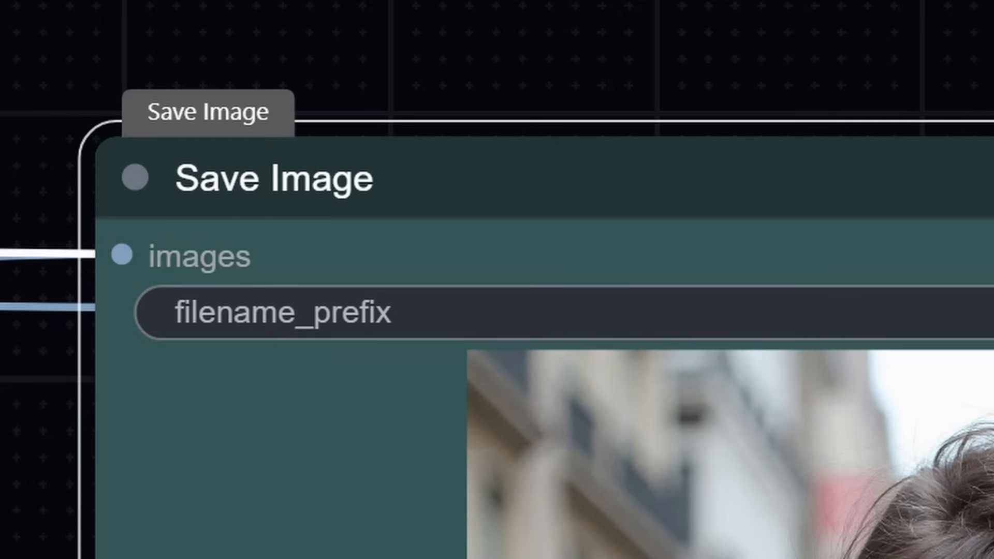
# - Enable hasSecondTab on Save Image to add the Send Back tab
pyautogui.moveTo(230, 126)
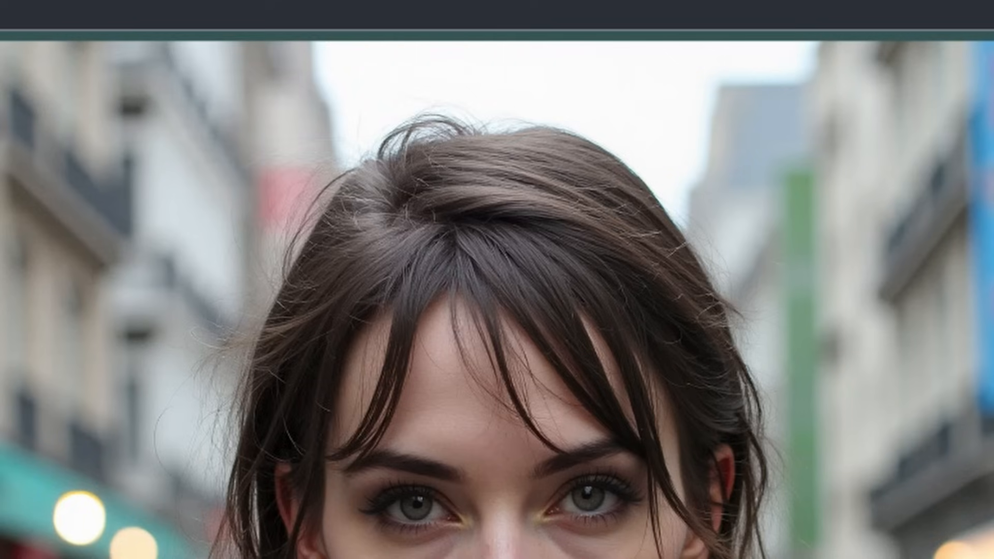
pyautogui.rightClick(758, 263)
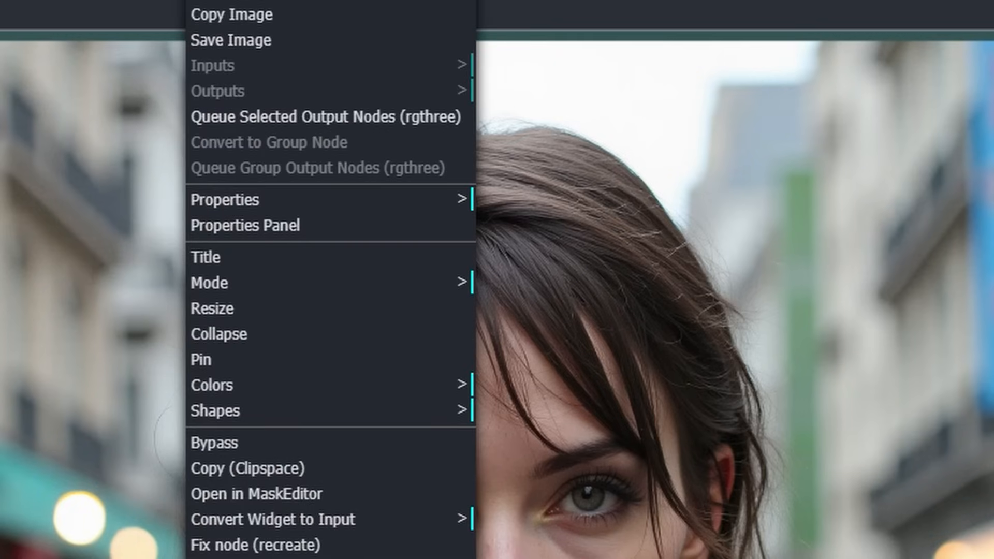
pyautogui.click(225, 207)
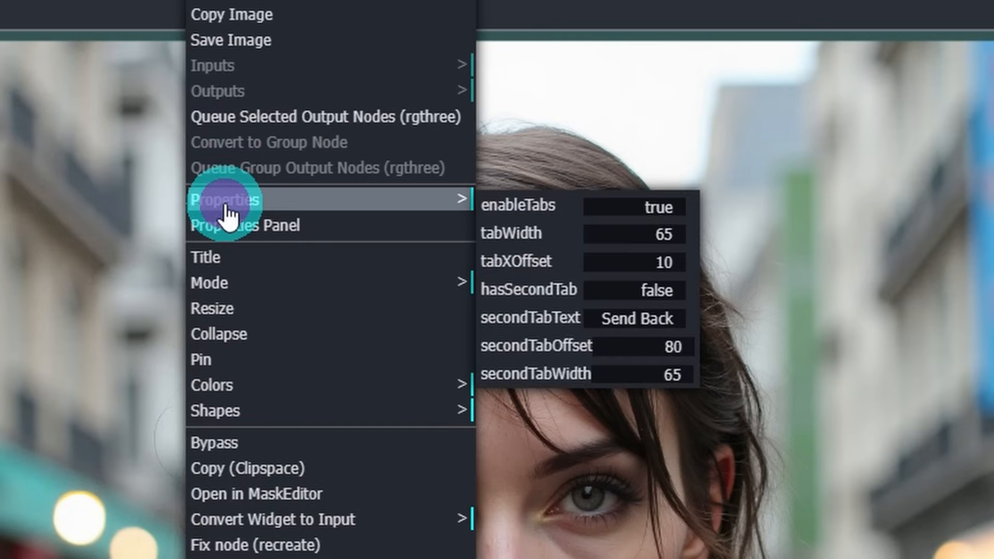
pyautogui.click(639, 296)
pyautogui.click(570, 197)
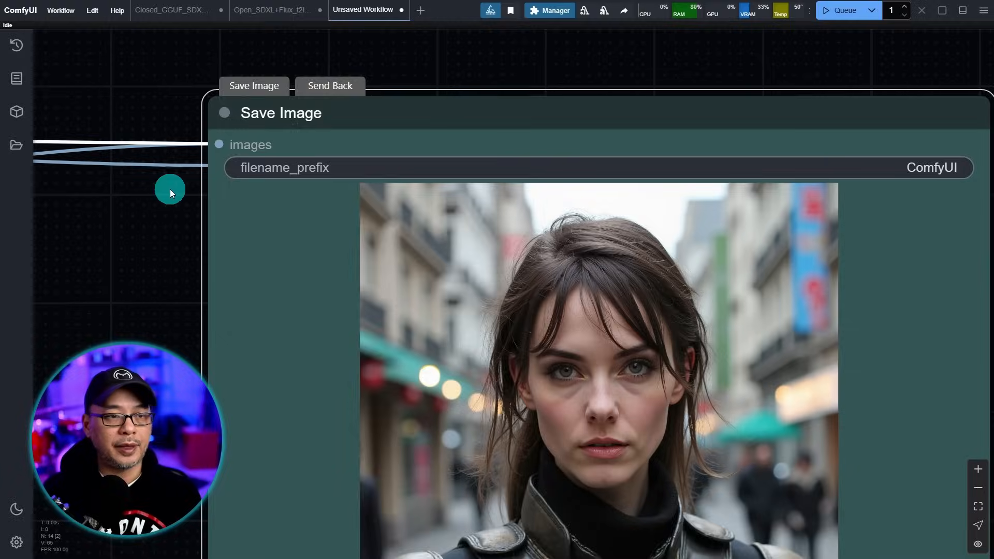
pyautogui.scroll(5, 161, 193)
pyautogui.scroll(-3, 166, 202)
pyautogui.moveTo(170, 207); pyautogui.dragTo(180, 185)
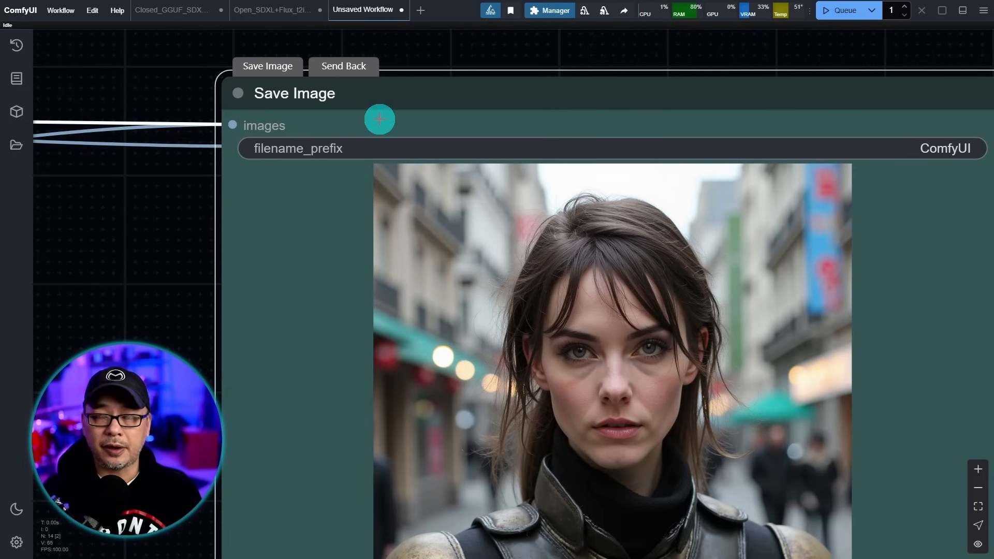
# - Use the tabs to swap between the stacked Save Image and Image Comparer nodes
pyautogui.click(346, 68)
pyautogui.click(623, 277)
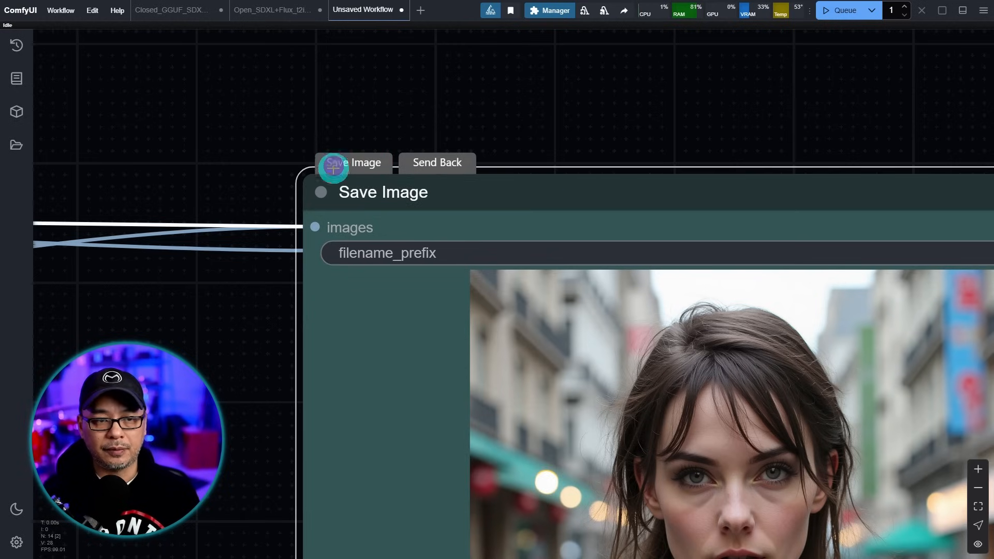
pyautogui.click(449, 163)
pyautogui.click(367, 164)
pyautogui.click(446, 164)
pyautogui.click(342, 163)
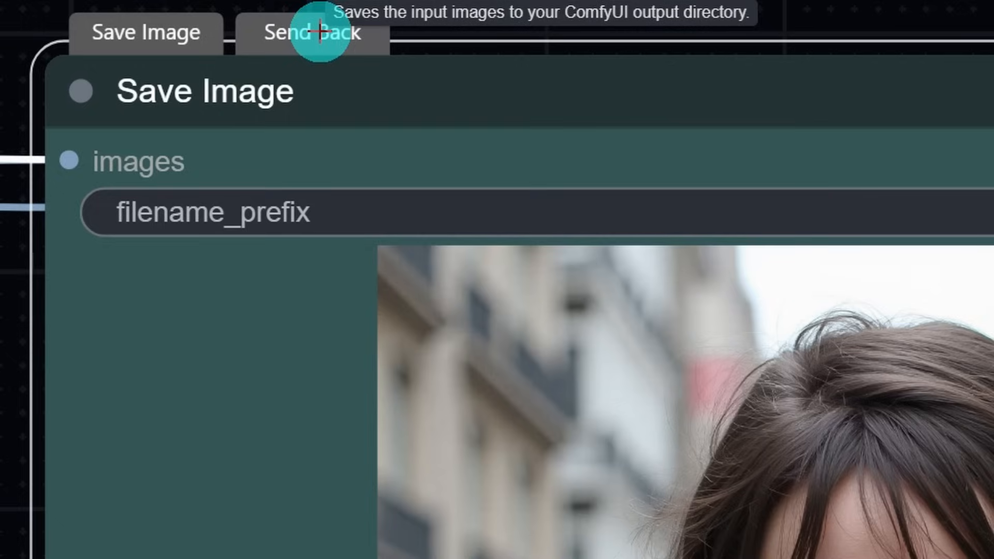
pyautogui.click(443, 162)
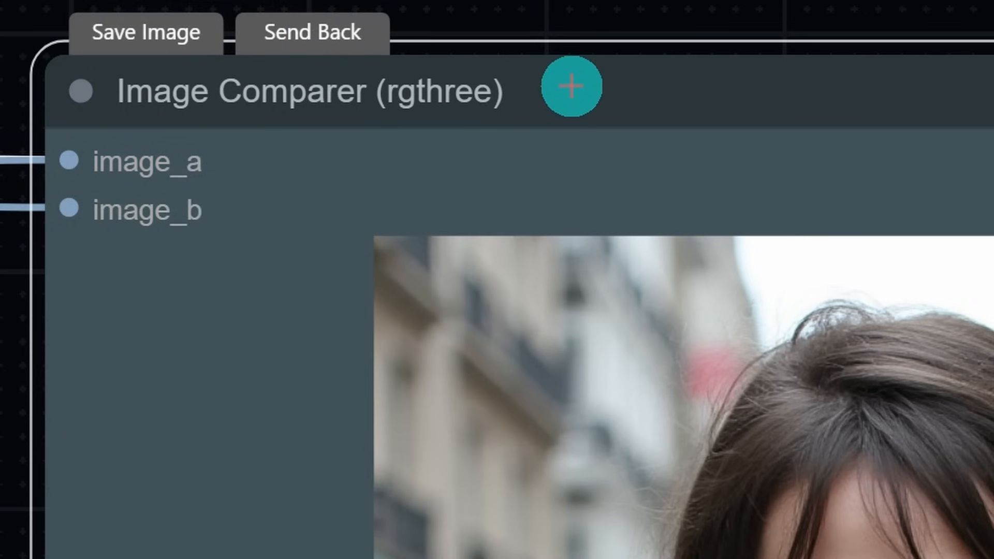
# - Pin both the Image Comparer and the Save Image node in place
pyautogui.rightClick(572, 86)
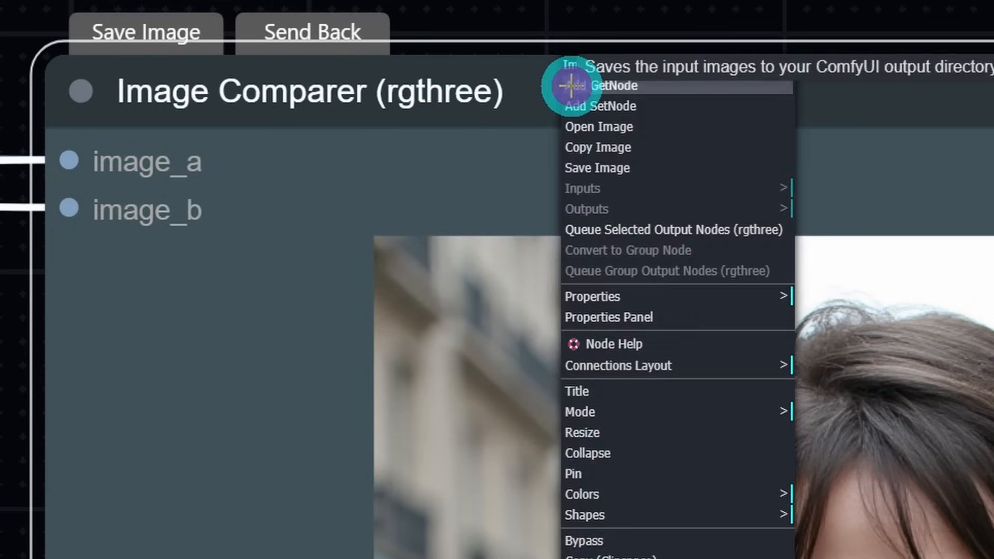
pyautogui.click(668, 474)
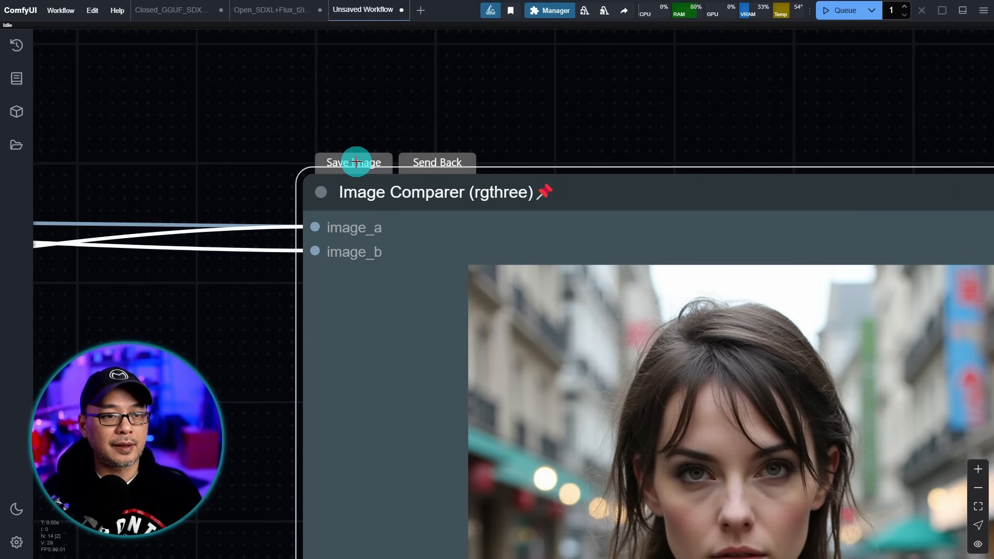
pyautogui.click(357, 163)
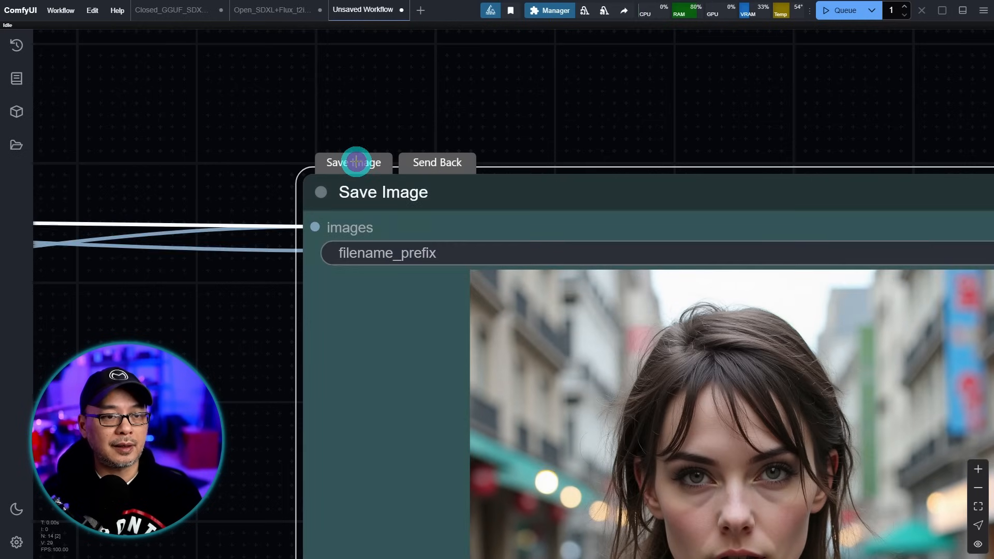
pyautogui.rightClick(487, 196)
pyautogui.click(509, 360)
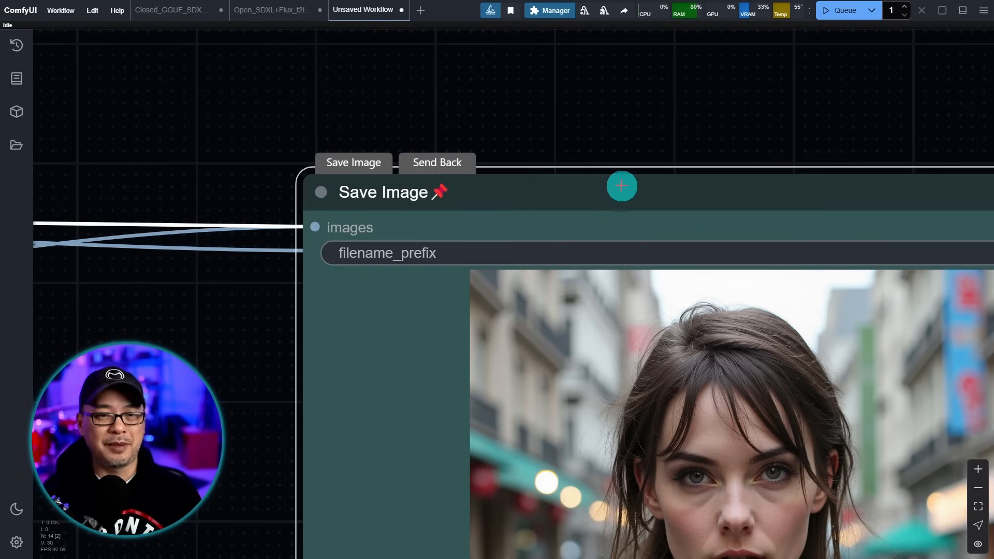
pyautogui.scroll(-15, 623, 186)
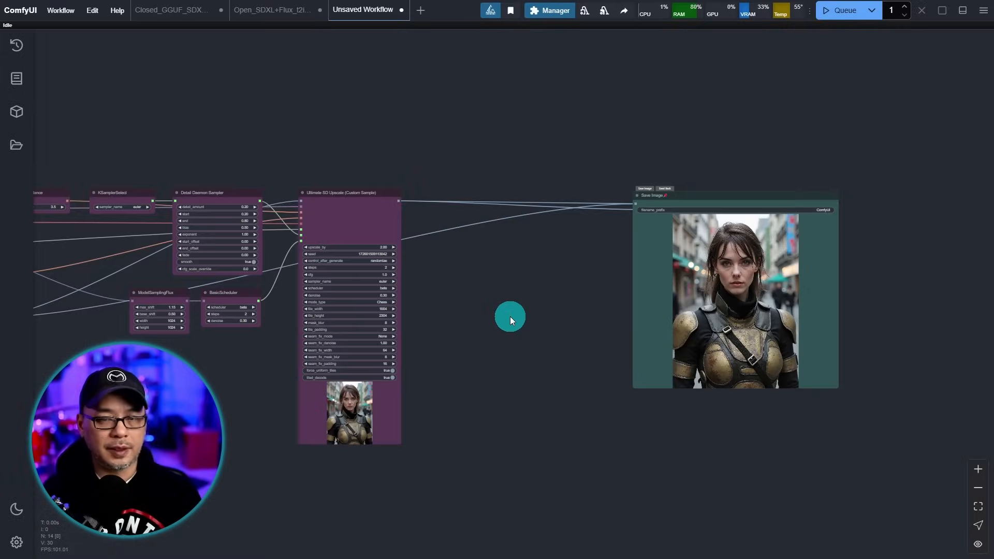
# - Box-select the upscale nodes and switch them to Shapes > box, then deselect
pyautogui.scroll(-3, 518, 314)
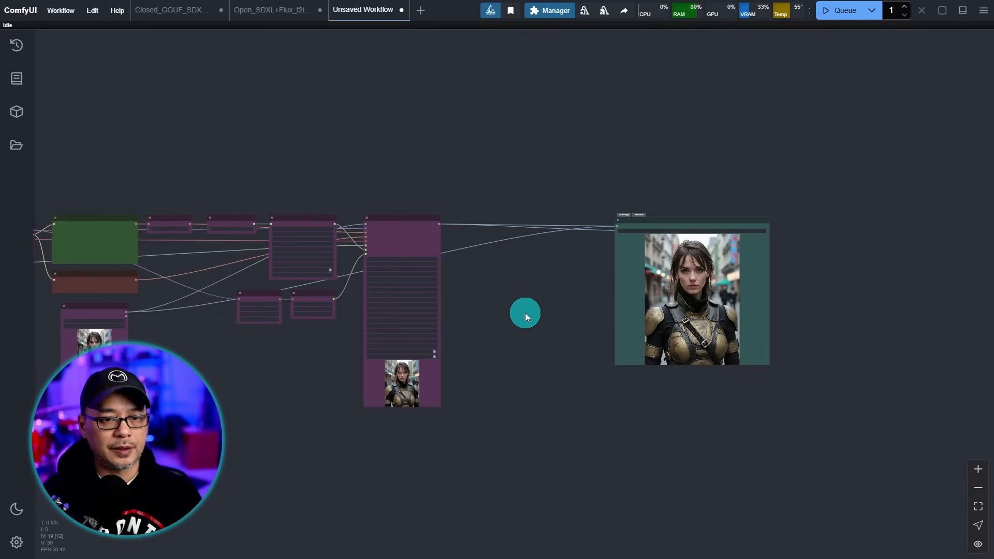
pyautogui.moveTo(492, 307); pyautogui.dragTo(695, 265)
pyautogui.moveTo(110, 119); pyautogui.dragTo(899, 451)
pyautogui.scroll(6, 611, 163)
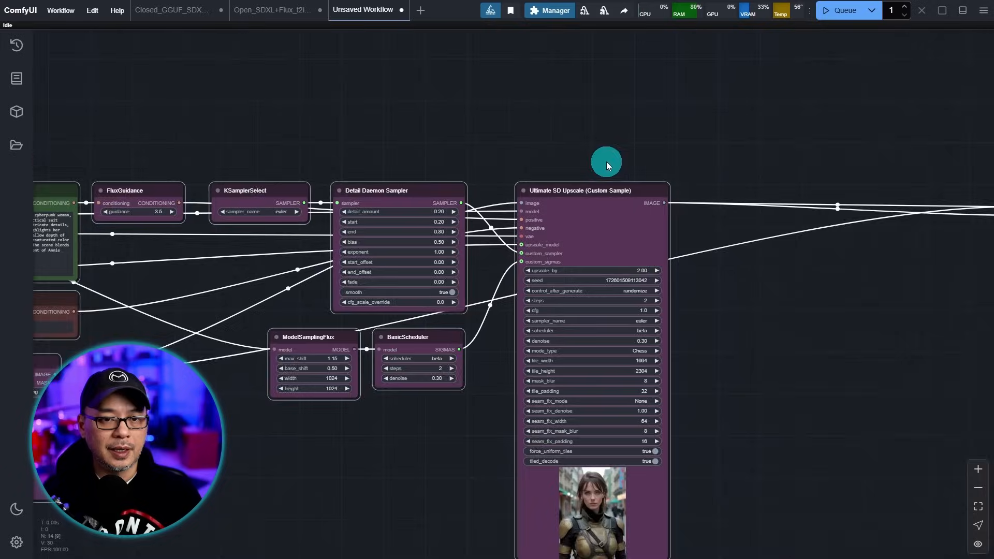
pyautogui.scroll(12, 608, 163)
pyautogui.rightClick(561, 182)
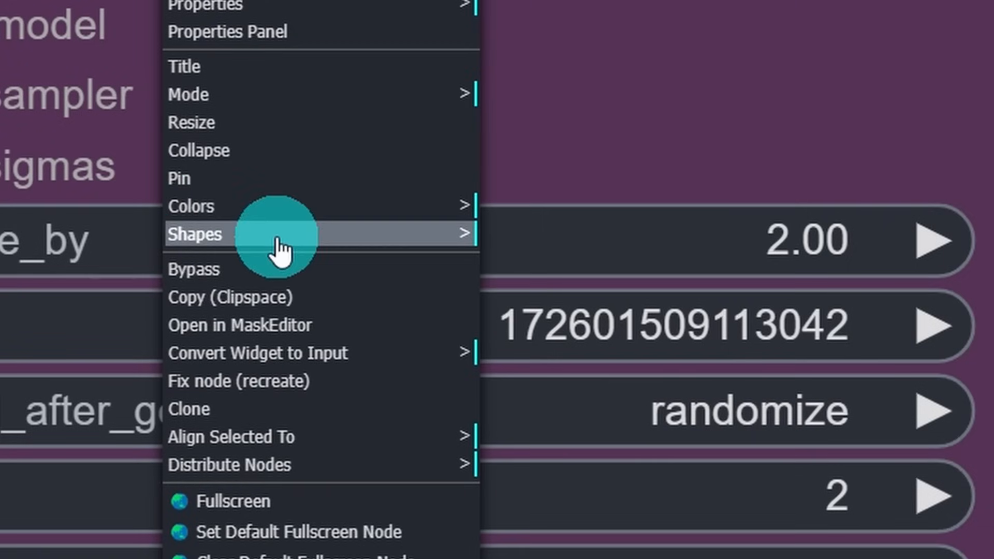
pyautogui.click(599, 373)
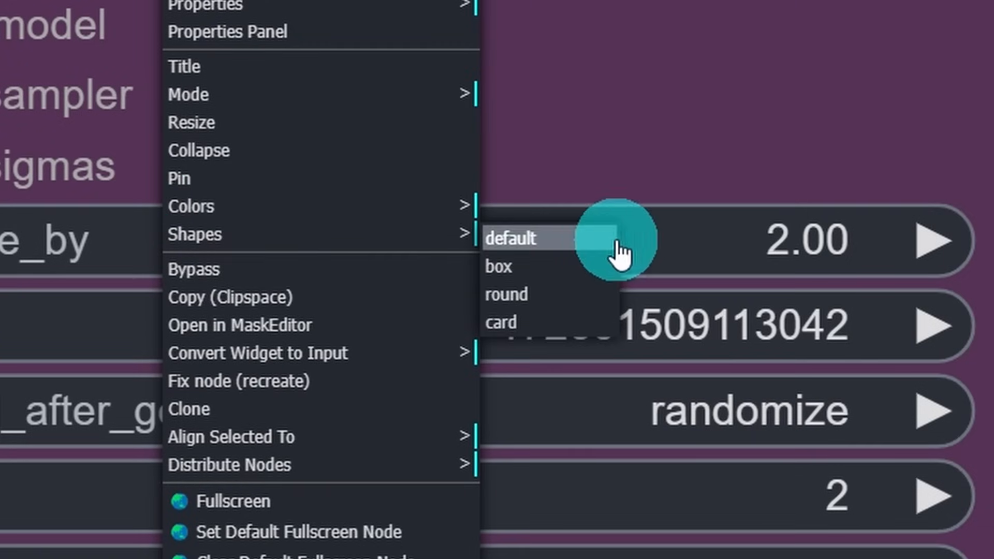
pyautogui.click(567, 284)
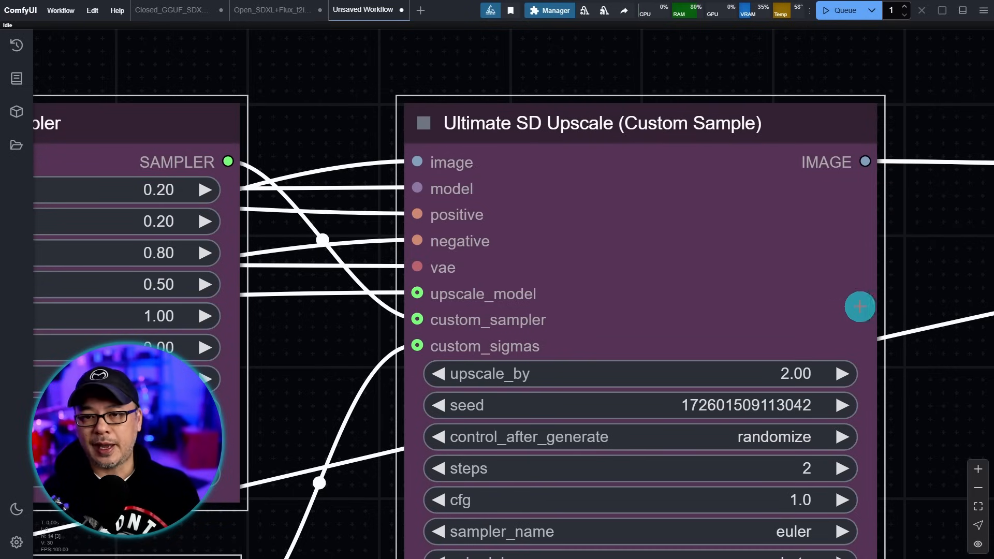
pyautogui.click(852, 88)
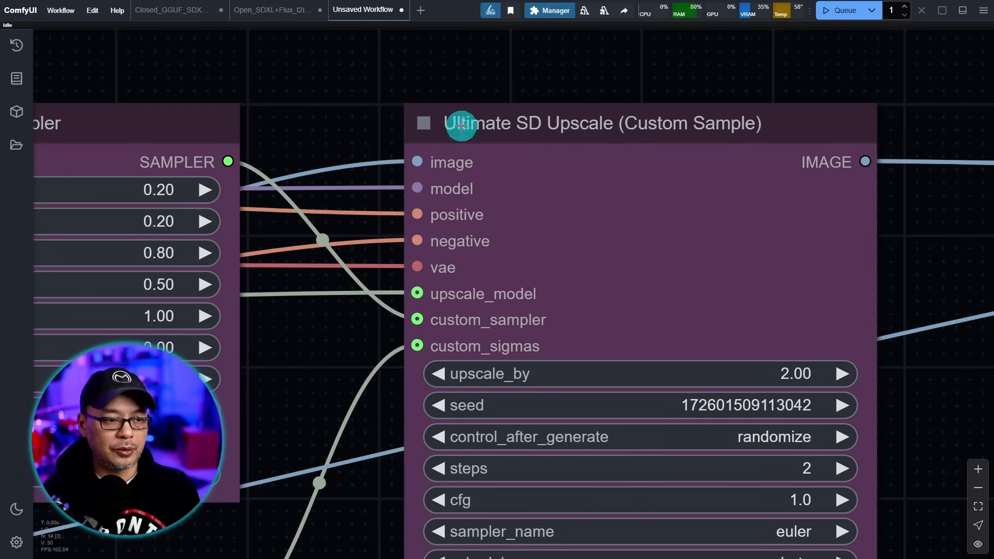
# - Switch off Lite Graph's 'Always snap to grid' and freely drag the Ultimate SD Upscale node
pyautogui.click(19, 545)
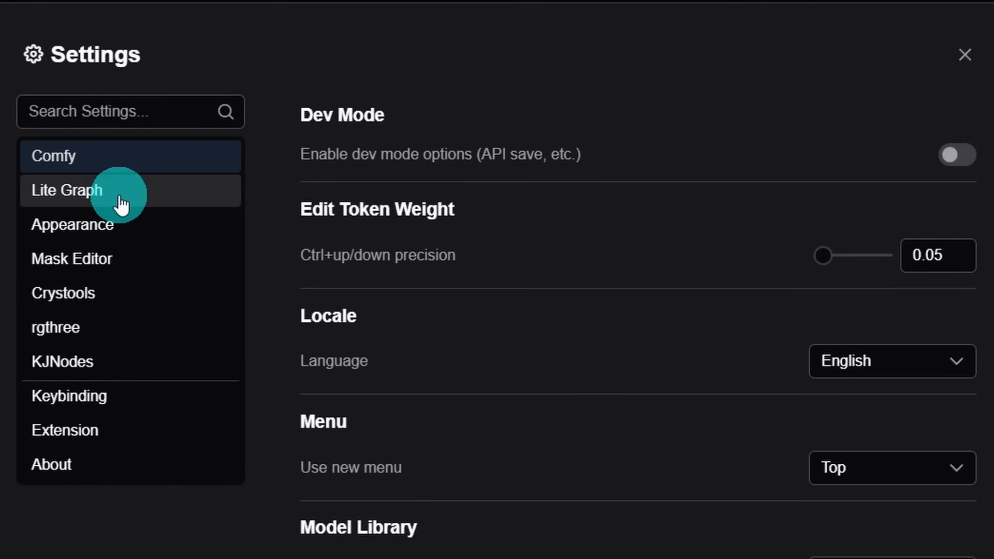
pyautogui.click(121, 205)
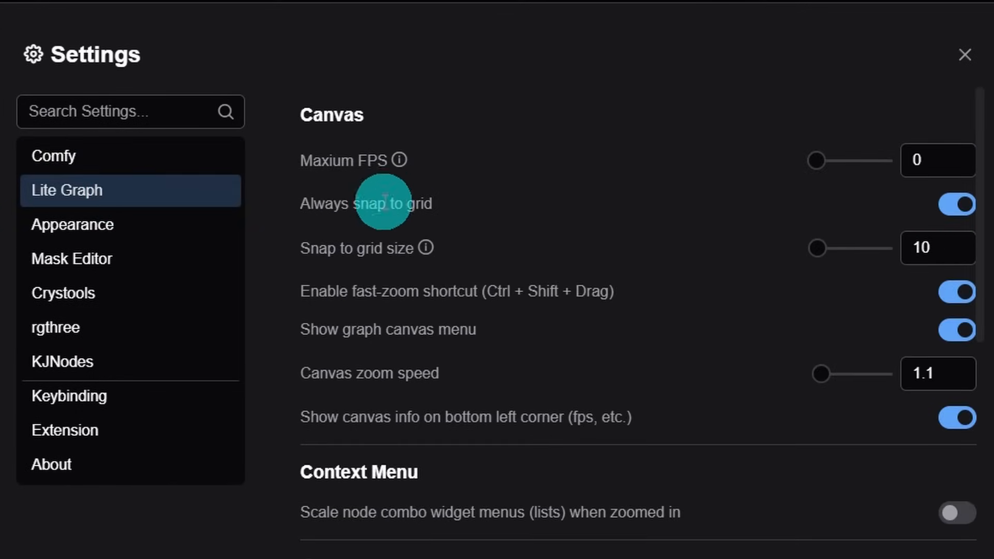
pyautogui.click(962, 209)
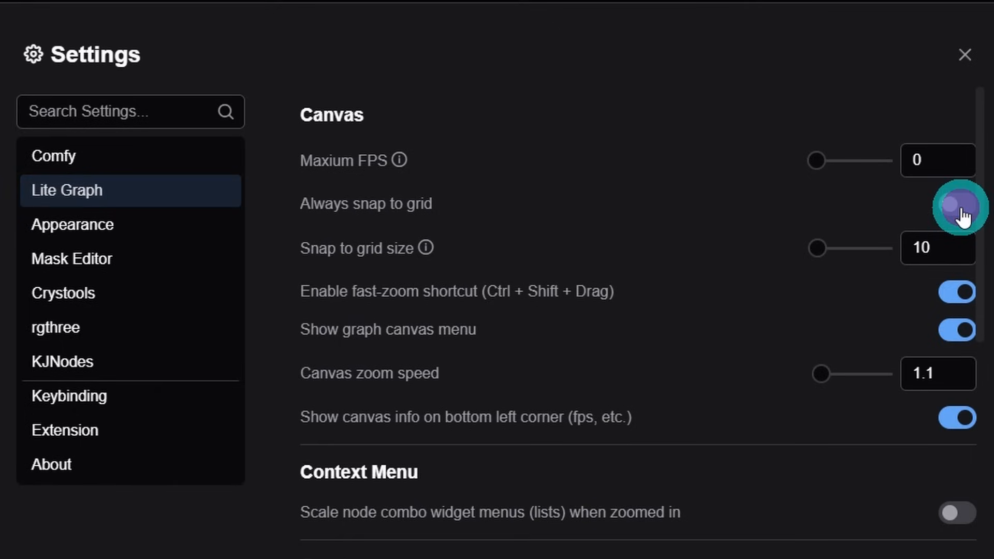
pyautogui.click(963, 57)
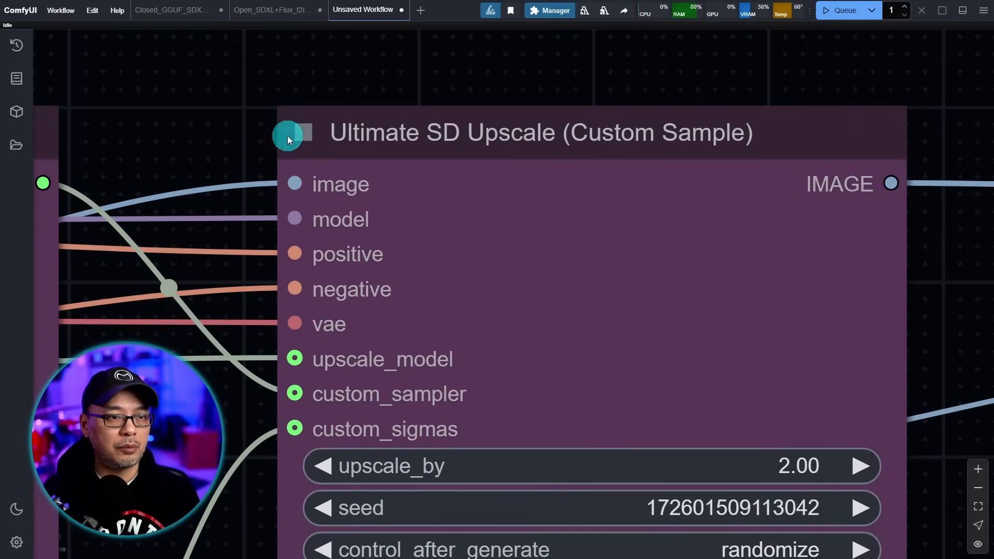
pyautogui.moveTo(289, 139); pyautogui.dragTo(473, 126)
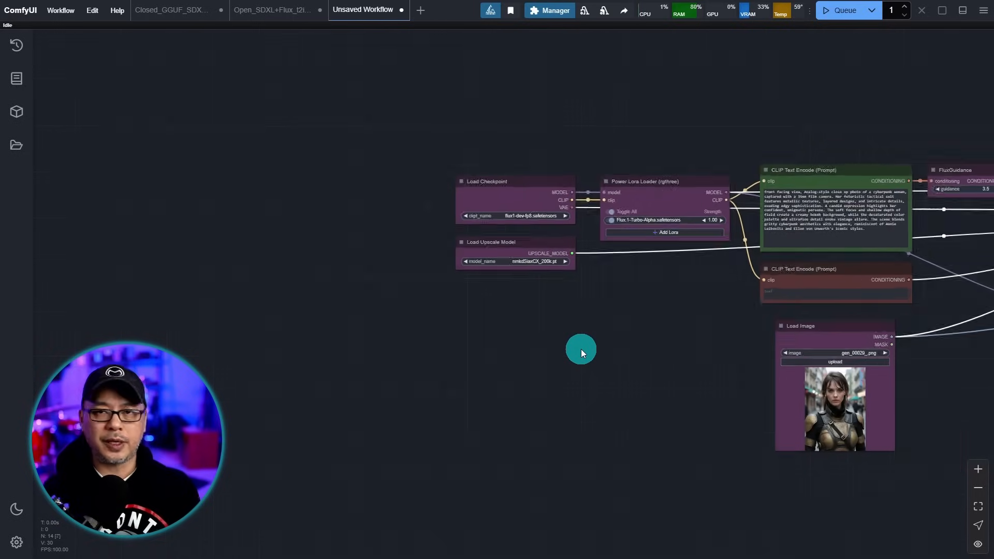
# - Navigate to the loader nodes and box-select Load Checkpoint and Load Upscale Model
pyautogui.scroll(3, 581, 350)
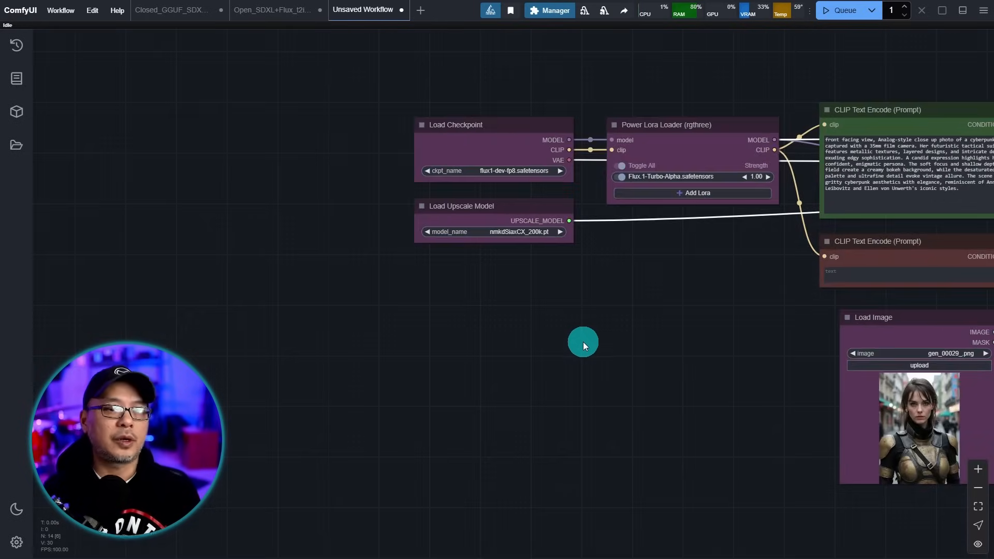
pyautogui.scroll(2, 583, 342)
pyautogui.moveTo(555, 318); pyautogui.dragTo(647, 386)
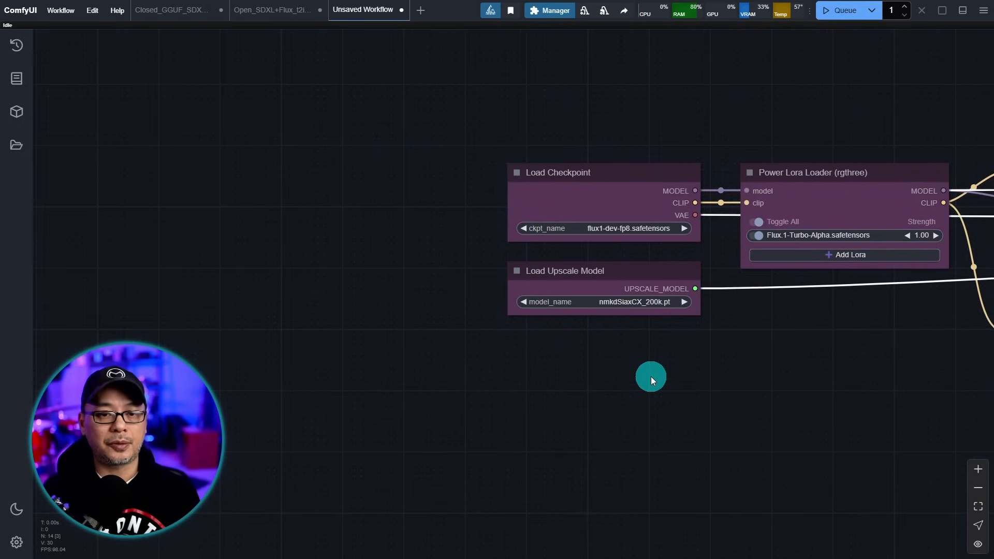
pyautogui.scroll(5, 641, 380)
pyautogui.moveTo(628, 376); pyautogui.dragTo(641, 458)
pyautogui.scroll(2, 640, 428)
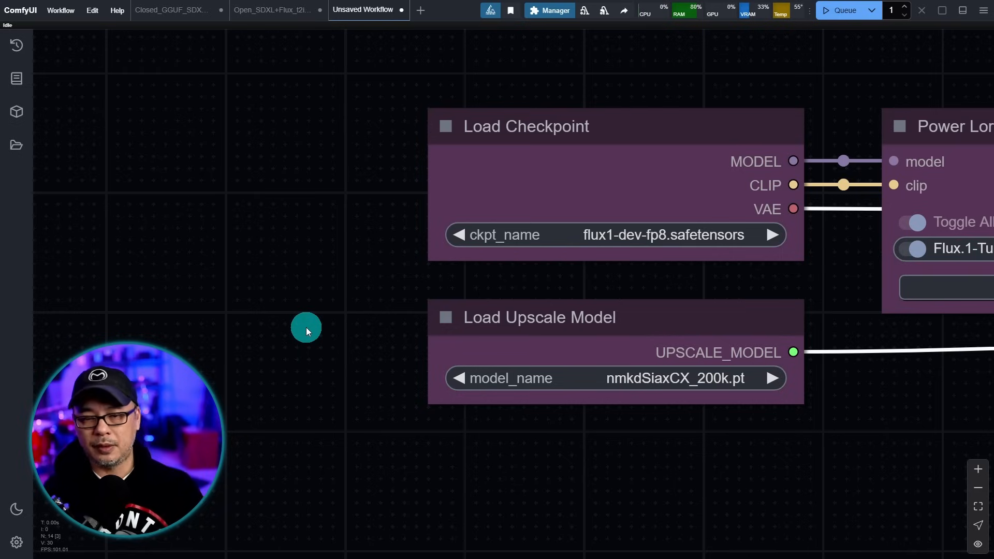
pyautogui.hscroll(-2, 401, 201)
pyautogui.moveTo(388, 166); pyautogui.dragTo(630, 338)
# - Convert the two selected loaders into a group node named 'Checkpoint_Upscale_Loader'
pyautogui.rightClick(547, 156)
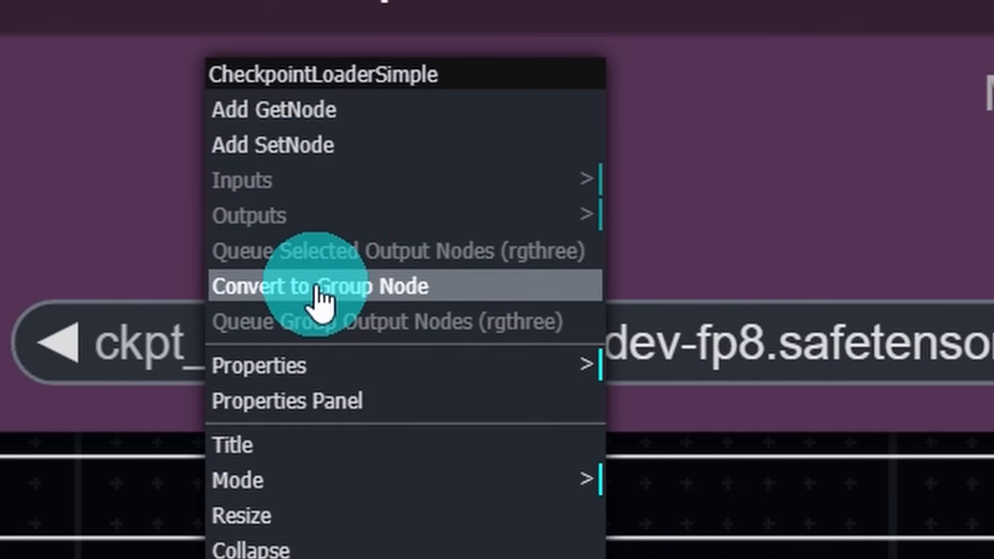
pyautogui.click(322, 300)
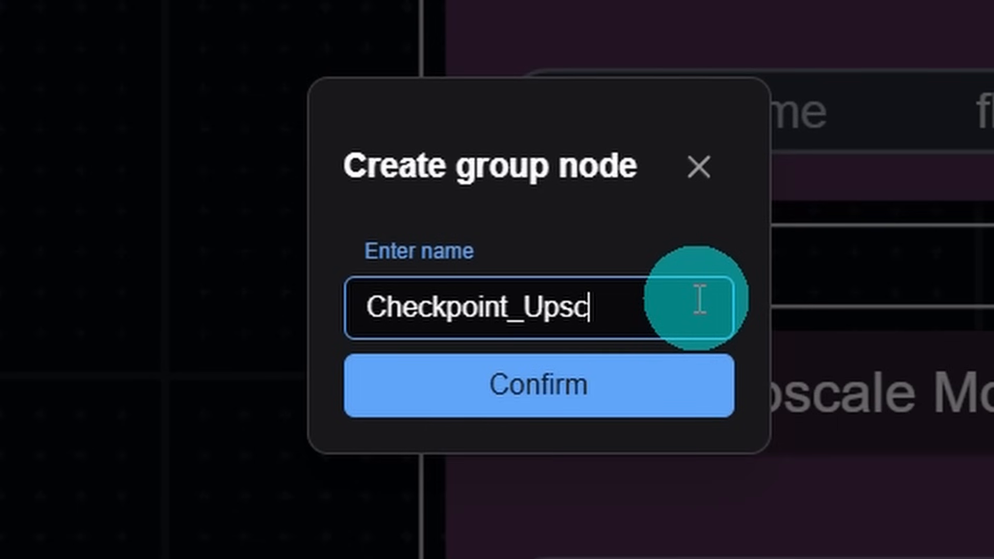
pyautogui.write('Checkpoint_Upscale_Loader')
pyautogui.click(644, 399)
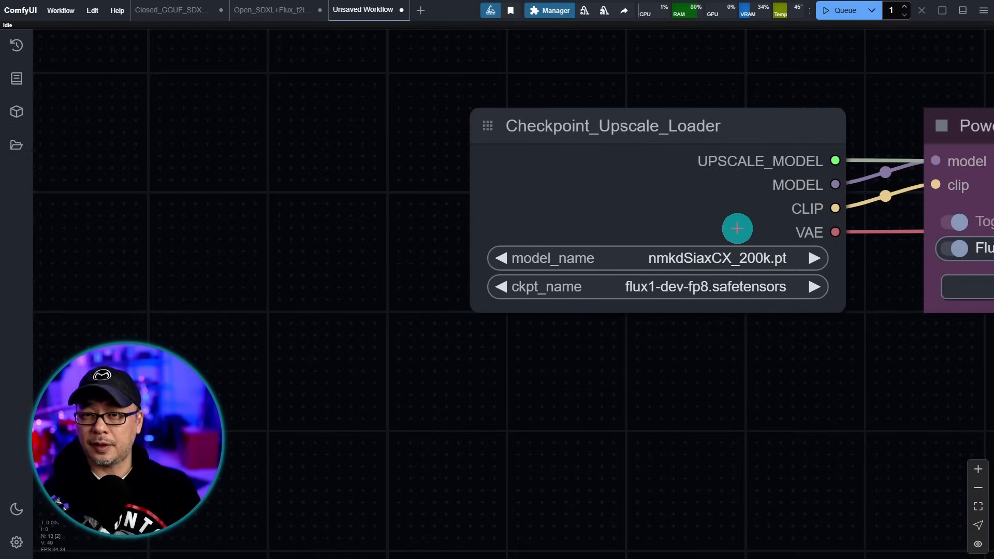
pyautogui.scroll(3, 759, 201)
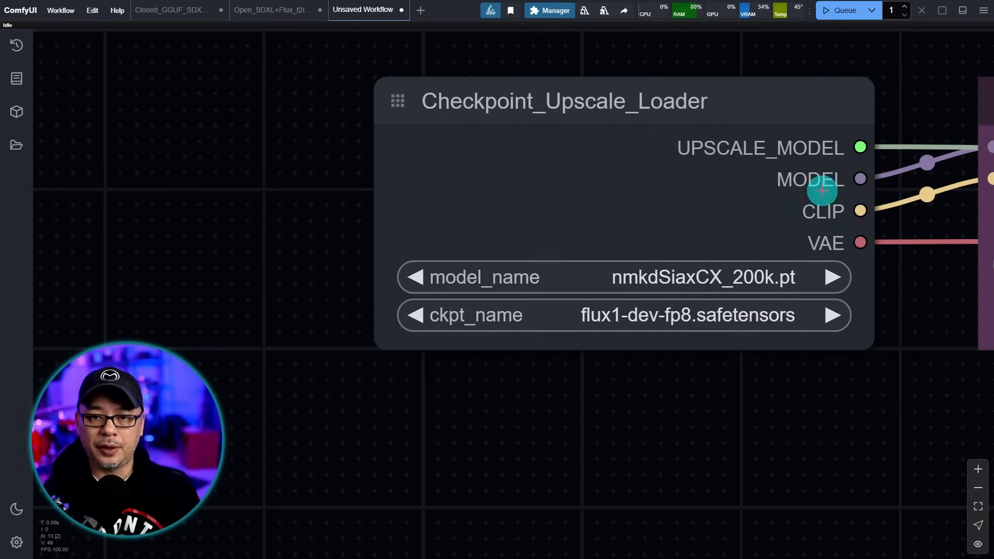
# - Set the Checkpoint_Upscale_Loader node's shape to box and its colour to purple
pyautogui.rightClick(454, 152)
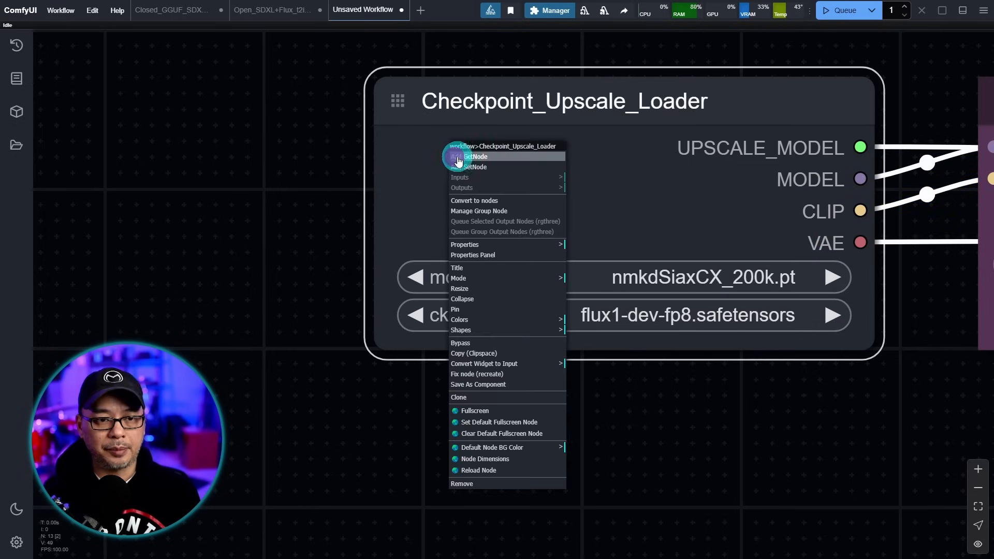
pyautogui.click(524, 330)
pyautogui.click(592, 345)
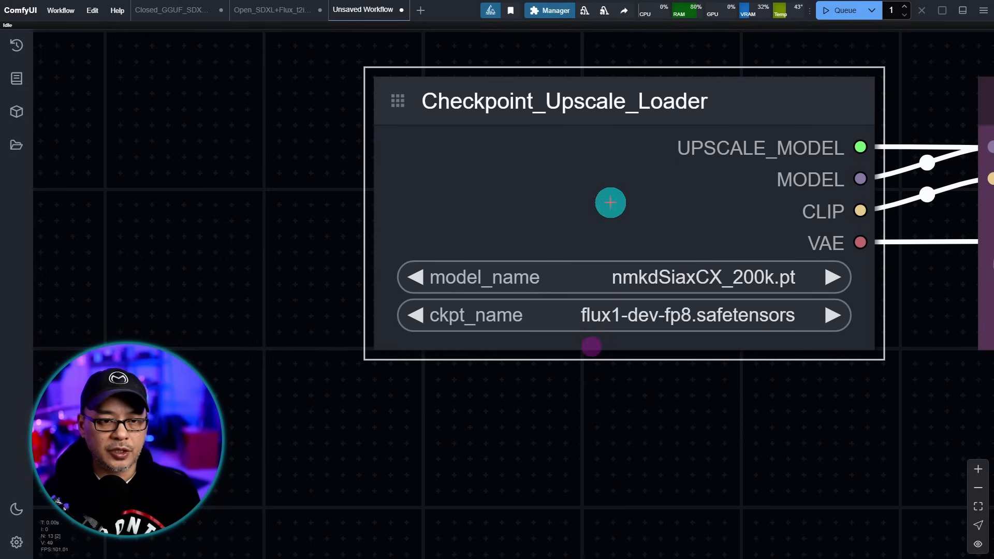
pyautogui.rightClick(565, 150)
pyautogui.click(626, 300)
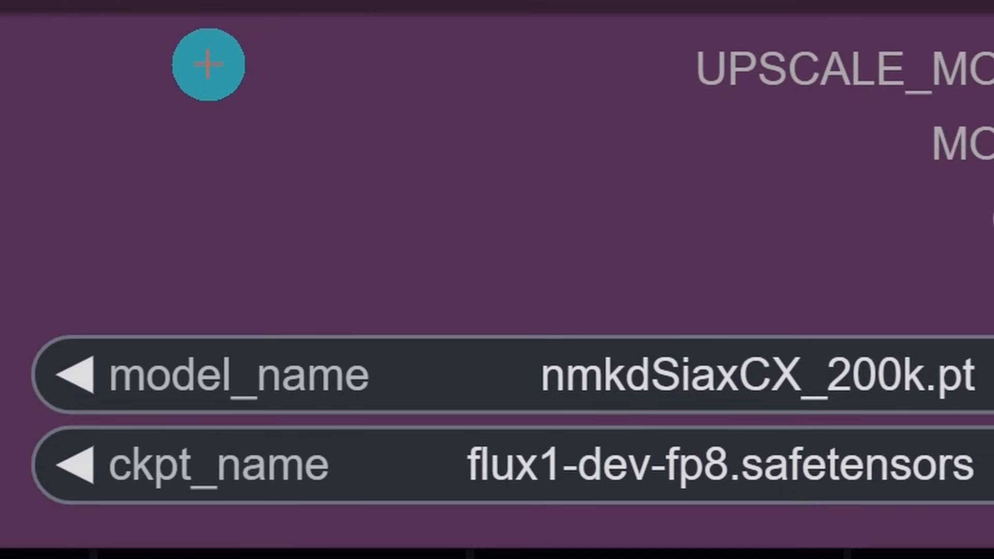
# - In Manage Group Node, move CheckpointLoaderSimple above UpscaleModelLoader and save
pyautogui.rightClick(471, 144)
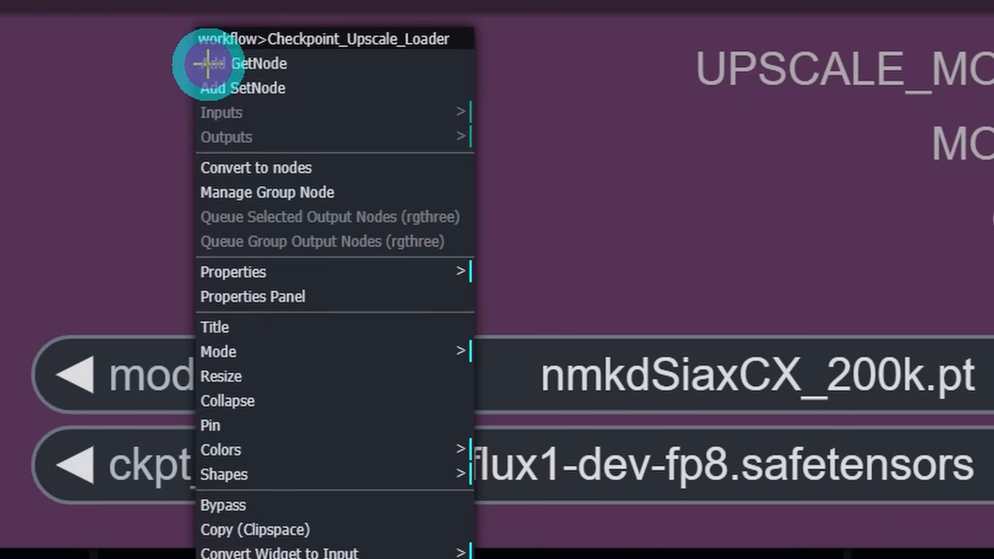
pyautogui.click(325, 197)
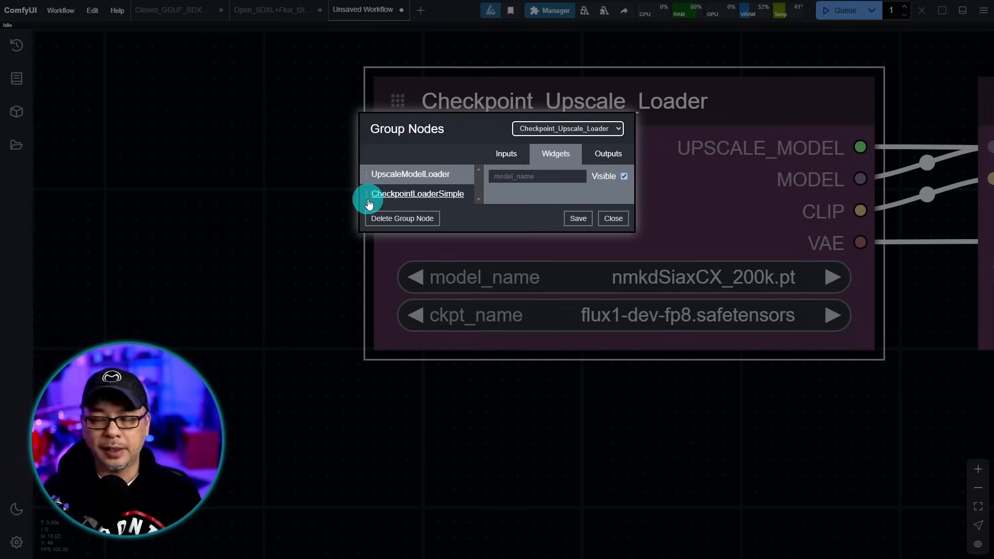
pyautogui.moveTo(369, 203); pyautogui.dragTo(370, 170)
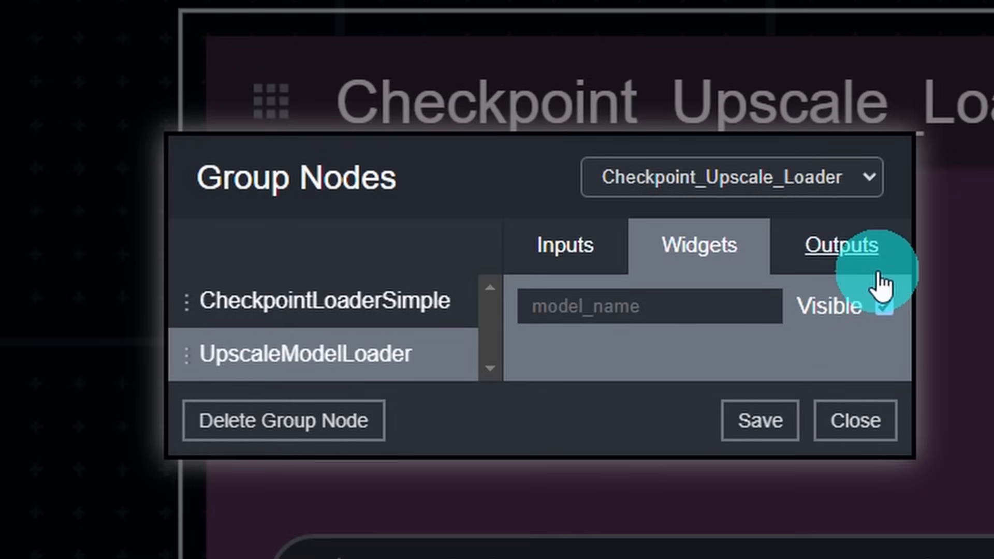
pyautogui.click(767, 184)
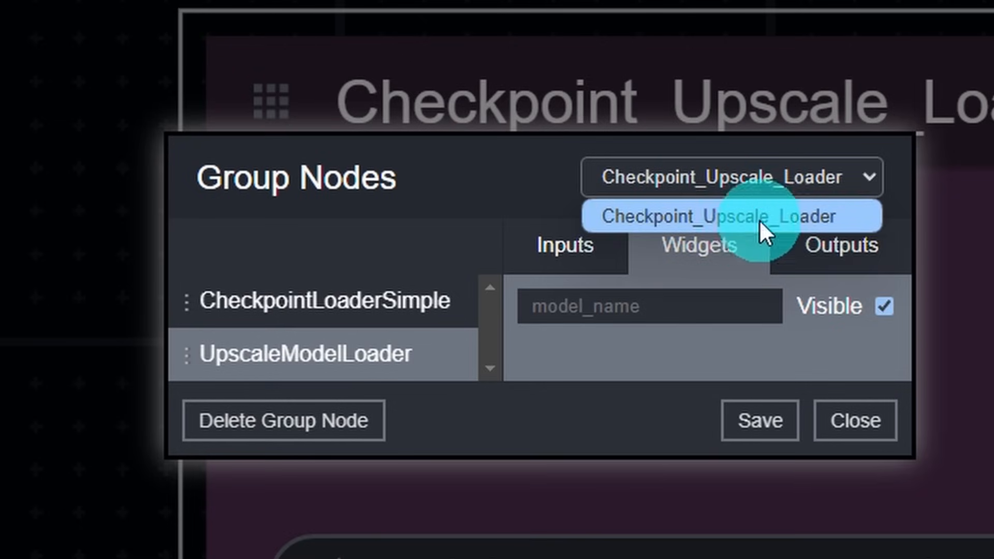
pyautogui.click(399, 234)
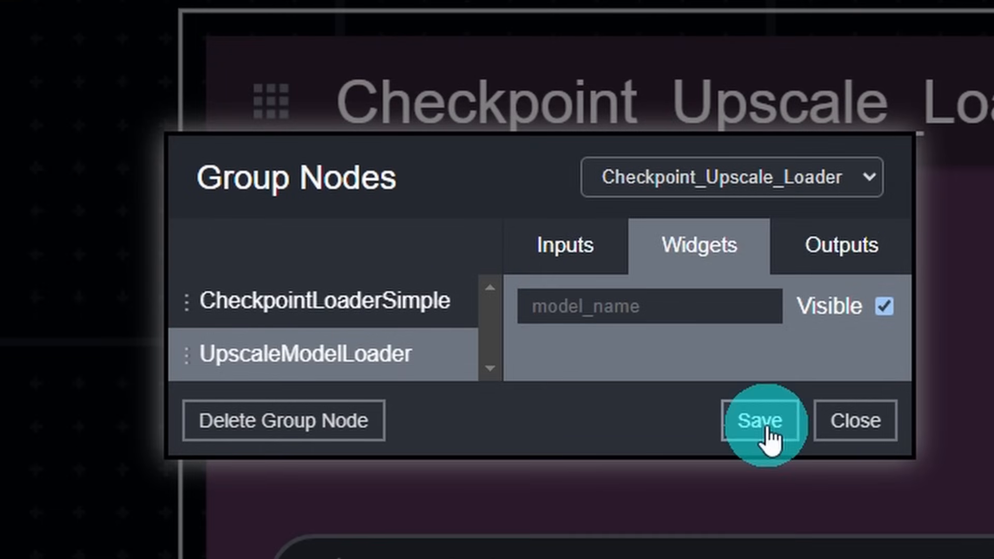
pyautogui.click(757, 430)
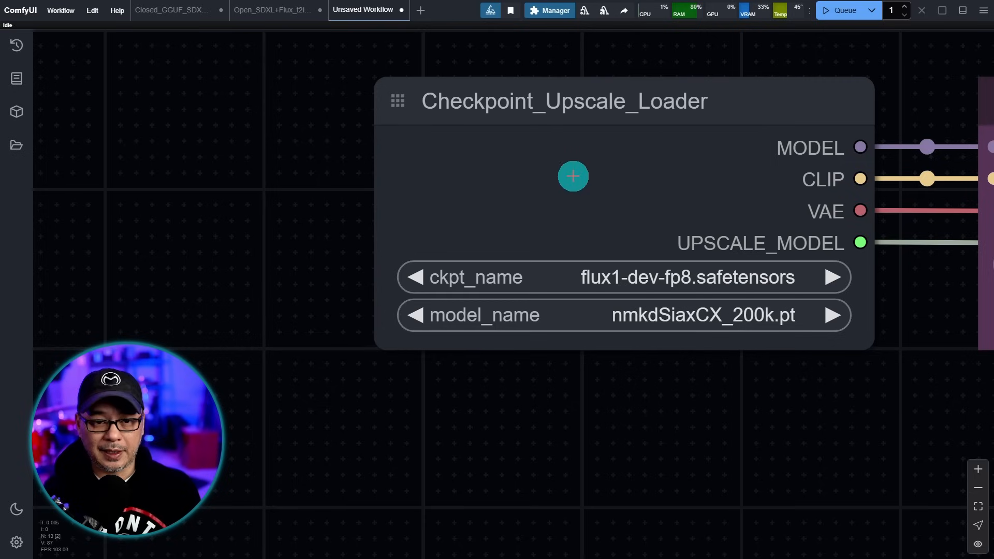
pyautogui.rightClick(555, 164)
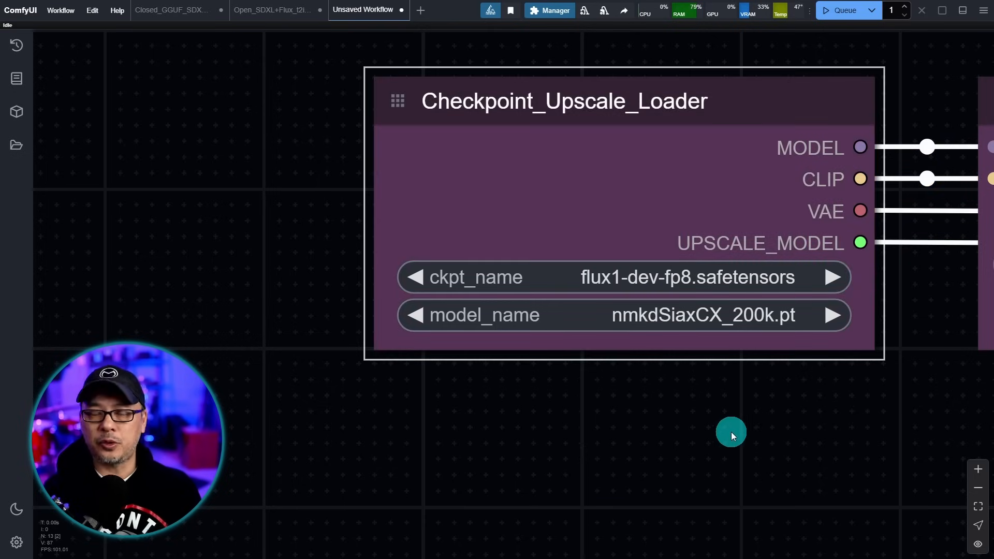
pyautogui.moveTo(711, 428); pyautogui.dragTo(827, 341)
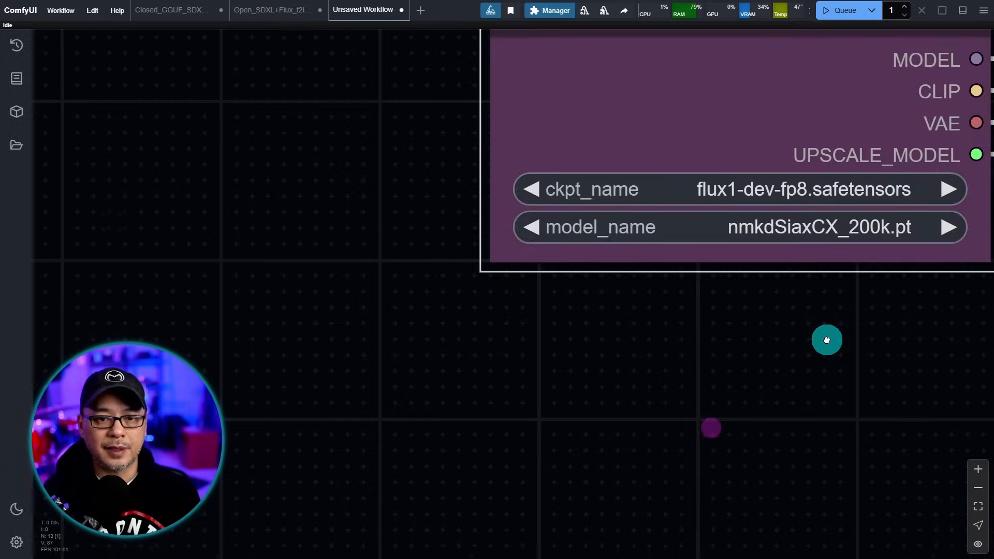
pyautogui.moveTo(744, 368); pyautogui.dragTo(762, 189)
pyautogui.rightClick(535, 166)
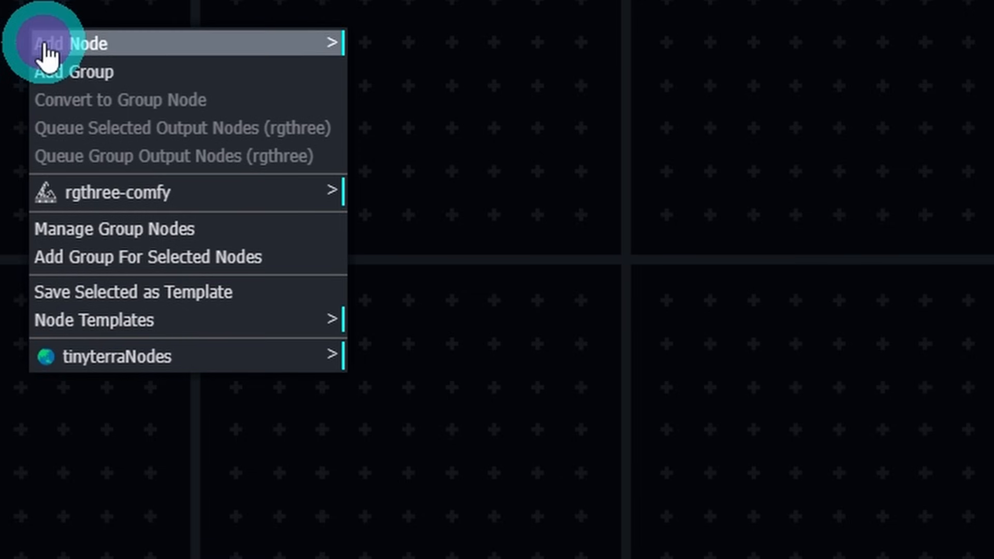
pyautogui.click(48, 46)
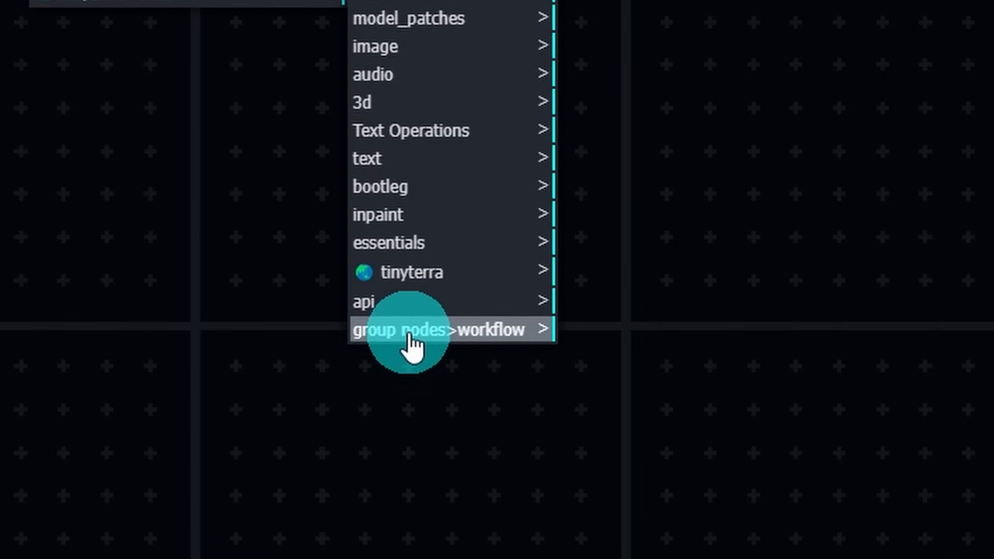
pyautogui.click(410, 334)
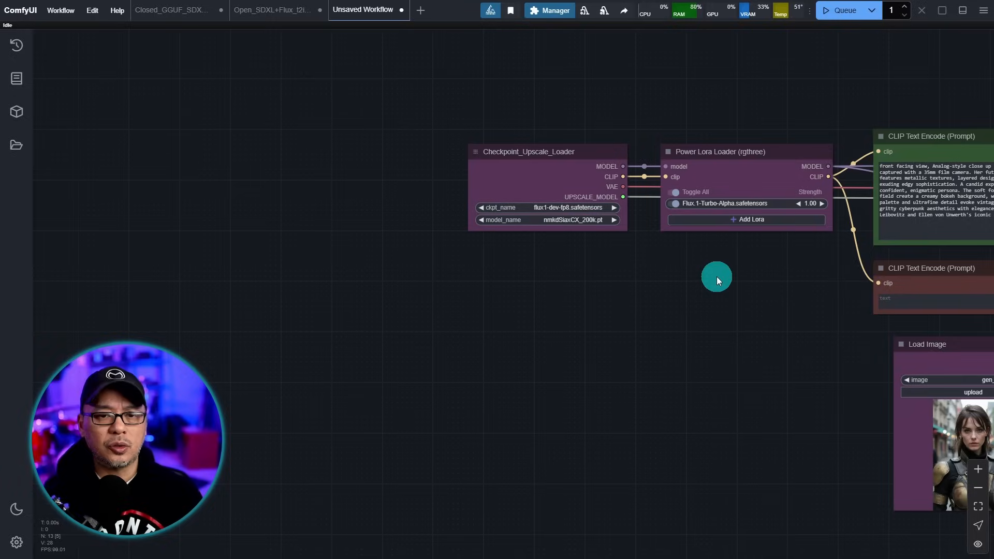
# - Move BasicScheduler and ModelSamplingFlux under KSamplerSelect, then select all three nodes
pyautogui.scroll(2, 717, 277)
pyautogui.scroll(-3, 718, 271)
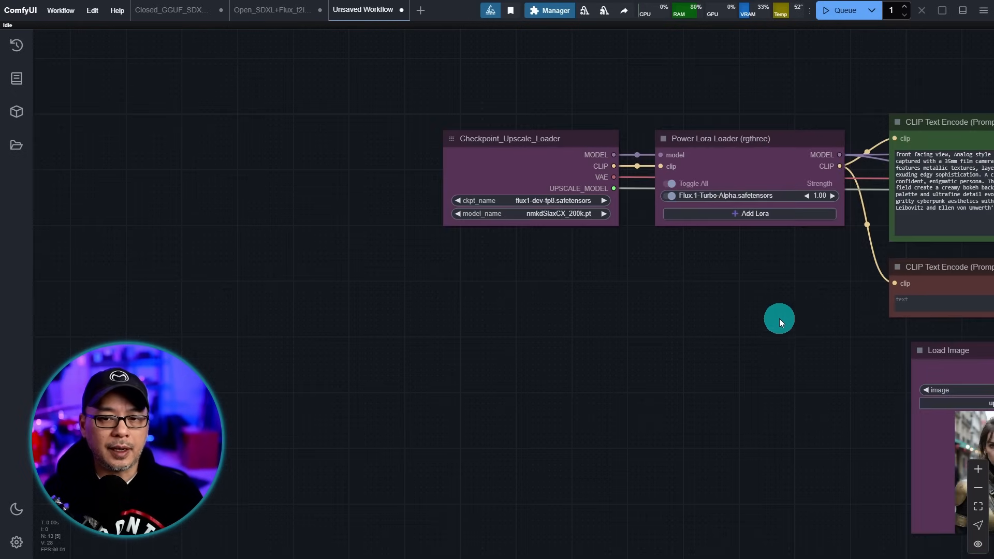
pyautogui.moveTo(797, 333); pyautogui.dragTo(404, 286)
pyautogui.moveTo(833, 349); pyautogui.dragTo(556, 390)
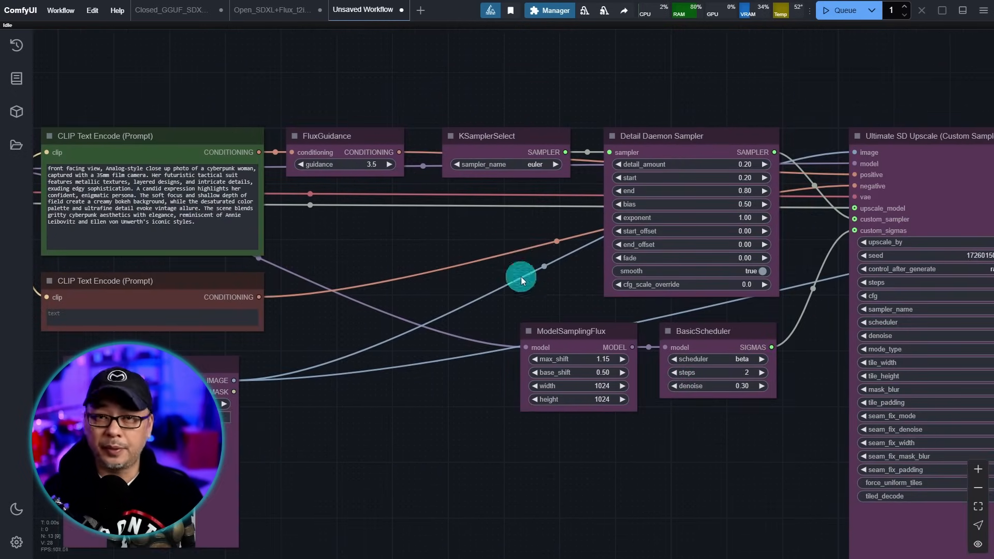
pyautogui.scroll(4, 521, 275)
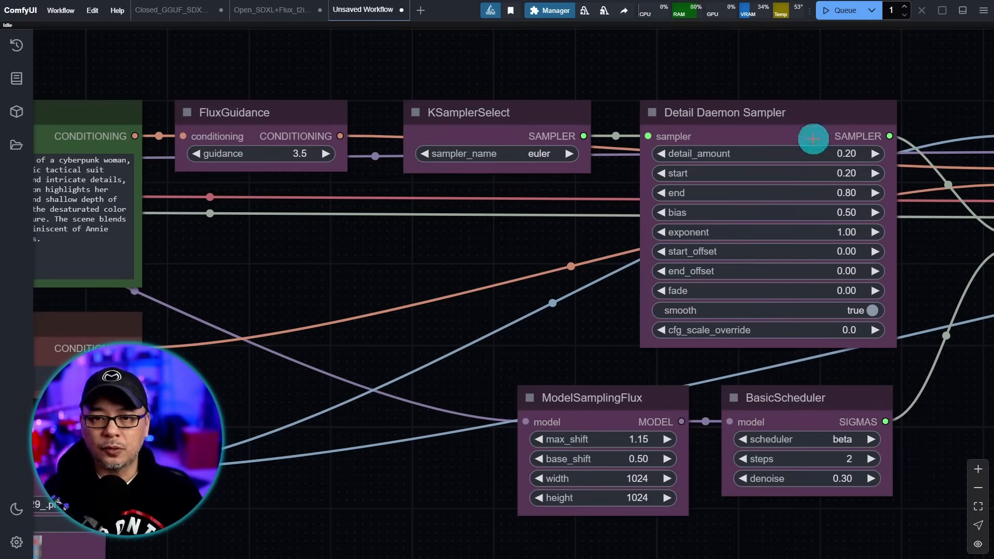
pyautogui.moveTo(776, 398); pyautogui.dragTo(469, 202)
pyautogui.moveTo(598, 400); pyautogui.dragTo(501, 331)
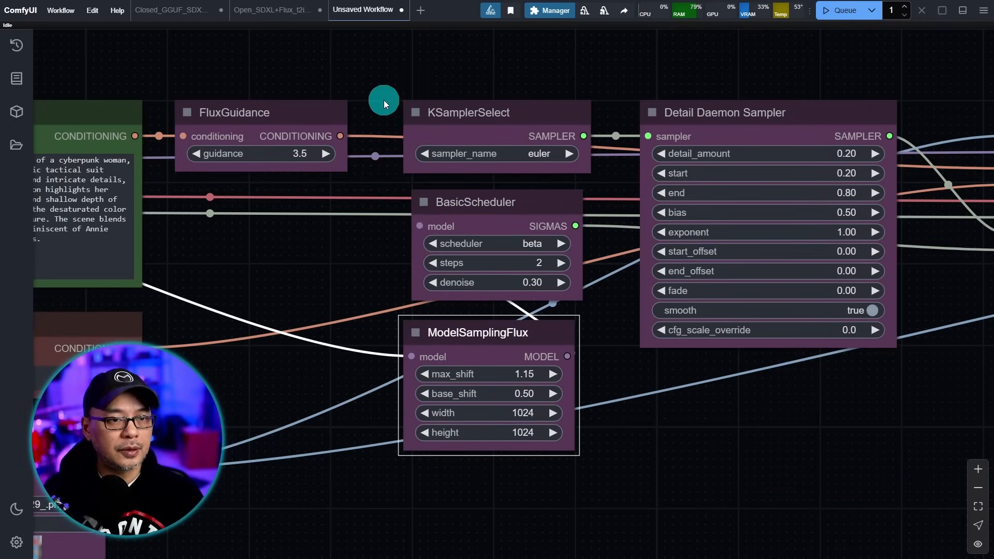
pyautogui.moveTo(381, 113); pyautogui.dragTo(493, 455)
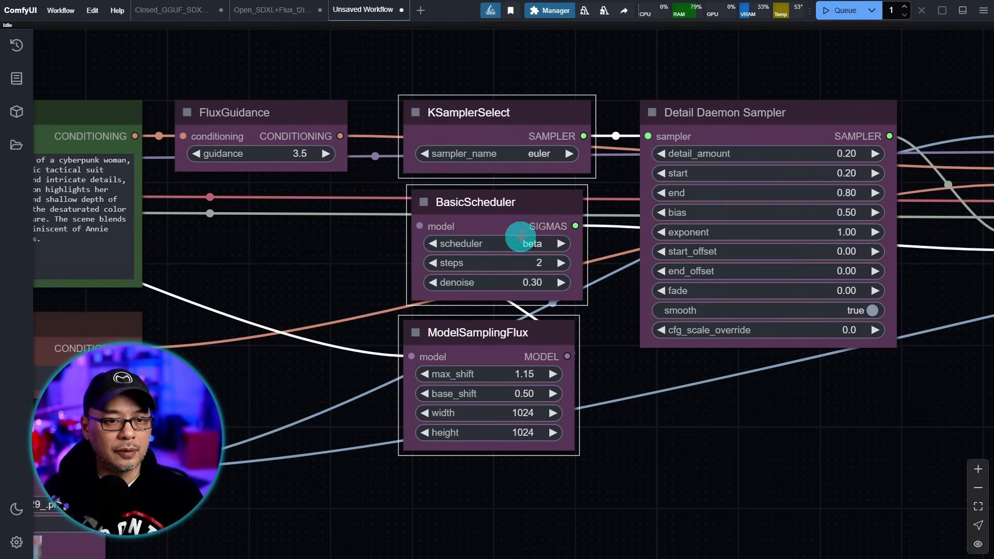
# - Convert the three selected sampler nodes into a group node named Upscale_sampler and move it up beside Detail Daemon Sampler
pyautogui.rightClick(477, 220)
pyautogui.click(580, 245)
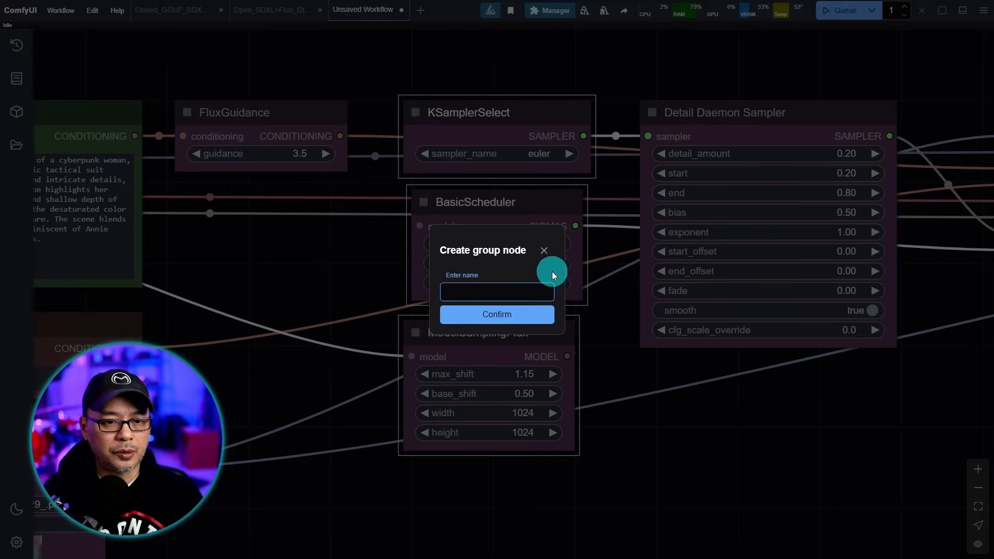
pyautogui.click(494, 299)
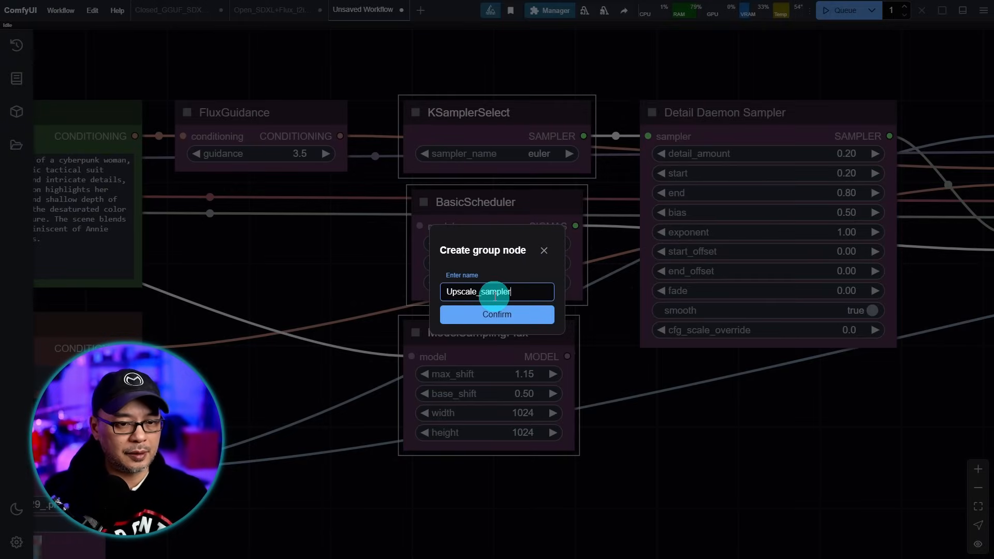
pyautogui.press('Return')
pyautogui.moveTo(501, 160); pyautogui.dragTo(528, 115)
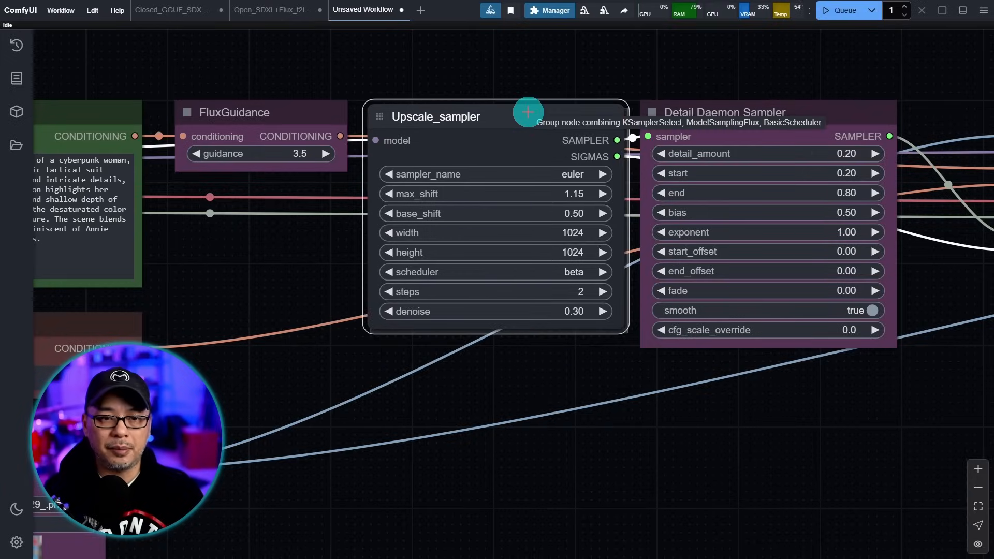
pyautogui.scroll(4, 435, 166)
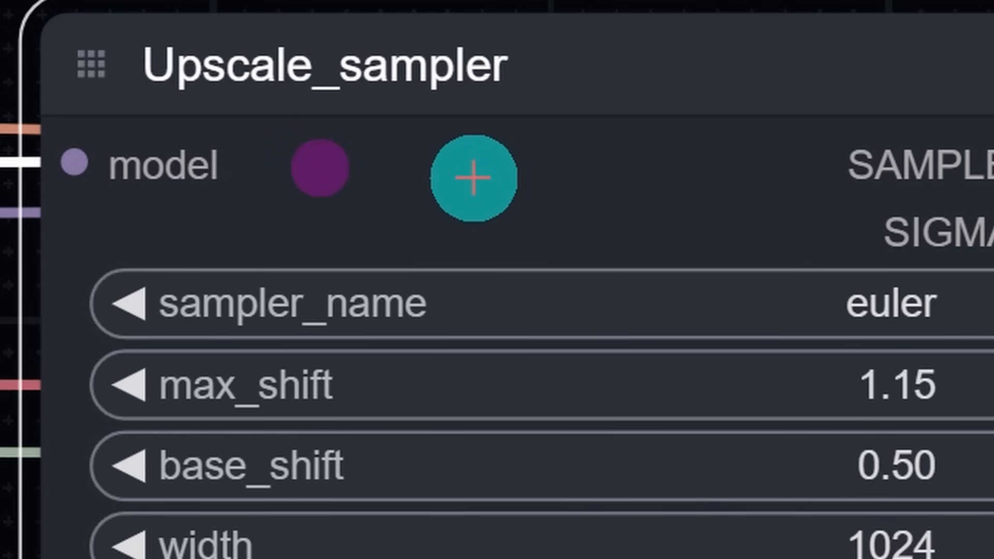
# - In Manage Group Node, move BasicScheduler ahead of ModelSamplingFlux and save the new order
pyautogui.rightClick(546, 109)
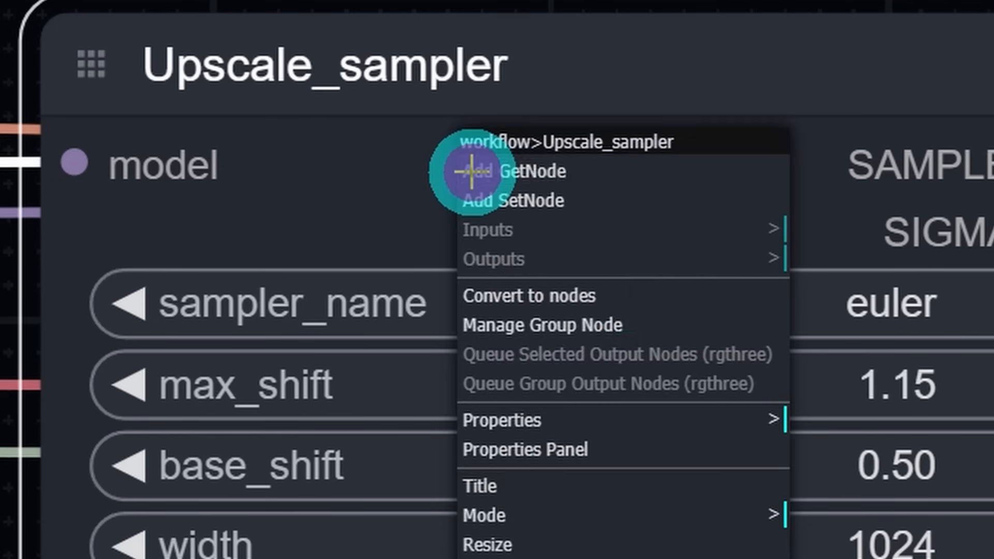
pyautogui.click(636, 328)
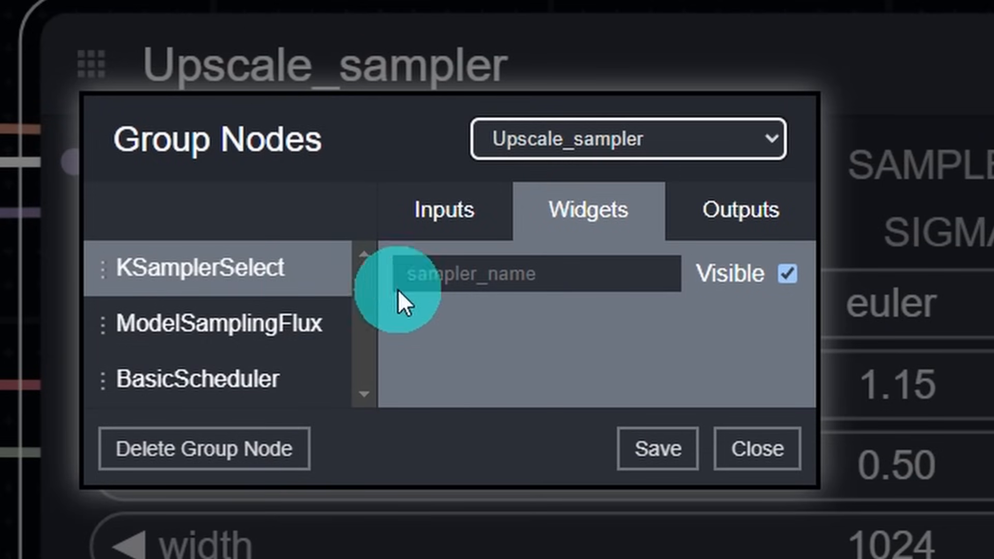
pyautogui.click(233, 397)
pyautogui.moveTo(160, 396); pyautogui.dragTo(107, 317)
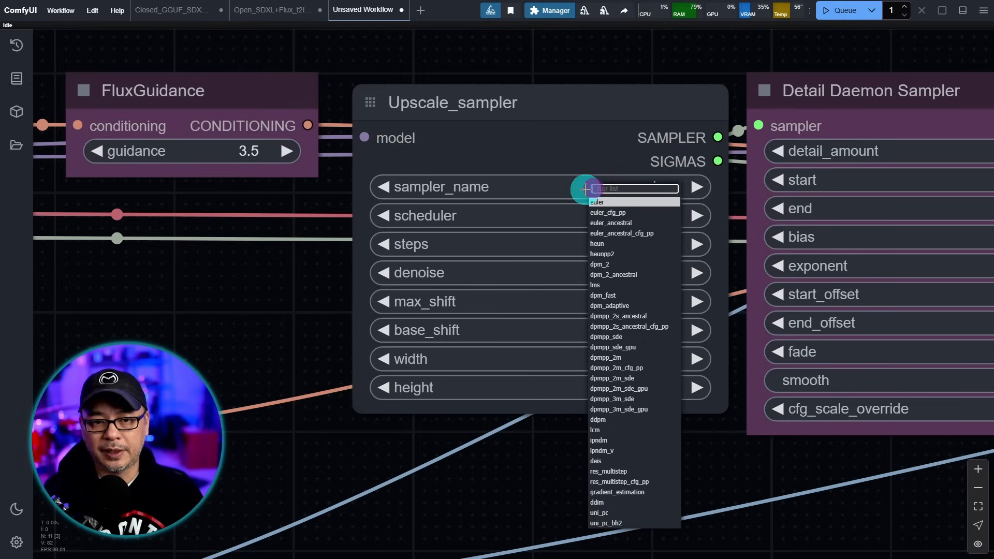
pyautogui.click(591, 162)
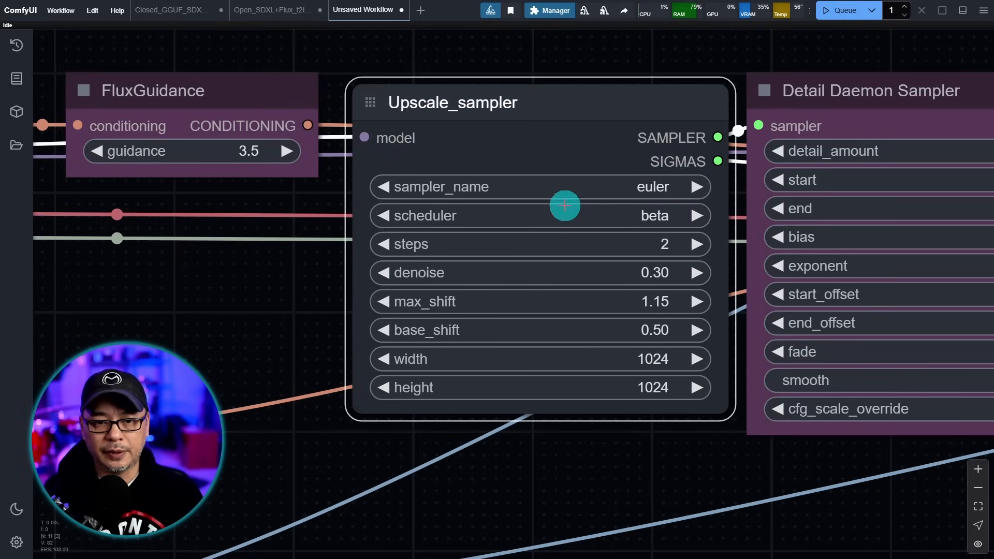
pyautogui.click(623, 217)
pyautogui.click(626, 161)
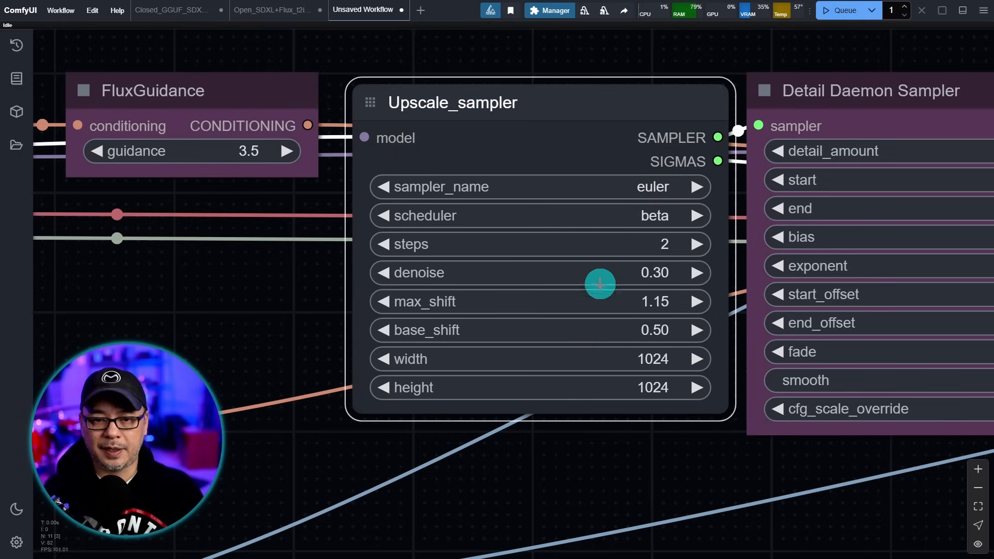
# - Colour the Upscale_sampler node purple
pyautogui.rightClick(612, 302)
pyautogui.click(672, 300)
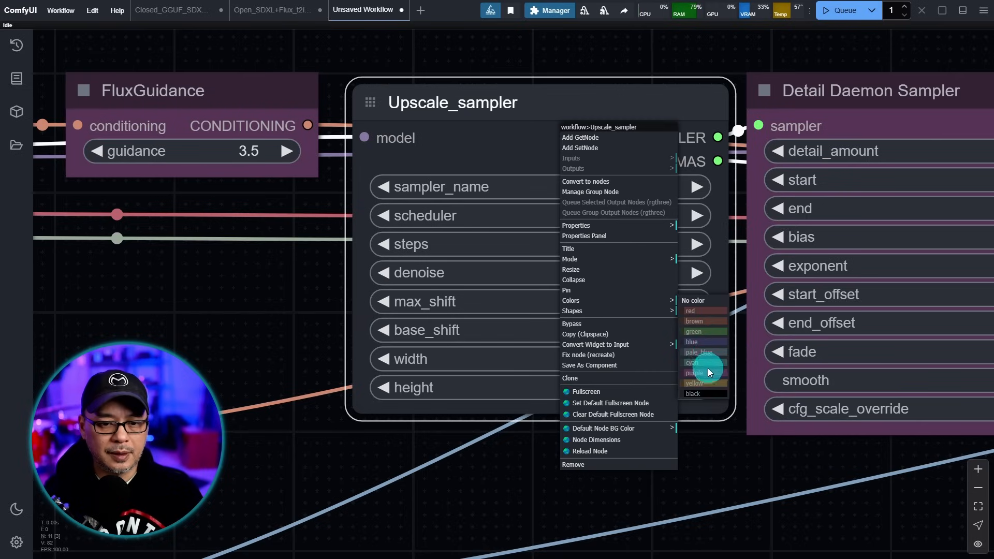
pyautogui.click(708, 373)
pyautogui.rightClick(576, 133)
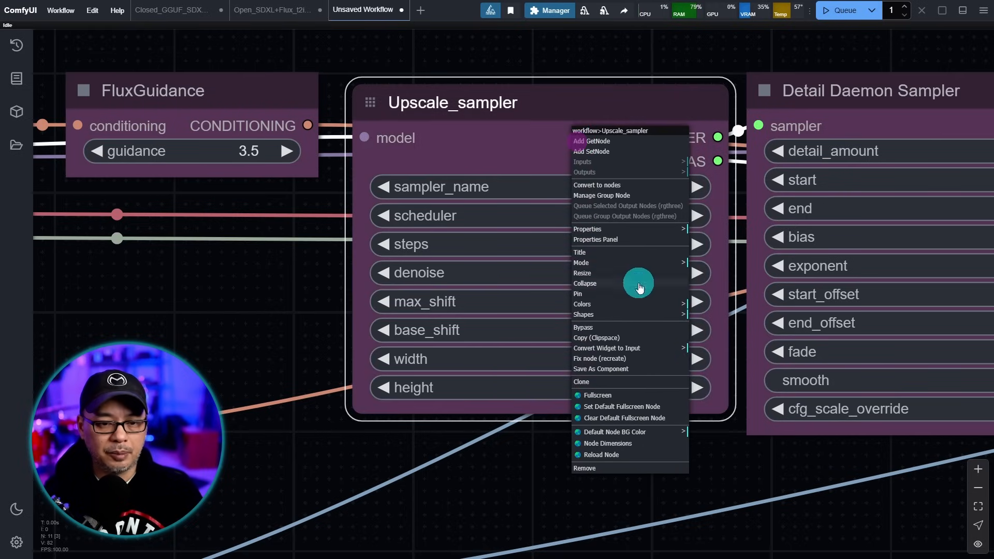
pyautogui.click(684, 312)
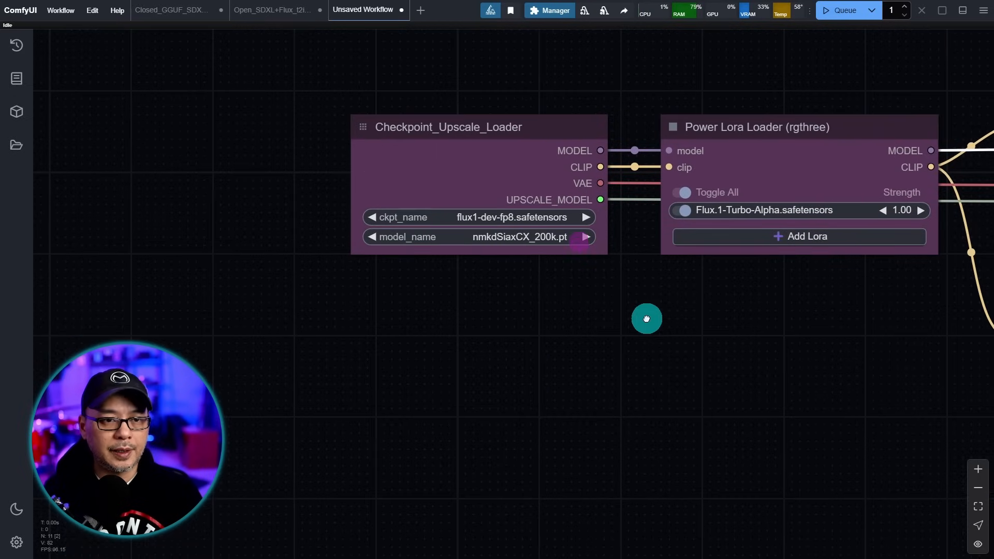
# - Place Power Lora Loader under Checkpoint_Upscale_Loader, with Load Image beneath it
pyautogui.moveTo(647, 319); pyautogui.dragTo(647, 313)
pyautogui.moveTo(772, 123); pyautogui.dragTo(465, 274)
pyautogui.moveTo(464, 274); pyautogui.dragTo(465, 275)
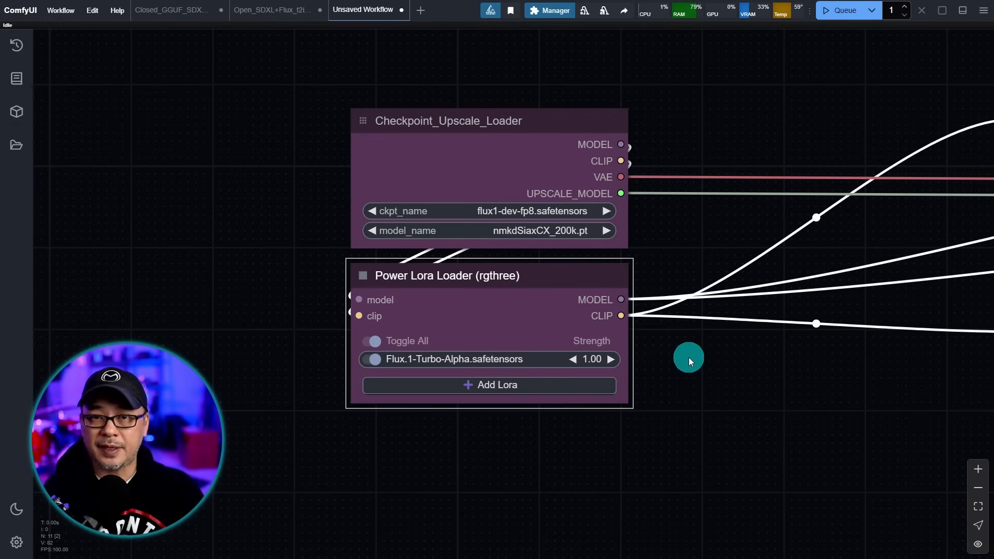
pyautogui.scroll(-4, 703, 358)
pyautogui.moveTo(914, 288); pyautogui.dragTo(476, 259)
pyautogui.scroll(3, 608, 358)
pyautogui.scroll(-2, 673, 165)
# - Stack the positive and negative prompt nodes beside the loaders and bring FluxGuidance toward them
pyautogui.moveTo(851, 105); pyautogui.dragTo(657, 155)
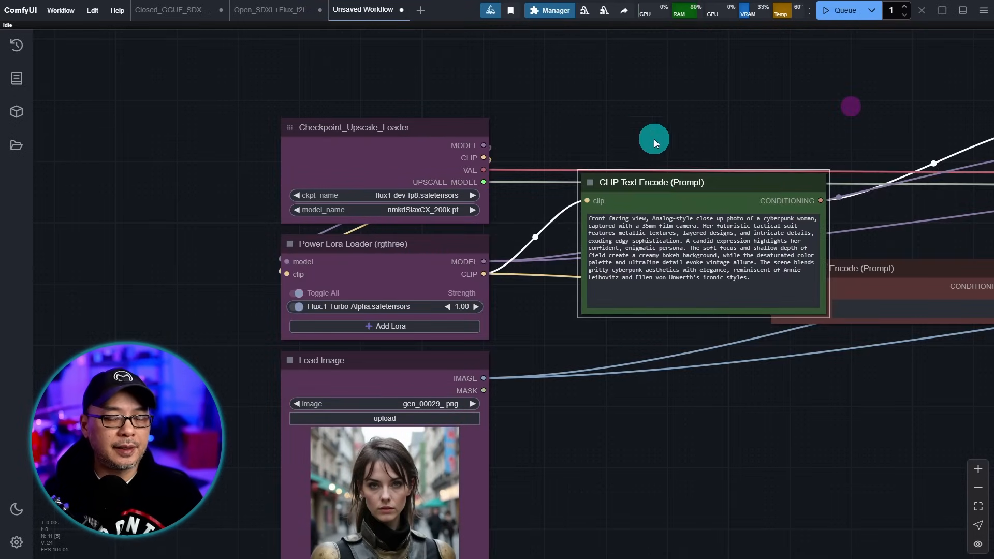
pyautogui.scroll(3, 632, 132)
pyautogui.moveTo(624, 193); pyautogui.dragTo(513, 129)
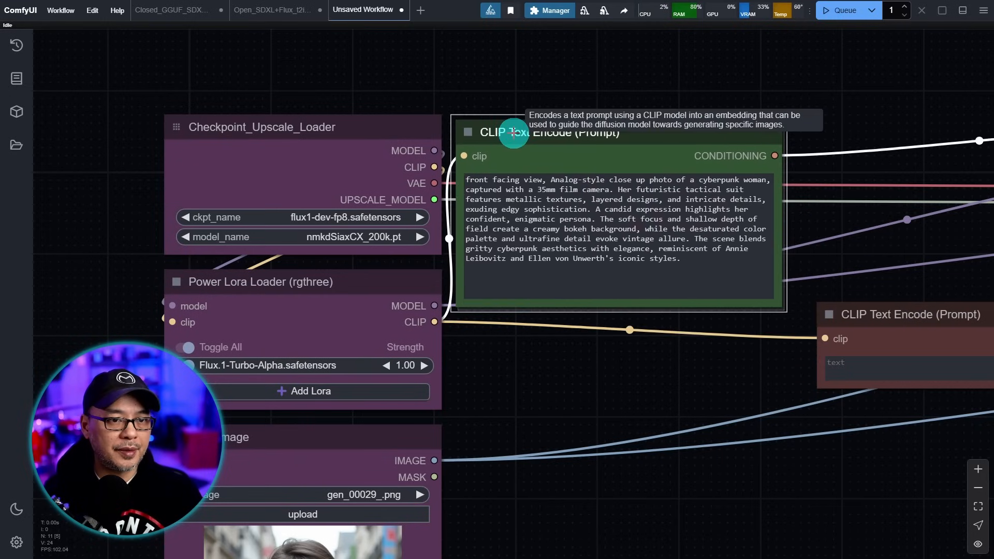
pyautogui.moveTo(874, 315); pyautogui.dragTo(509, 324)
pyautogui.scroll(-1, 791, 430)
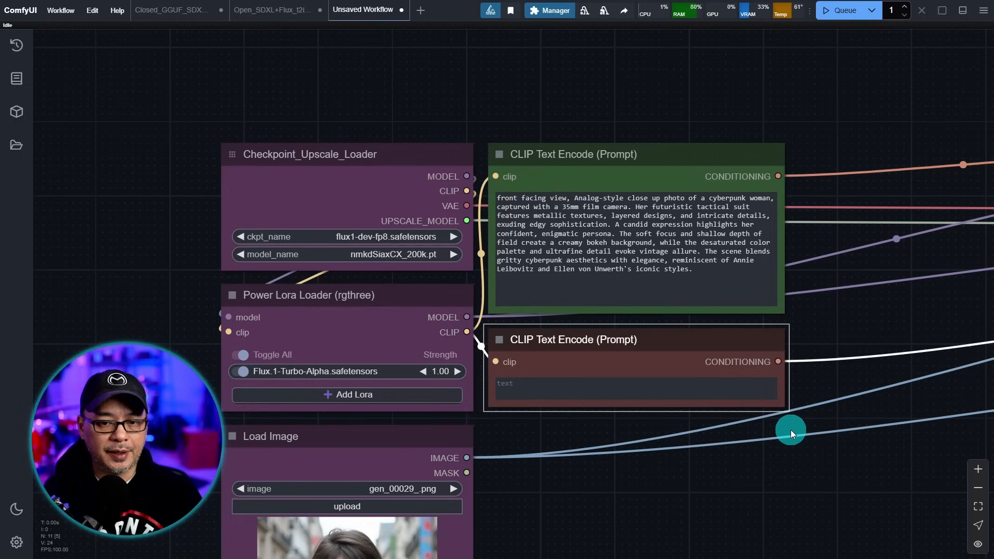
pyautogui.moveTo(782, 495); pyautogui.dragTo(677, 406)
pyautogui.scroll(-4, 678, 407)
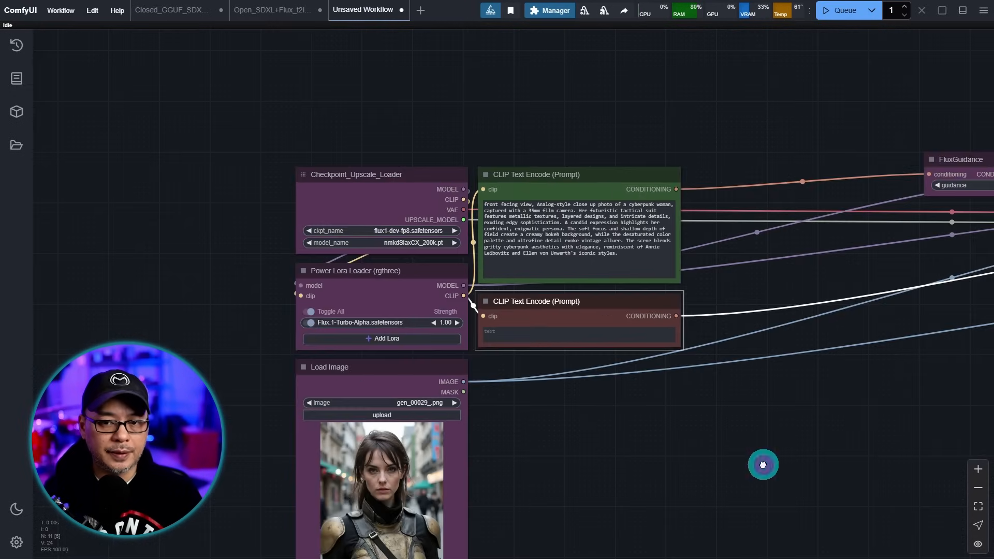
pyautogui.scroll(4, 924, 109)
pyautogui.moveTo(956, 188); pyautogui.dragTo(578, 163)
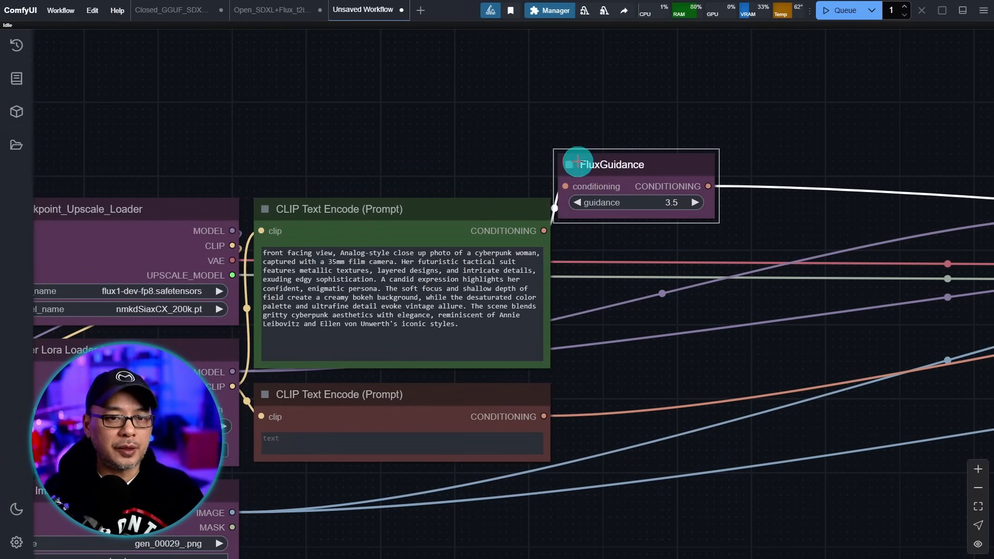
# - Collapse FluxGuidance and tuck it above the positive prompt, undoing an accidental bypass with Ctrl+B
pyautogui.click(569, 164)
pyautogui.scroll(4, 606, 229)
pyautogui.moveTo(623, 126); pyautogui.dragTo(462, 146)
pyautogui.moveTo(602, 244); pyautogui.dragTo(812, 232)
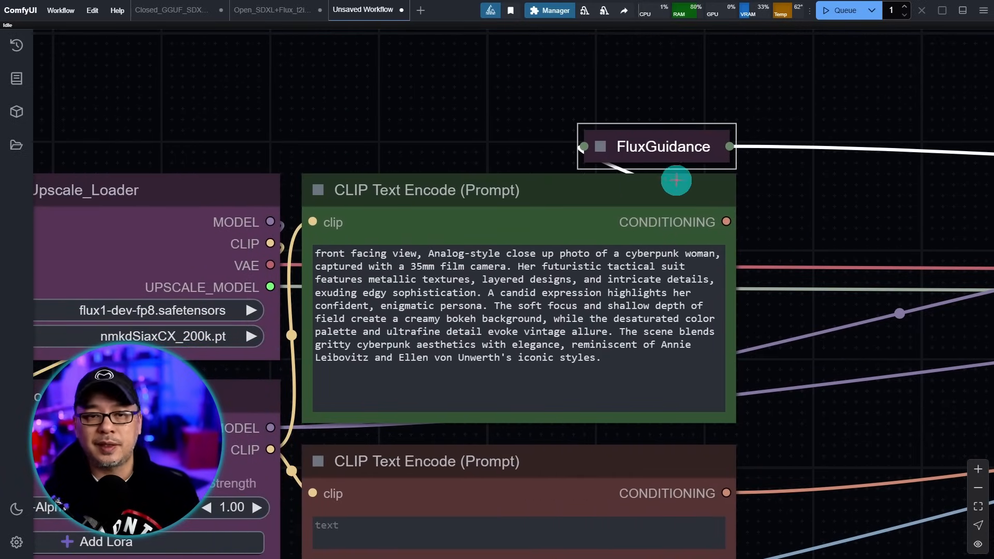
pyautogui.rightClick(656, 154)
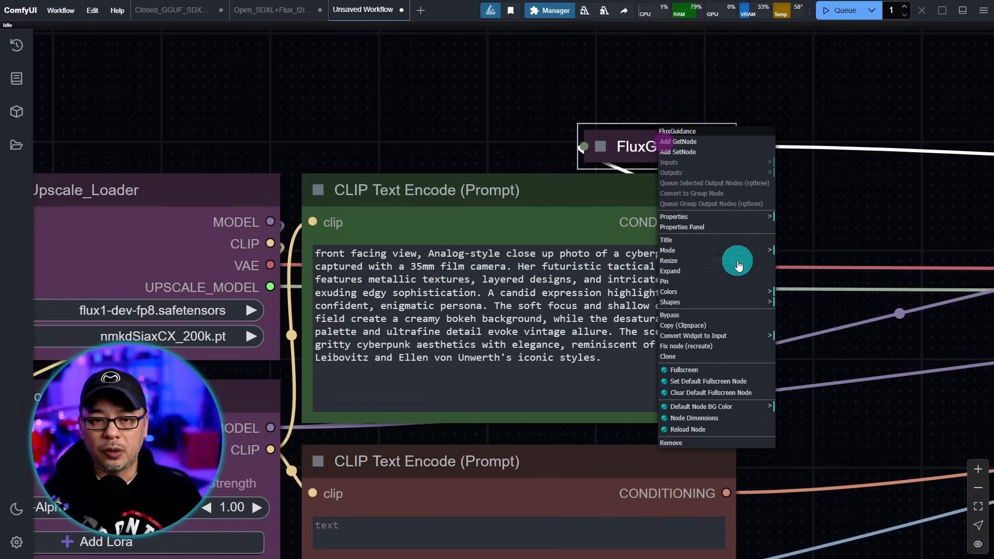
pyautogui.click(707, 316)
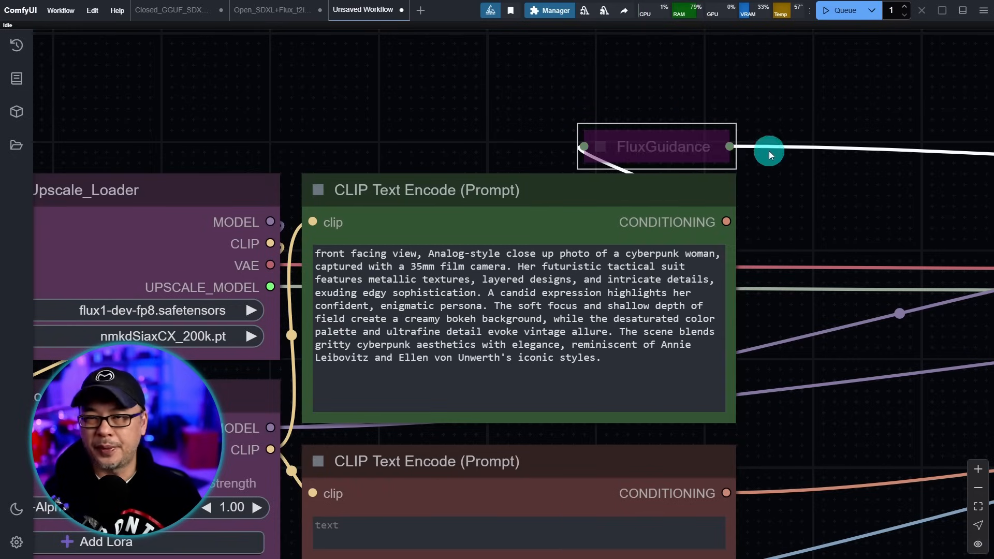
pyautogui.hotkey('ctrl', 'b')
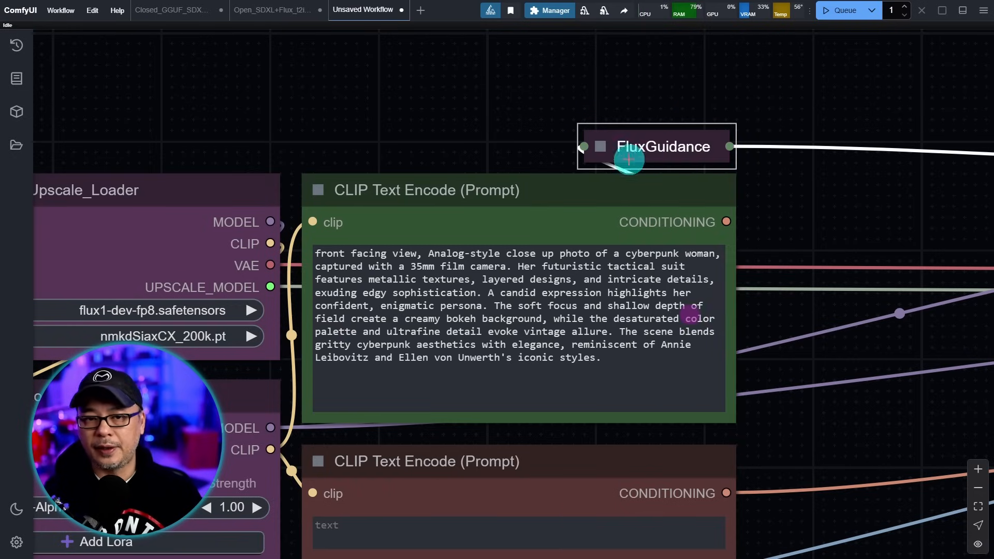
pyautogui.click(601, 146)
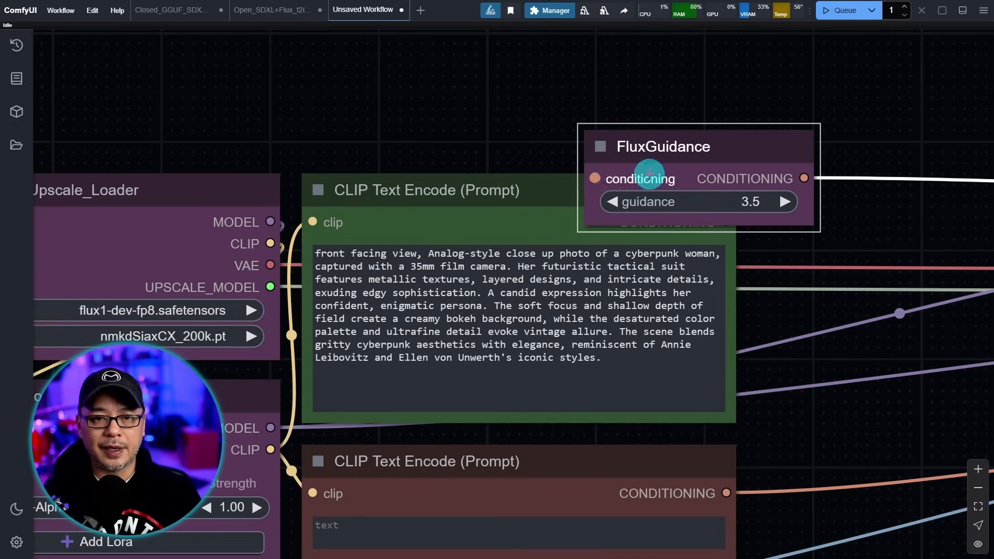
pyautogui.click(597, 146)
# - Move Upscale_sampler beside Load Image and widen it slightly
pyautogui.scroll(-7, 849, 253)
pyautogui.moveTo(675, 61); pyautogui.dragTo(916, 161)
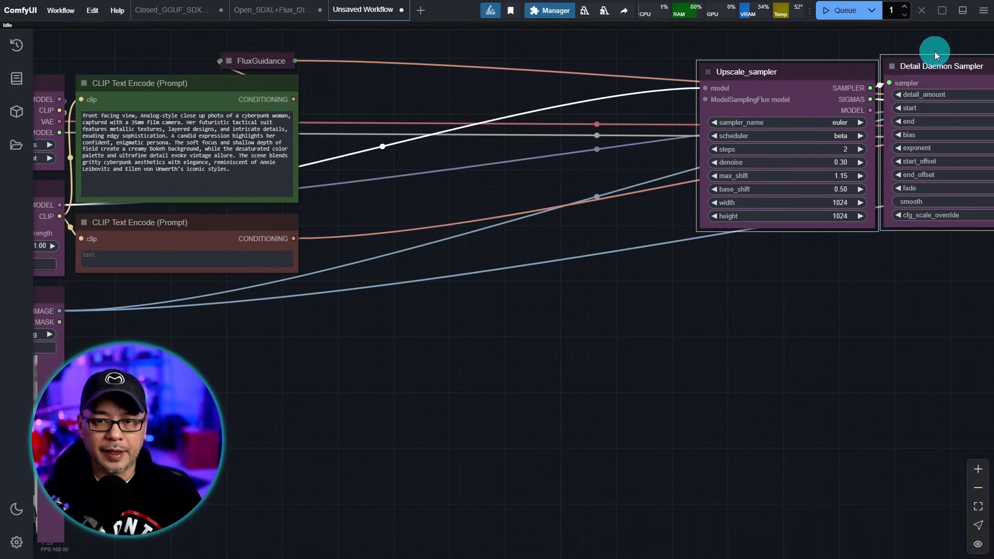
pyautogui.moveTo(928, 64); pyautogui.dragTo(465, 343)
pyautogui.moveTo(416, 299); pyautogui.dragTo(696, 150)
pyautogui.moveTo(438, 263); pyautogui.dragTo(496, 303)
pyautogui.click(457, 357)
pyautogui.scroll(3, 456, 358)
pyautogui.moveTo(708, 200); pyautogui.dragTo(492, 121)
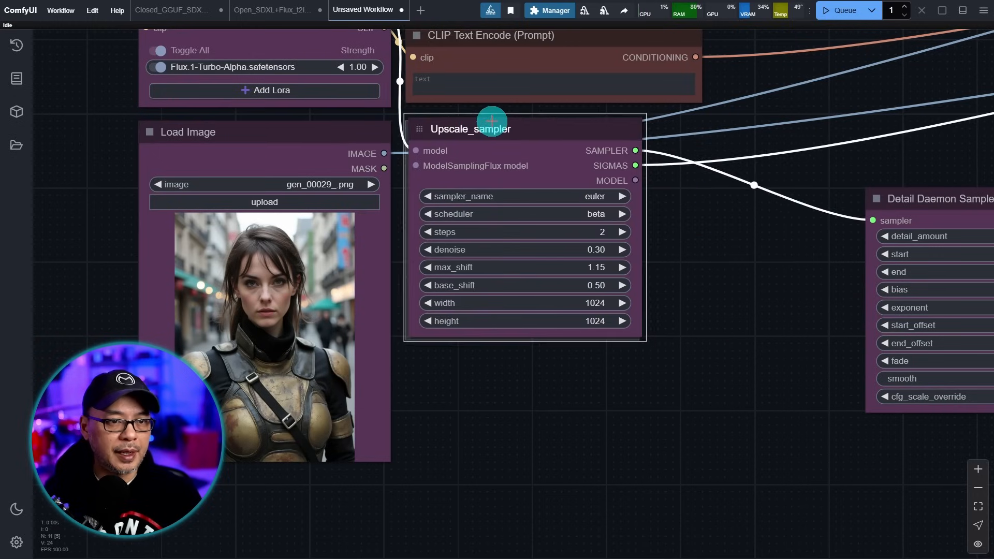
pyautogui.moveTo(643, 333); pyautogui.dragTo(690, 332)
# - Put Detail Daemon Sampler under Upscale_sampler, lower Load Image, and make Power Lora Loader taller
pyautogui.moveTo(766, 311); pyautogui.dragTo(758, 260)
pyautogui.moveTo(919, 141); pyautogui.dragTo(495, 329)
pyautogui.moveTo(738, 421); pyautogui.dragTo(753, 332)
pyautogui.moveTo(535, 233); pyautogui.dragTo(509, 214)
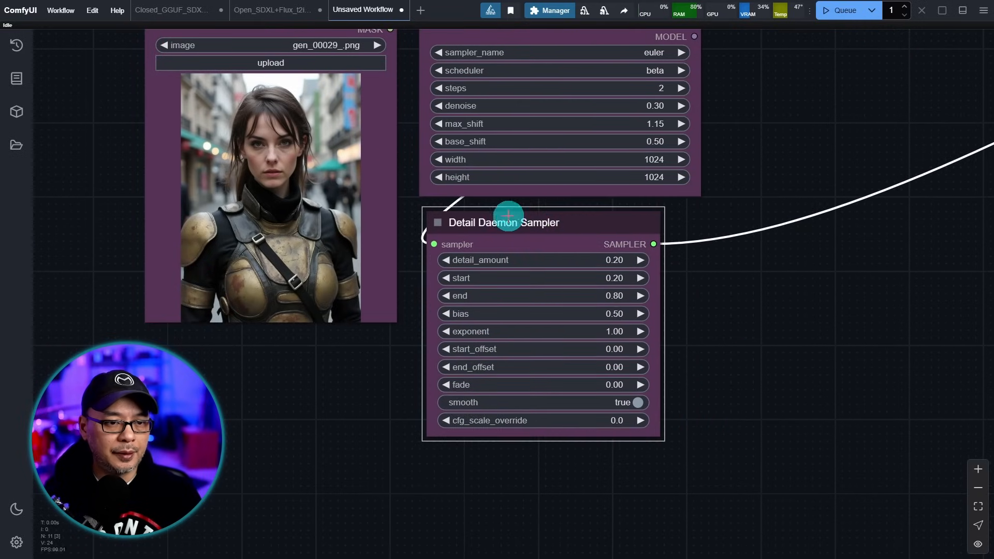
pyautogui.moveTo(509, 216); pyautogui.dragTo(506, 218)
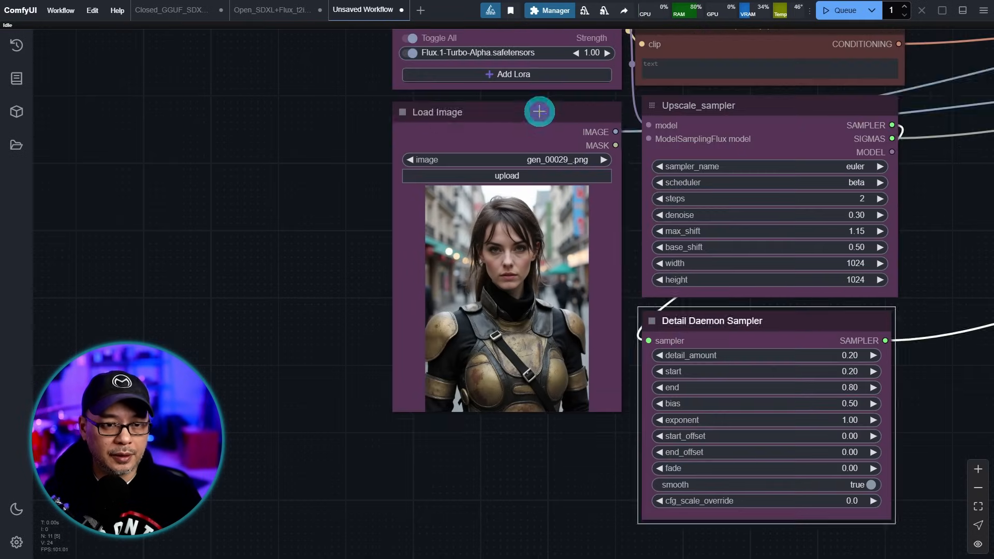
pyautogui.moveTo(539, 111); pyautogui.dragTo(524, 258)
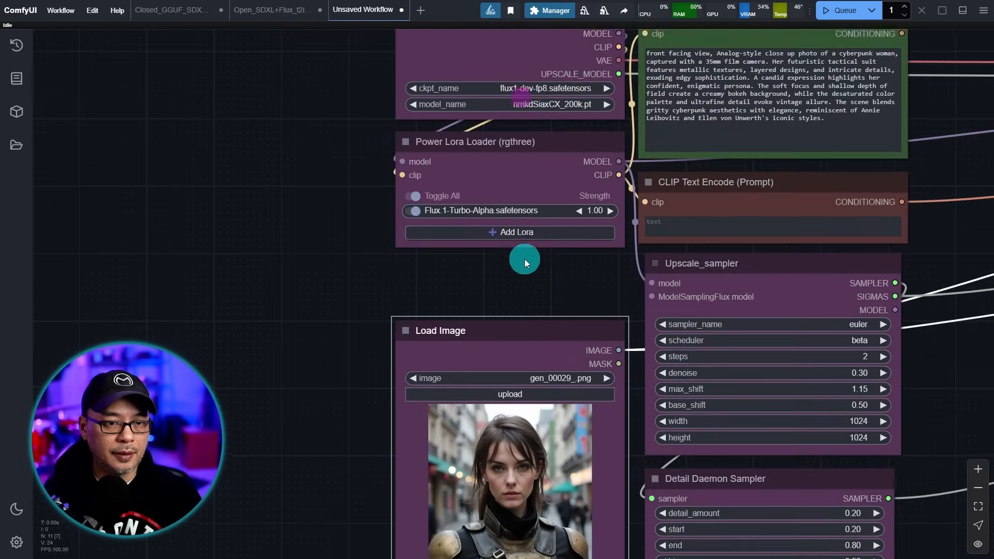
pyautogui.scroll(3, 524, 258)
pyautogui.moveTo(657, 234); pyautogui.dragTo(657, 275)
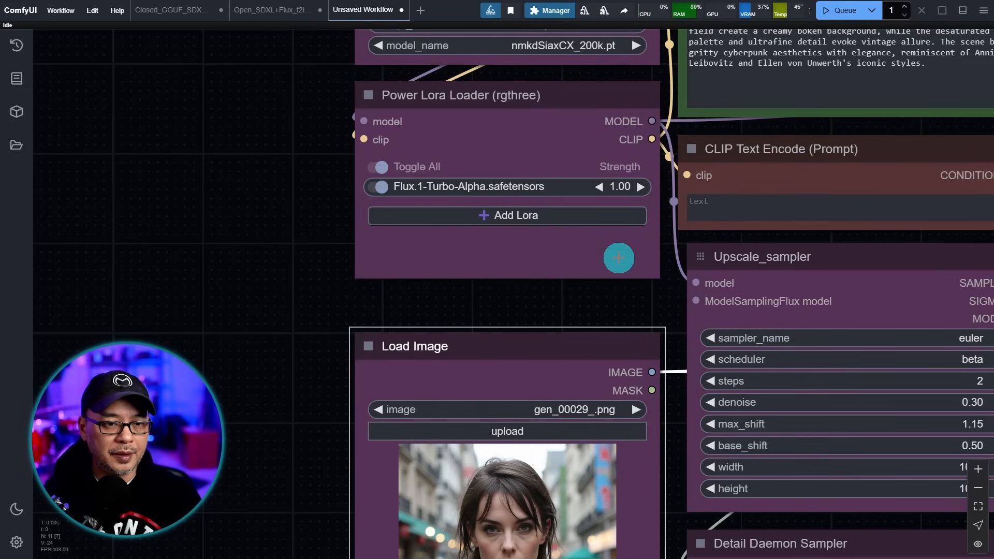
# - Place Ultimate SD Upscale next to Save Image and shift the compacted nodes right
pyautogui.moveTo(304, 308); pyautogui.dragTo(328, 56)
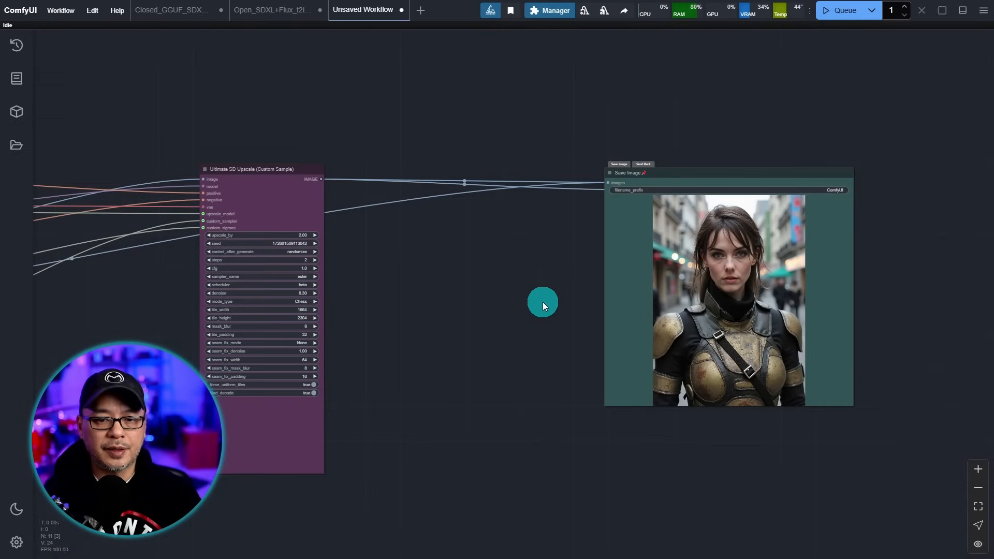
pyautogui.moveTo(458, 289); pyautogui.dragTo(640, 287)
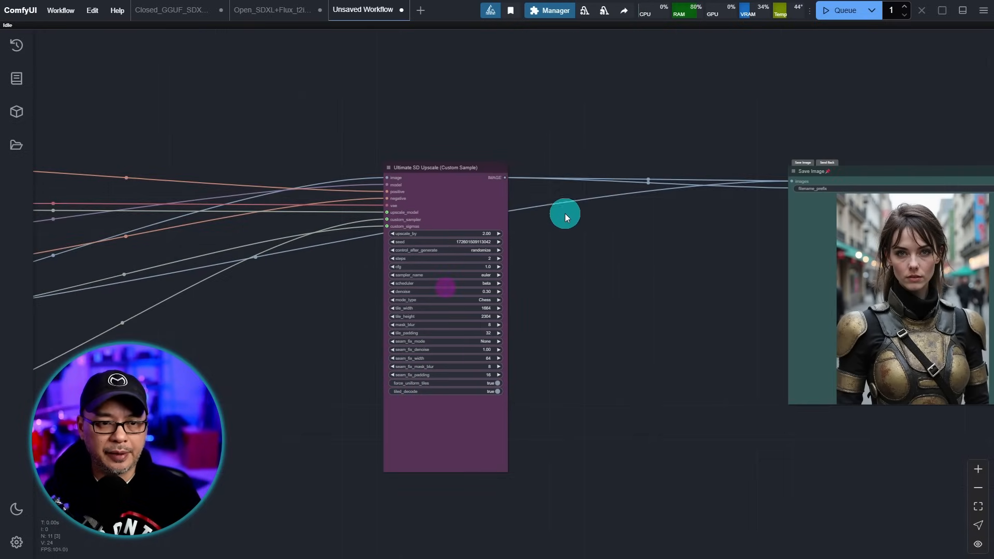
pyautogui.moveTo(485, 176); pyautogui.dragTo(741, 176)
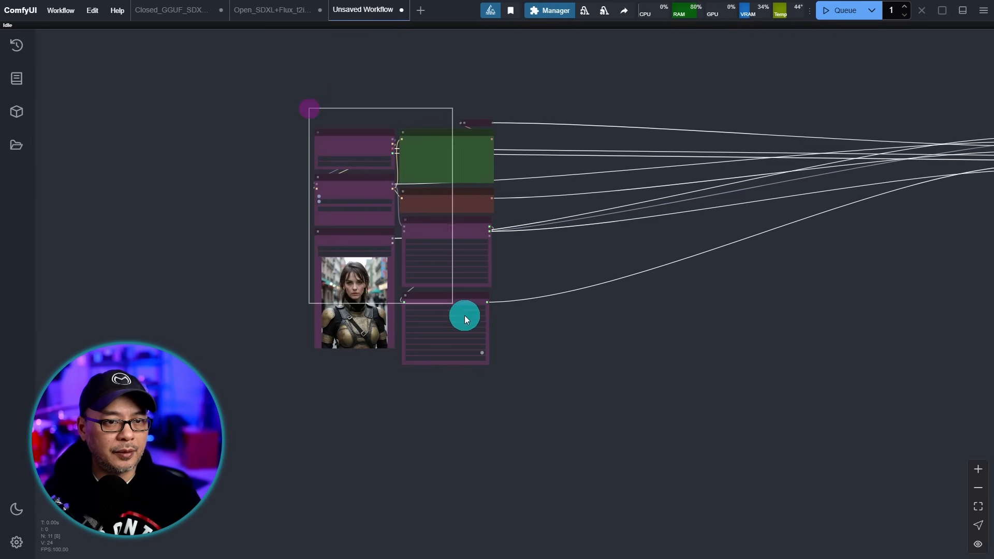
pyautogui.moveTo(465, 315); pyautogui.dragTo(466, 315)
pyautogui.moveTo(485, 135); pyautogui.dragTo(884, 147)
pyautogui.moveTo(947, 328); pyautogui.dragTo(537, 358)
pyautogui.scroll(3, 531, 257)
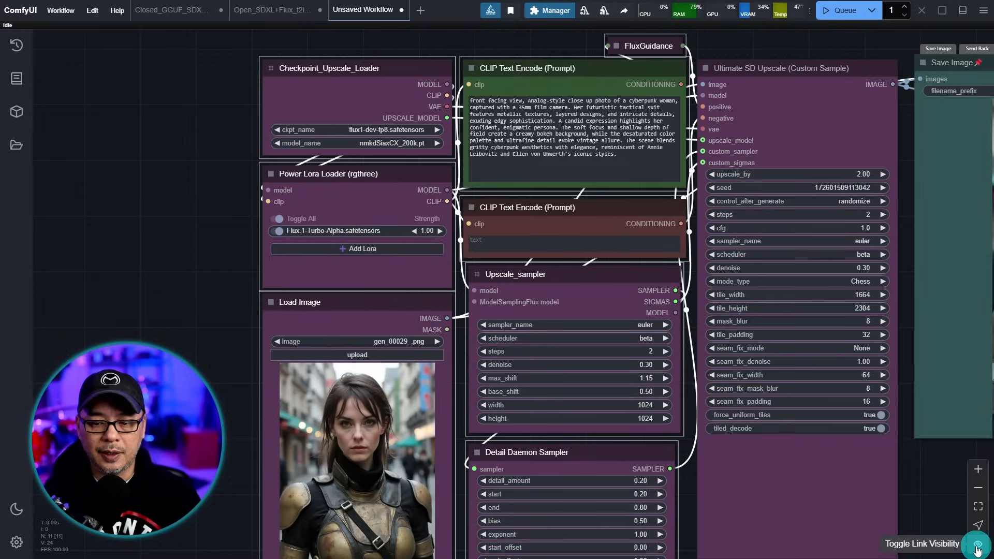
# - Hide the connection links, nudge Upscale_sampler left, and lengthen Ultimate SD Upscale downward
pyautogui.click(943, 539)
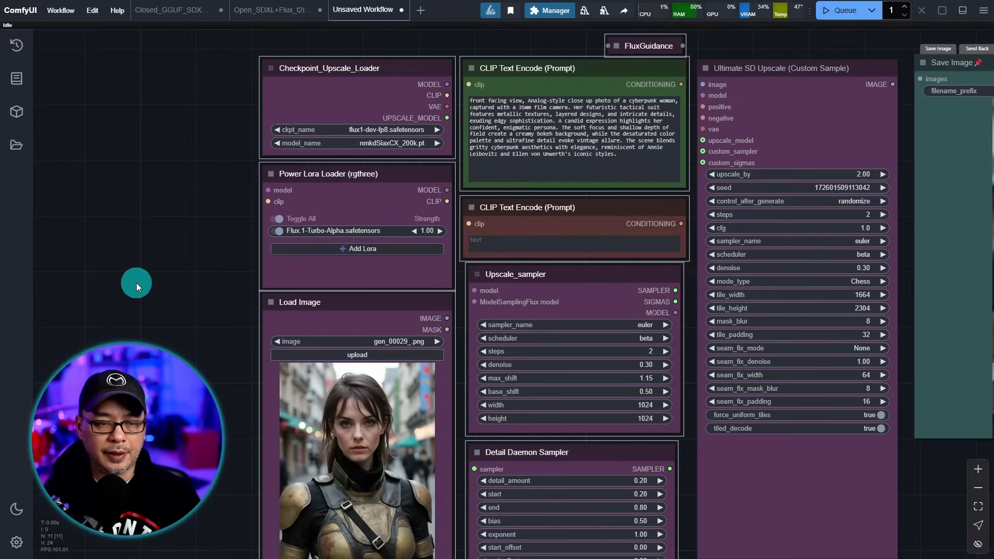
pyautogui.click(144, 272)
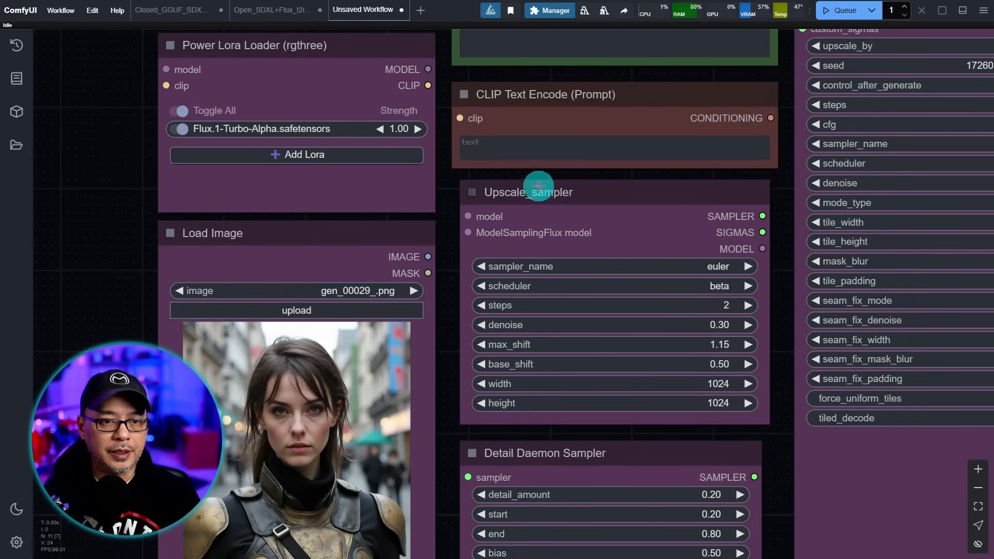
pyautogui.moveTo(539, 186); pyautogui.dragTo(531, 185)
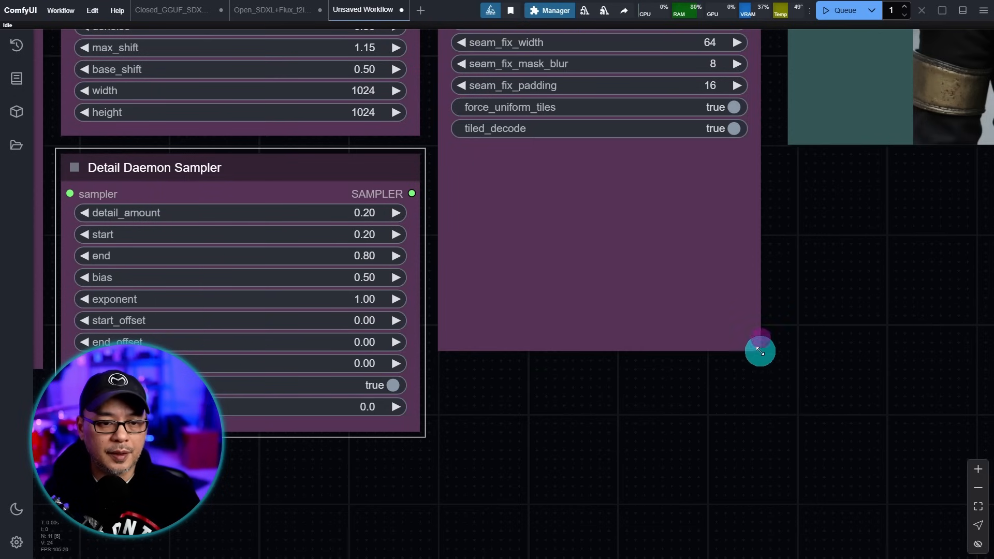
pyautogui.moveTo(759, 349); pyautogui.dragTo(756, 436)
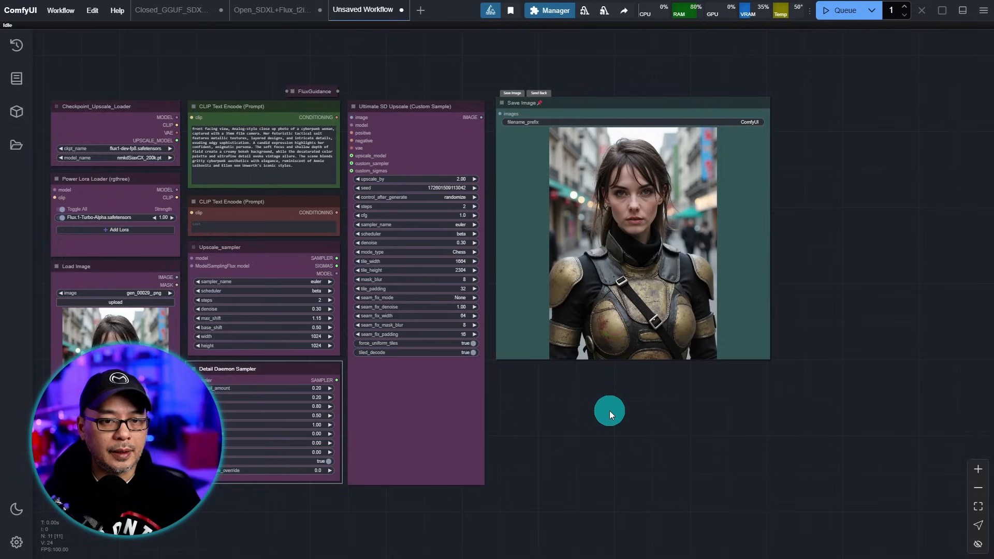
# - Make the Save Image node taller and resize it to fit its contents
pyautogui.scroll(2, 610, 410)
pyautogui.moveTo(610, 409)
pyautogui.mouseDown()
pyautogui.moveTo(628, 380)
pyautogui.moveTo(615, 407)
pyautogui.mouseUp()
pyautogui.scroll(1, 779, 378)
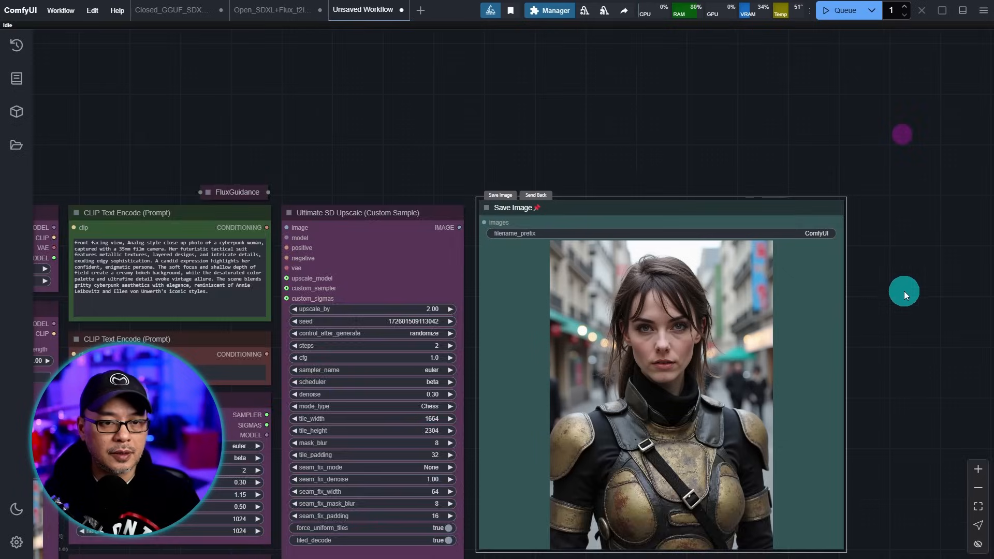
pyautogui.scroll(4, 905, 291)
pyautogui.rightClick(422, 179)
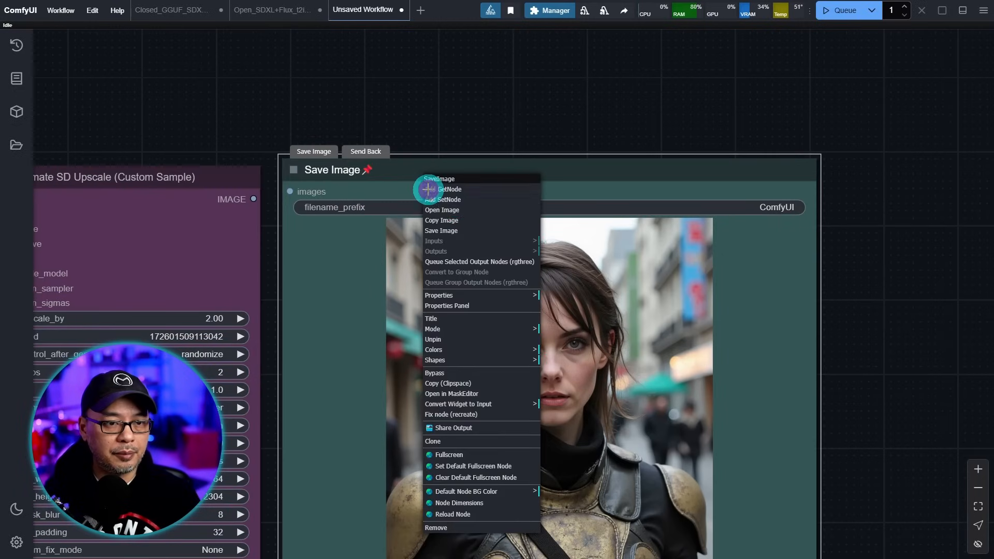
pyautogui.rightClick(500, 178)
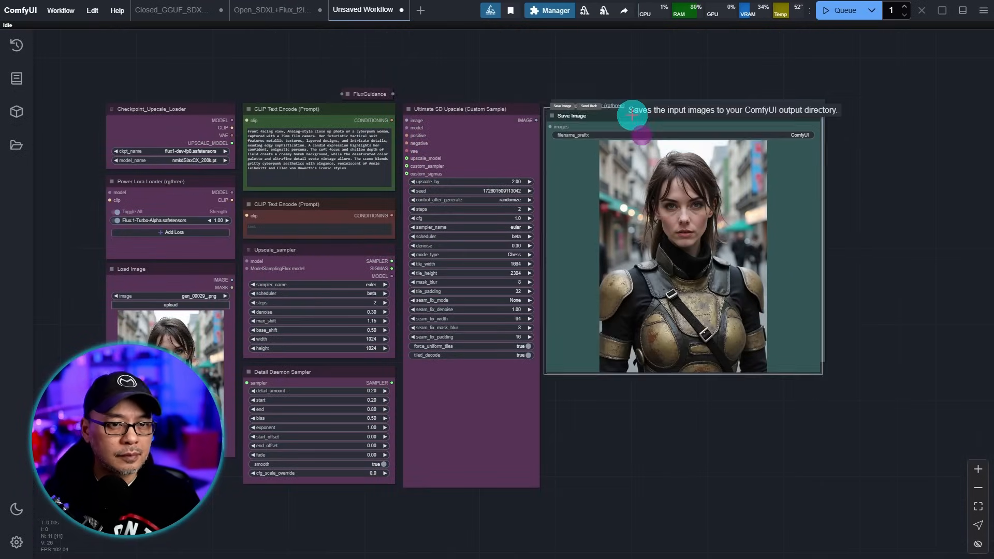
pyautogui.moveTo(821, 375); pyautogui.dragTo(828, 481)
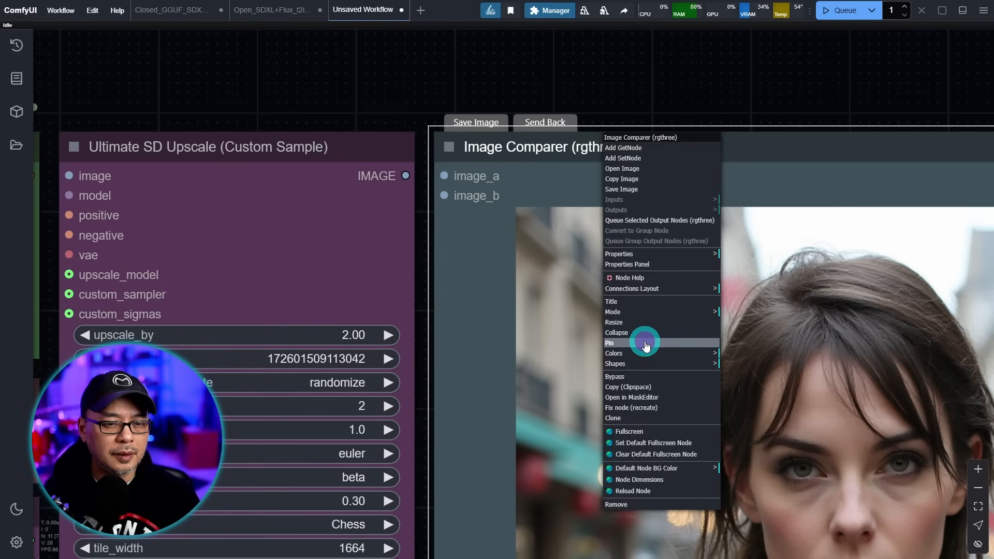
pyautogui.click(645, 342)
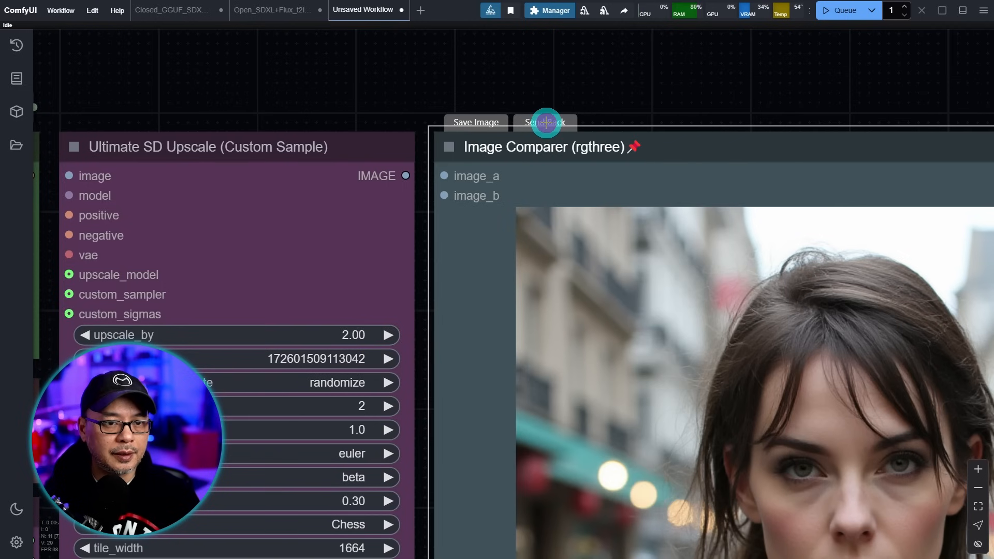
pyautogui.click(546, 122)
pyautogui.rightClick(577, 153)
pyautogui.click(600, 308)
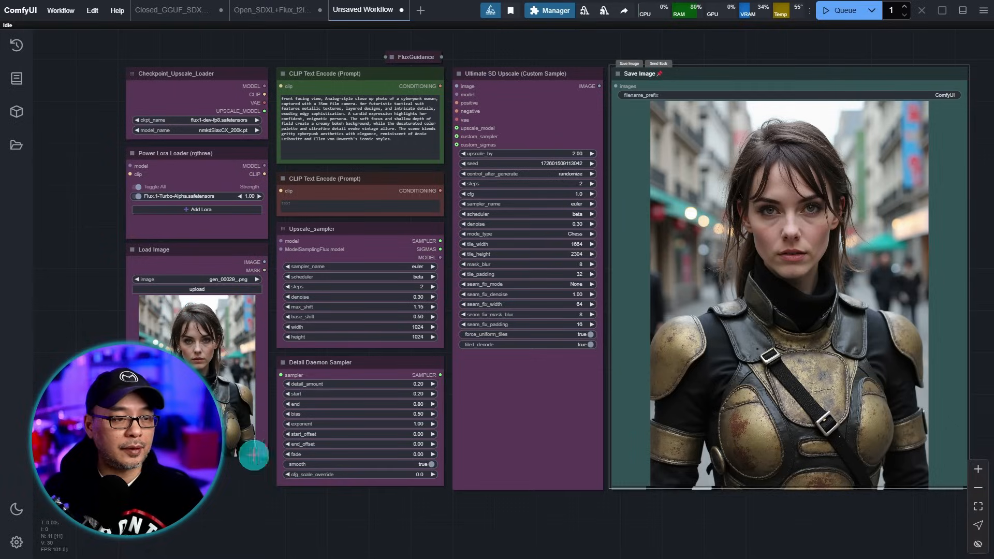
# - Select every workflow node, add a group around them, and title it Upscale_Flux+SDXL
pyautogui.moveTo(285, 217); pyautogui.dragTo(833, 495)
pyautogui.rightClick(519, 404)
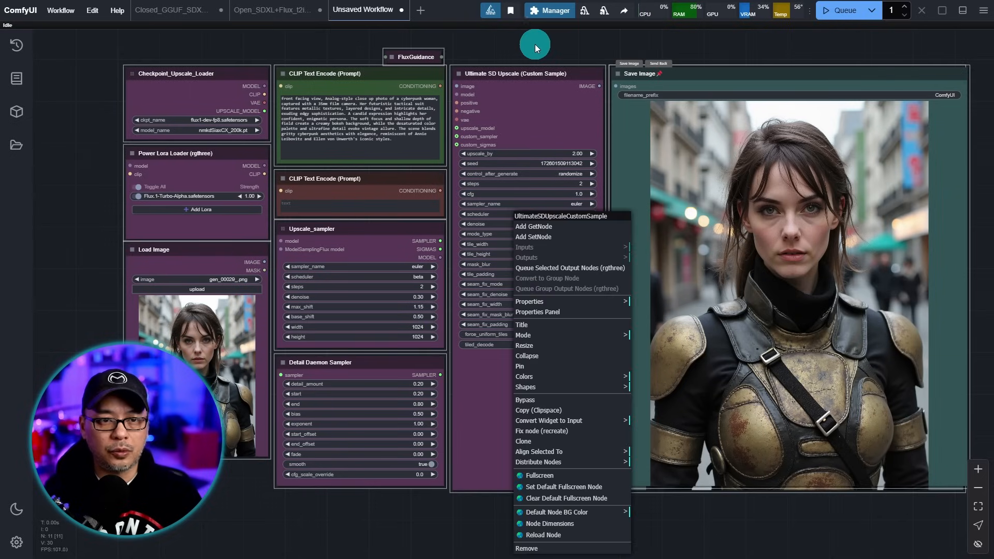
pyautogui.rightClick(535, 44)
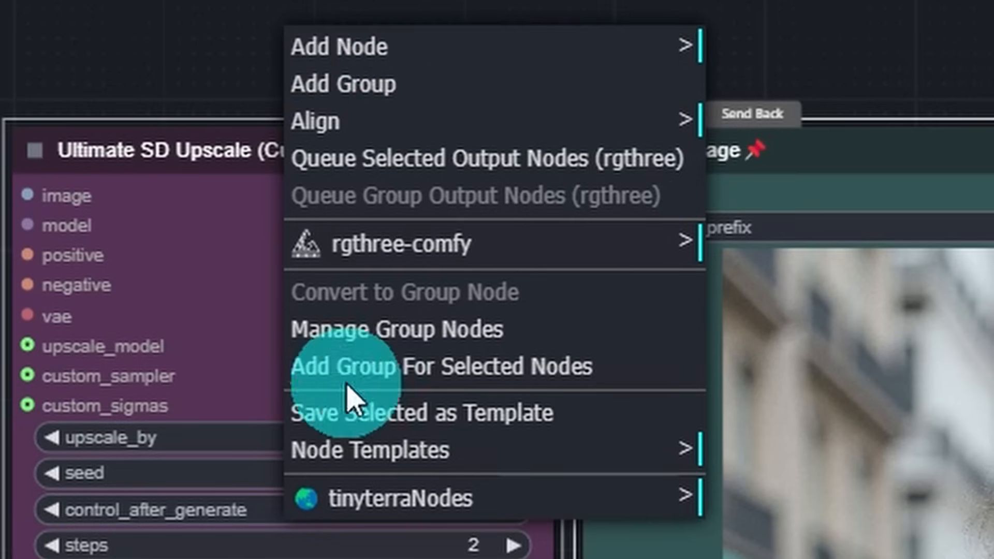
pyautogui.click(506, 383)
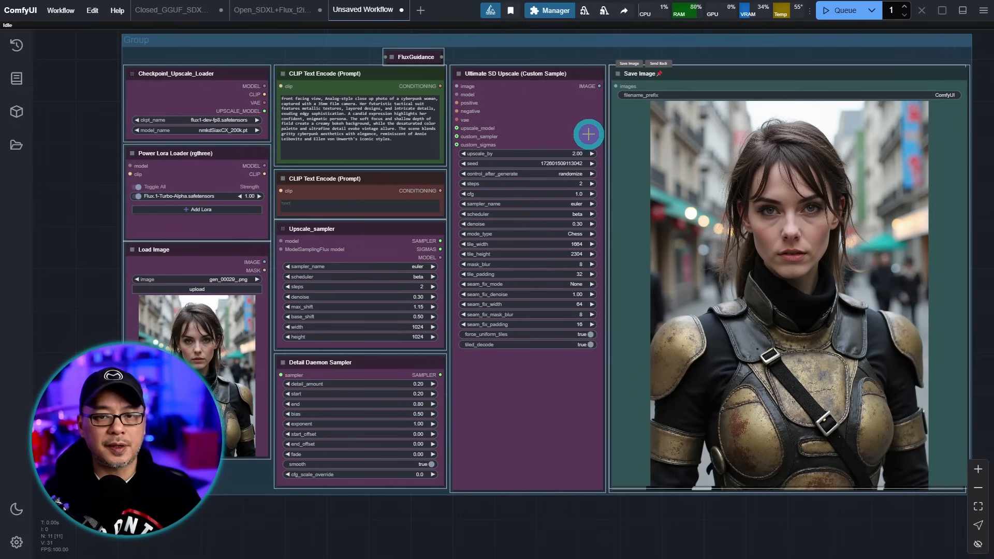
pyautogui.moveTo(96, 72); pyautogui.dragTo(124, 109)
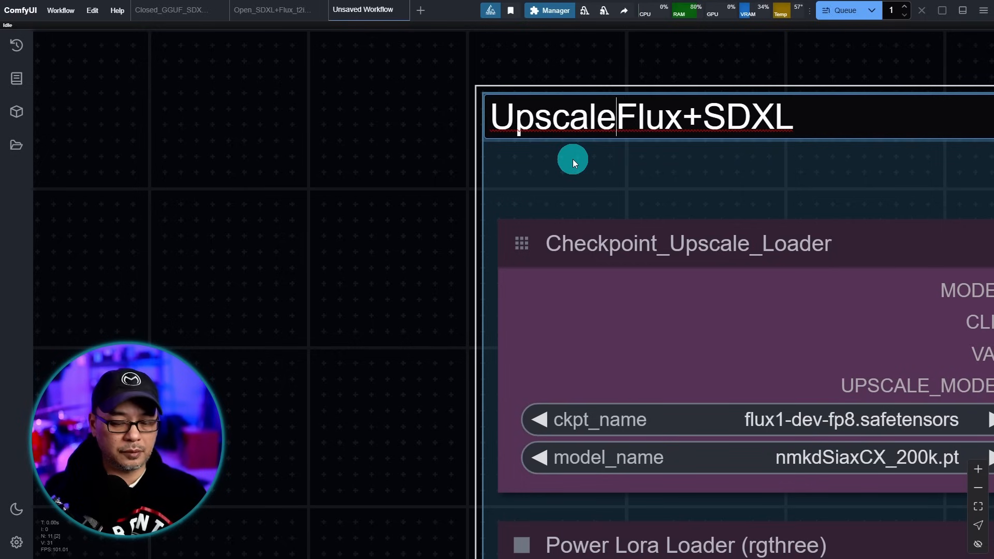
pyautogui.write('_Flux+SDXL')
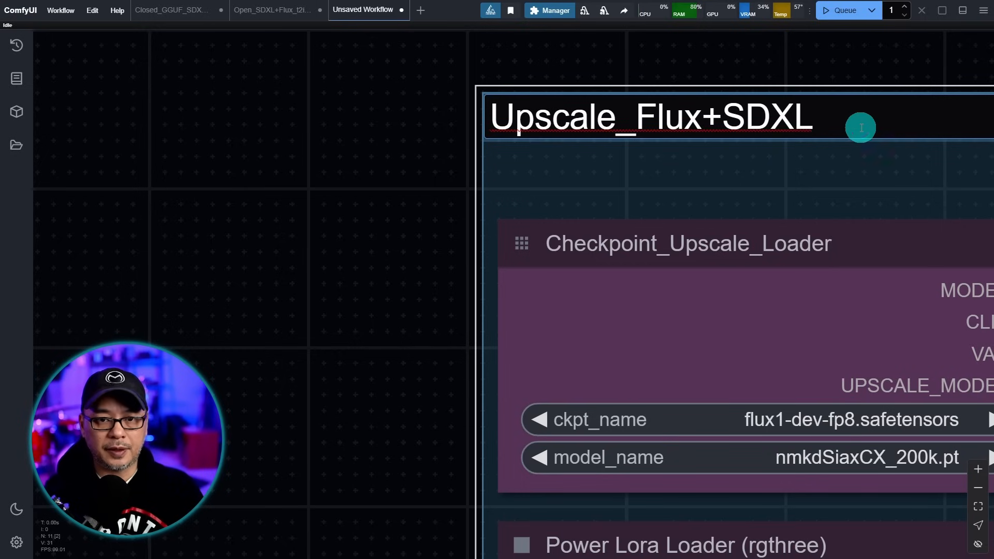
pyautogui.click(381, 197)
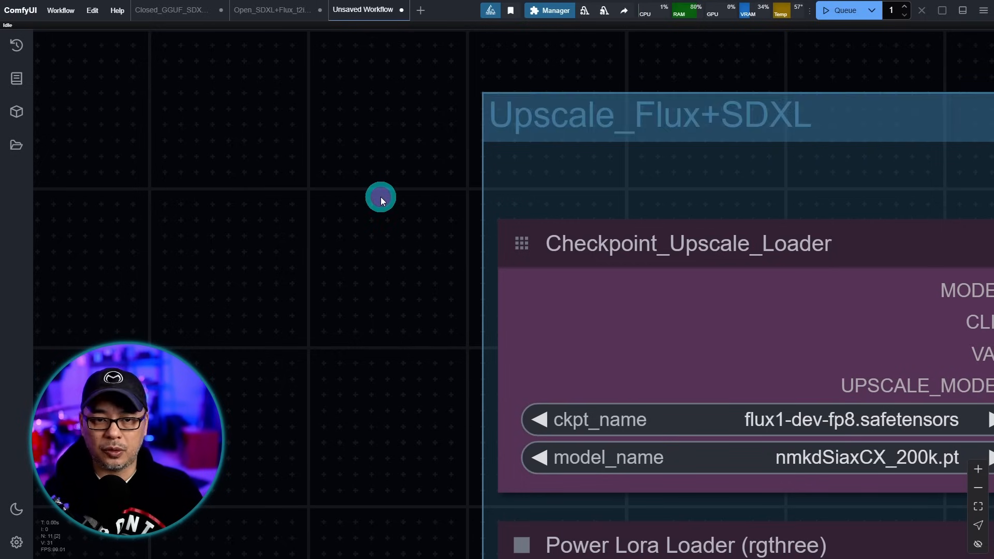
pyautogui.scroll(-5, 381, 198)
pyautogui.scroll(-5, 381, 201)
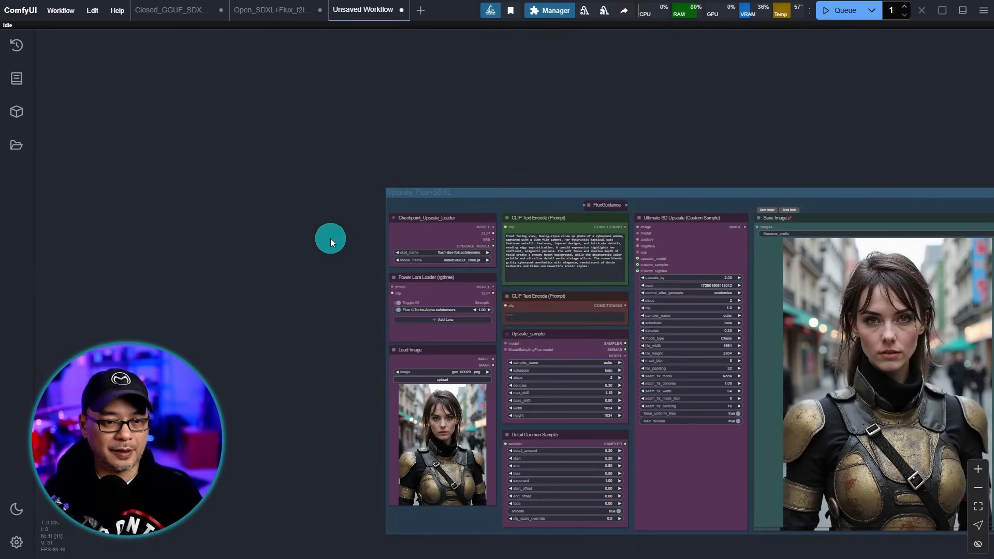
pyautogui.scroll(2, 611, 501)
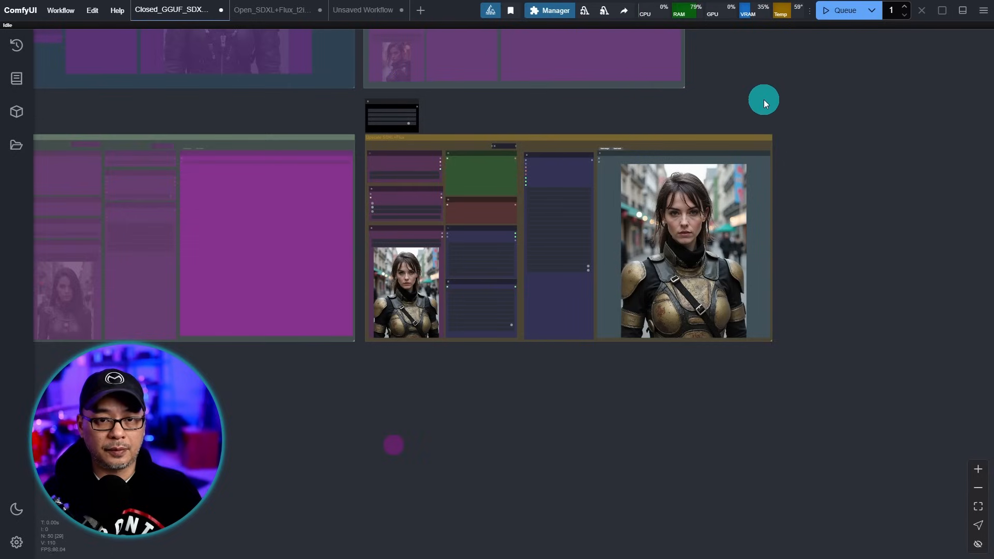
# - Pan across the reference workflow's In-Outpaint Flux and Generation SDXL+Flux groups
pyautogui.scroll(-4, 709, 110)
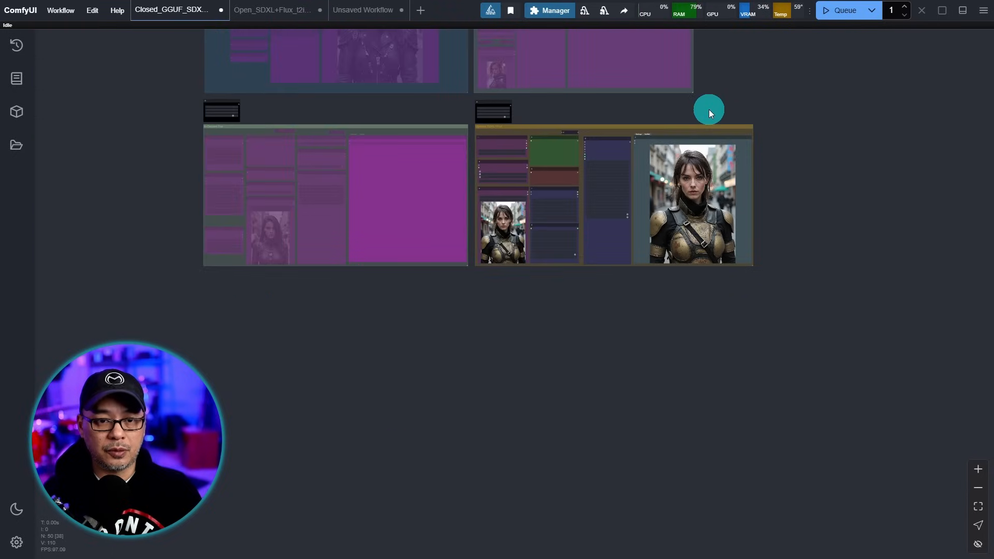
pyautogui.scroll(7, 707, 112)
pyautogui.scroll(3, 700, 121)
pyautogui.moveTo(391, 107); pyautogui.dragTo(884, 206)
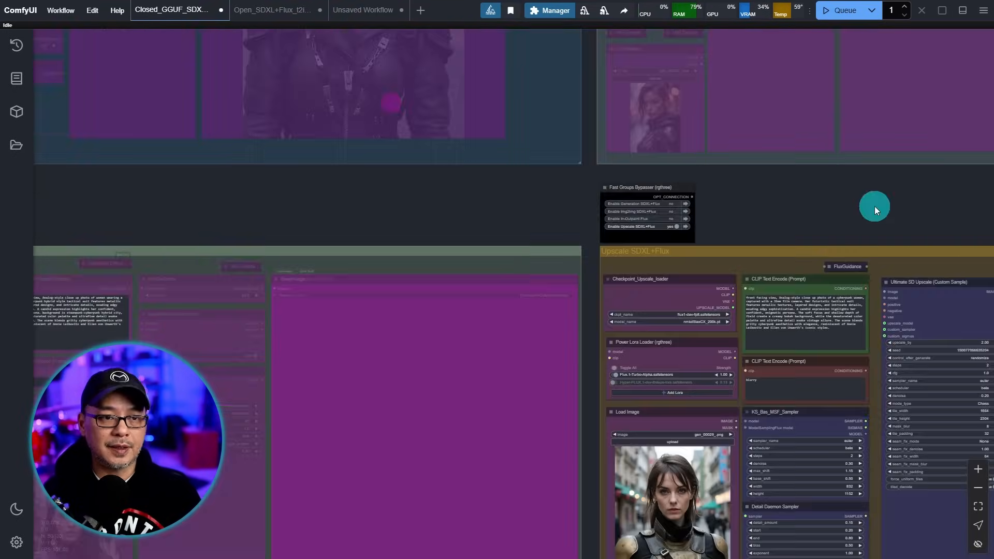
pyautogui.moveTo(382, 200); pyautogui.dragTo(725, 284)
pyautogui.scroll(-4, 725, 283)
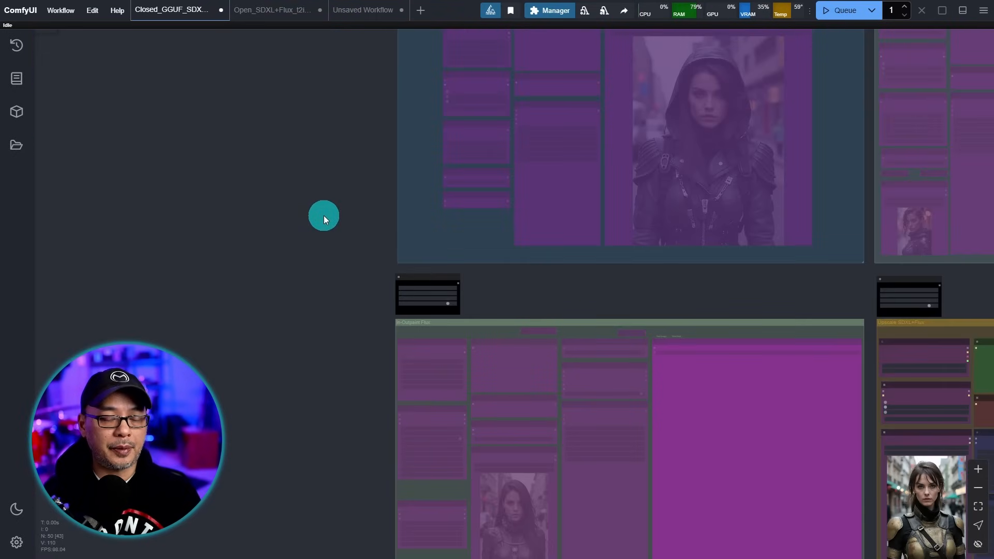
pyautogui.scroll(7, 323, 259)
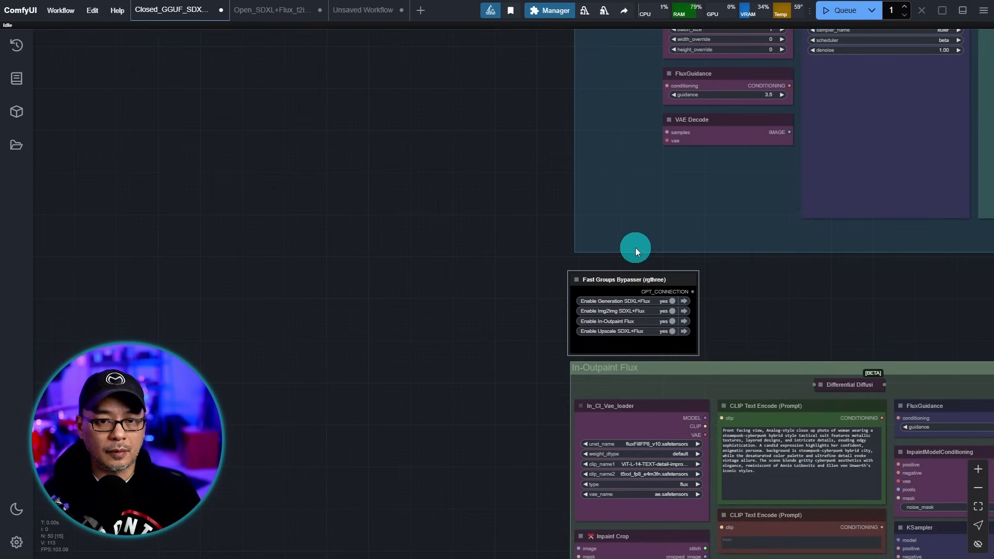
pyautogui.moveTo(473, 134); pyautogui.dragTo(309, 283)
pyautogui.moveTo(322, 144); pyautogui.dragTo(225, 235)
pyautogui.moveTo(269, 138); pyautogui.dragTo(93, 168)
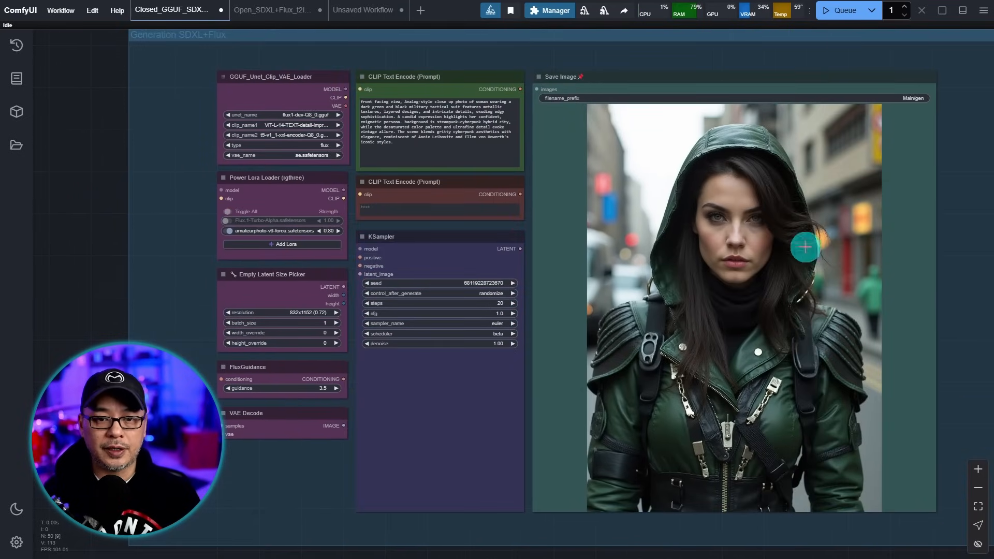
pyautogui.scroll(-2, 875, 210)
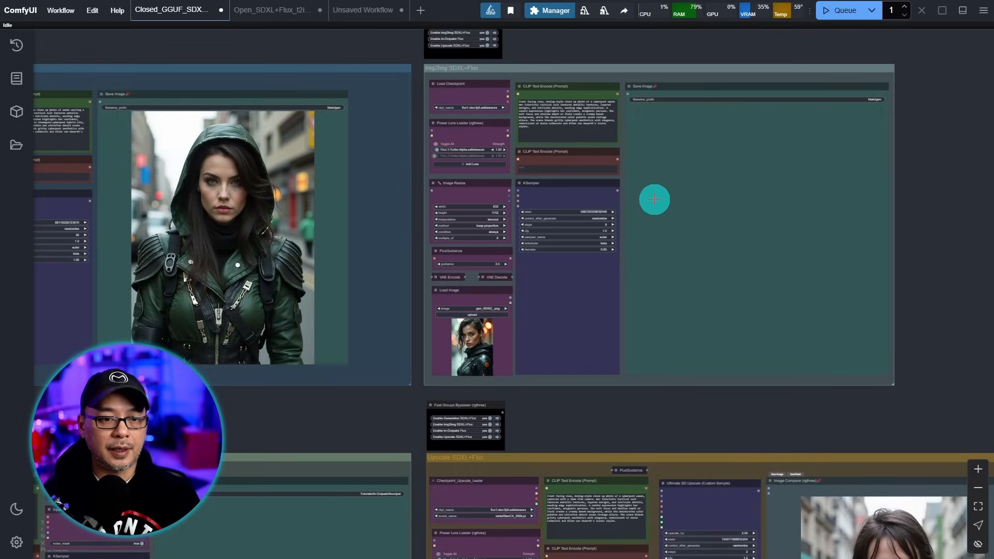
pyautogui.scroll(4, 654, 203)
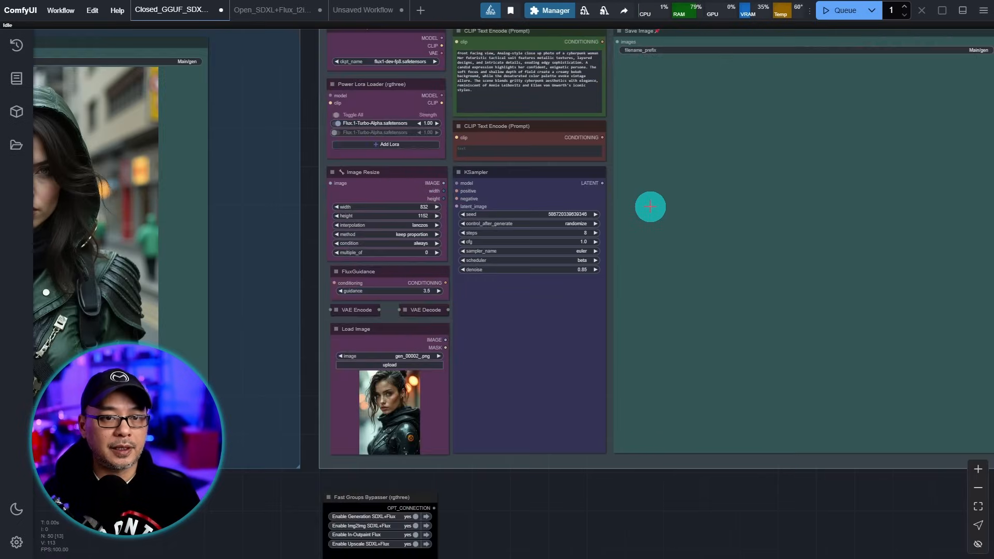
pyautogui.scroll(-4, 650, 212)
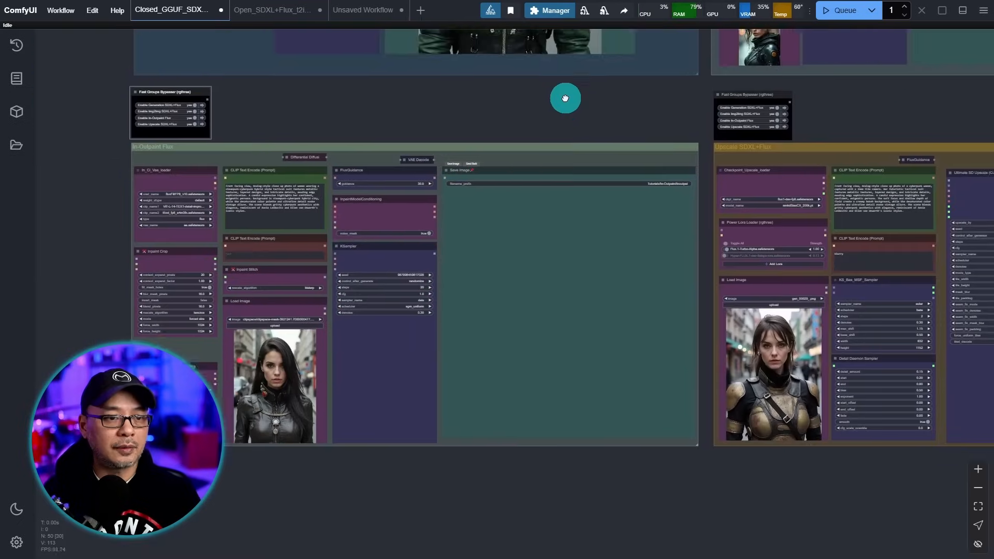
# - Compare the lower groups and settle the view centred on the Upscale SDXL+Flux group
pyautogui.moveTo(563, 96); pyautogui.dragTo(576, 66)
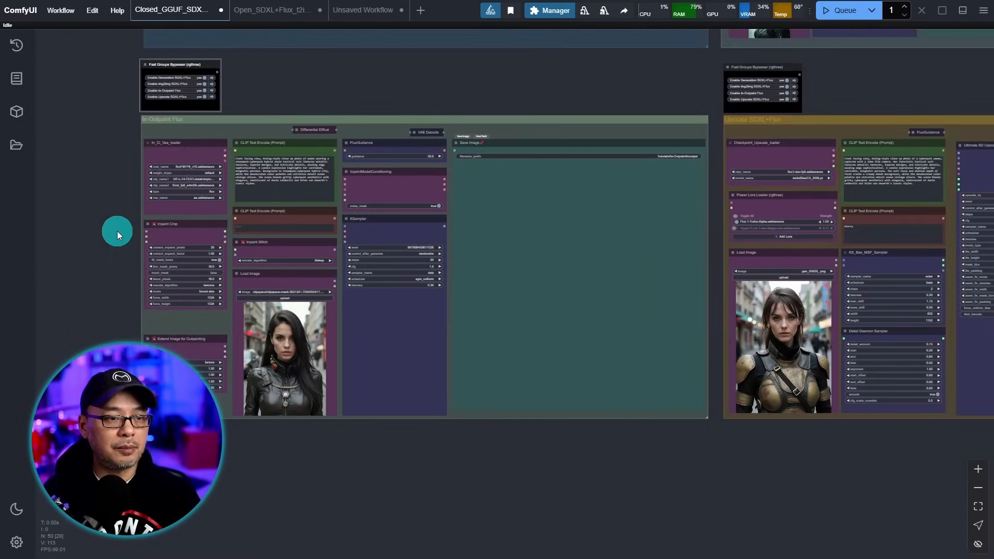
pyautogui.scroll(4, 49, 251)
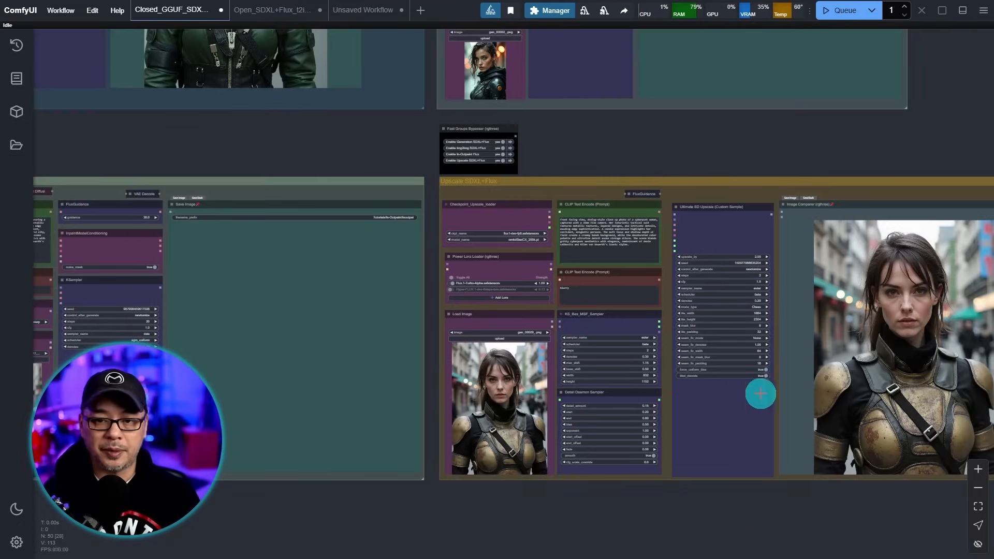
pyautogui.scroll(2, 752, 515)
pyautogui.moveTo(639, 491); pyautogui.dragTo(621, 501)
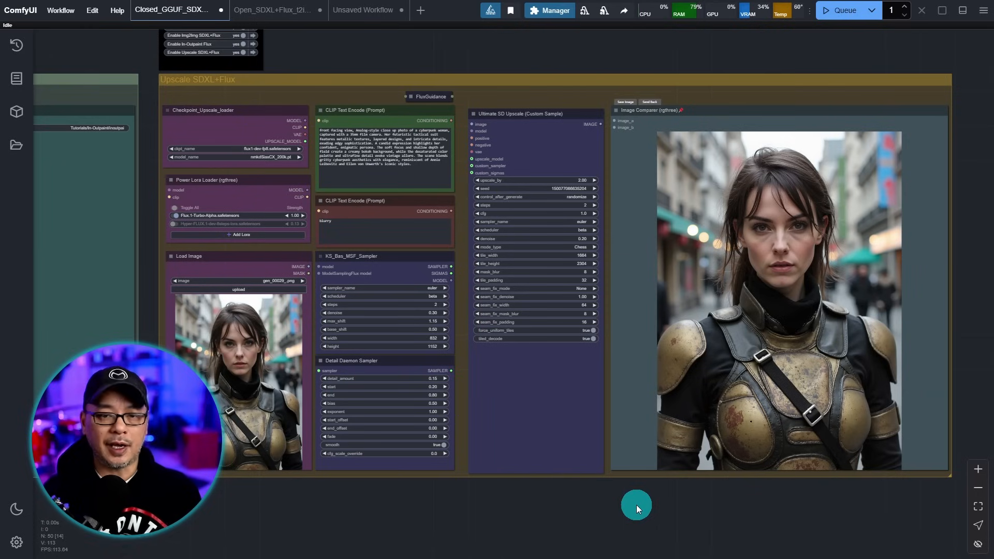
pyautogui.scroll(-2, 539, 490)
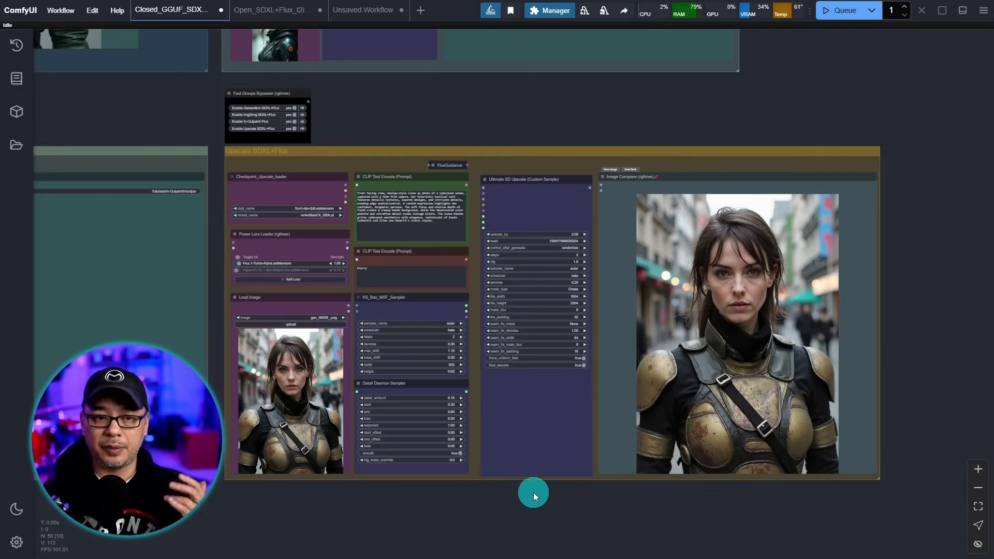
pyautogui.moveTo(422, 505)
pyautogui.mouseDown()
pyautogui.moveTo(435, 517)
pyautogui.moveTo(679, 442)
pyautogui.mouseUp()
pyautogui.moveTo(280, 448); pyautogui.dragTo(570, 464)
pyautogui.scroll(2, 107, 206)
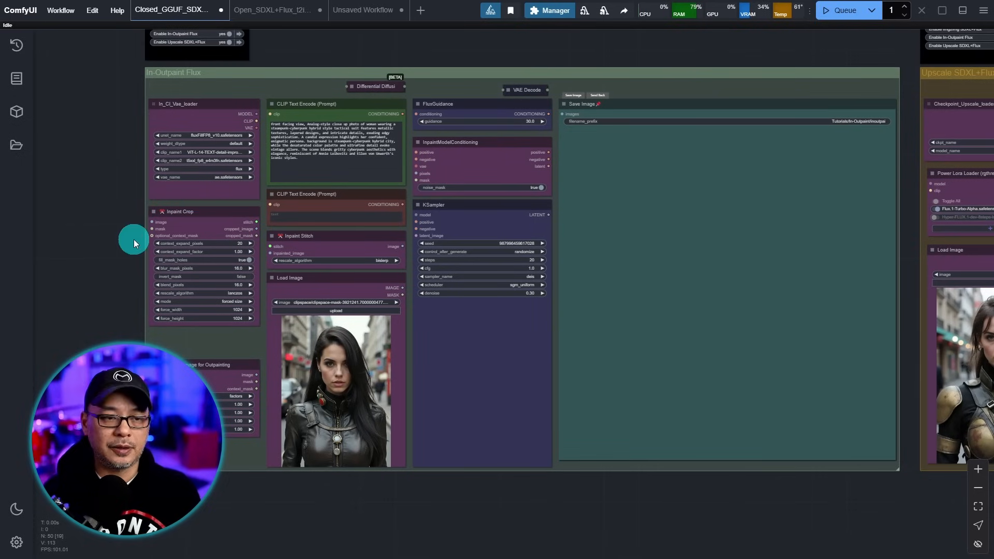
pyautogui.scroll(1, 133, 239)
pyautogui.moveTo(134, 239); pyautogui.dragTo(87, 240)
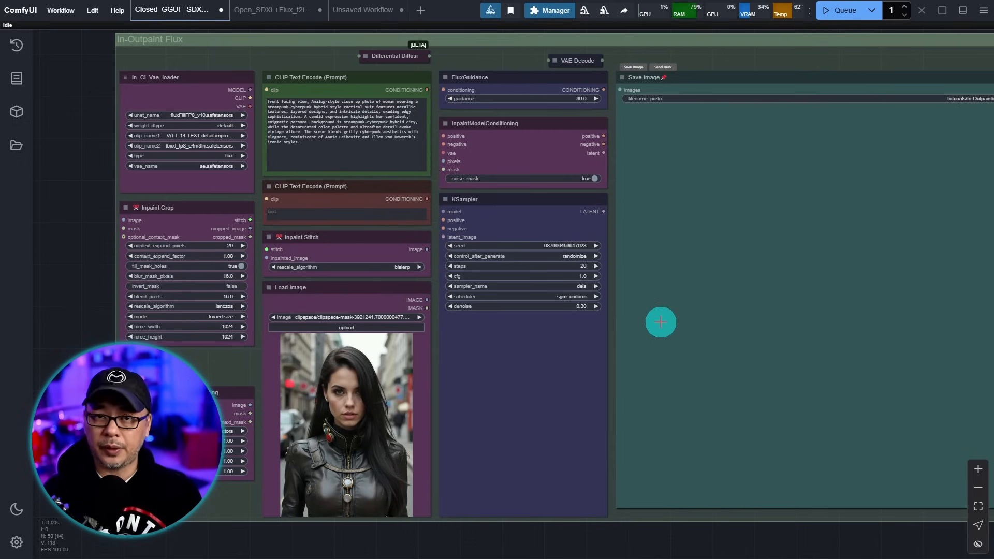
pyautogui.scroll(-5, 799, 322)
pyautogui.moveTo(885, 500); pyautogui.dragTo(377, 497)
pyautogui.moveTo(635, 508); pyautogui.dragTo(475, 504)
pyautogui.scroll(3, 579, 478)
pyautogui.moveTo(696, 457); pyautogui.dragTo(625, 516)
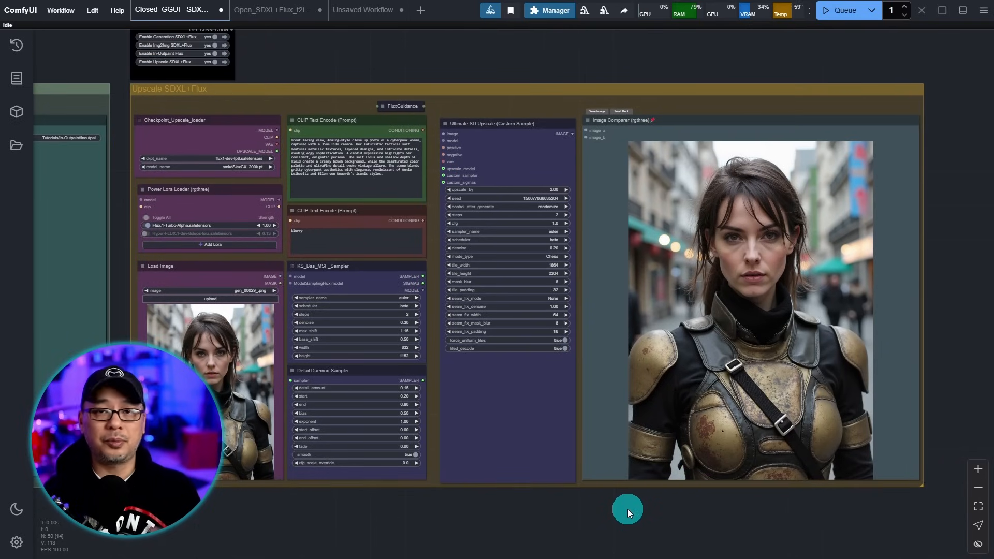